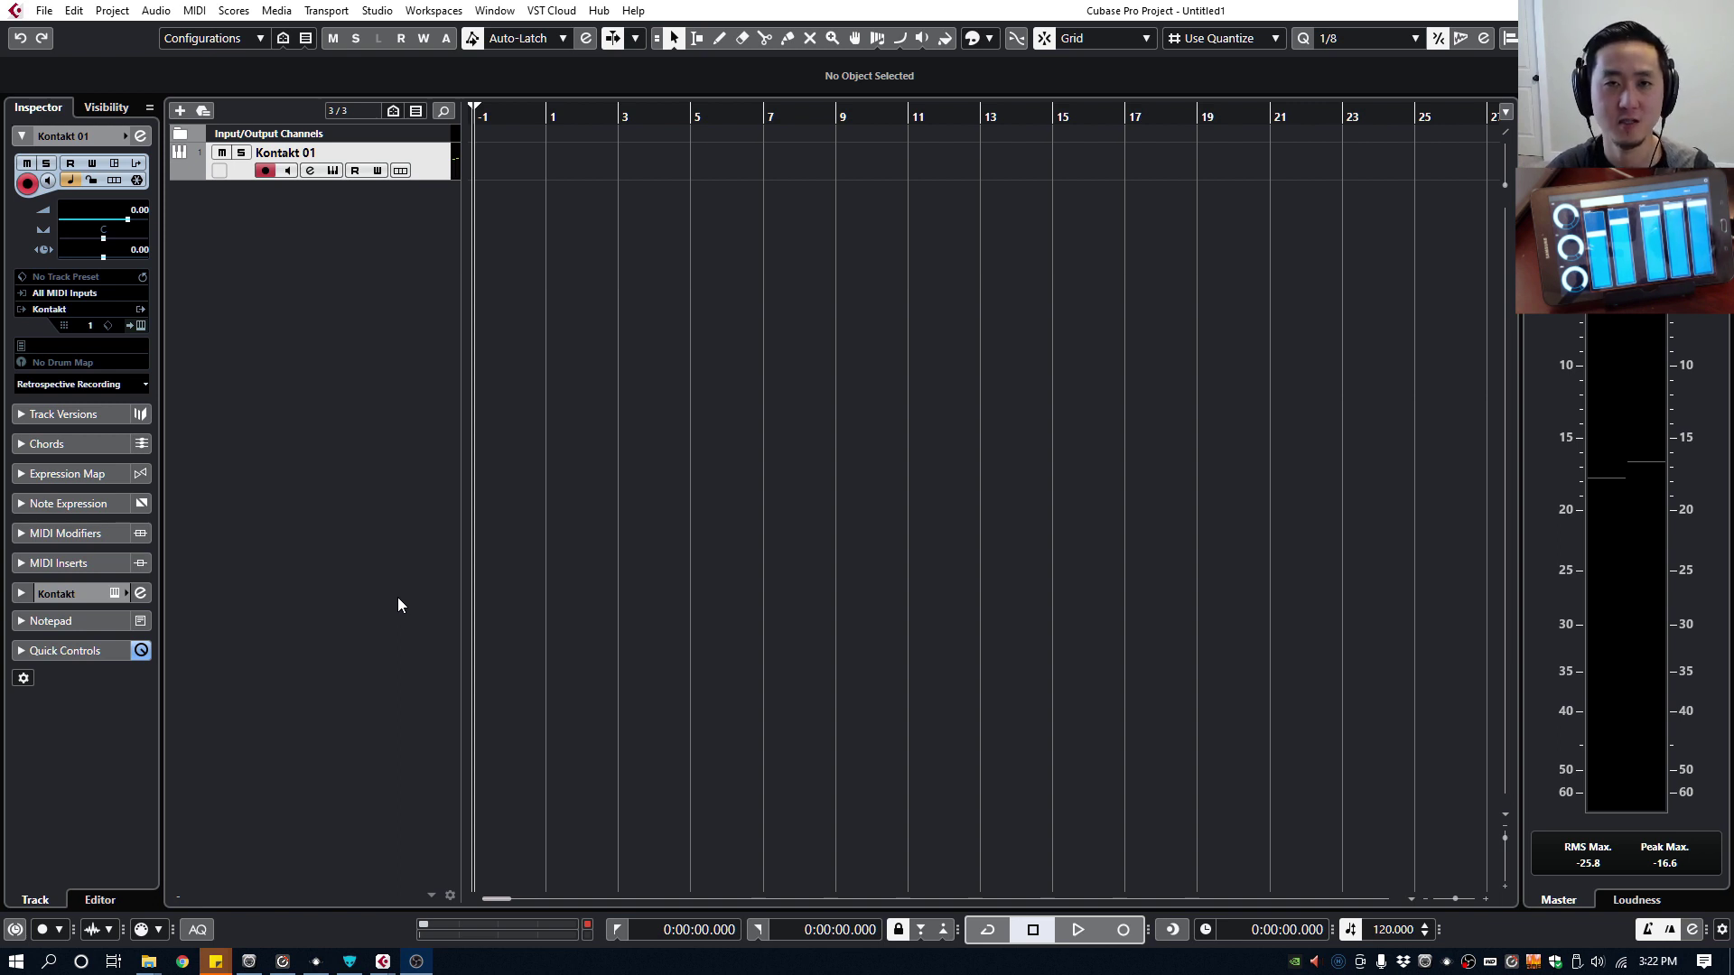
Step: Arrange the loopMIDI and Lemur Daemon windows side by side, then return to Lemur Editor
left_click(316, 961)
left_click(283, 961)
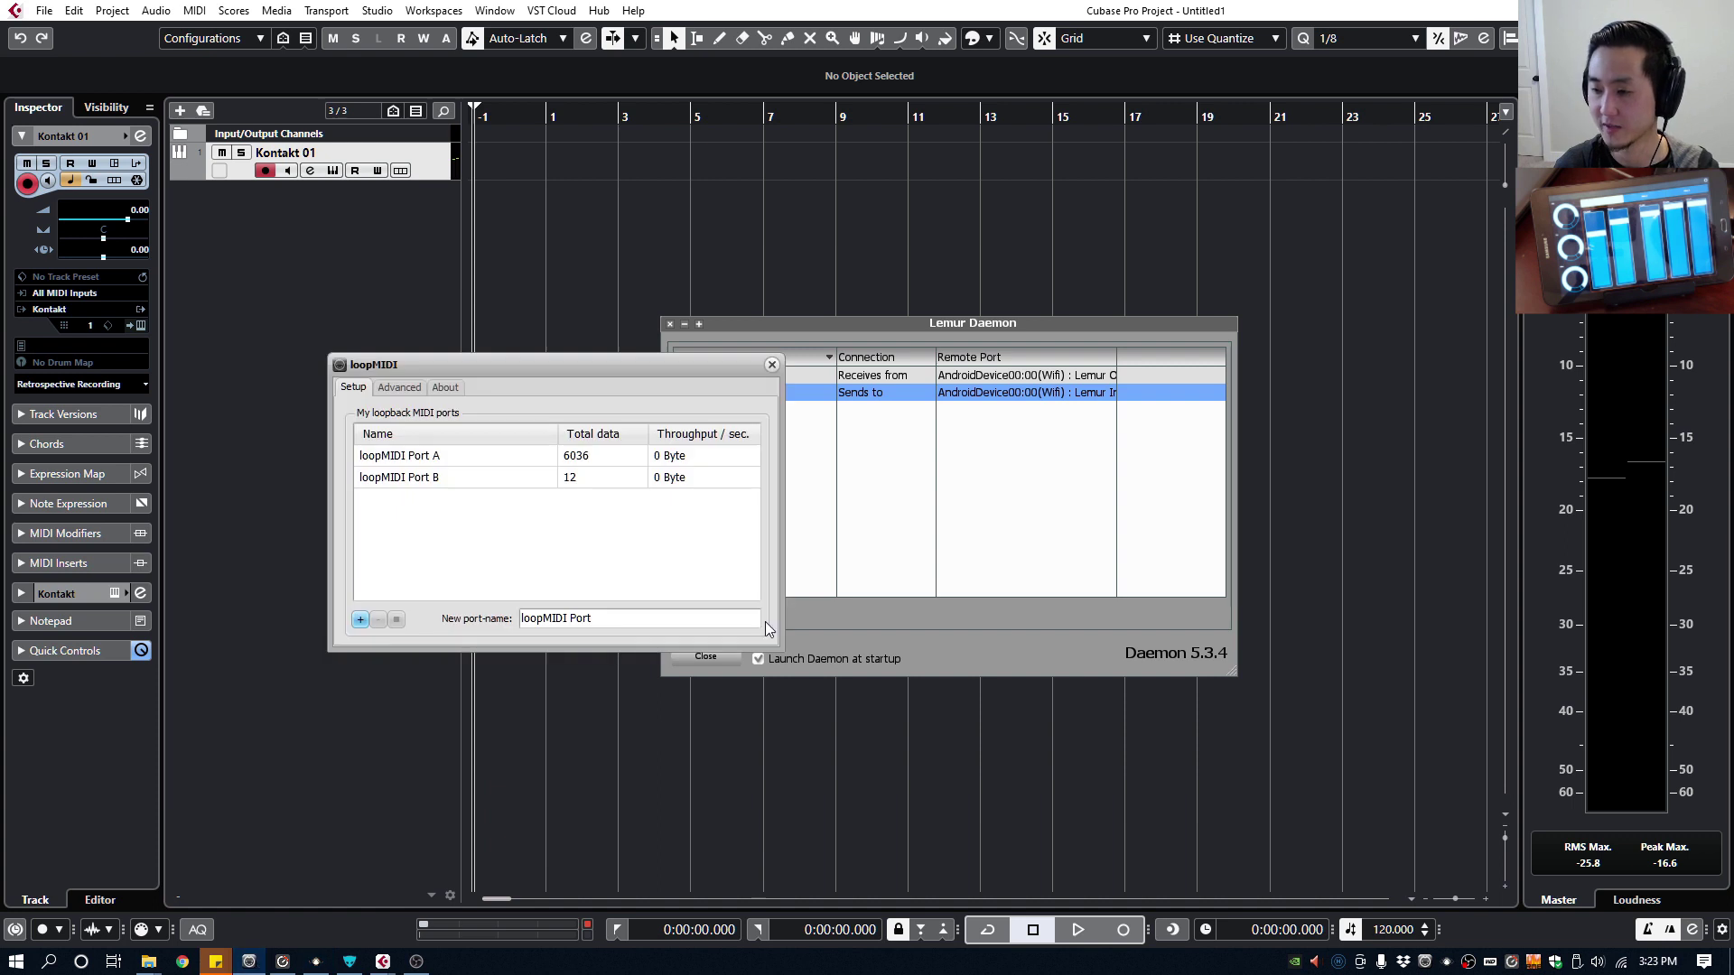
left_click_drag(533, 362, 419, 354)
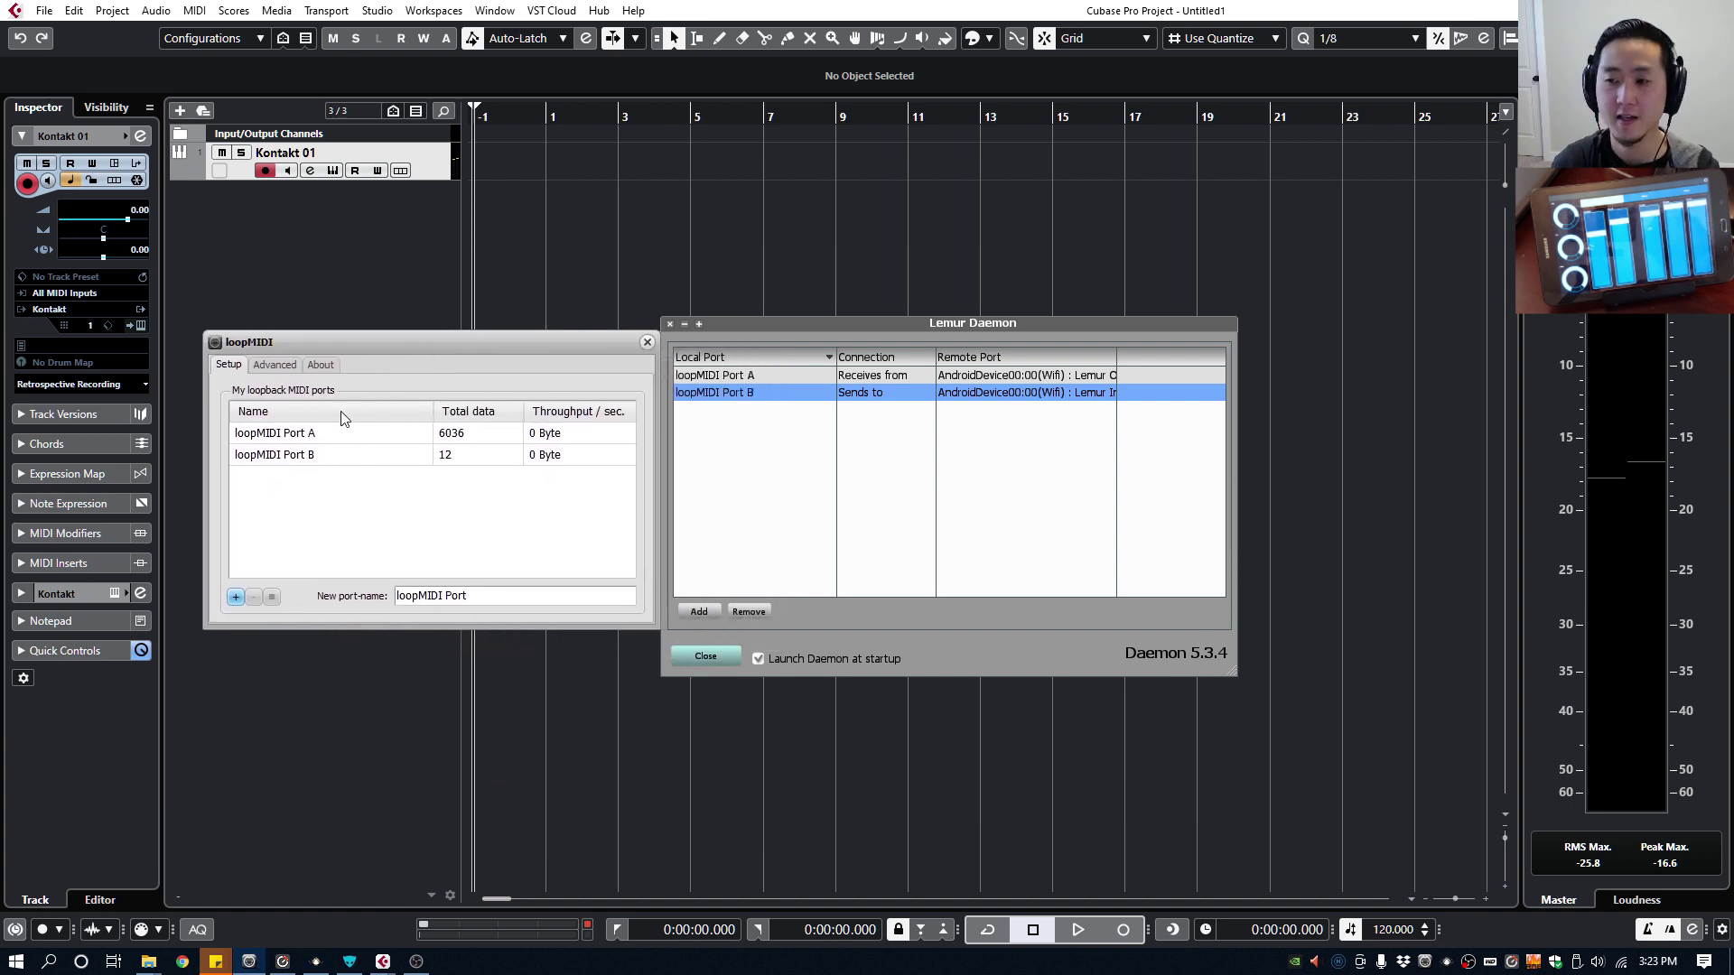
left_click(950, 494)
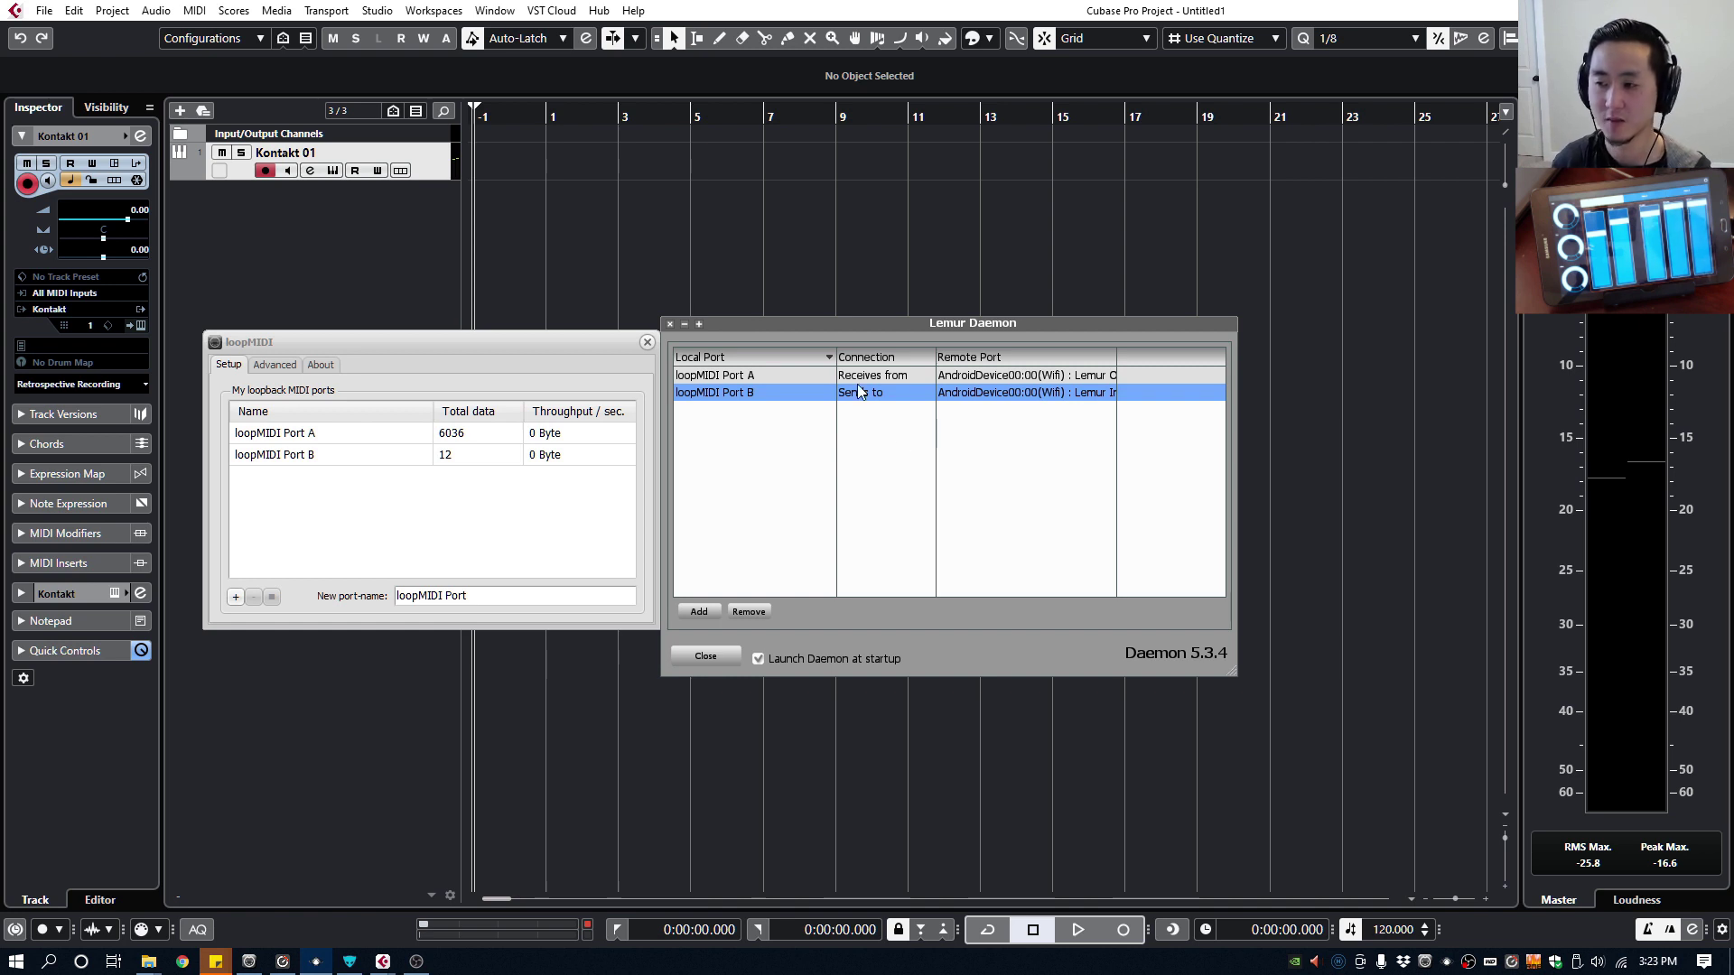
left_click_drag(804, 323, 817, 339)
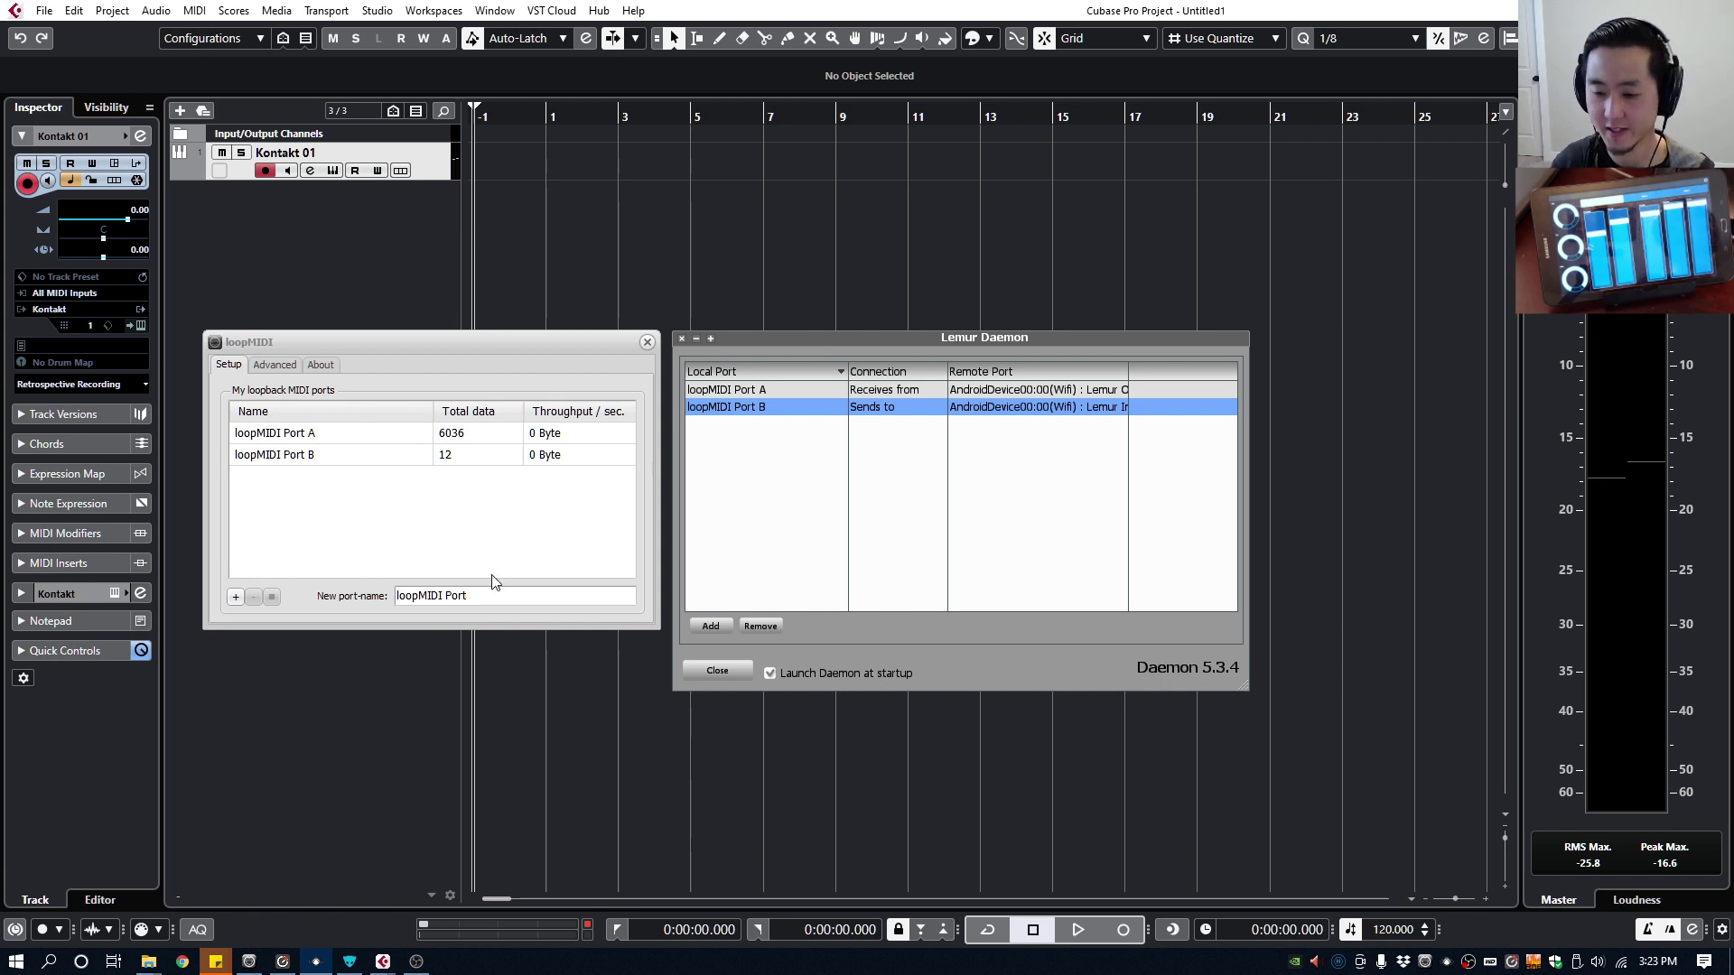
left_click(349, 960)
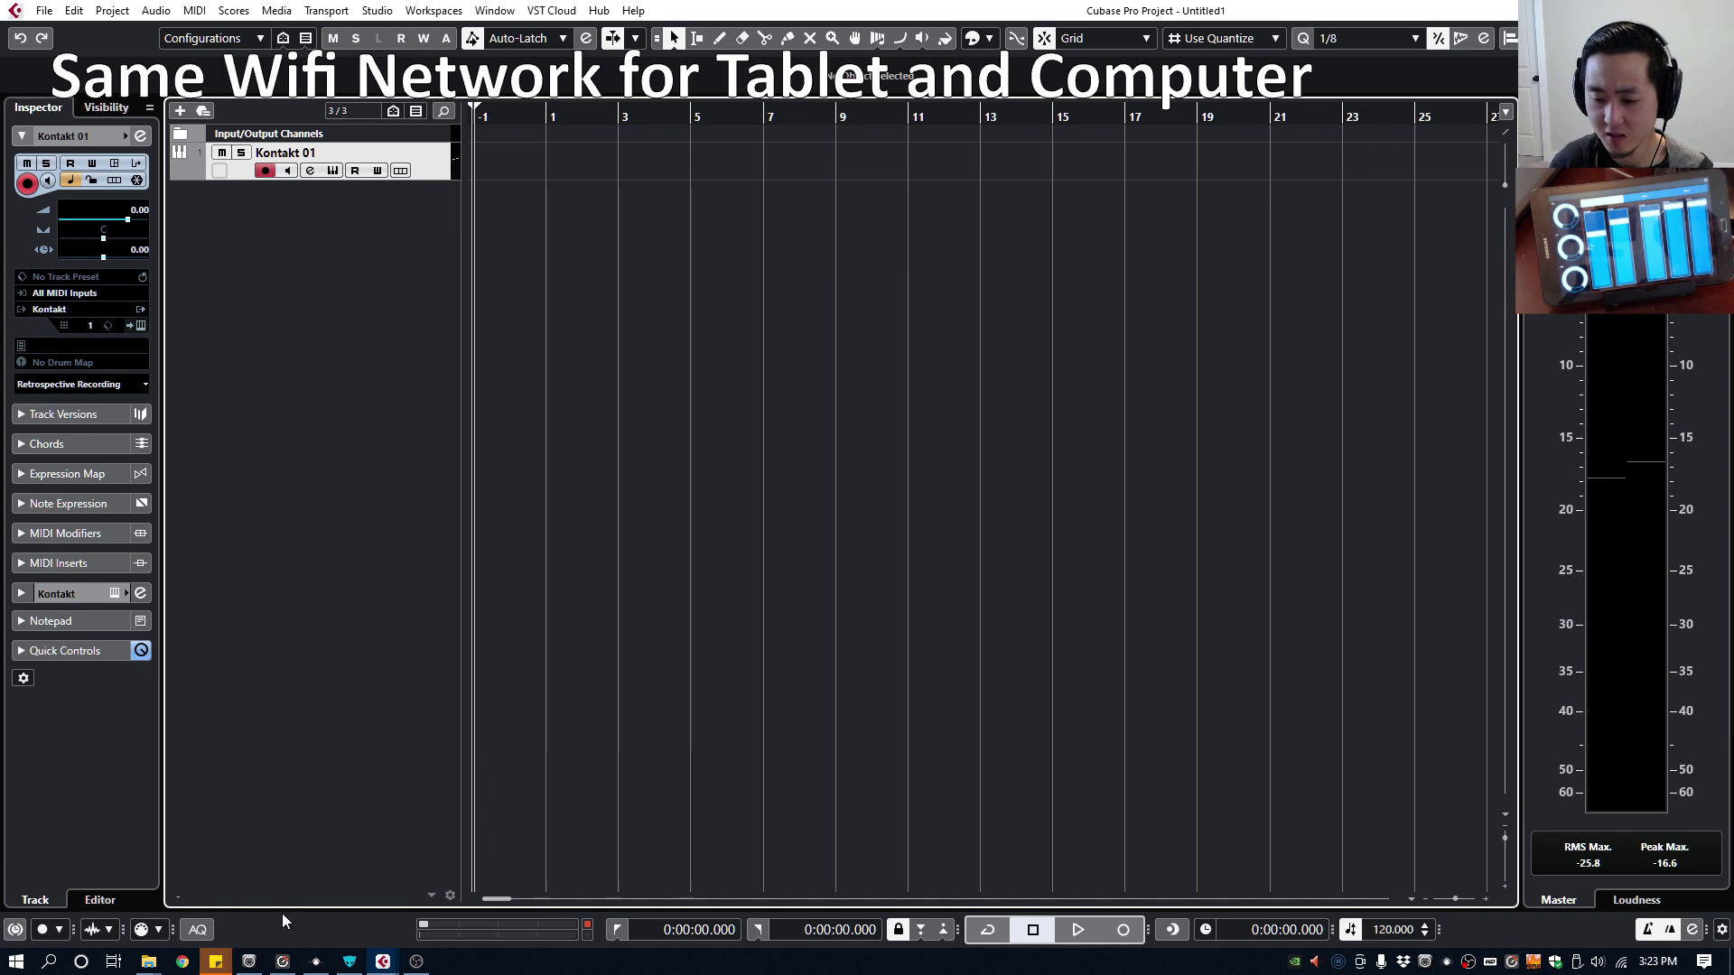
Step: Check the Lemur entries in the Windows Firewall allowed-apps list, then return to Cubase
left_click(19, 963)
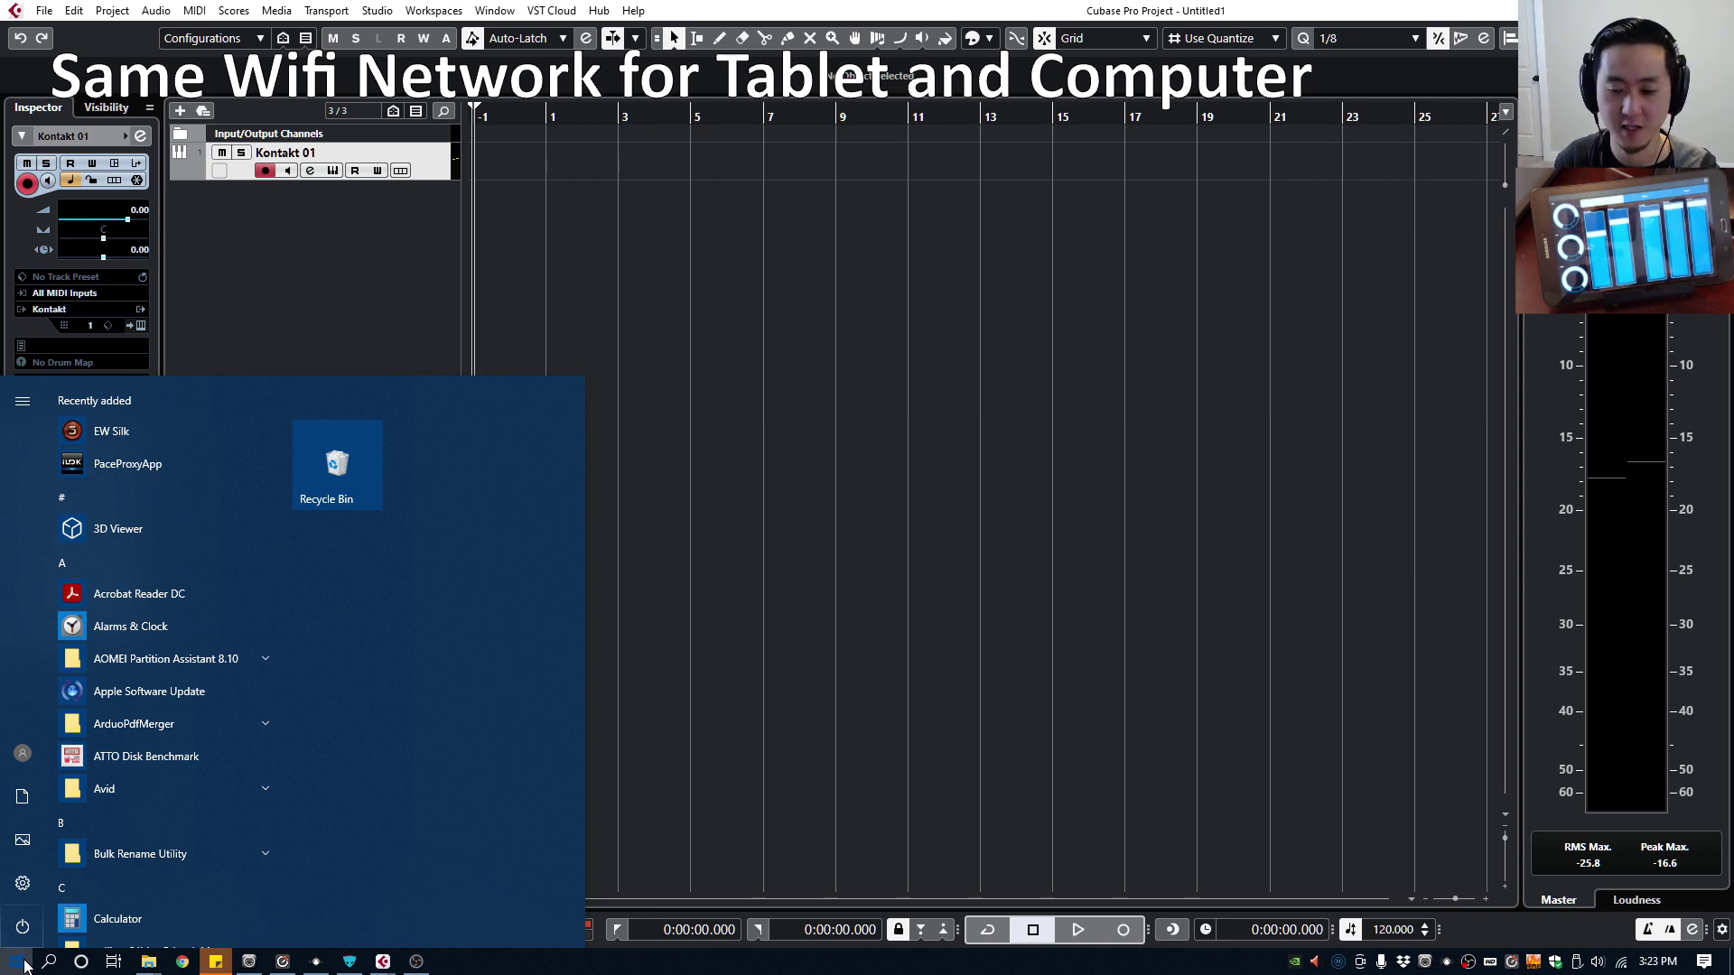
type("firewall")
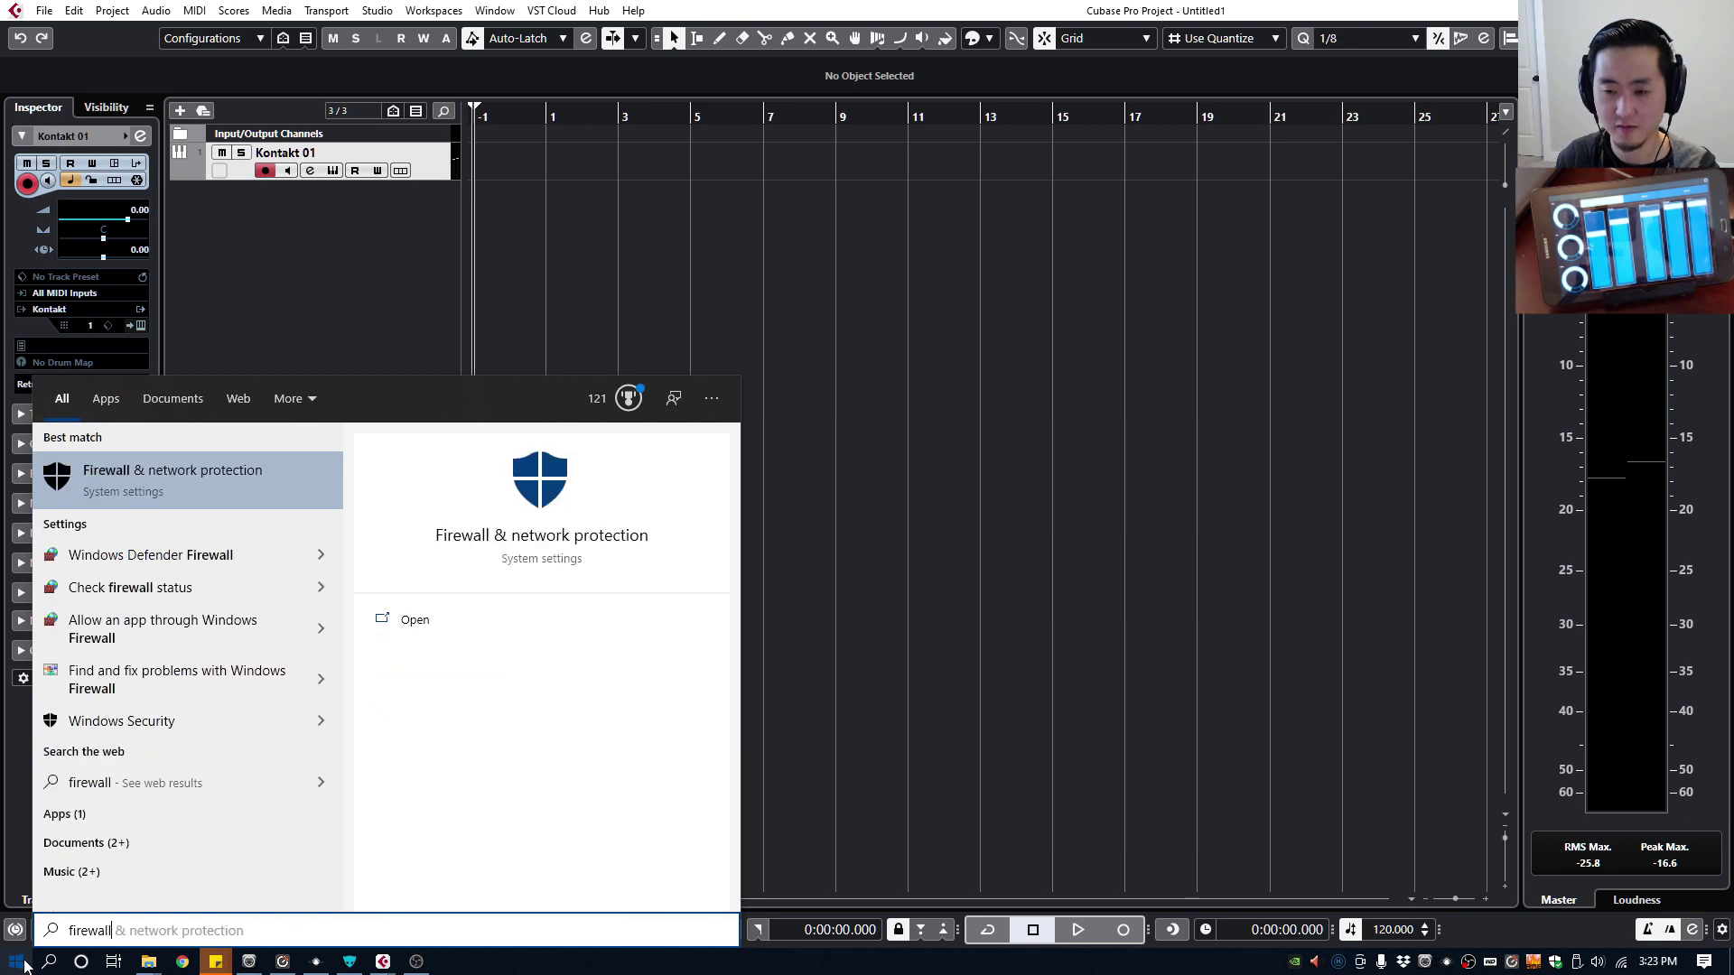
key("Return")
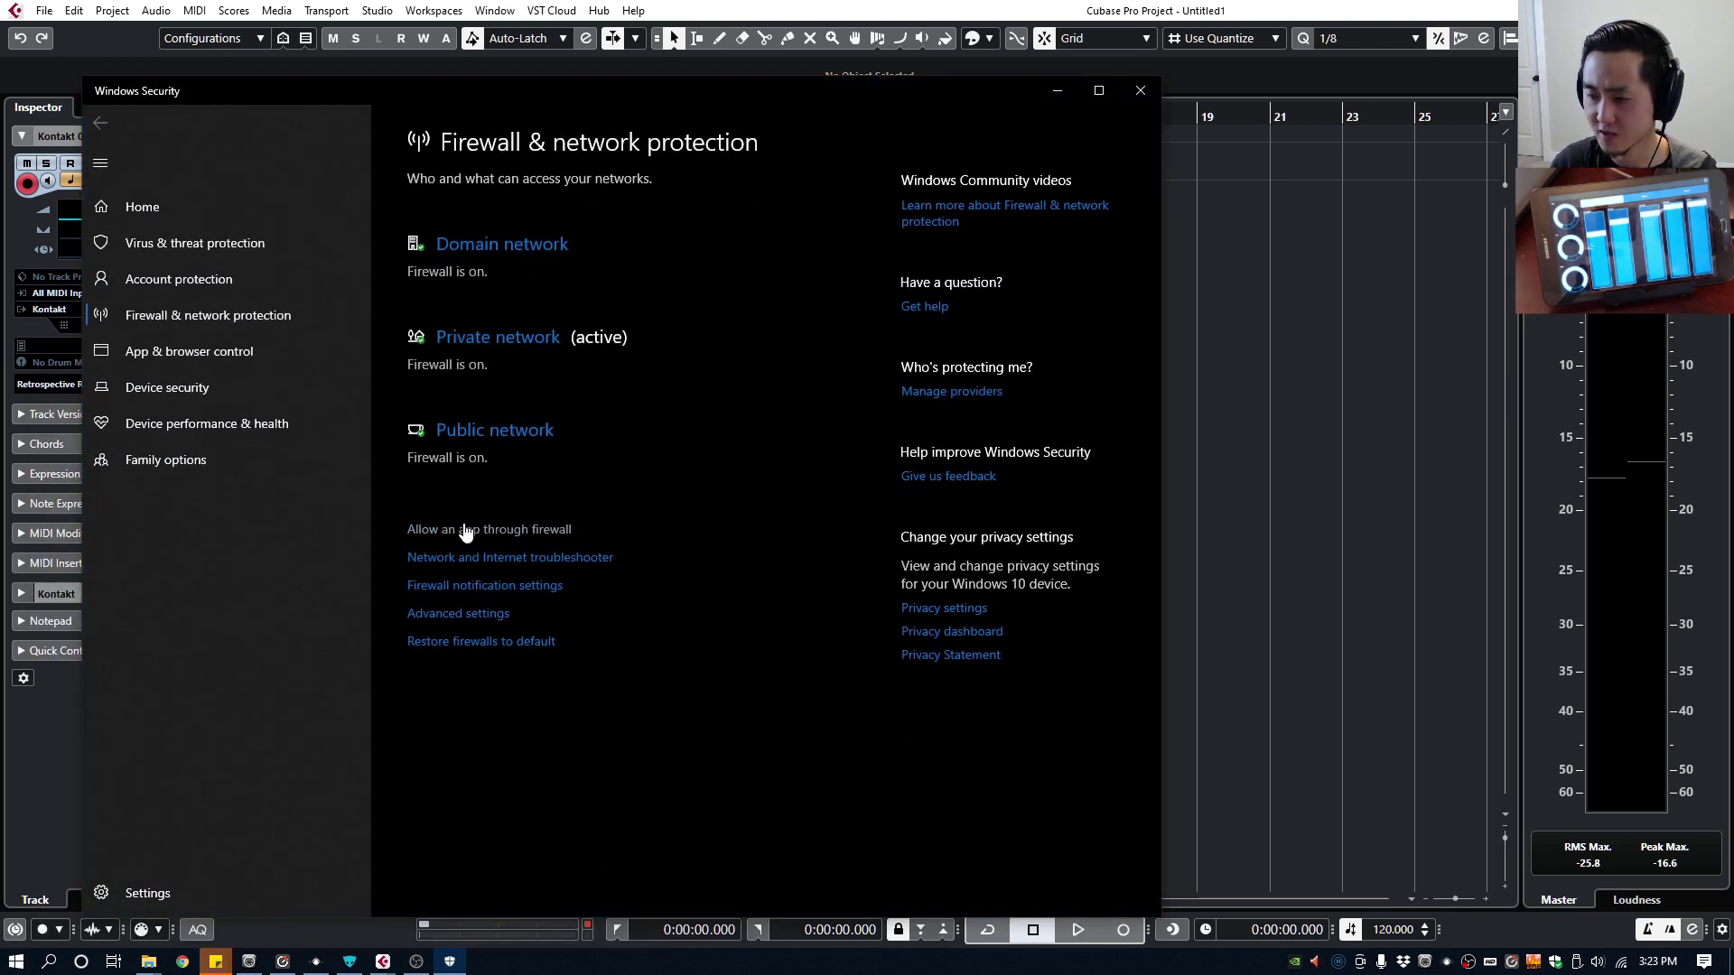
left_click(546, 537)
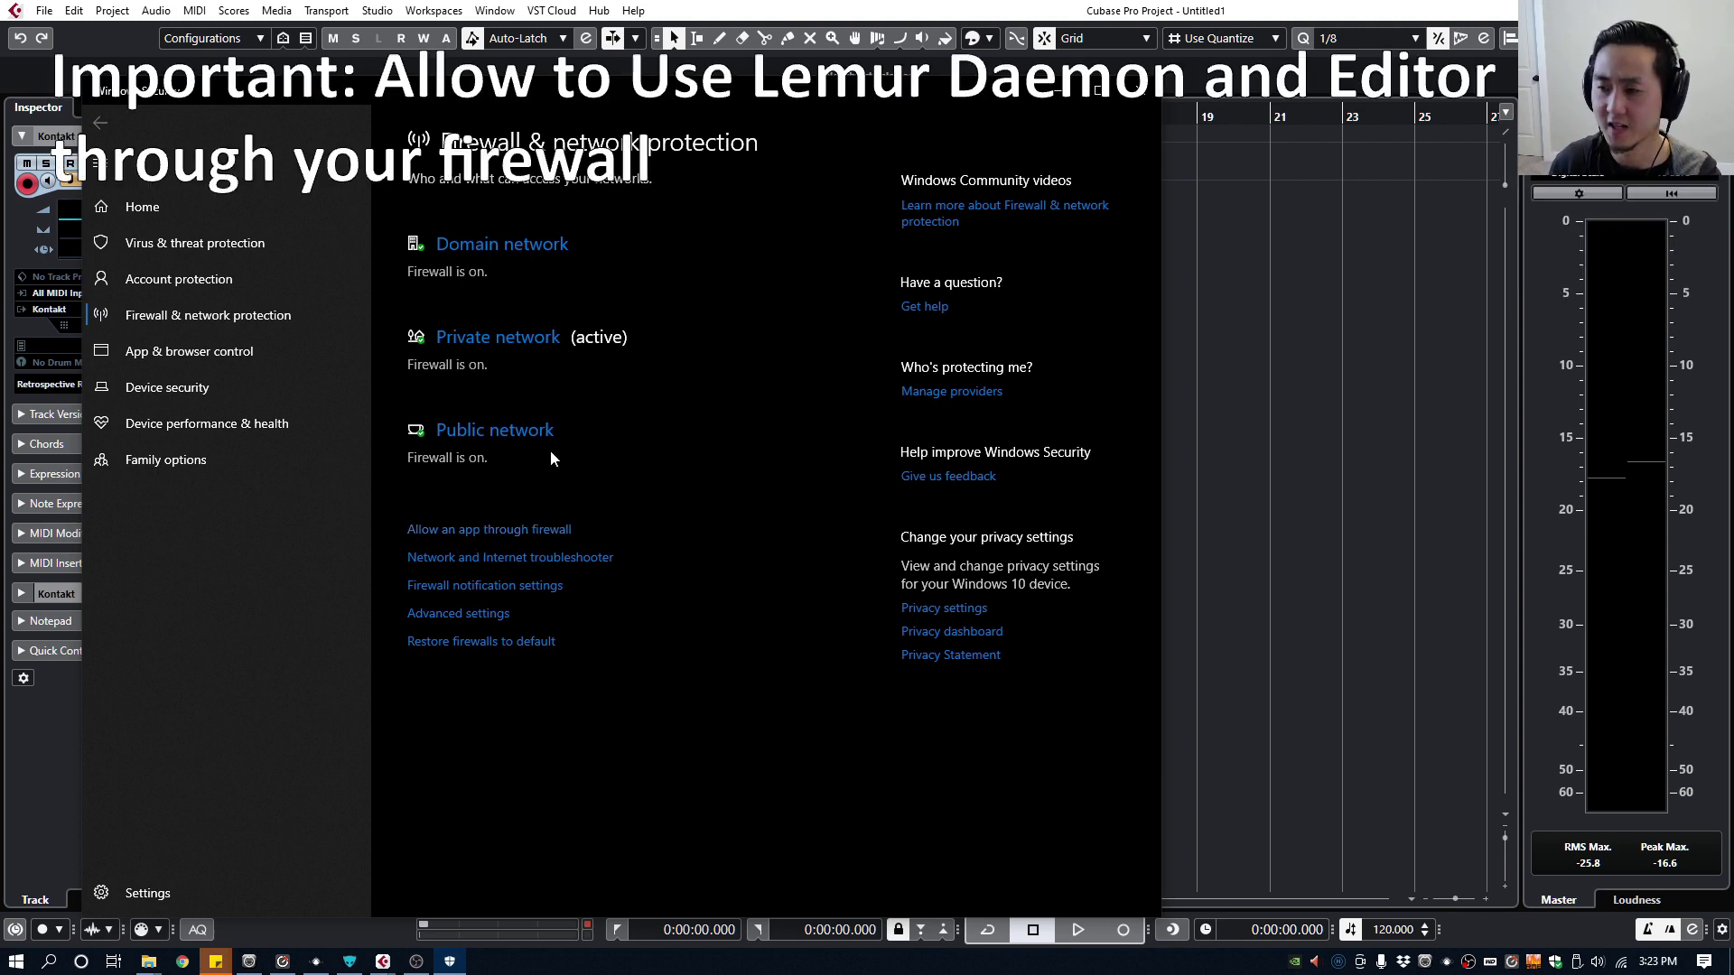
scroll(706, 334, "down", 20)
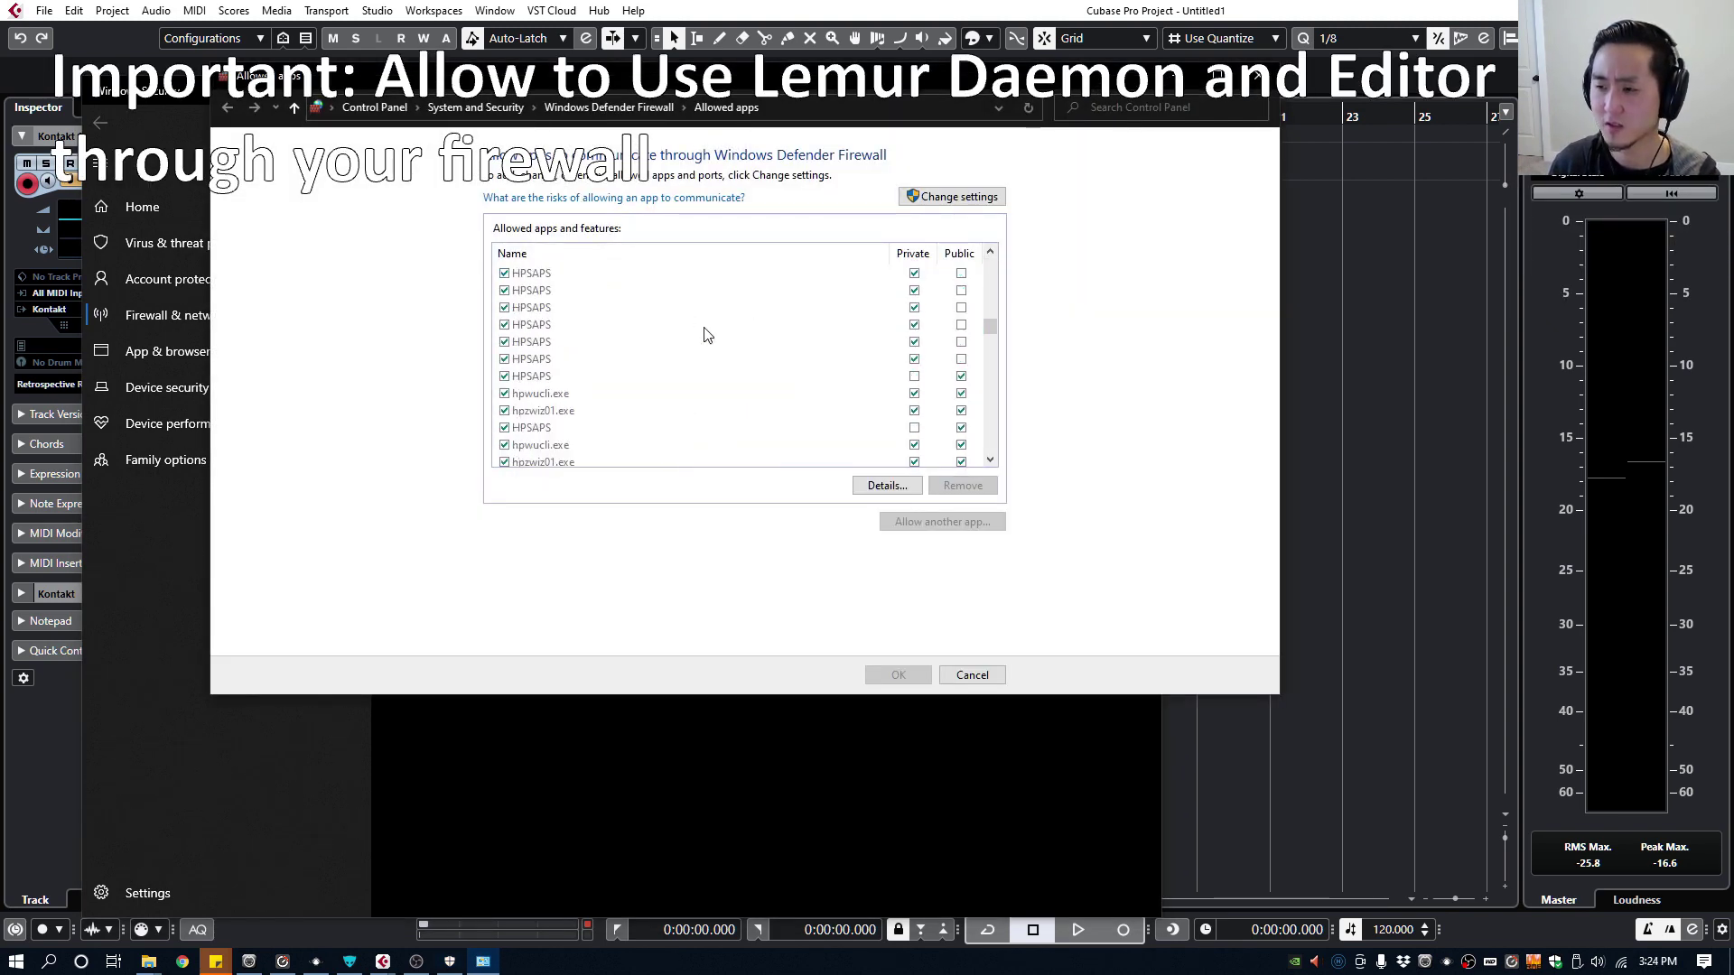
scroll(707, 335, "up", 10)
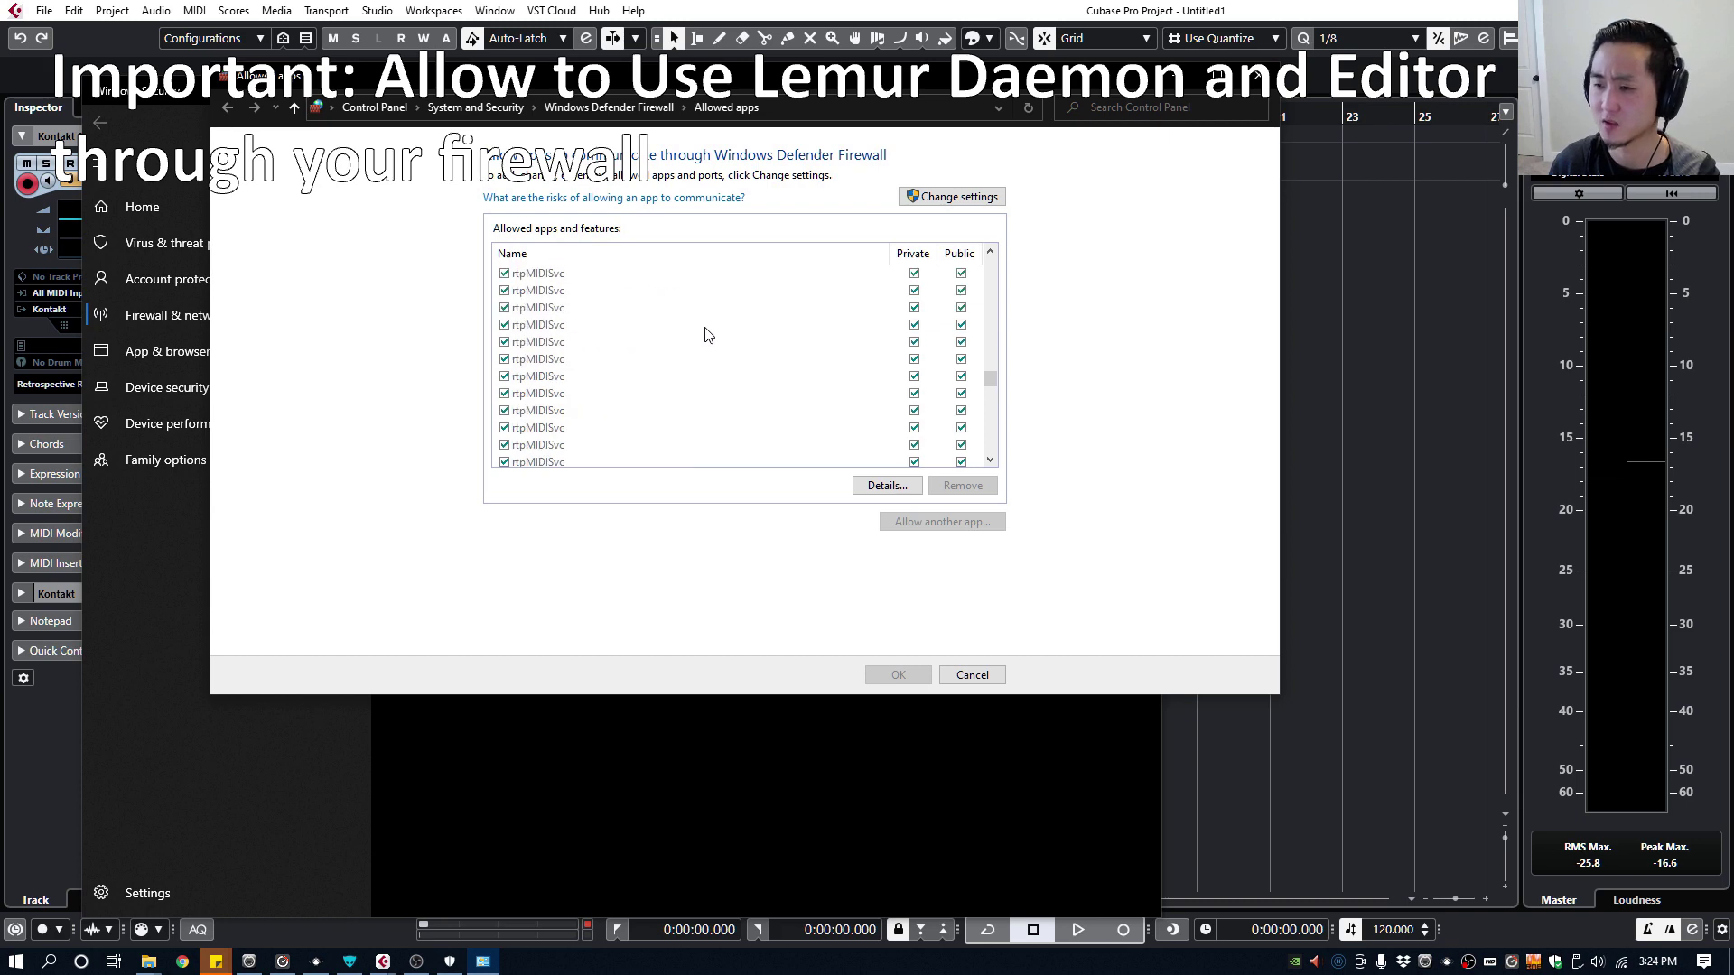
scroll(707, 335, "up", 10)
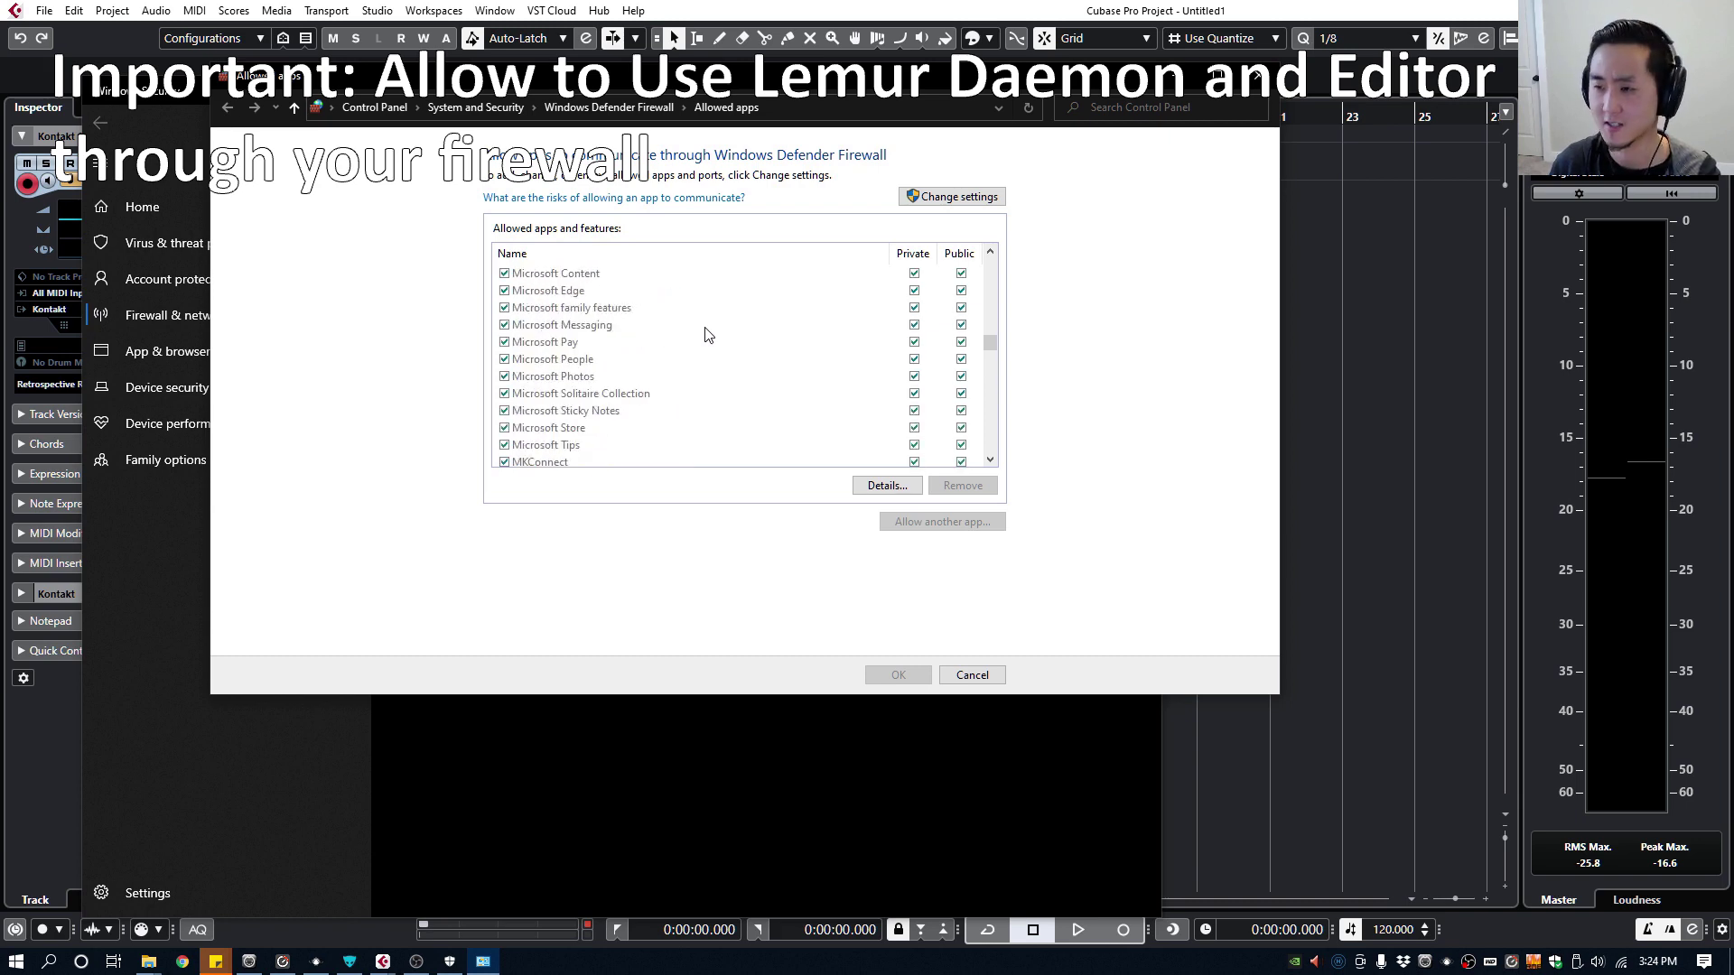
left_click(626, 427)
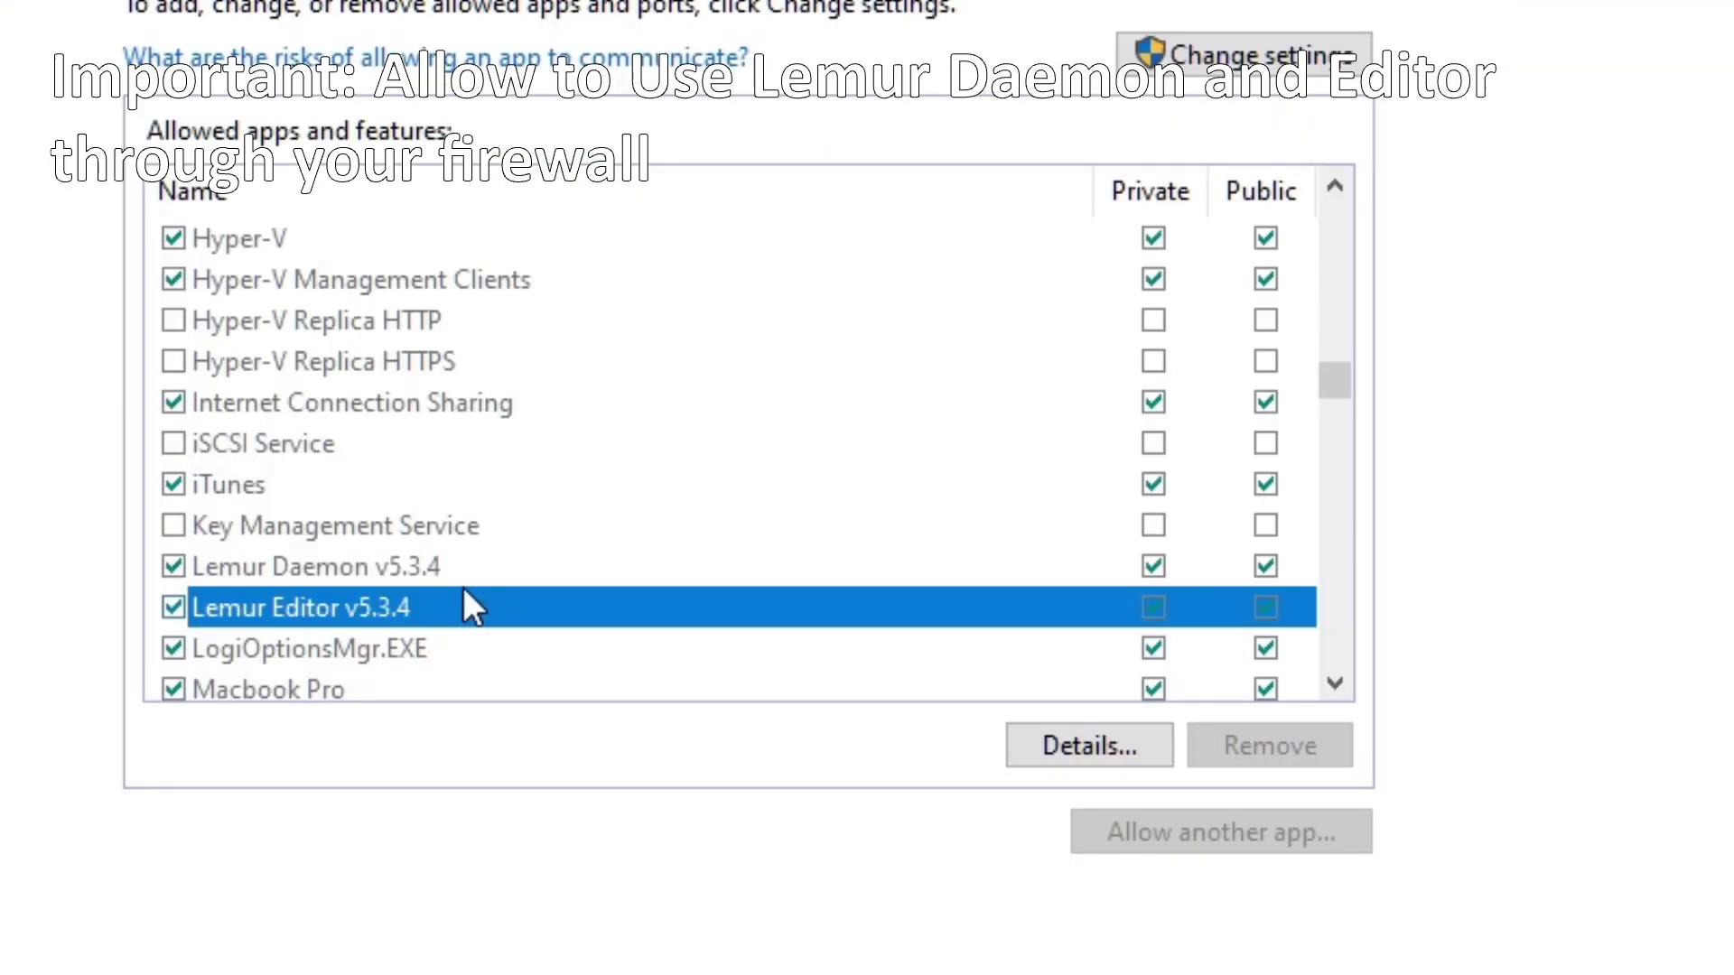
left_click(632, 397)
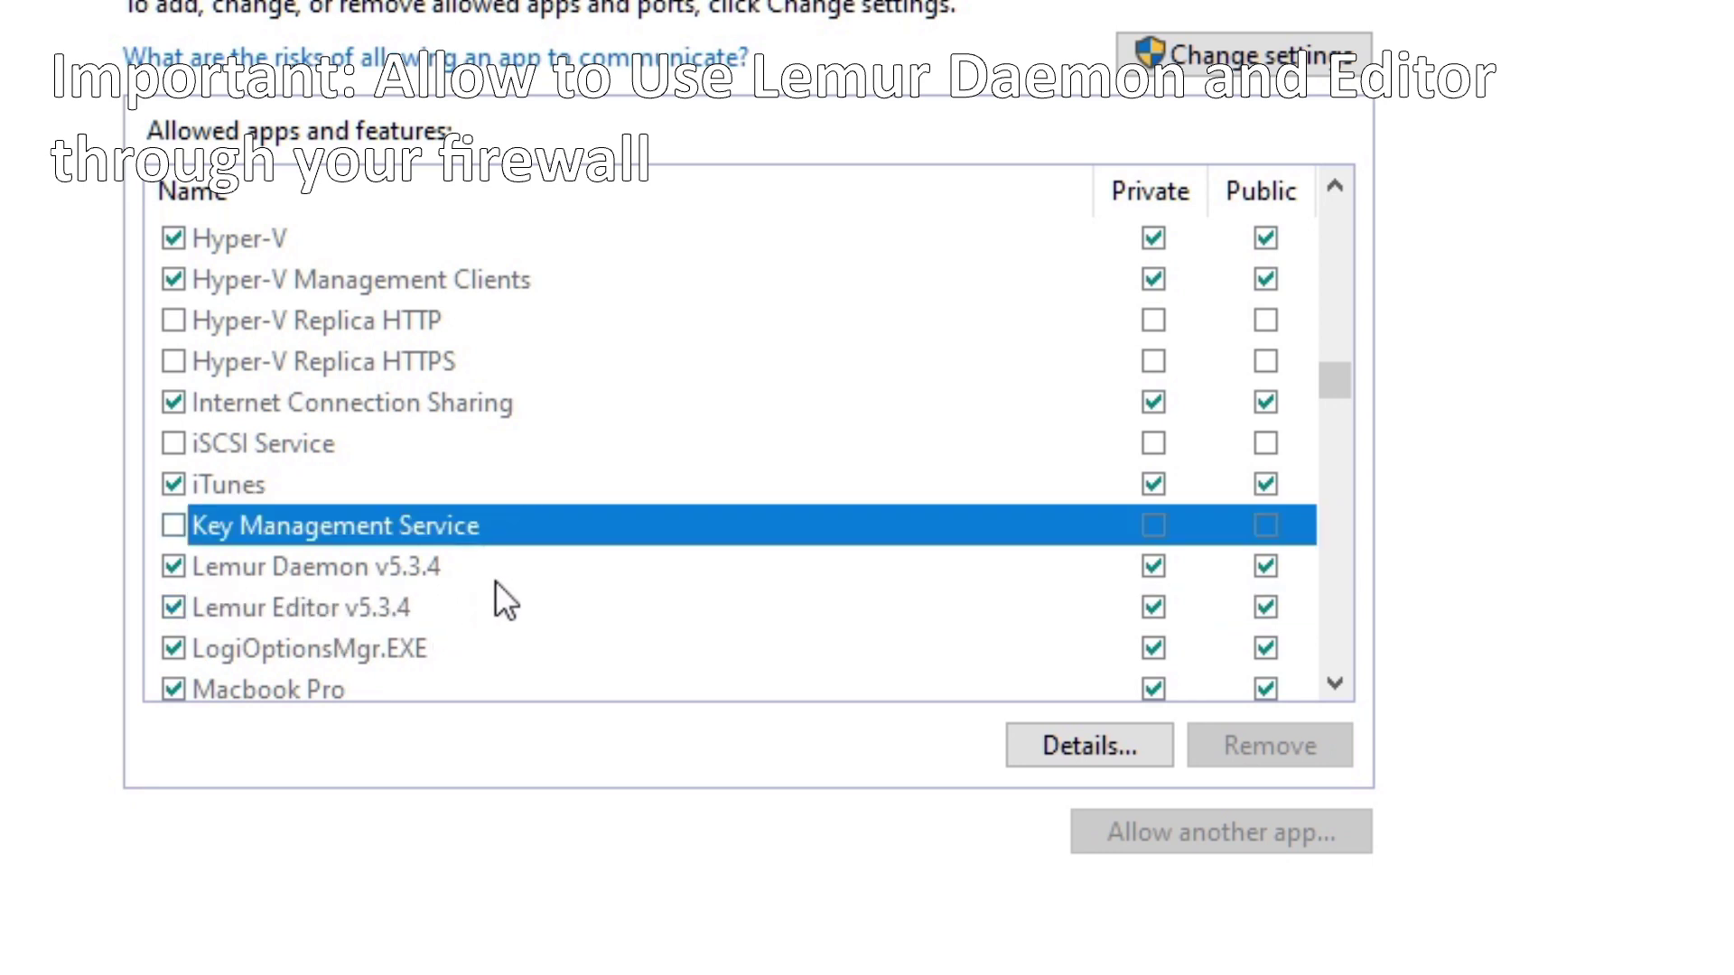
scroll(502, 593, "down", 1)
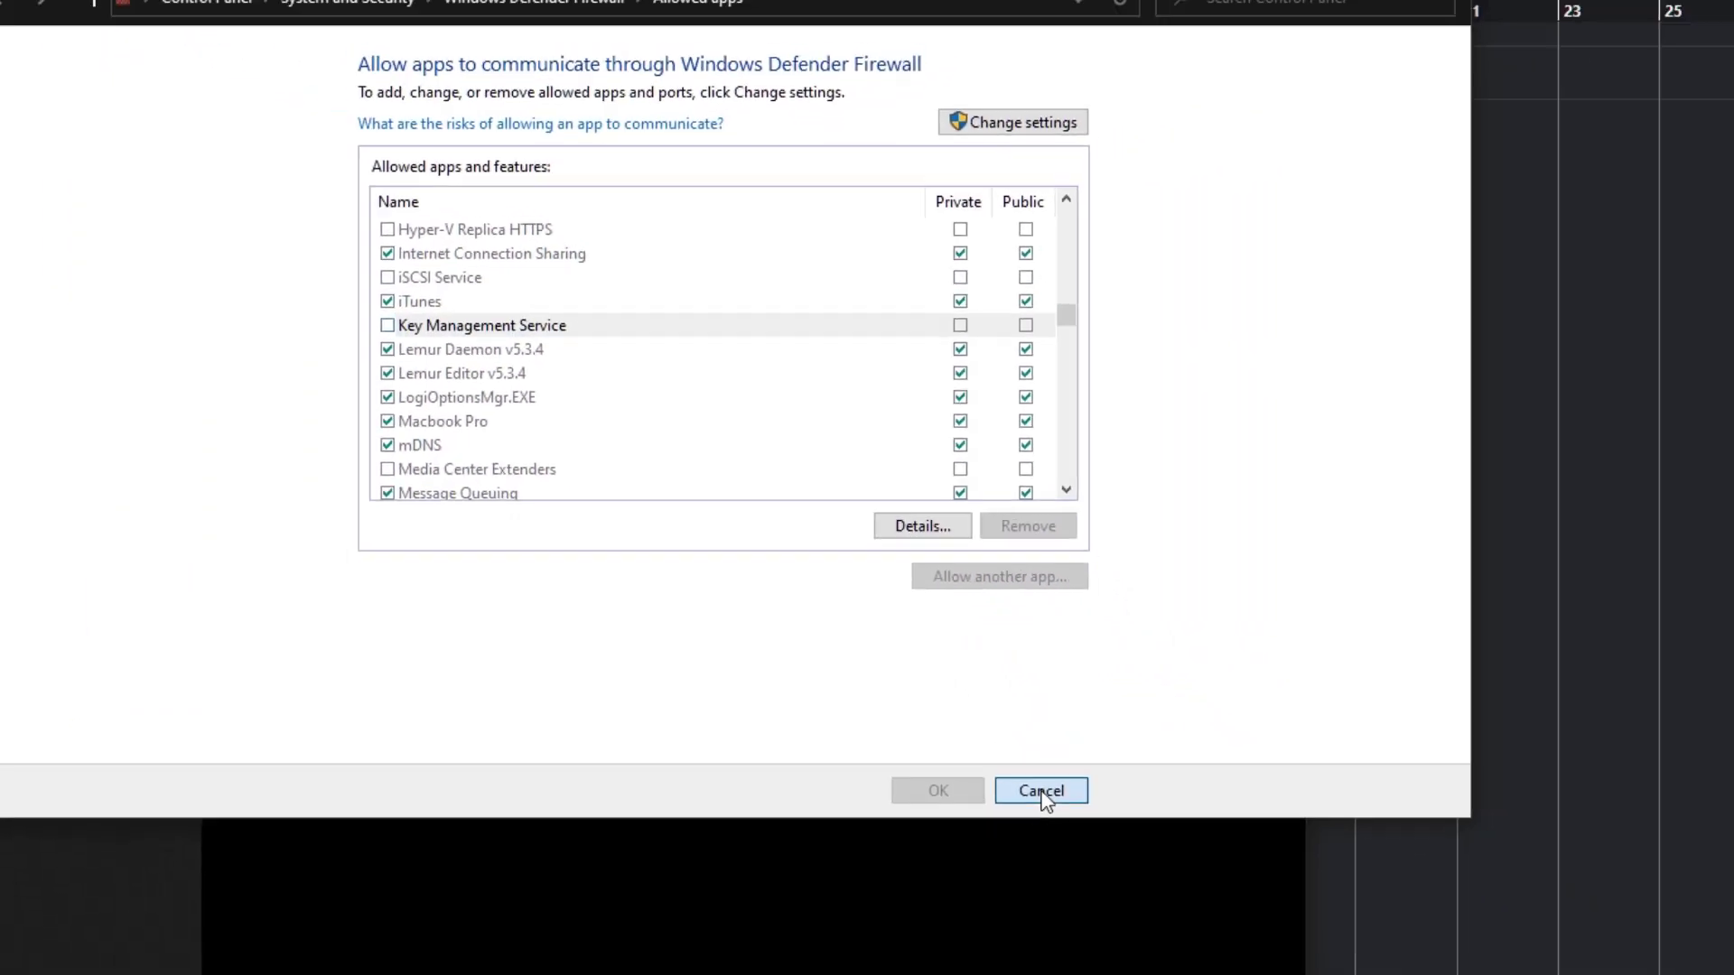
left_click(1042, 791)
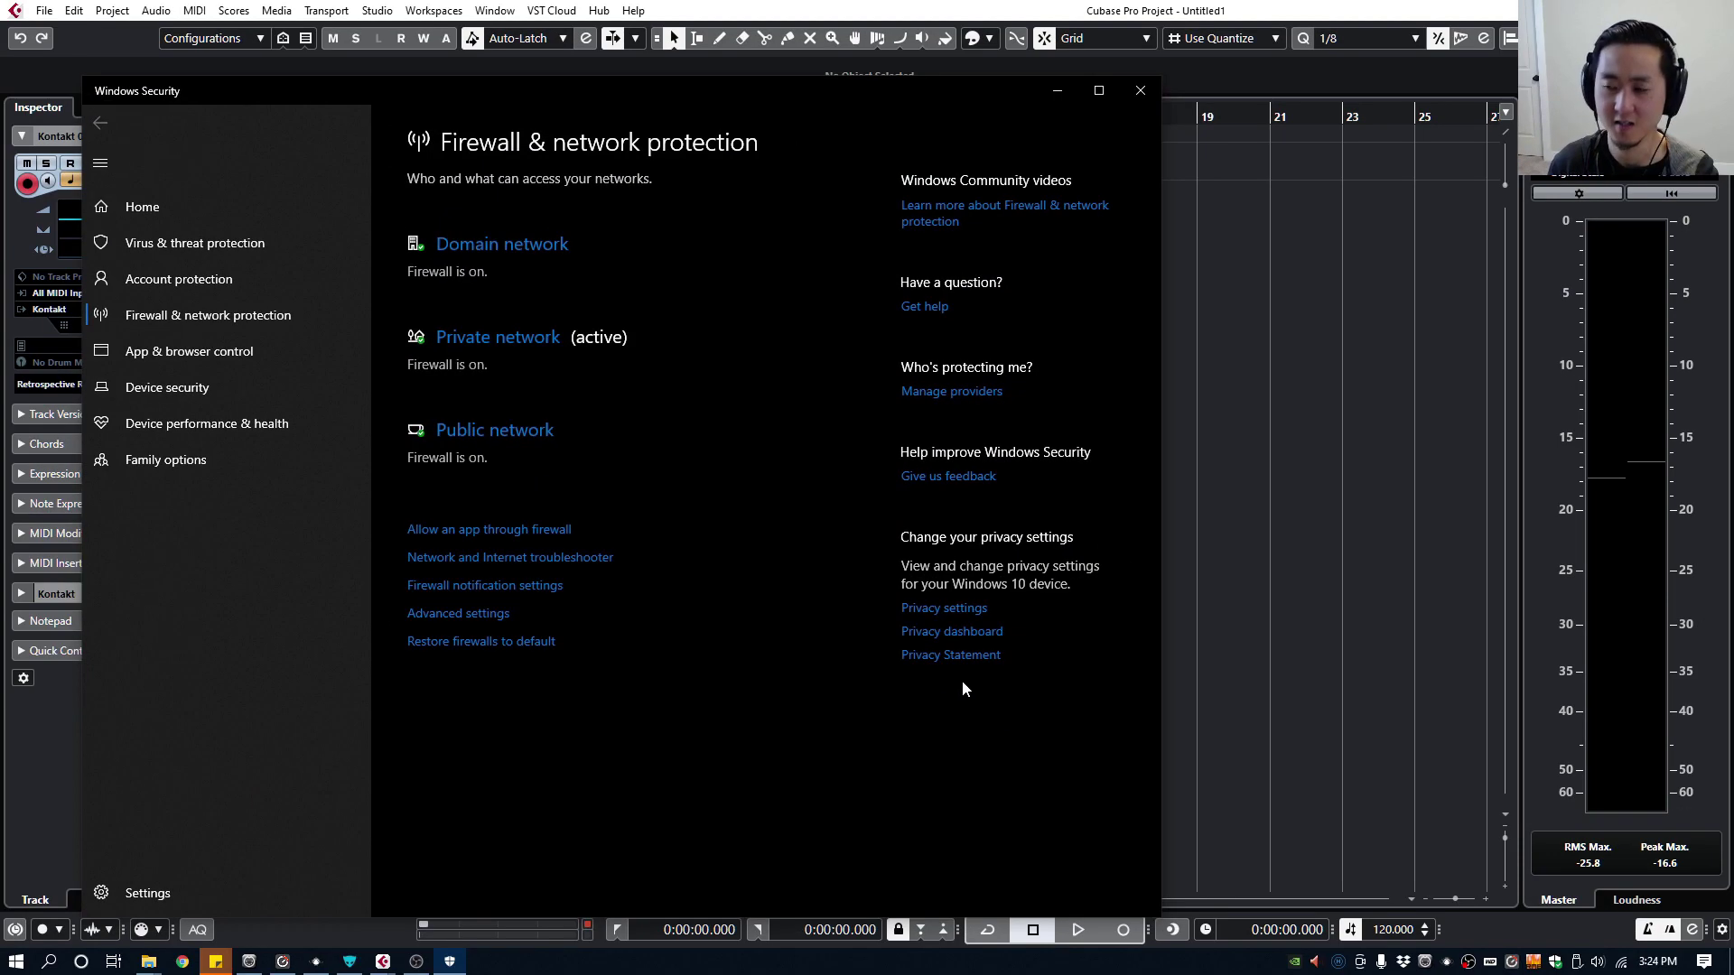
left_click(1461, 765)
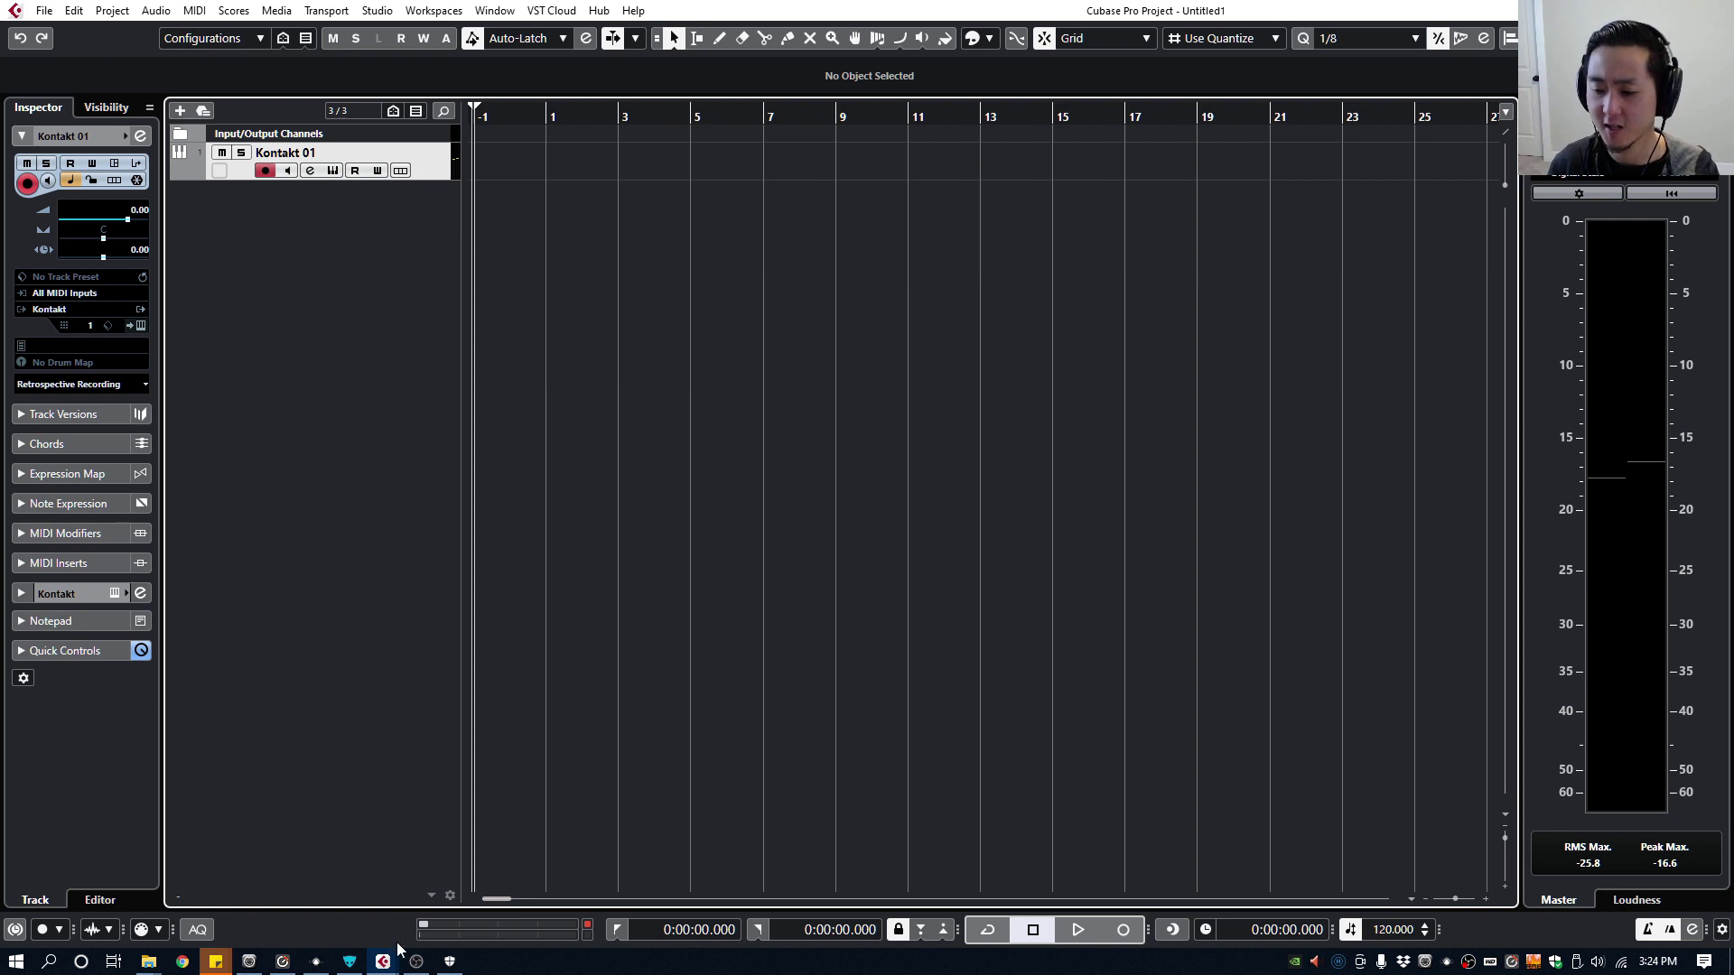
Step: In Configure loopMIDI, add ports 'loopMIDI Port A' and 'loopMIDI Port B'
left_click(252, 965)
left_click(653, 341)
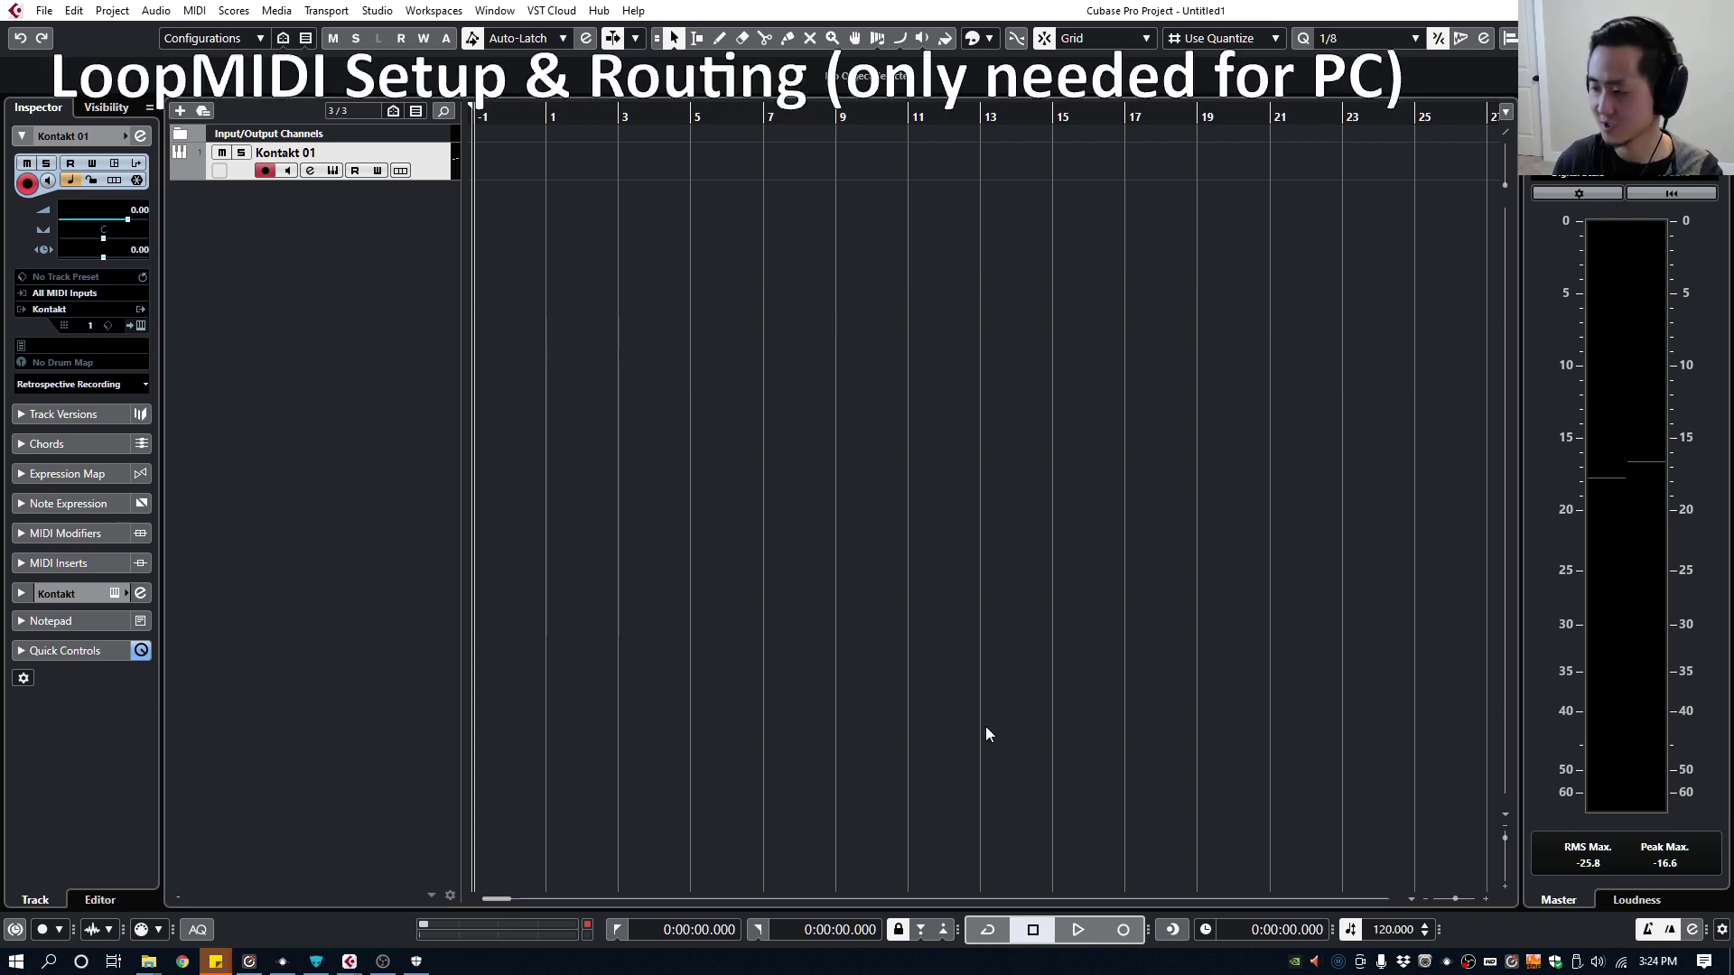
right_click(1429, 971)
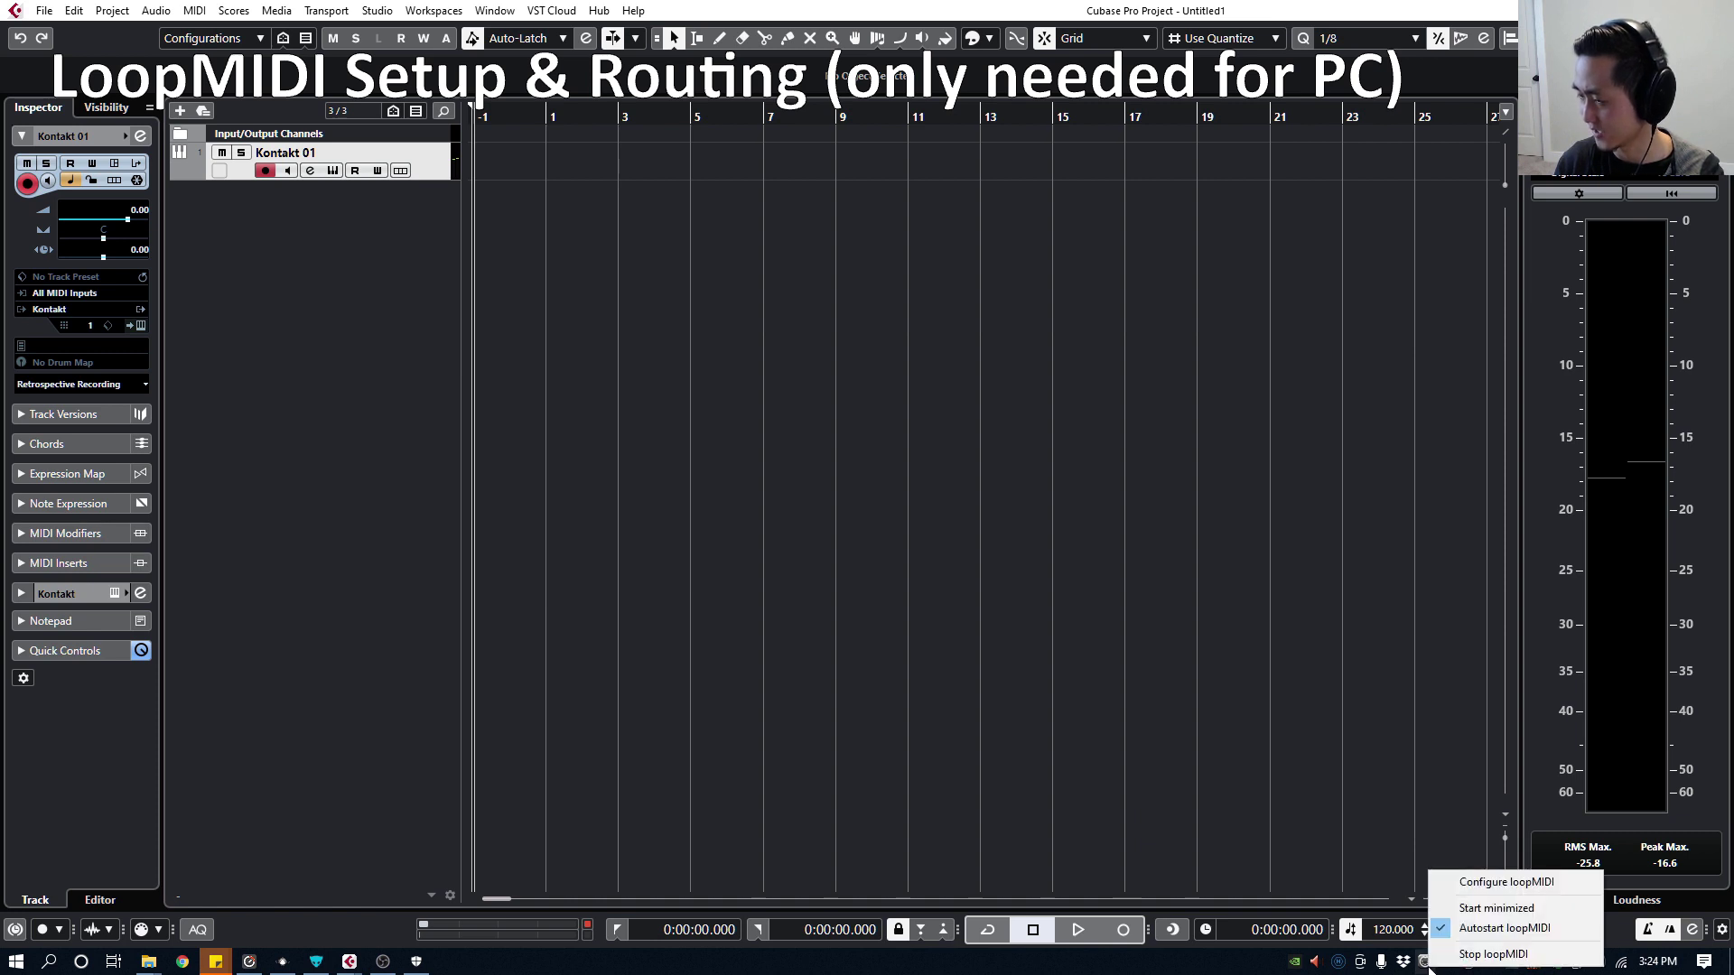
left_click(1504, 883)
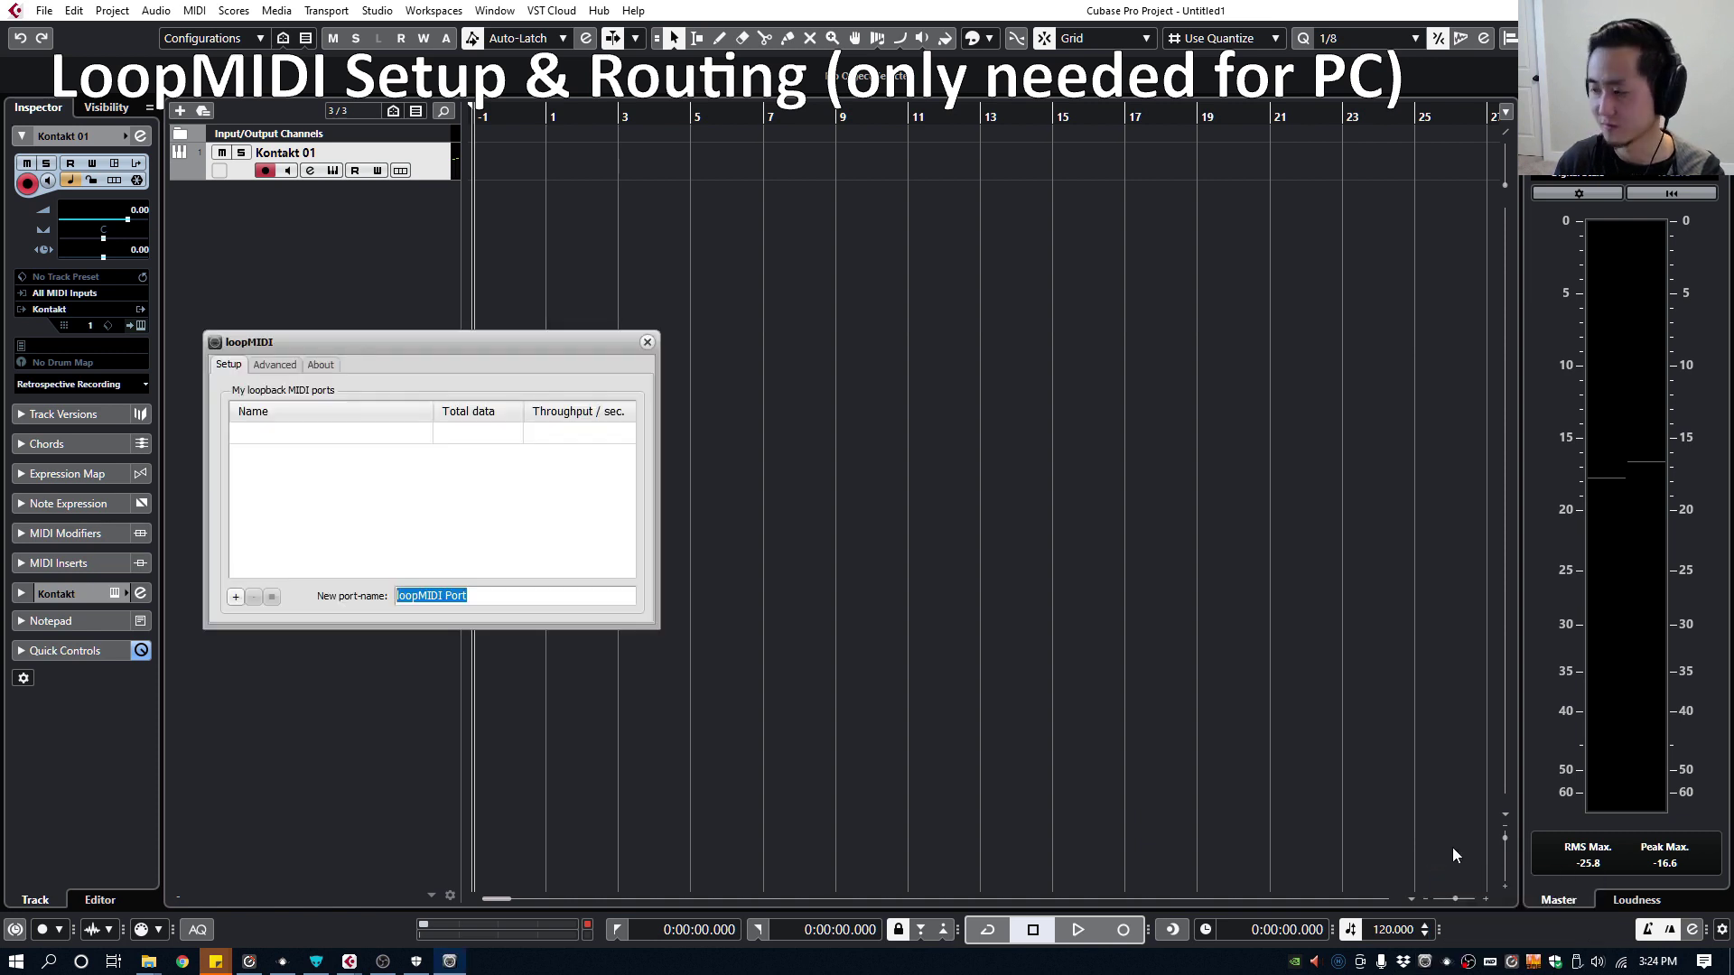
left_click(323, 446)
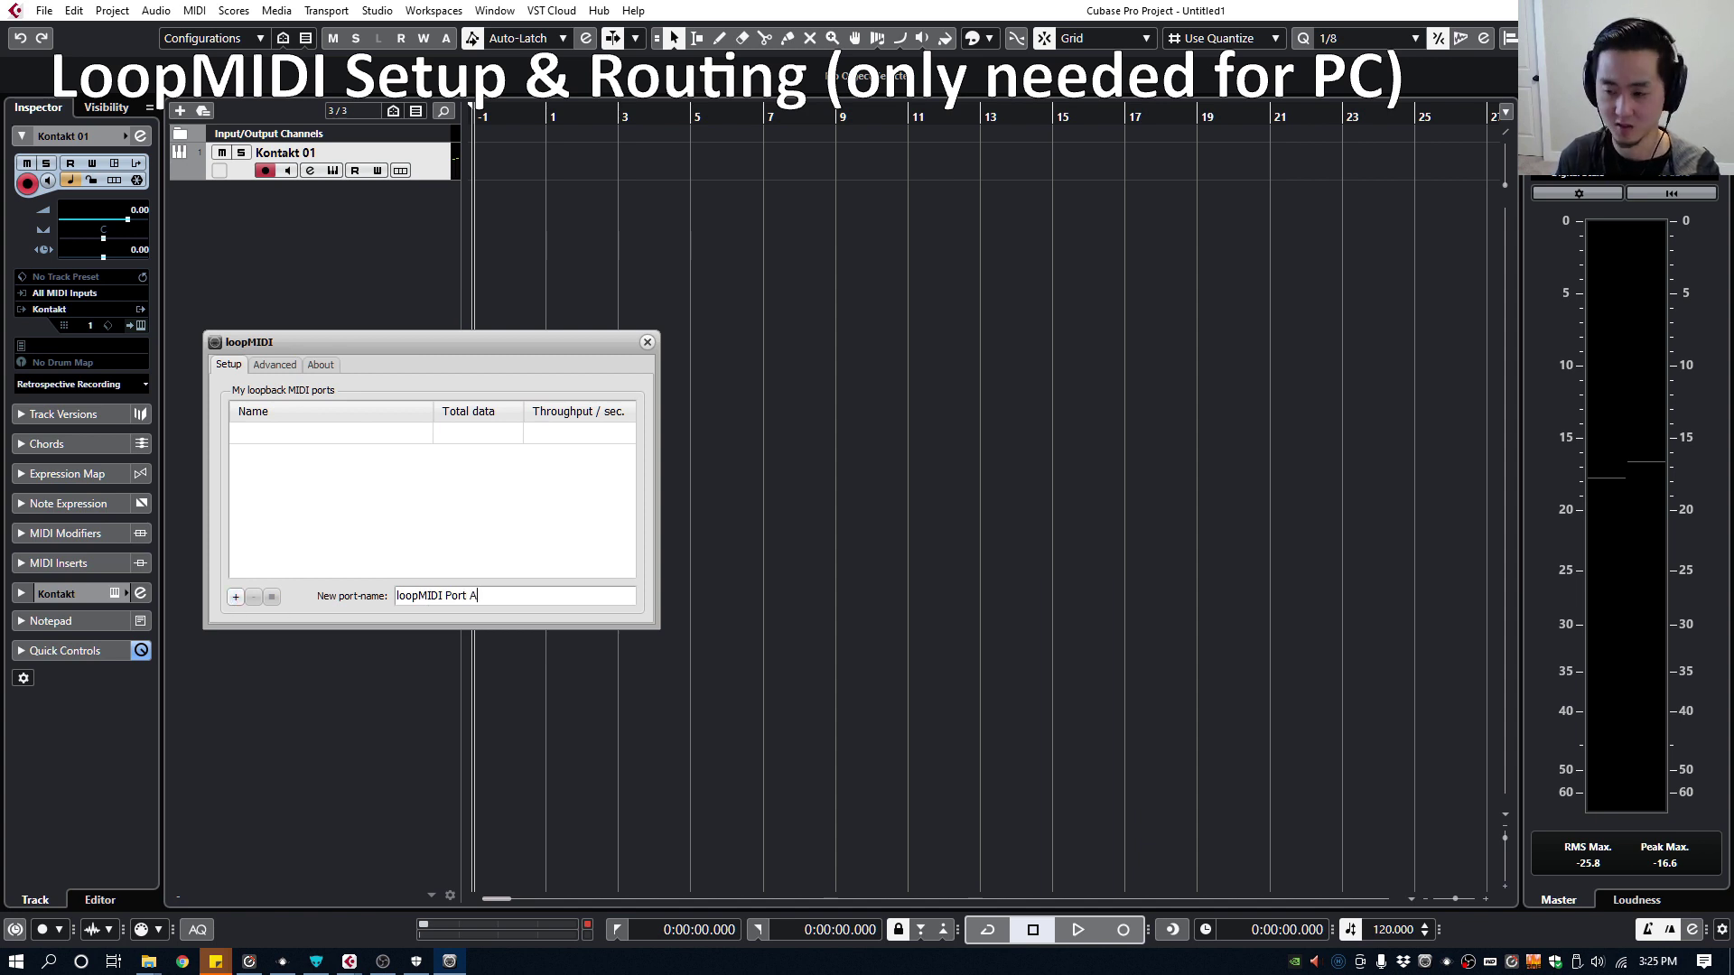
left_click(235, 597)
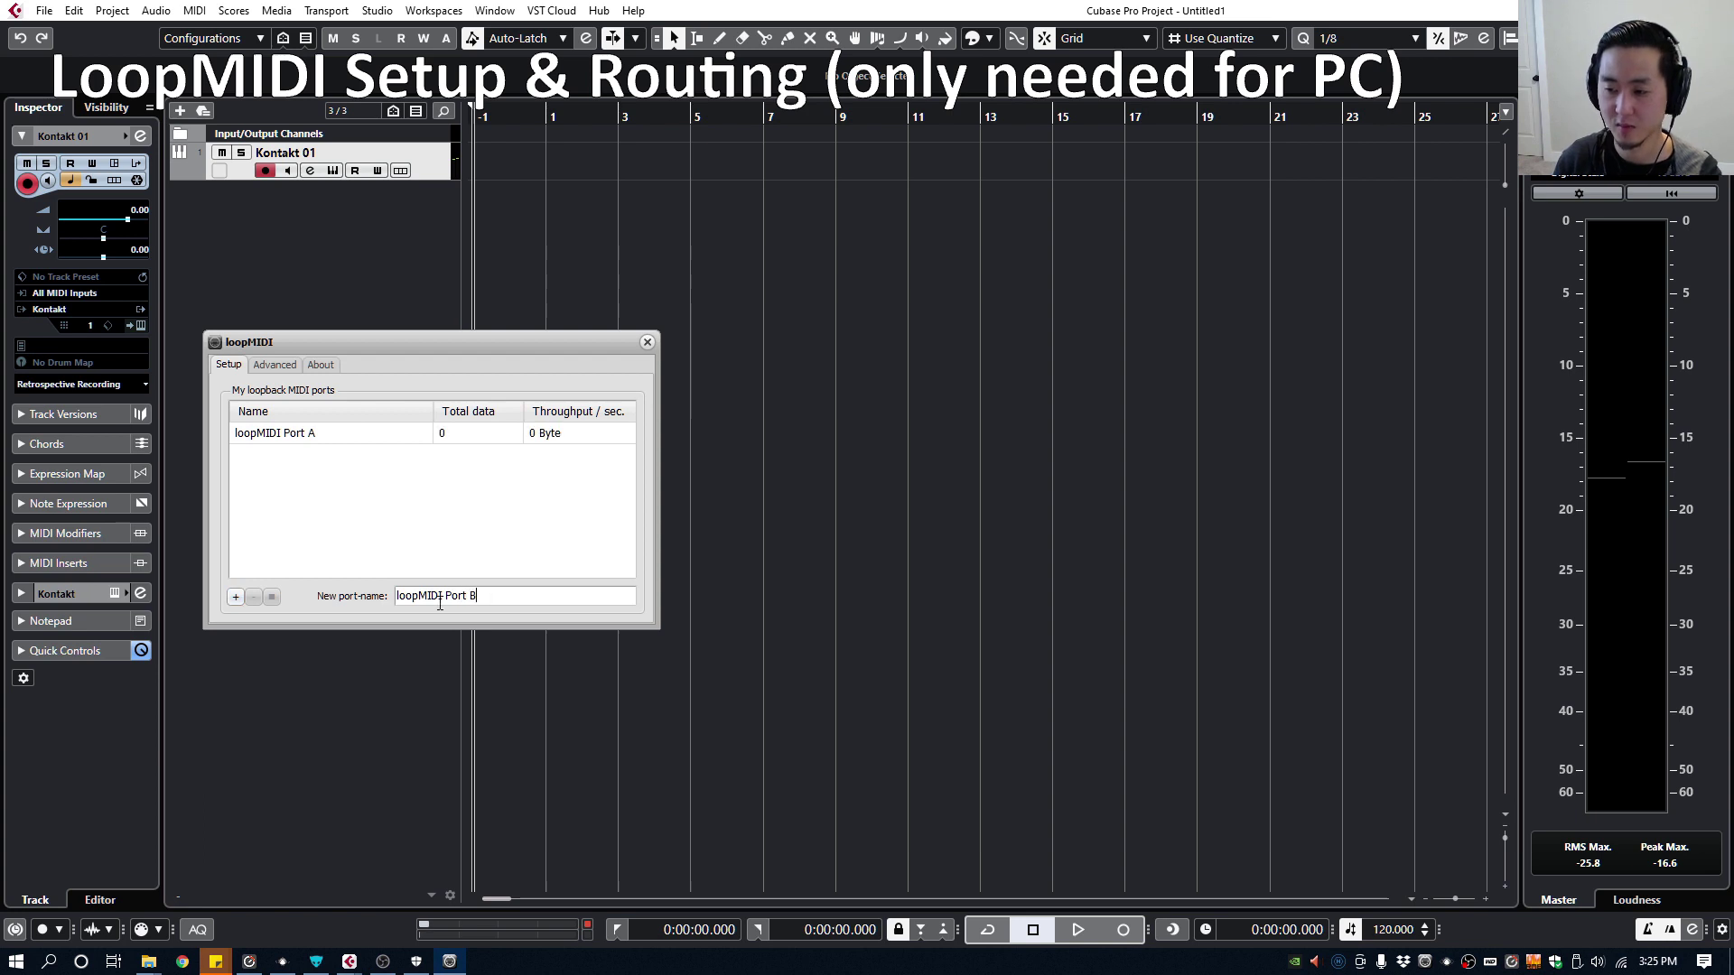
type("B")
left_click(235, 597)
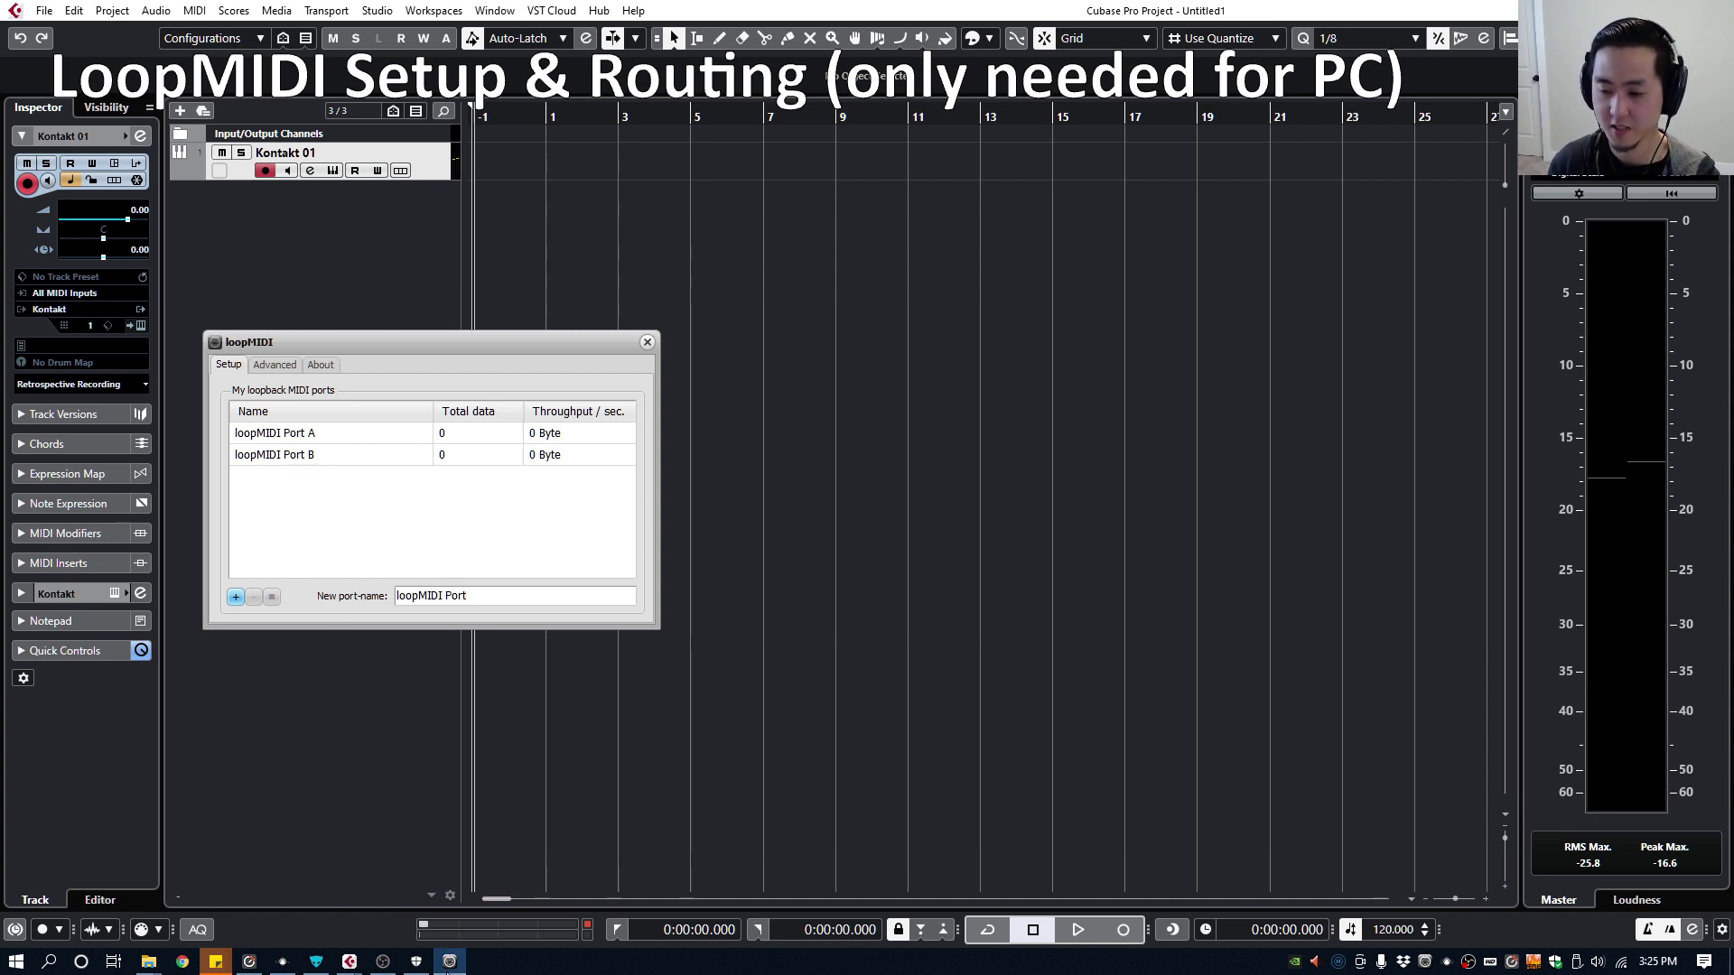
mouse_move(286, 965)
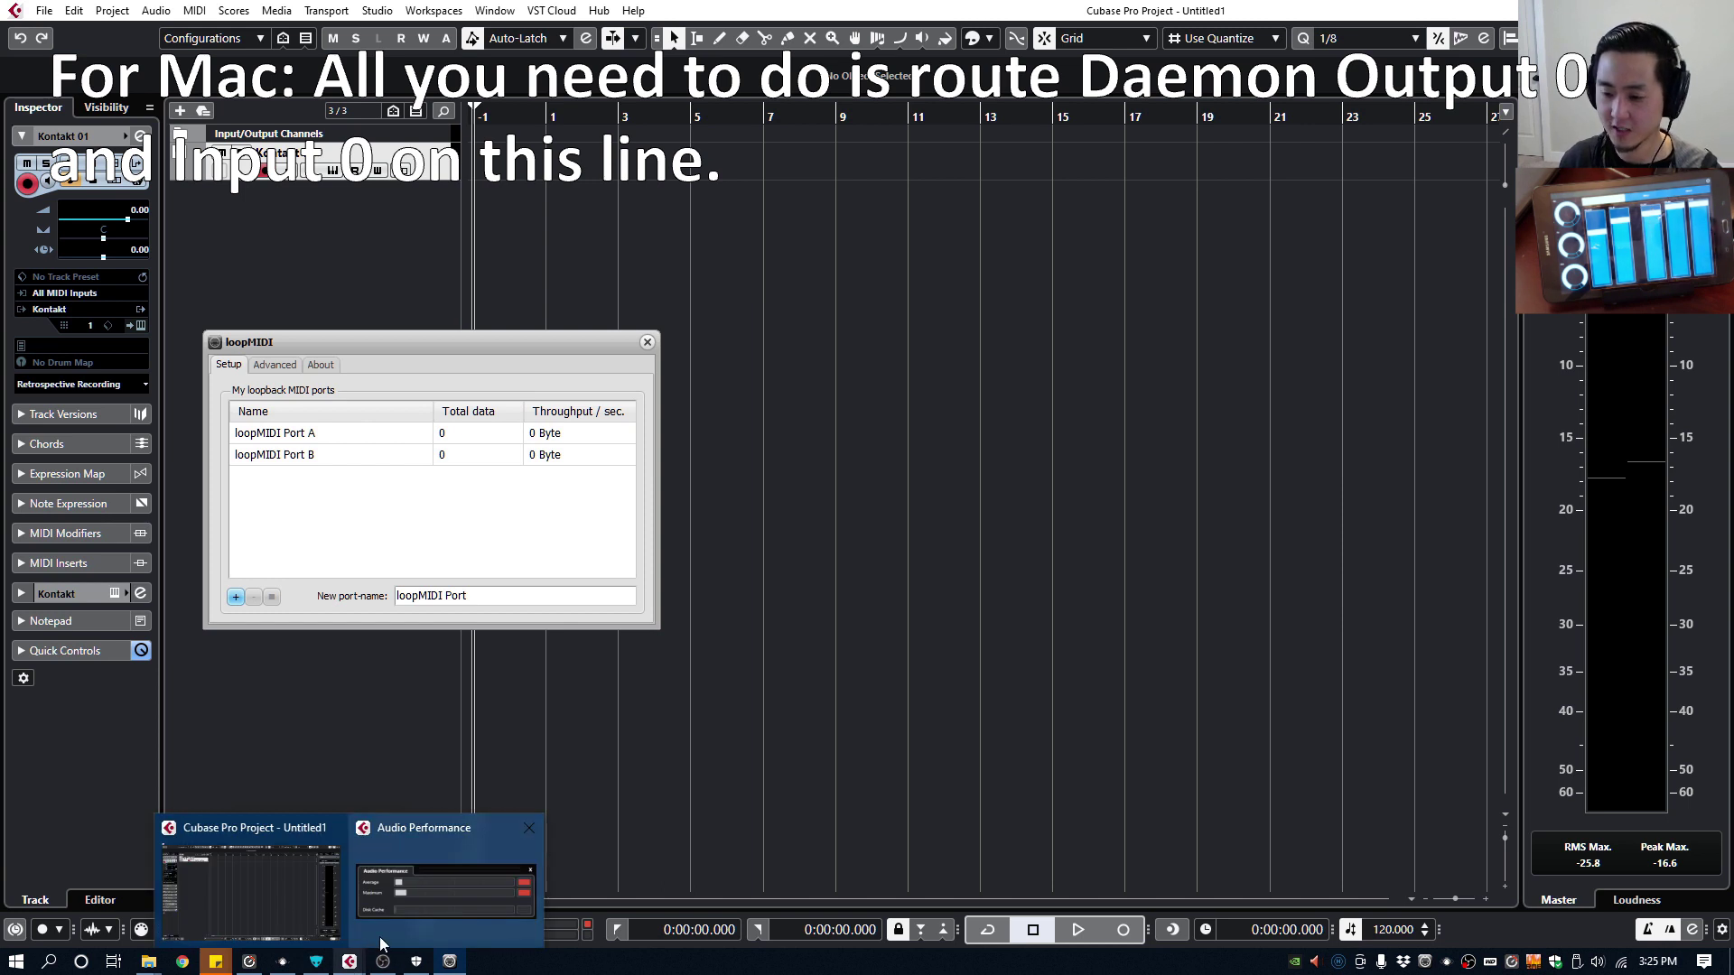
Step: Open Setup Lemur Daemon from its tray icon and bring the routing window forward
mouse_move(444, 969)
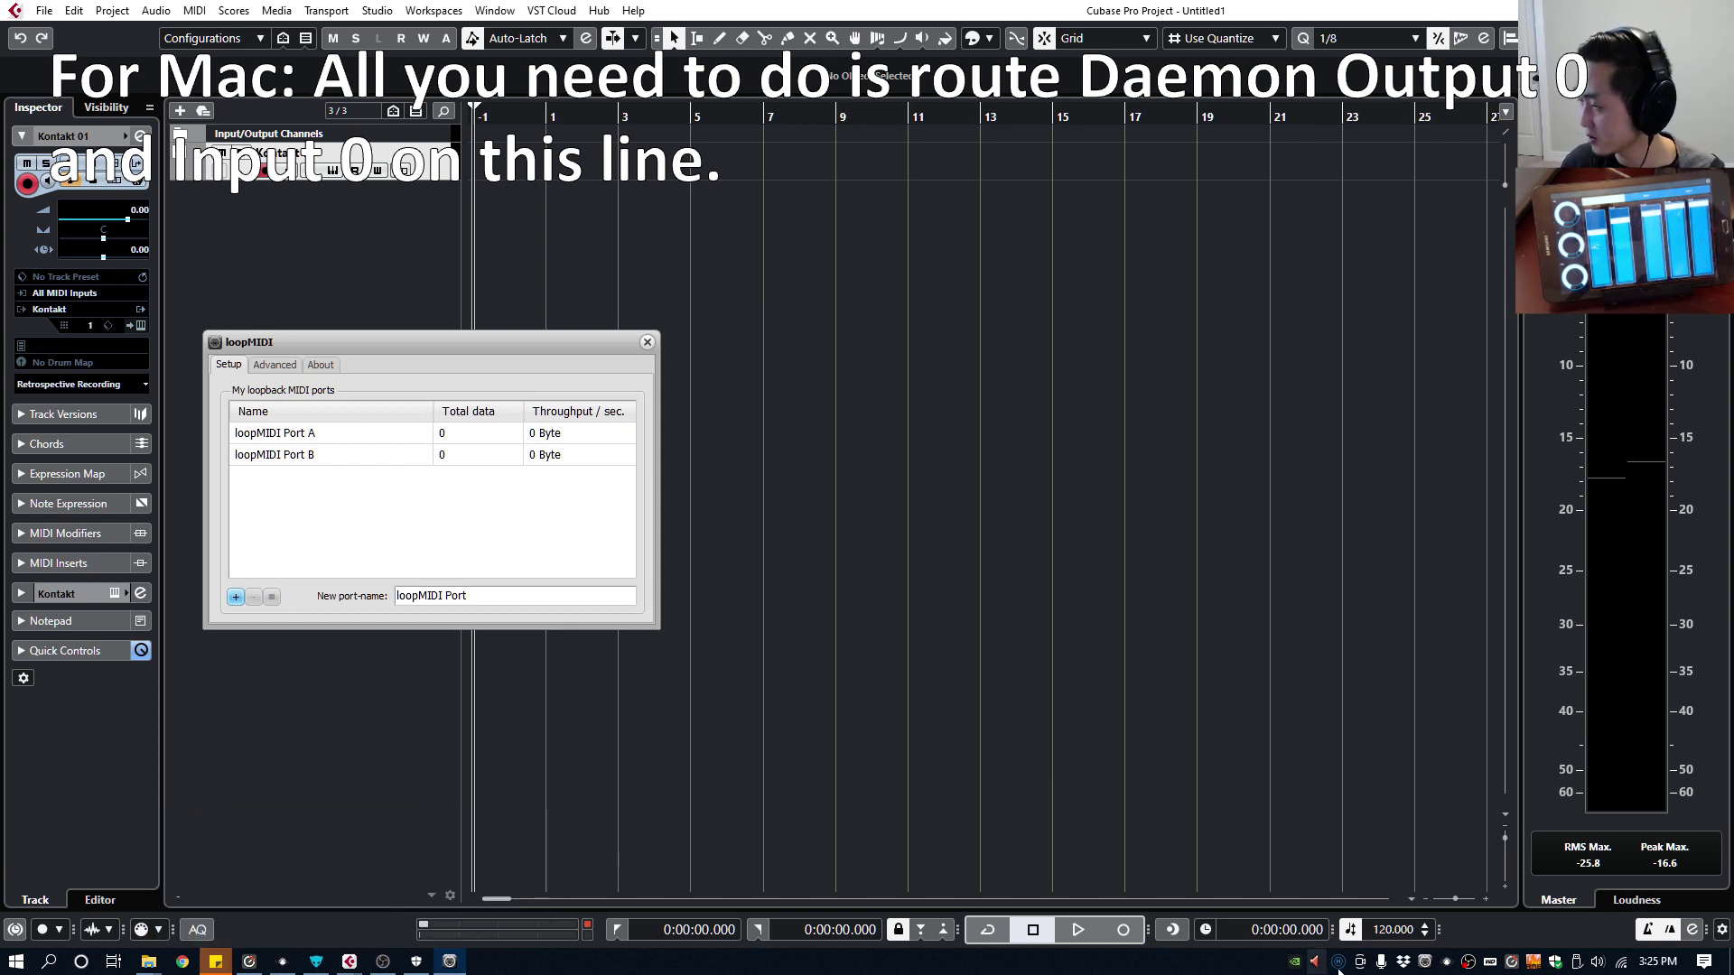
right_click(1453, 965)
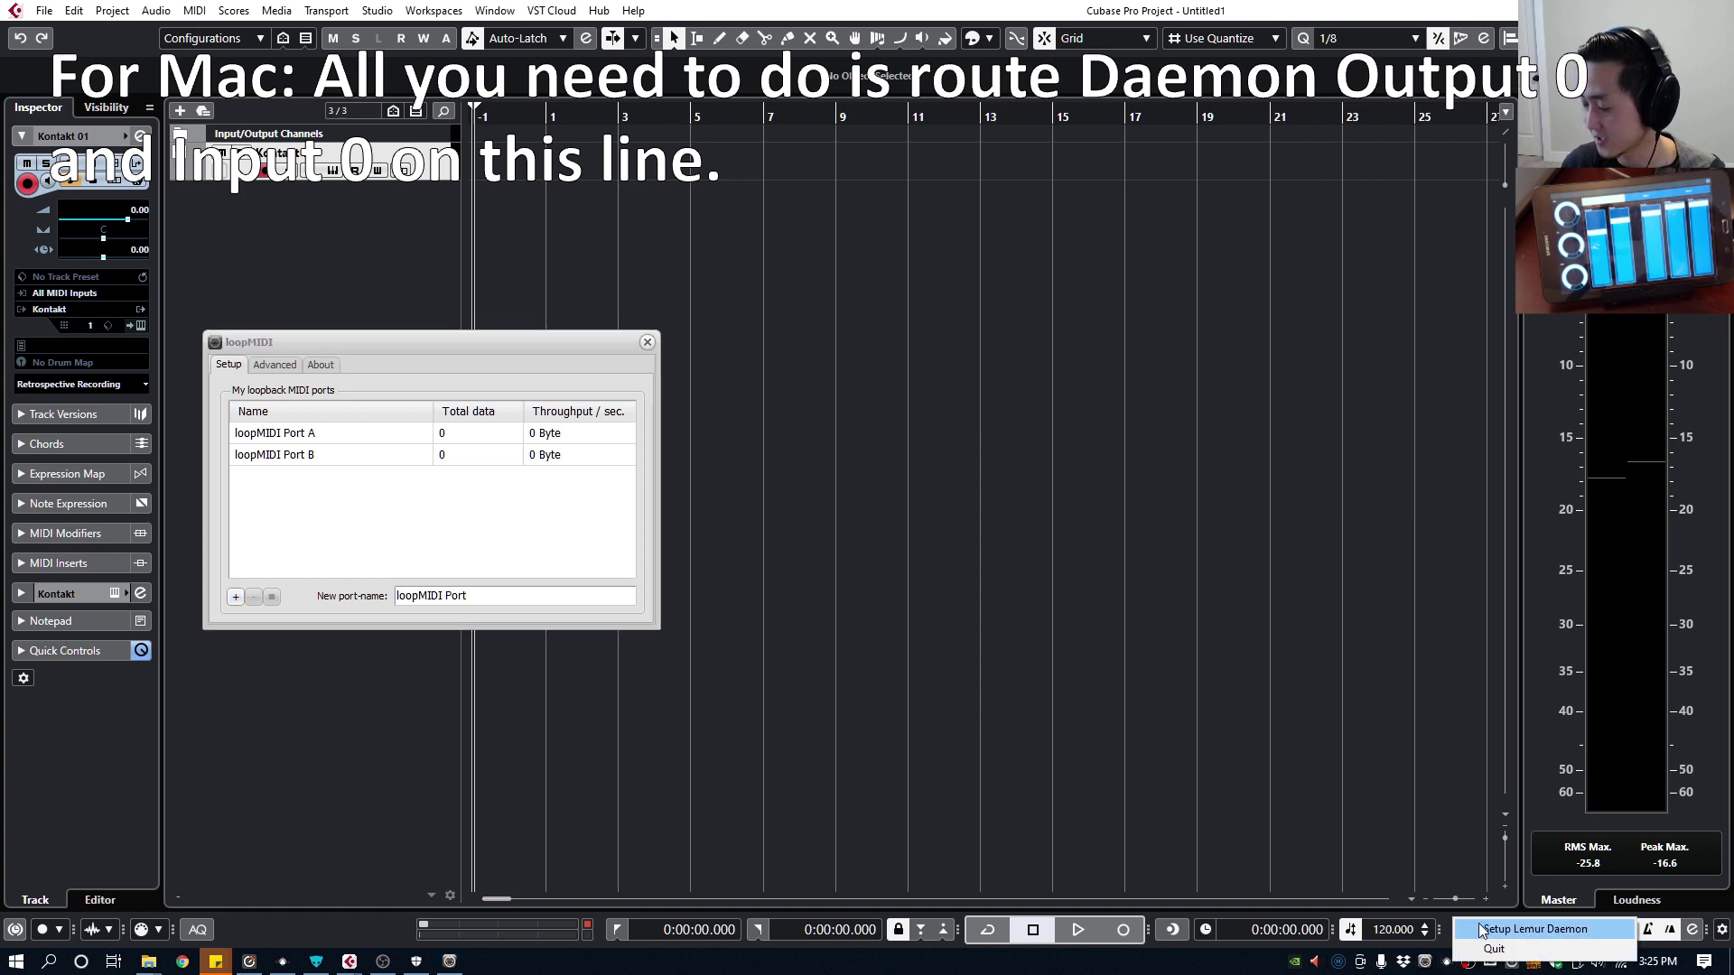
left_click(1479, 930)
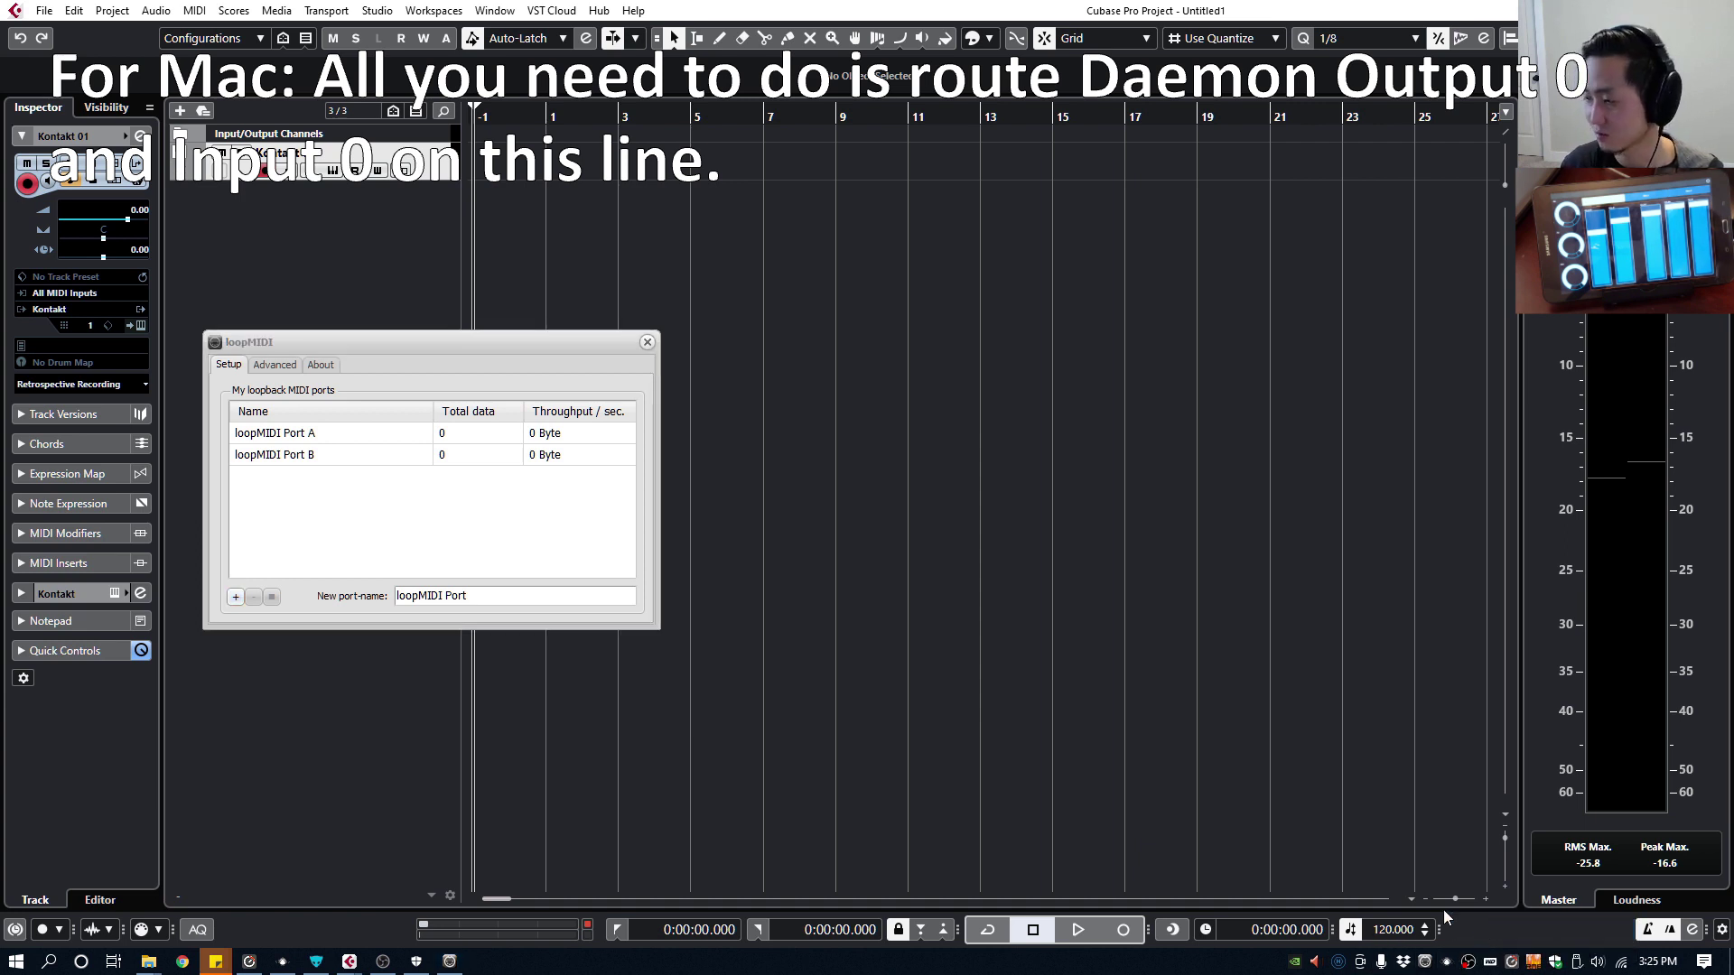
left_click(290, 964)
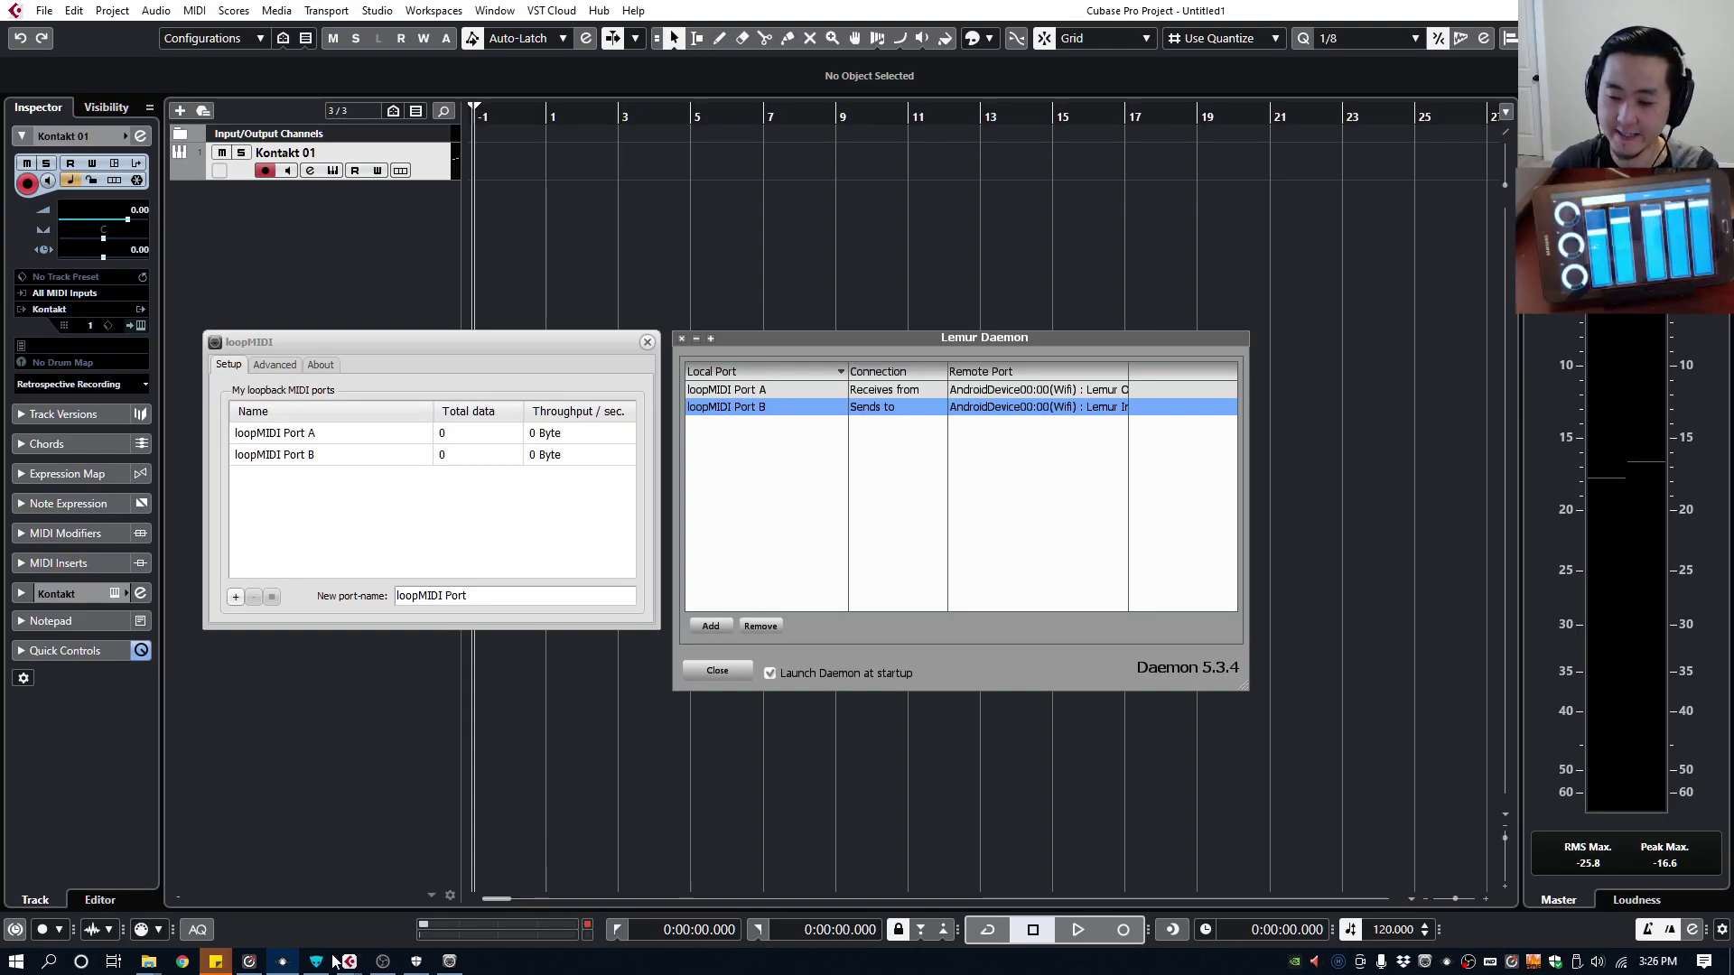
Step: Switch to Test.jzml in Lemur Editor and select the CC7_Volume fader
left_click(326, 961)
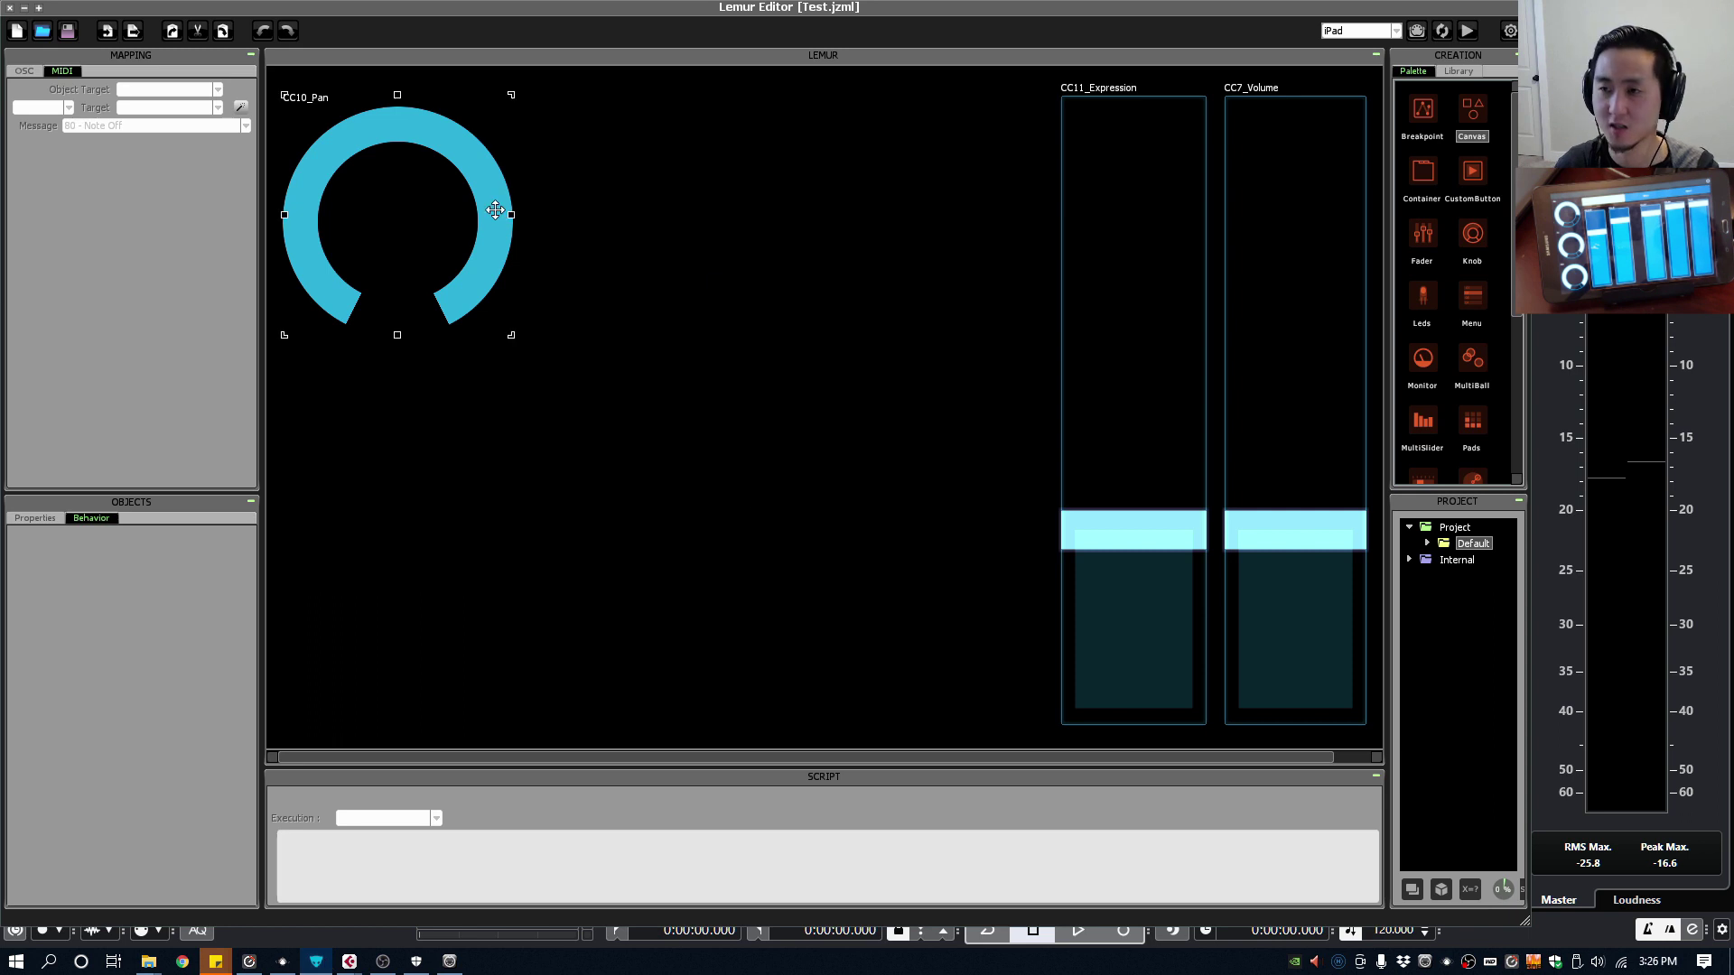
left_click(475, 401)
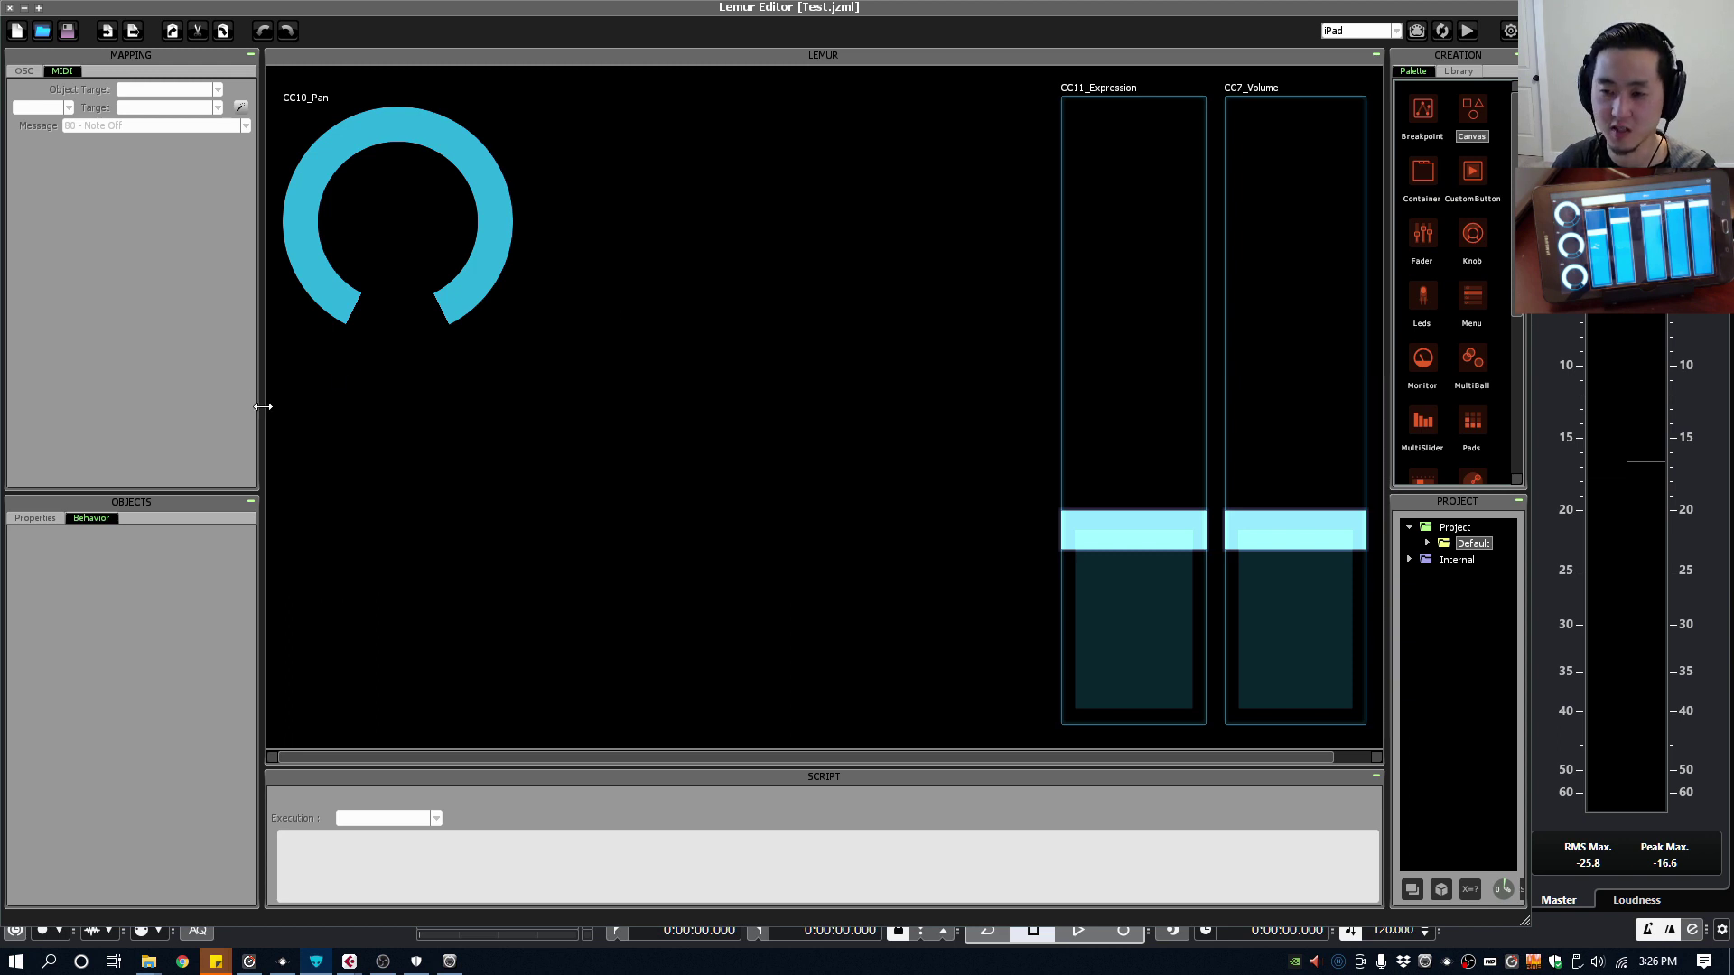
mouse_move(263, 406)
left_mouse_down()
mouse_move(244, 407)
mouse_move(262, 411)
left_mouse_up()
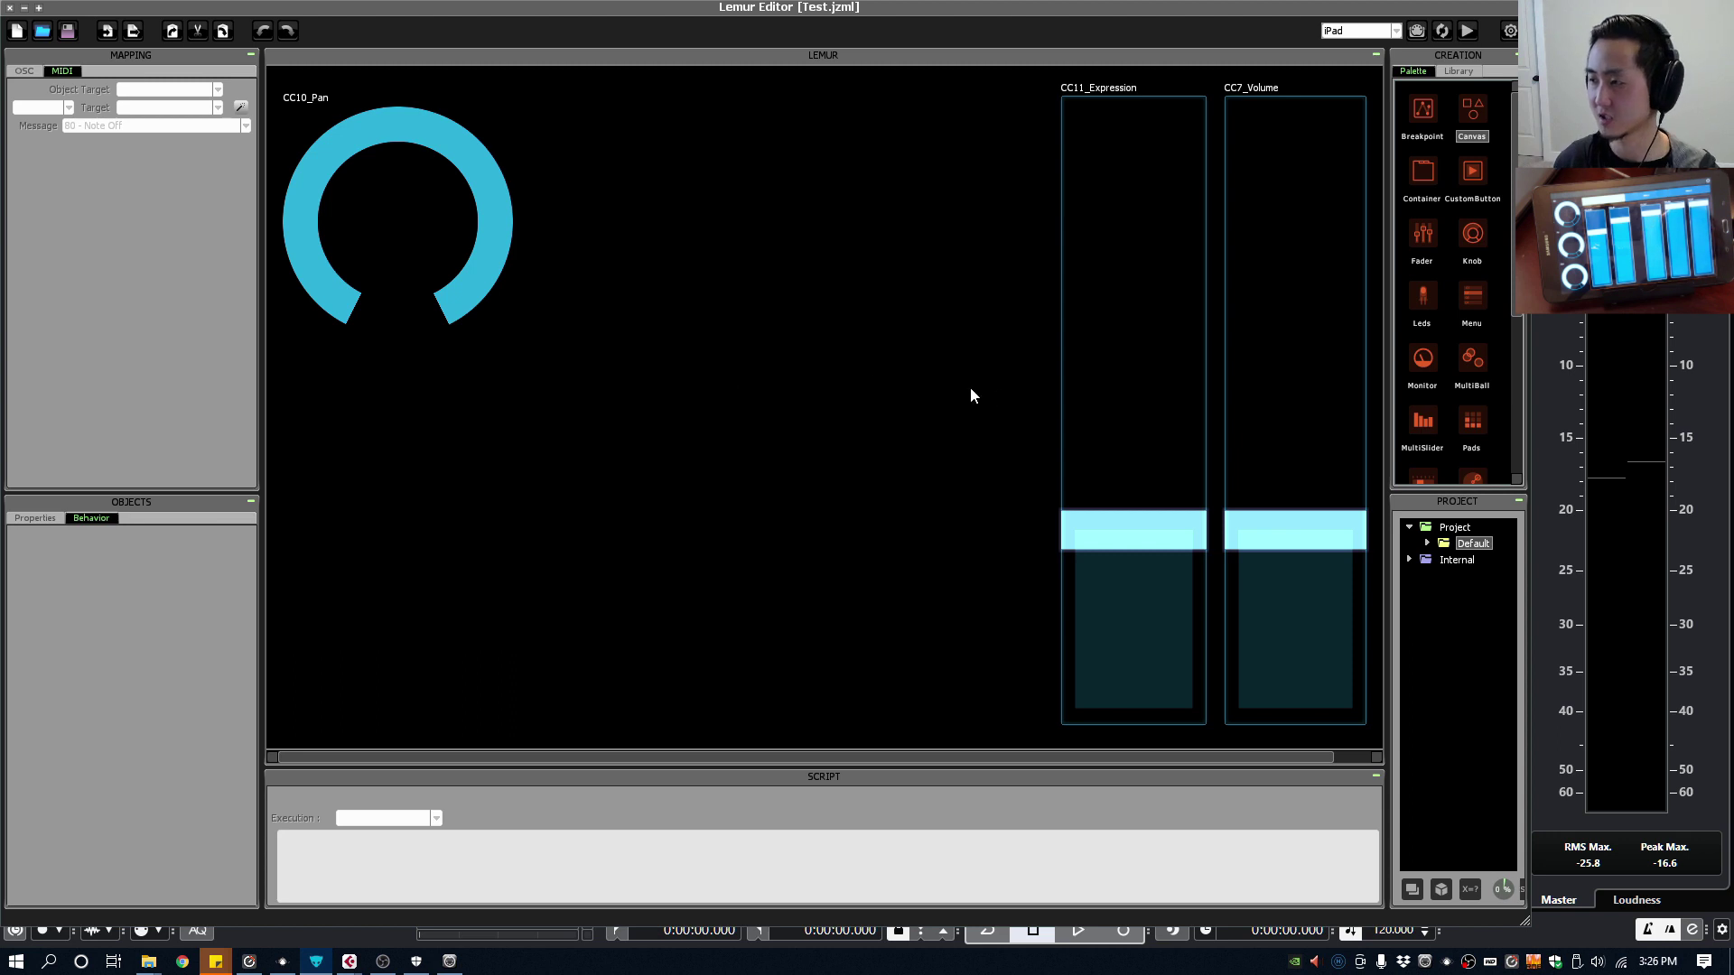
left_click(1190, 407)
left_click(1252, 420)
Step: Delete the CC7_Volume and CC11_Expression faders and the CC10_Pan knob
key("Delete")
left_click(1134, 410)
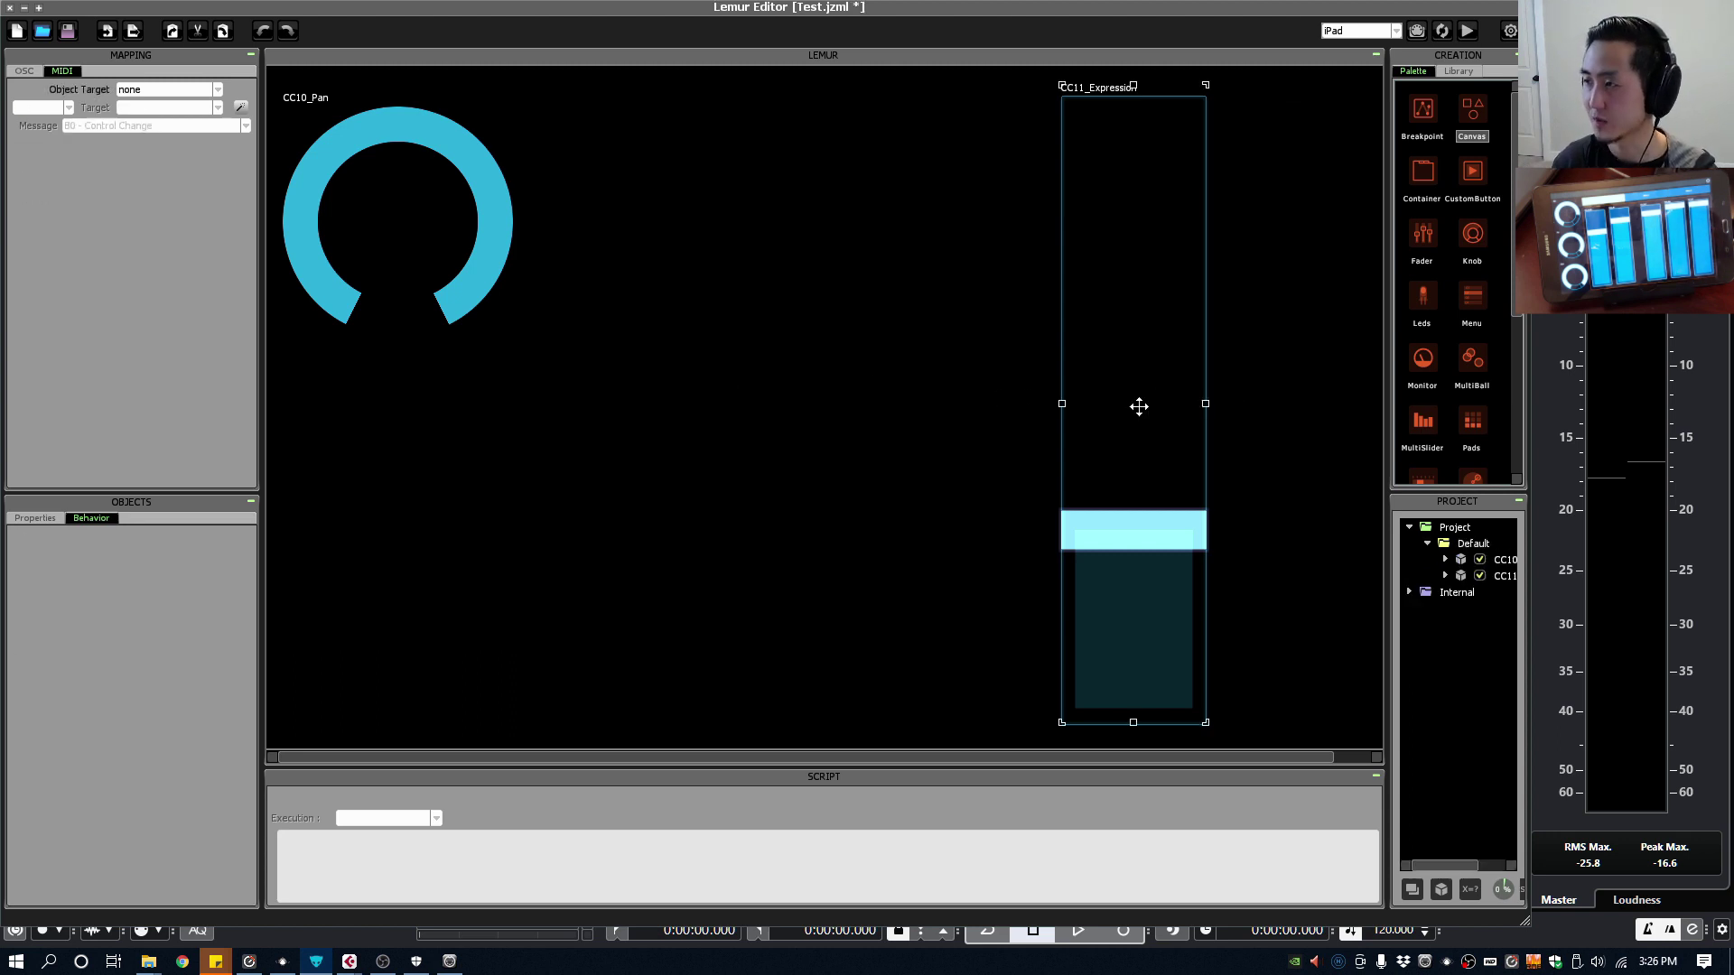
key("Delete")
left_click(486, 255)
key("Delete")
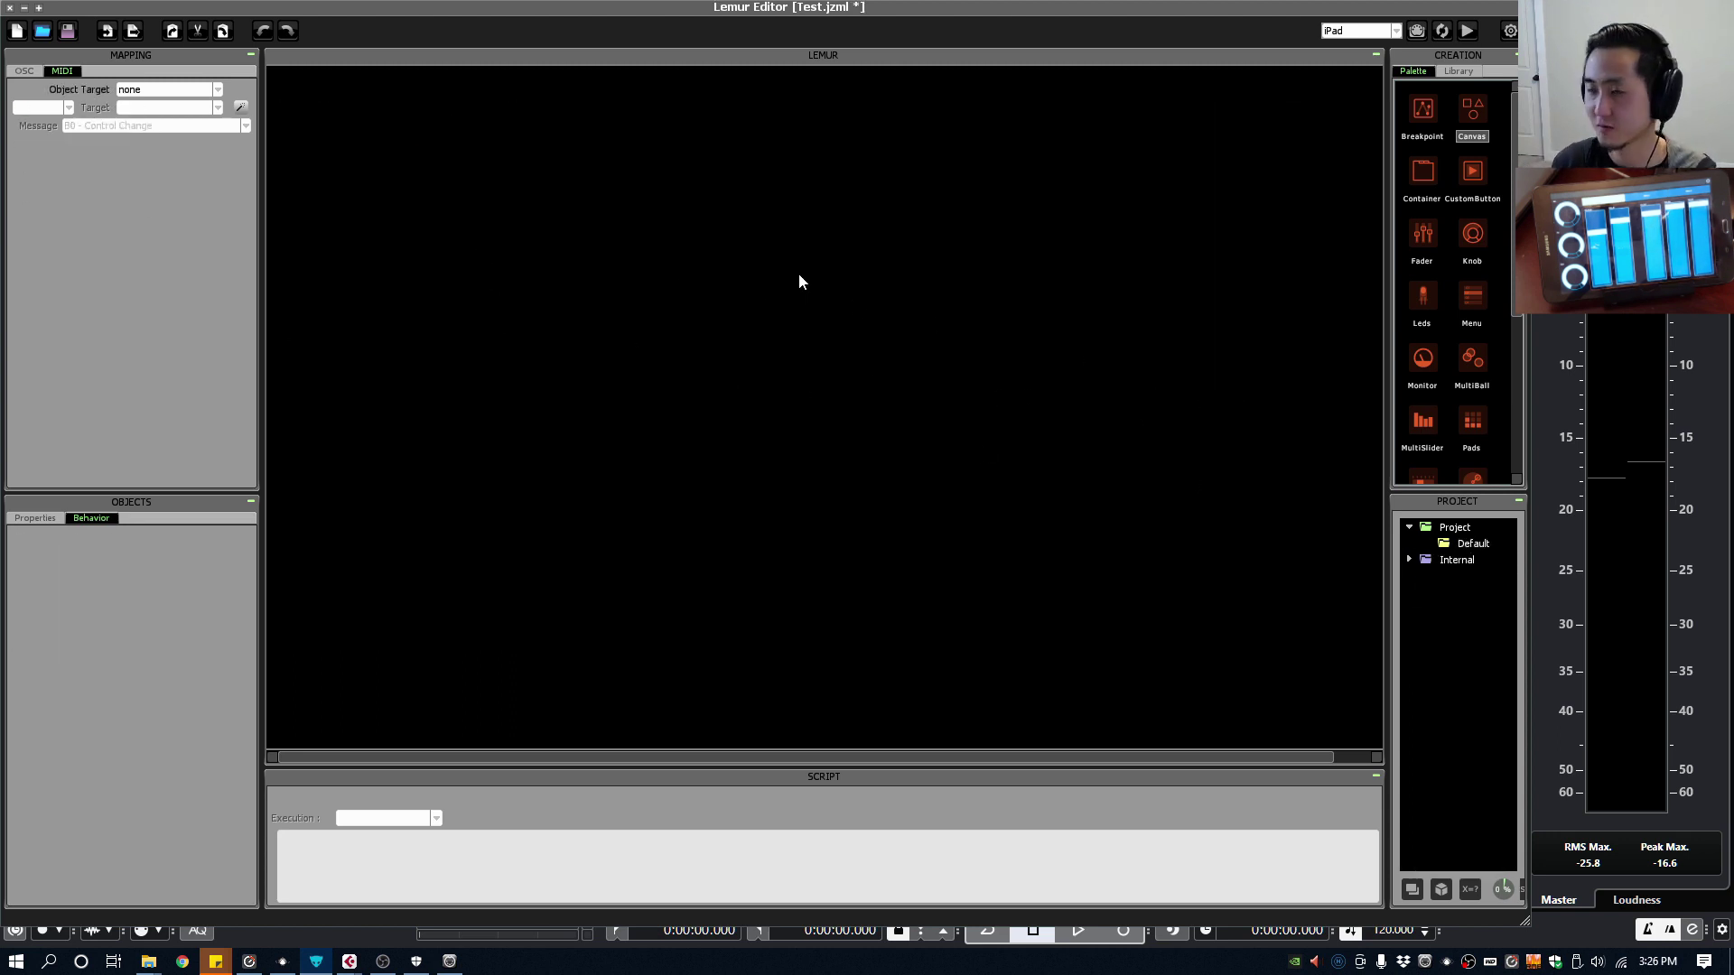
Step: Start a new empty project, answering the save-modifications prompt
left_click(17, 32)
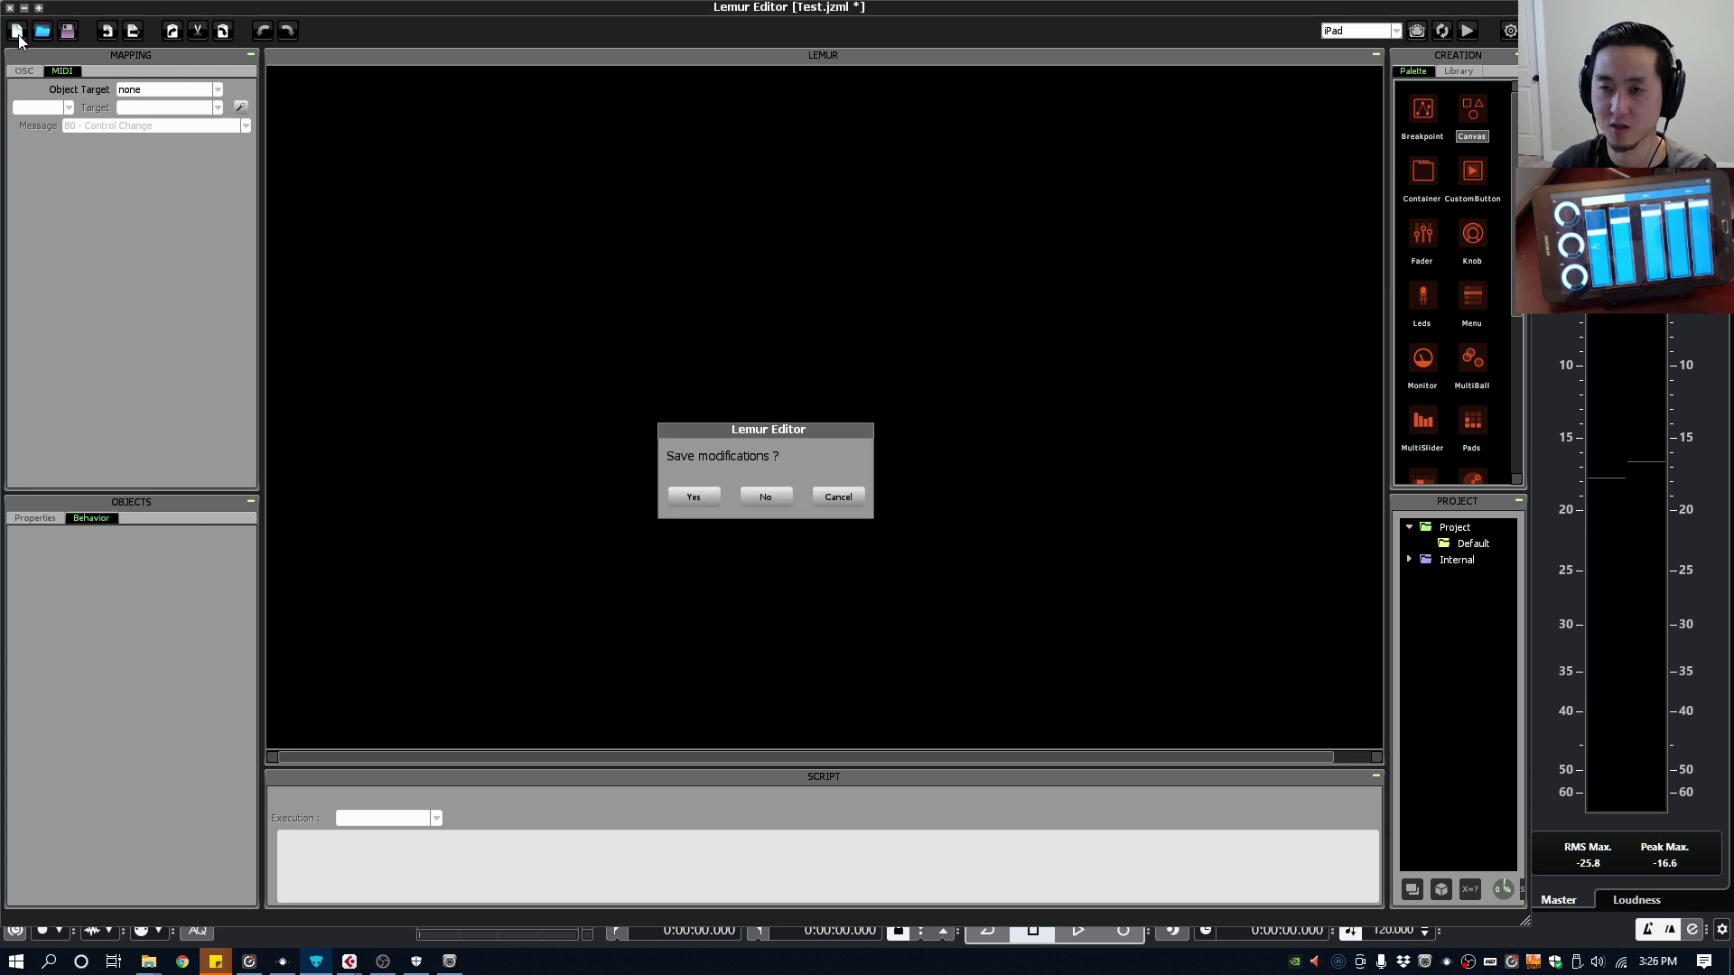
left_click(695, 497)
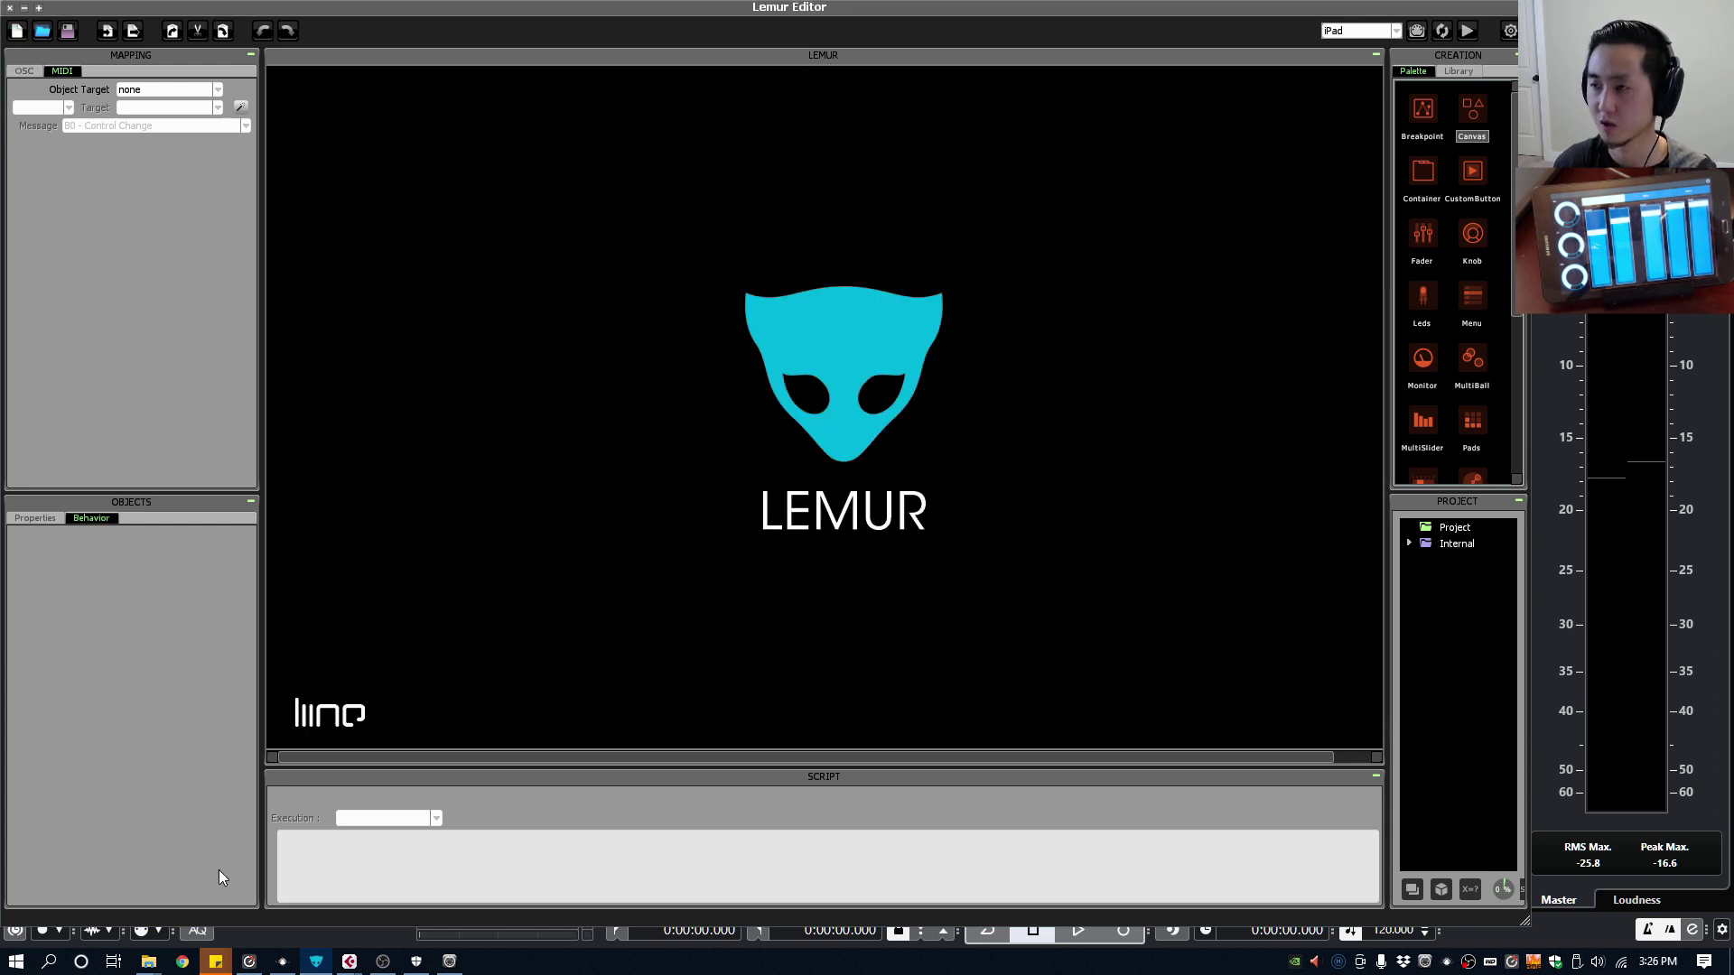
left_click(26, 965)
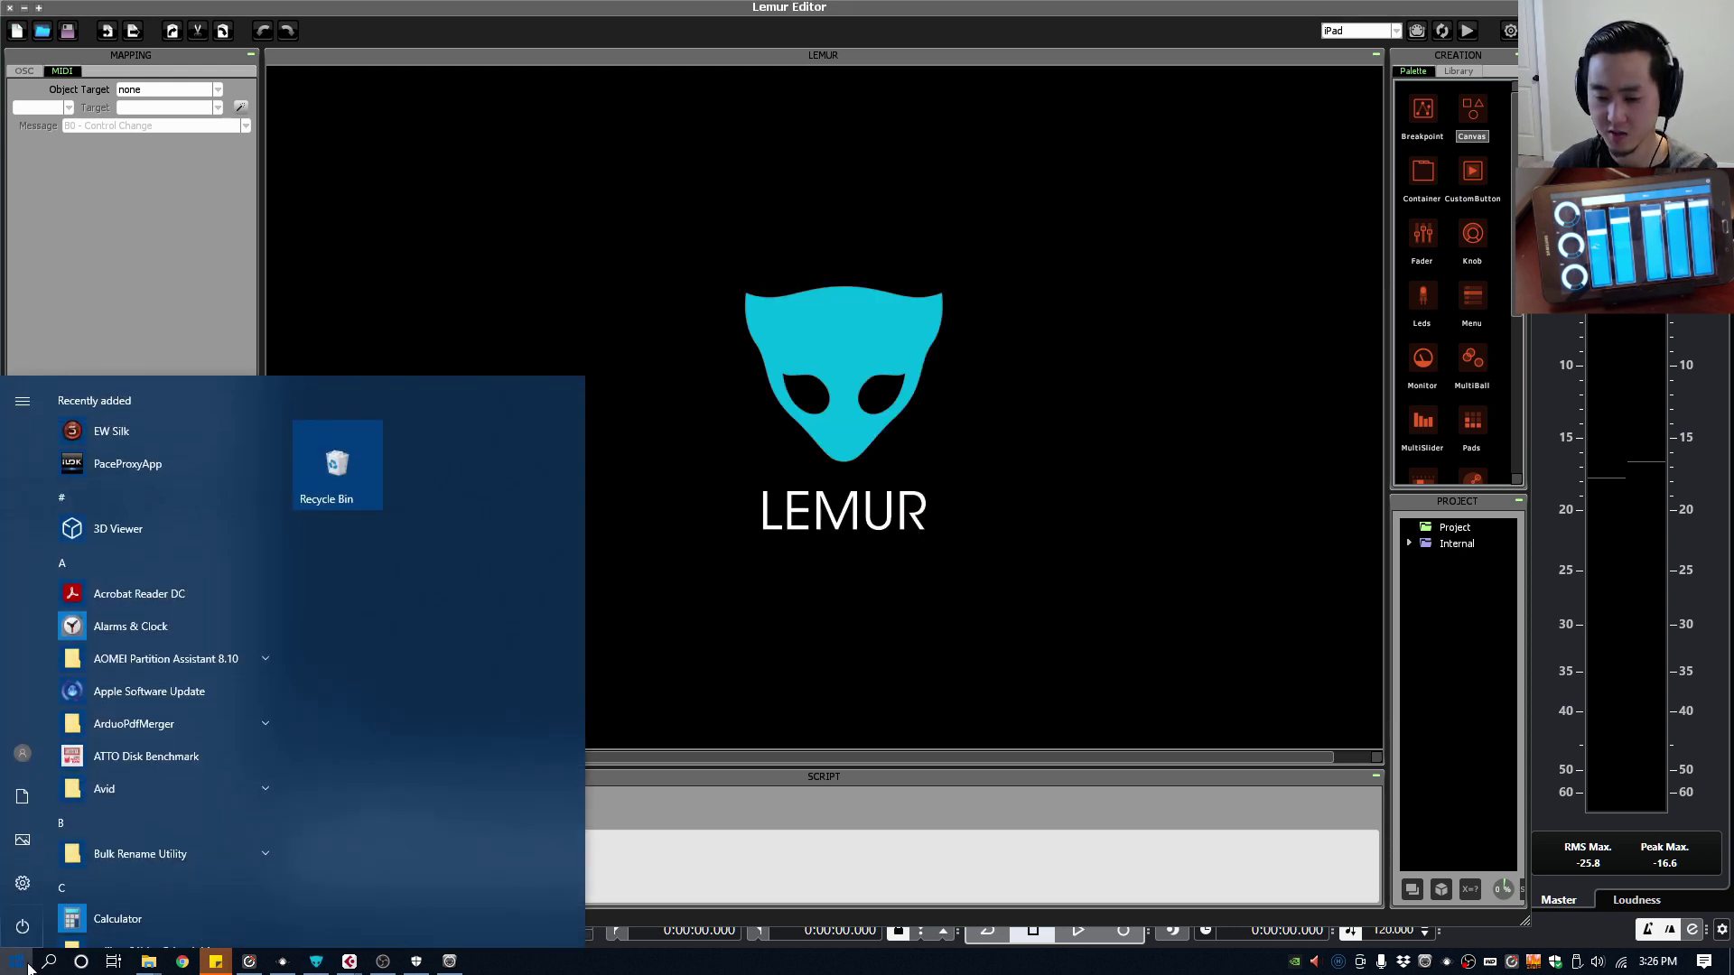
left_click(727, 696)
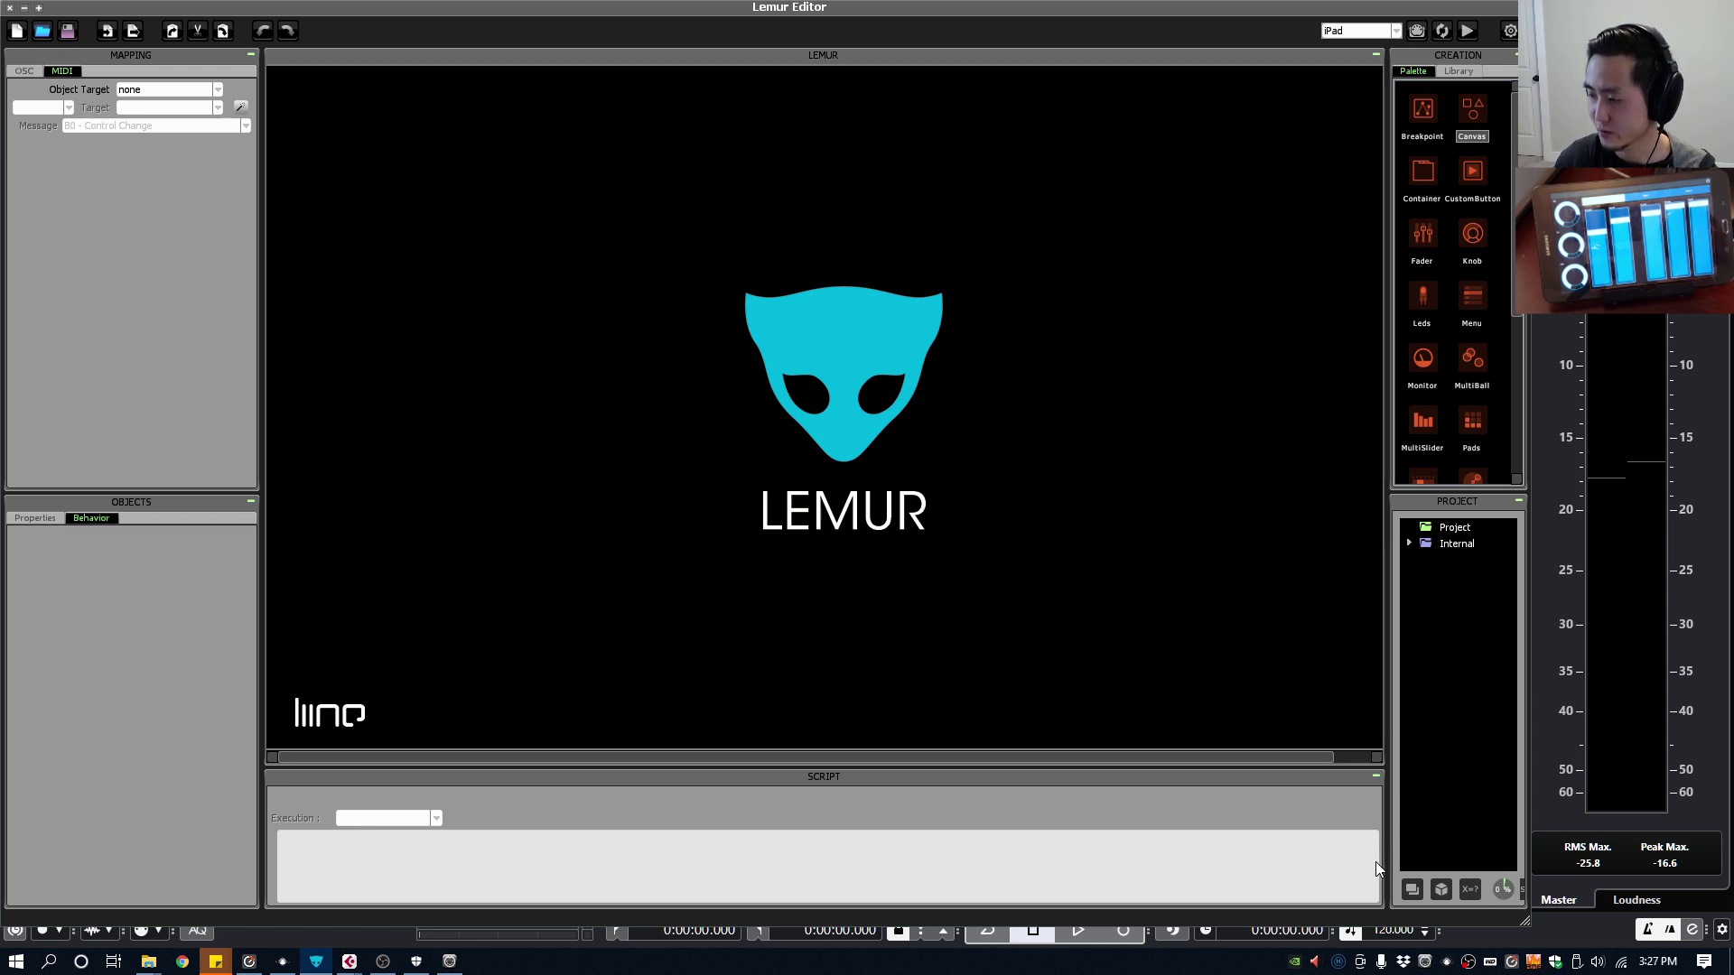
Step: With Project selected, pick Fader in the Create Object window
left_click(1440, 531)
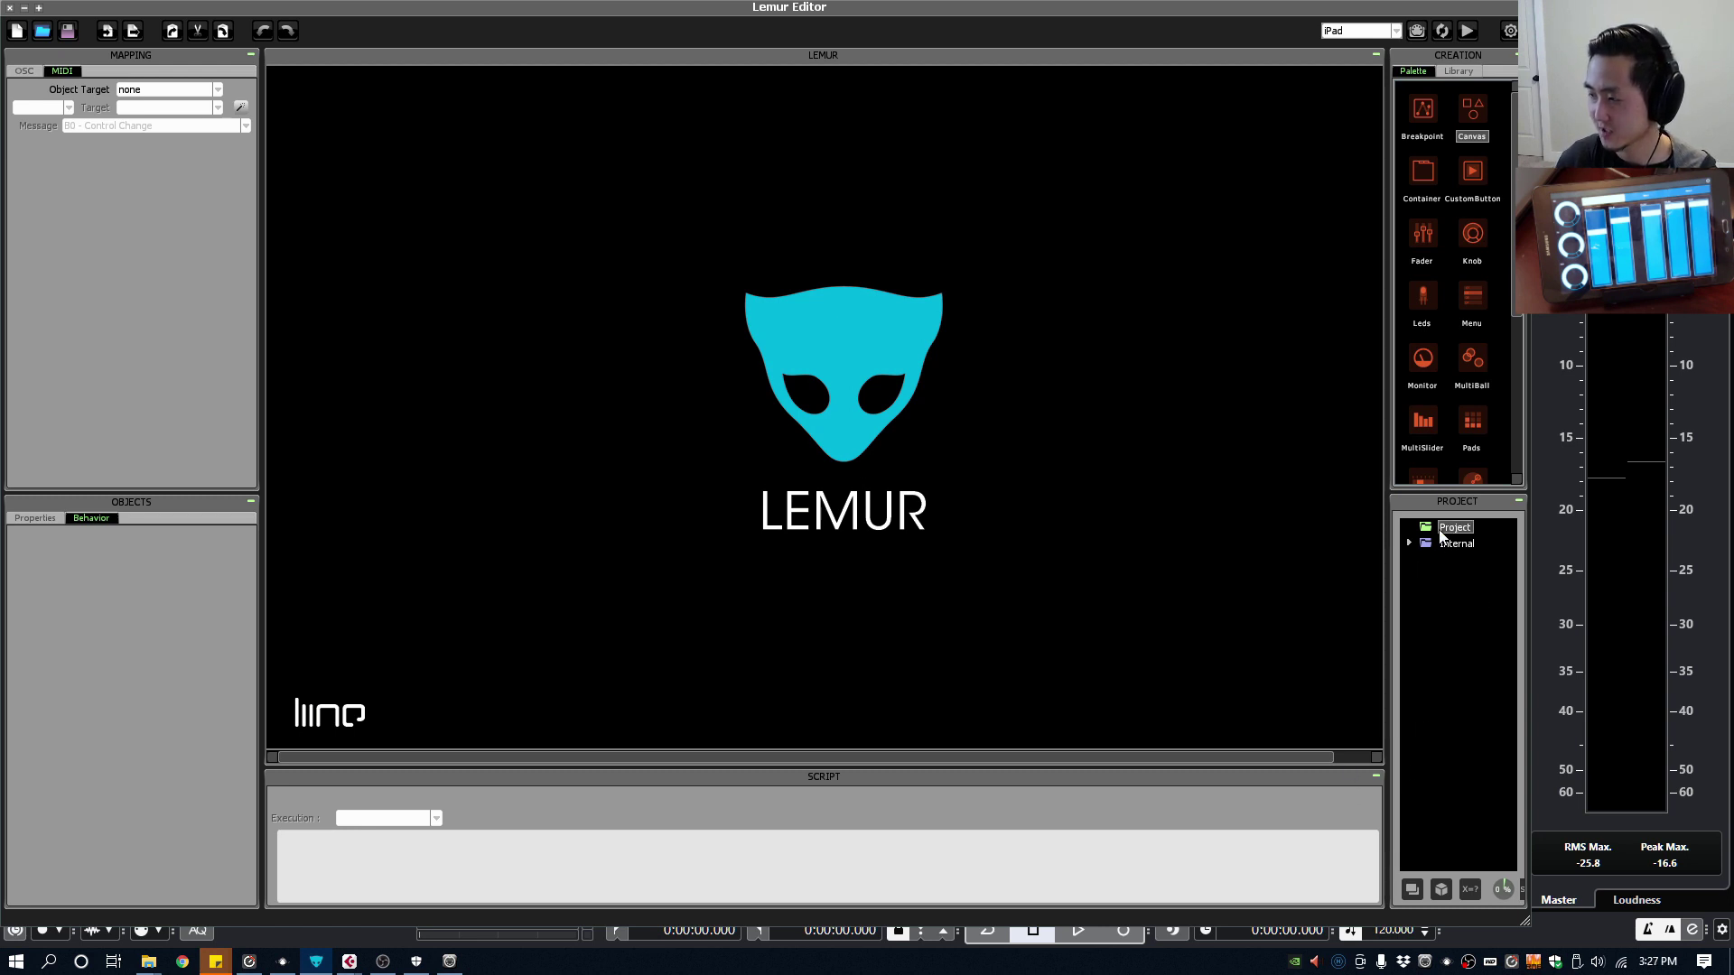
left_click(1441, 892)
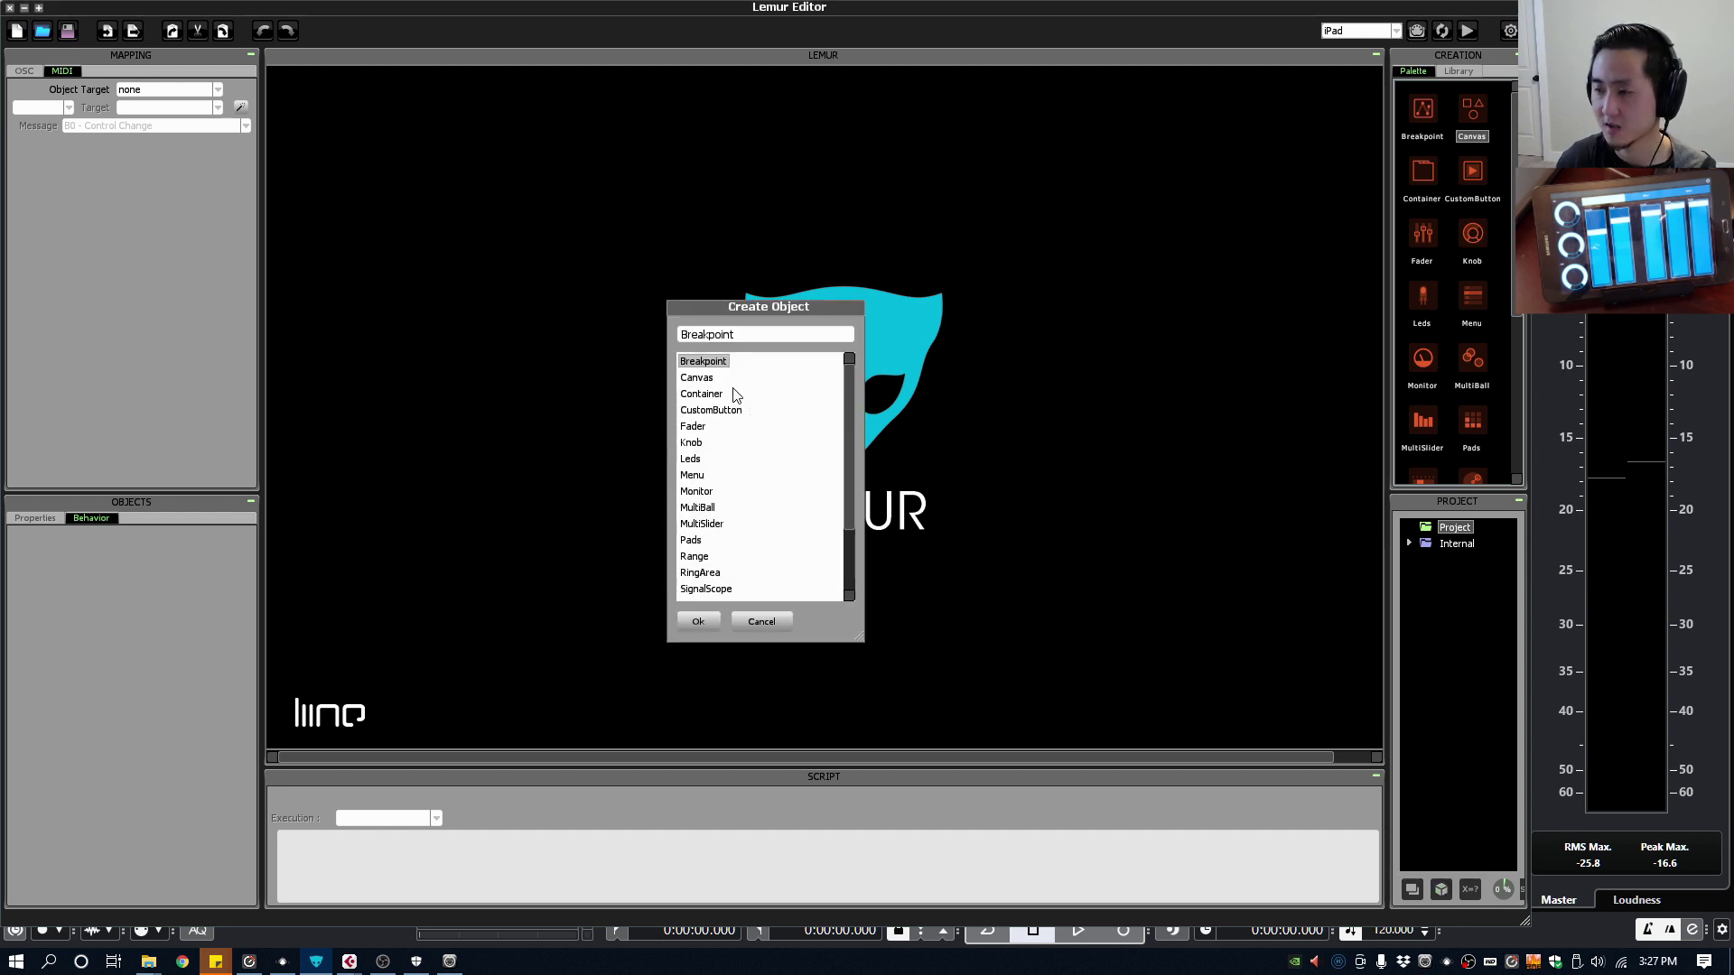
scroll(716, 527, "down", 1)
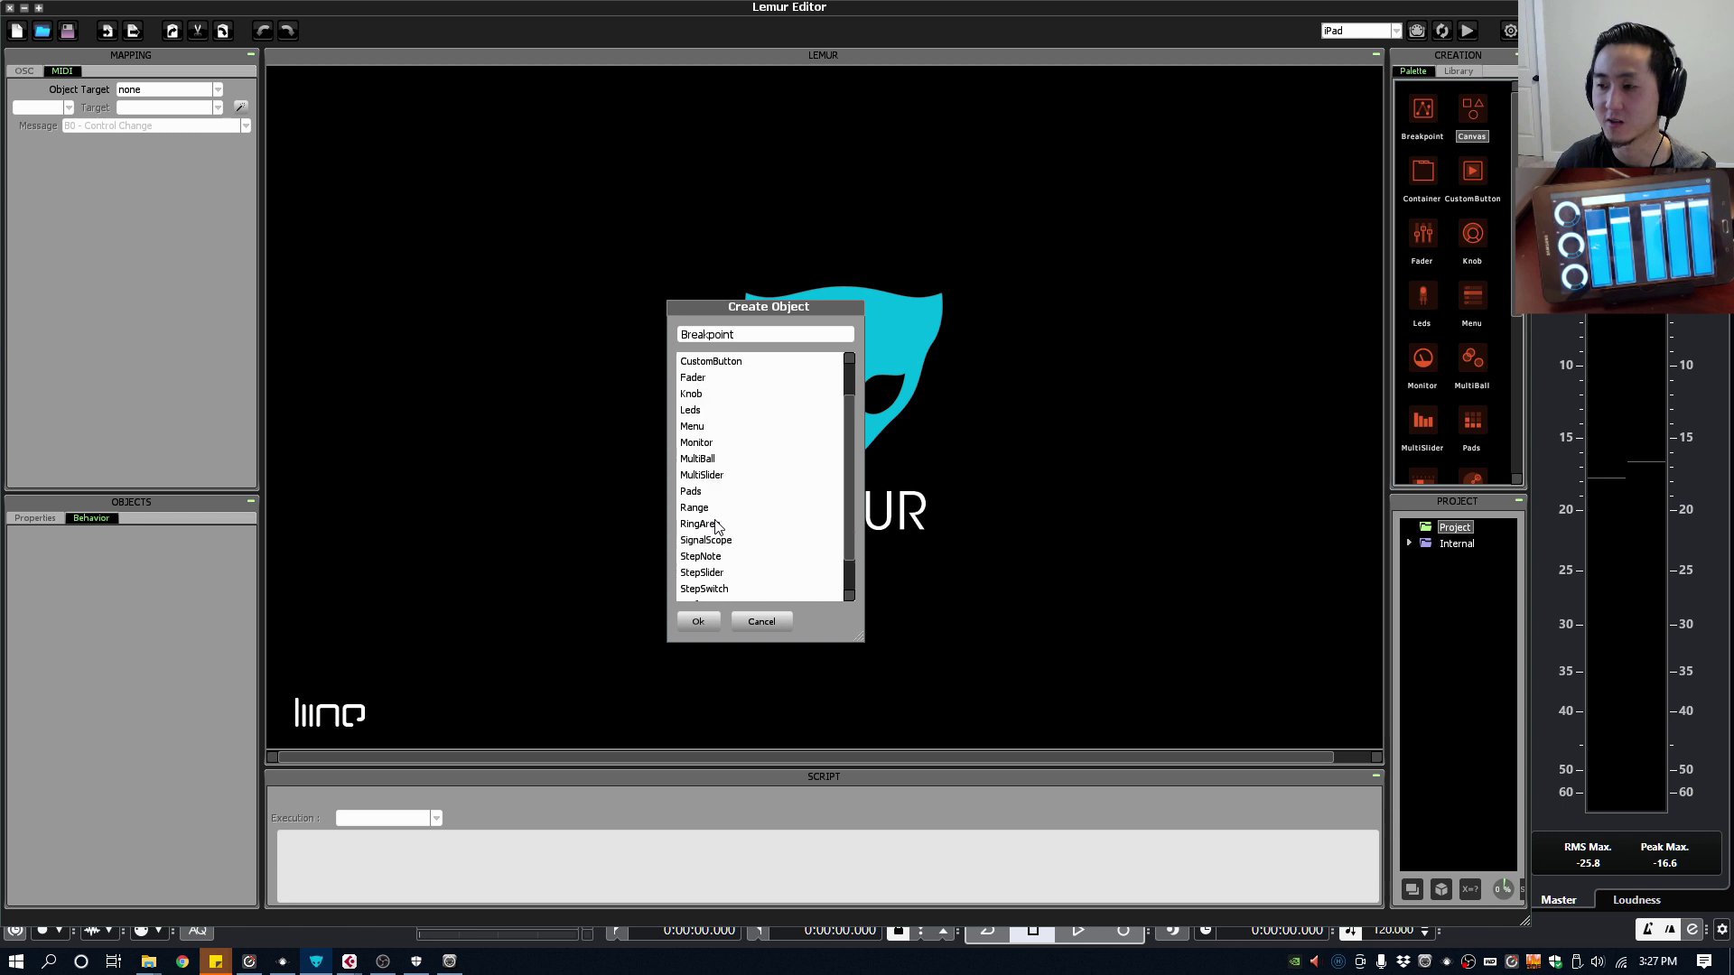
left_click(701, 377)
Step: Create the fader, stretch it to nearly full height, and send Control Change to Midi 0
left_click(703, 617)
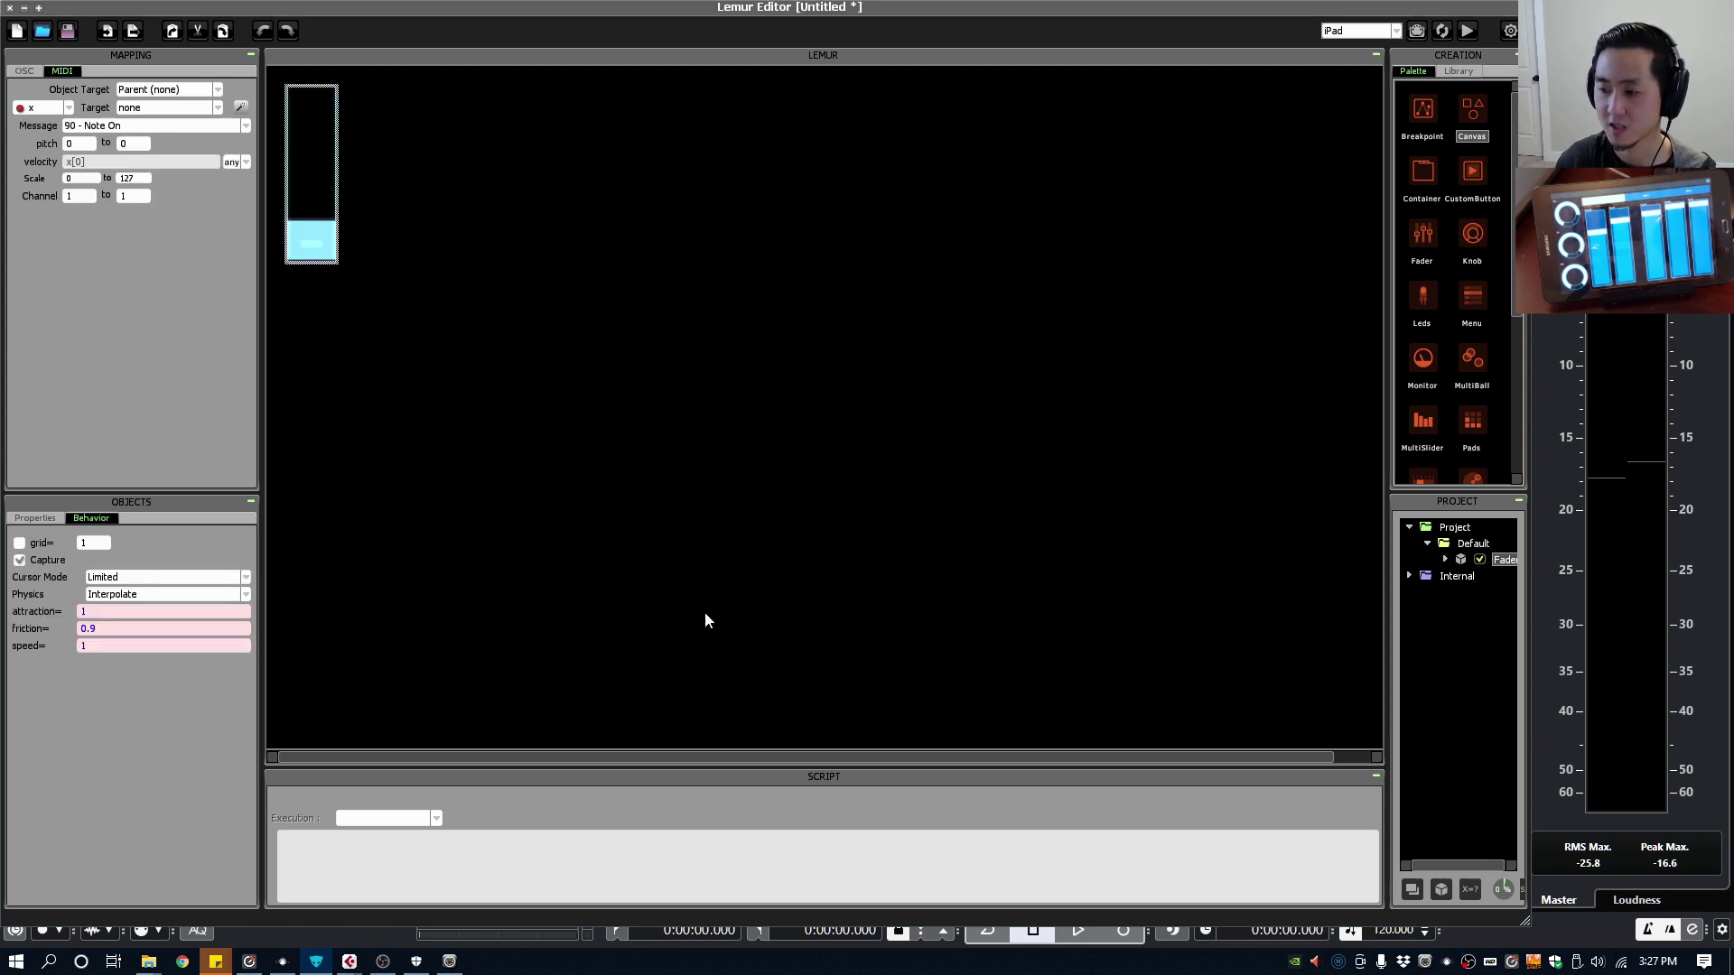
left_click_drag(339, 263, 400, 736)
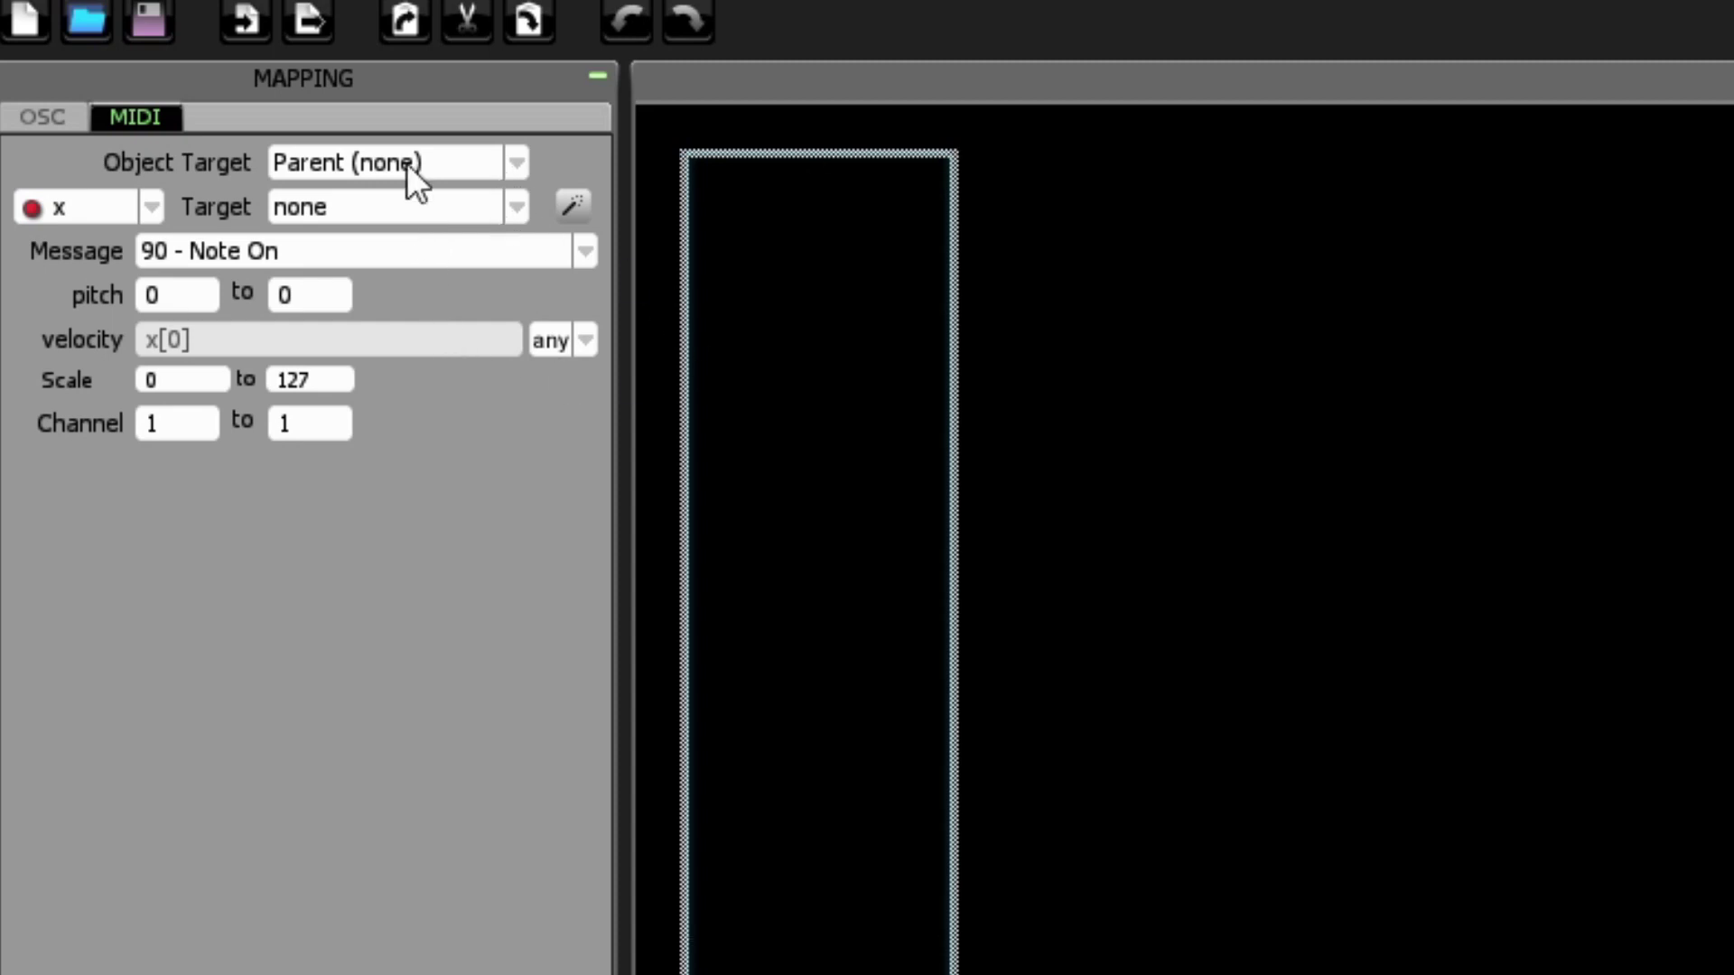
left_click(399, 214)
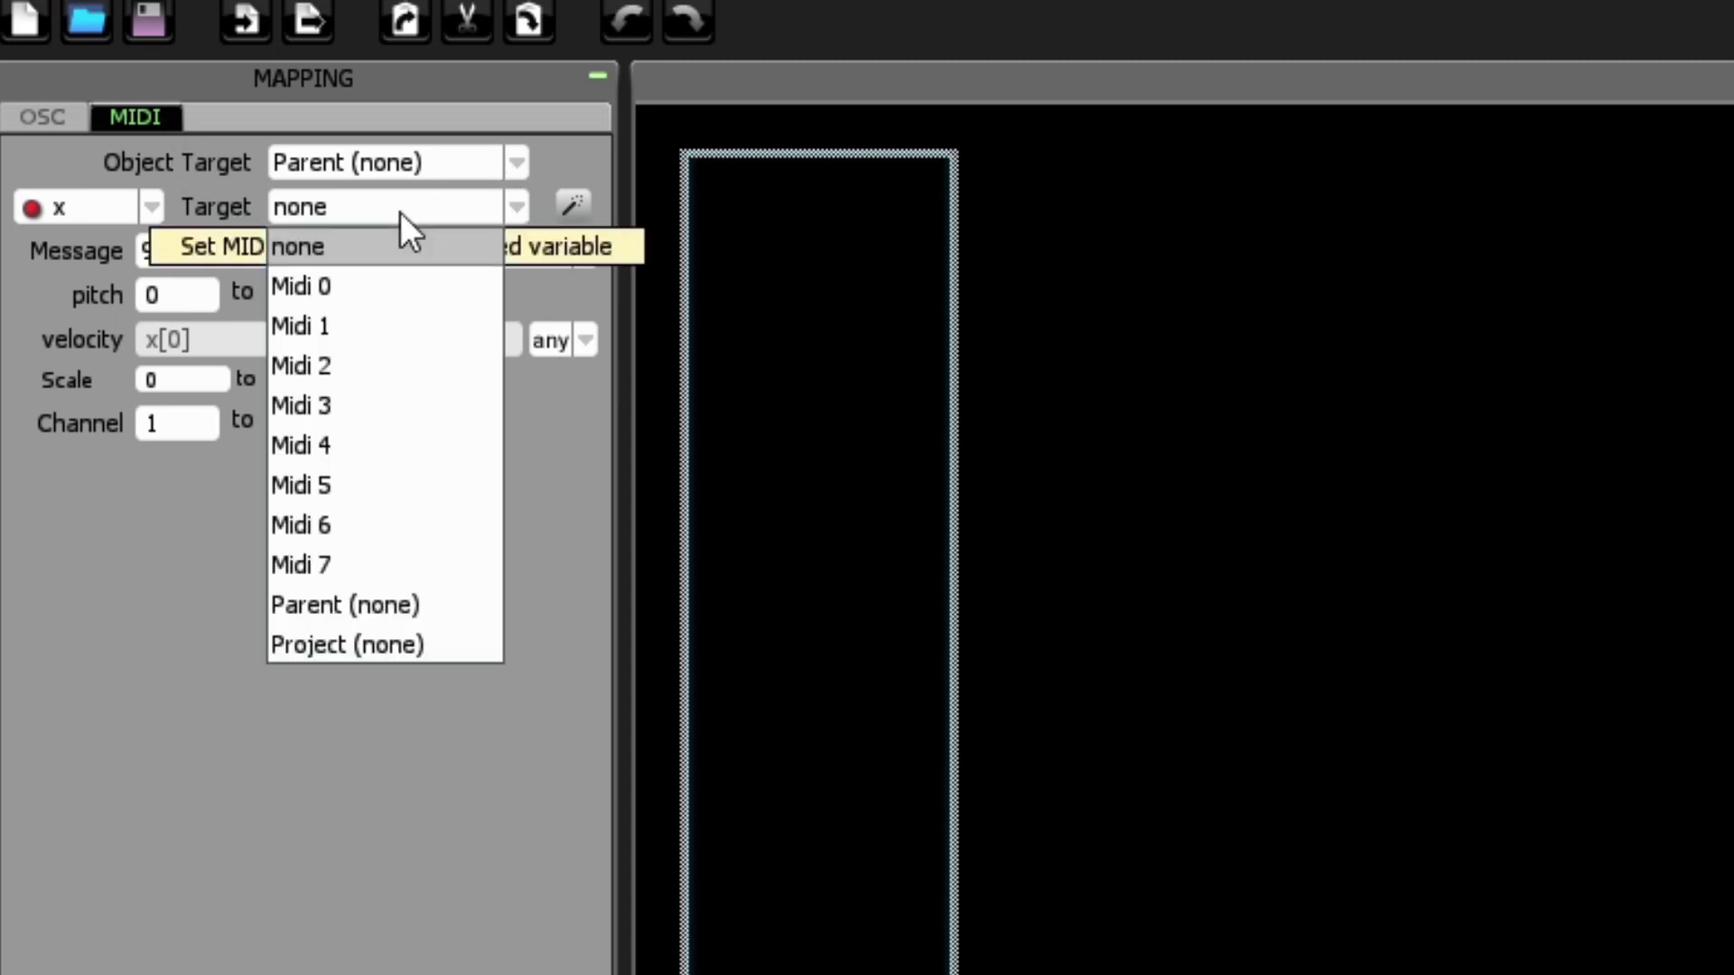
left_click(390, 284)
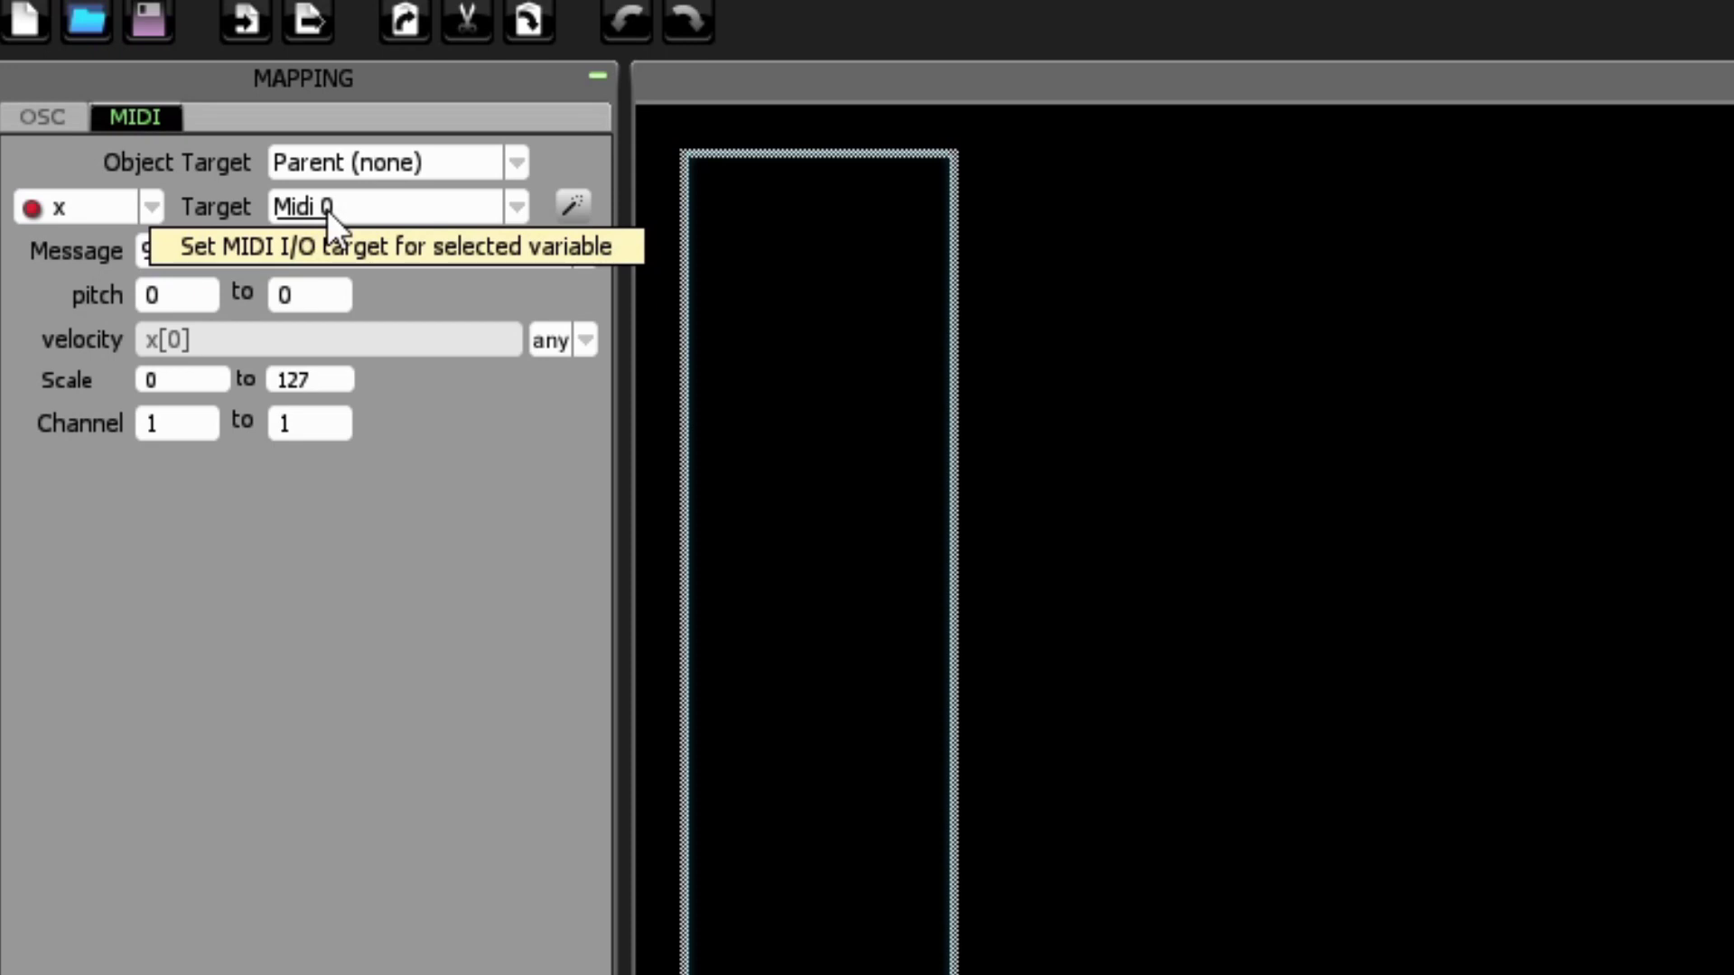
left_click(495, 243)
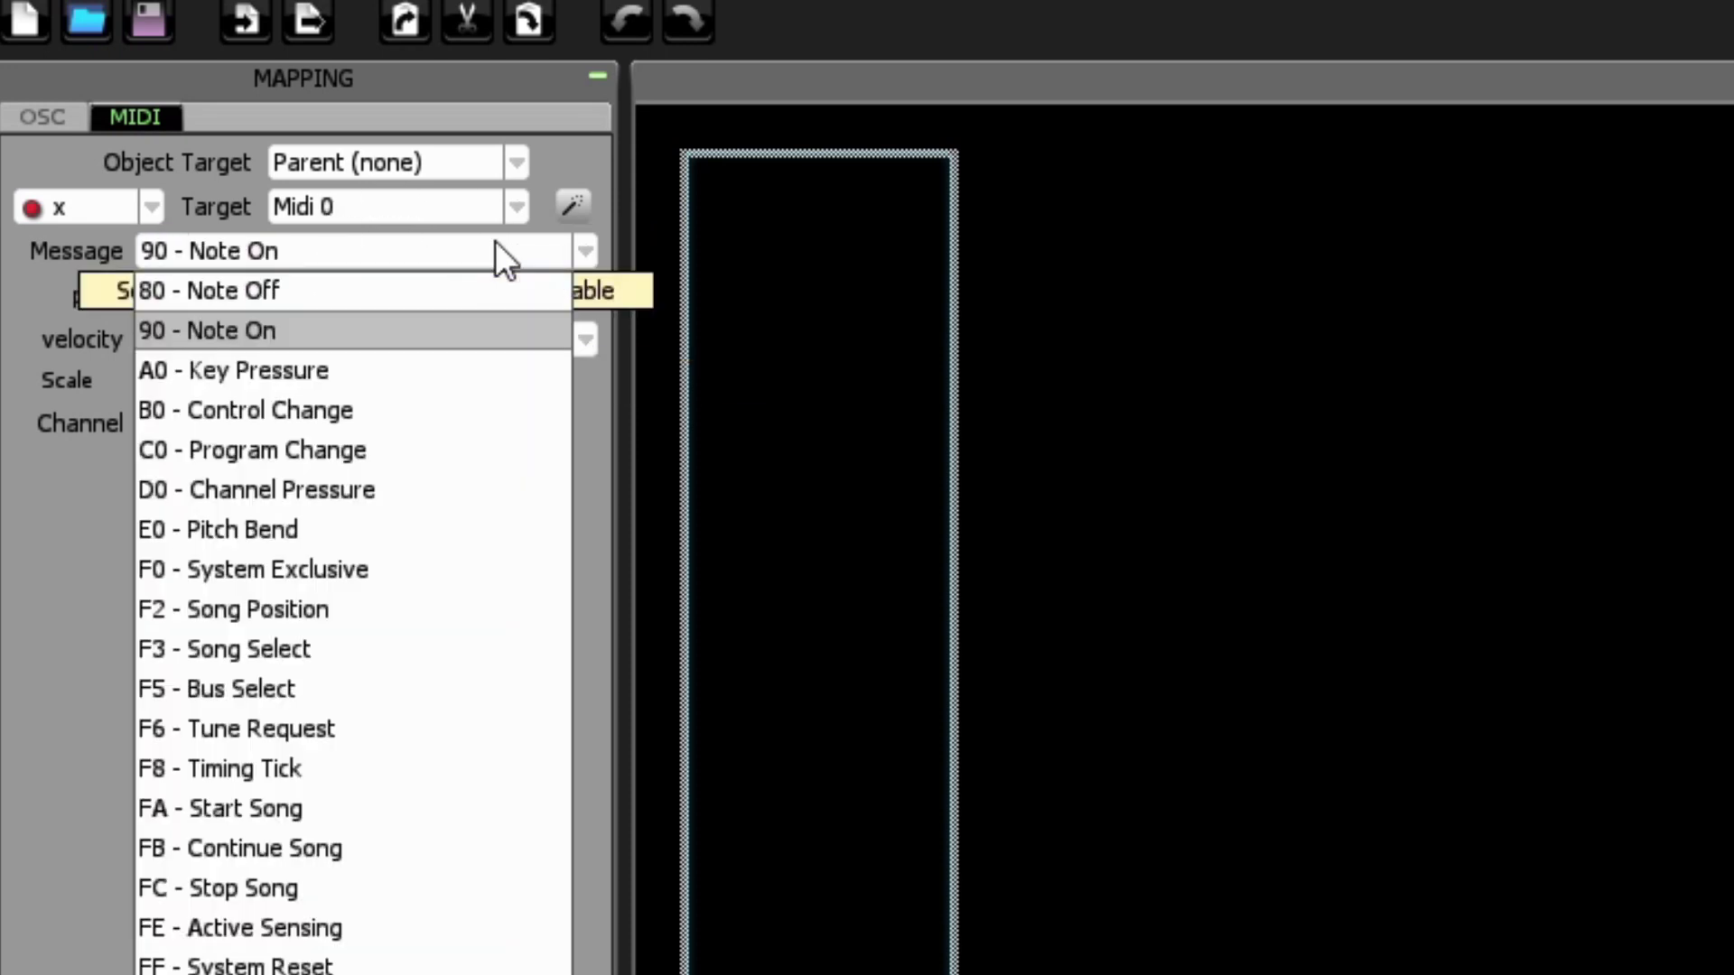
left_click(448, 418)
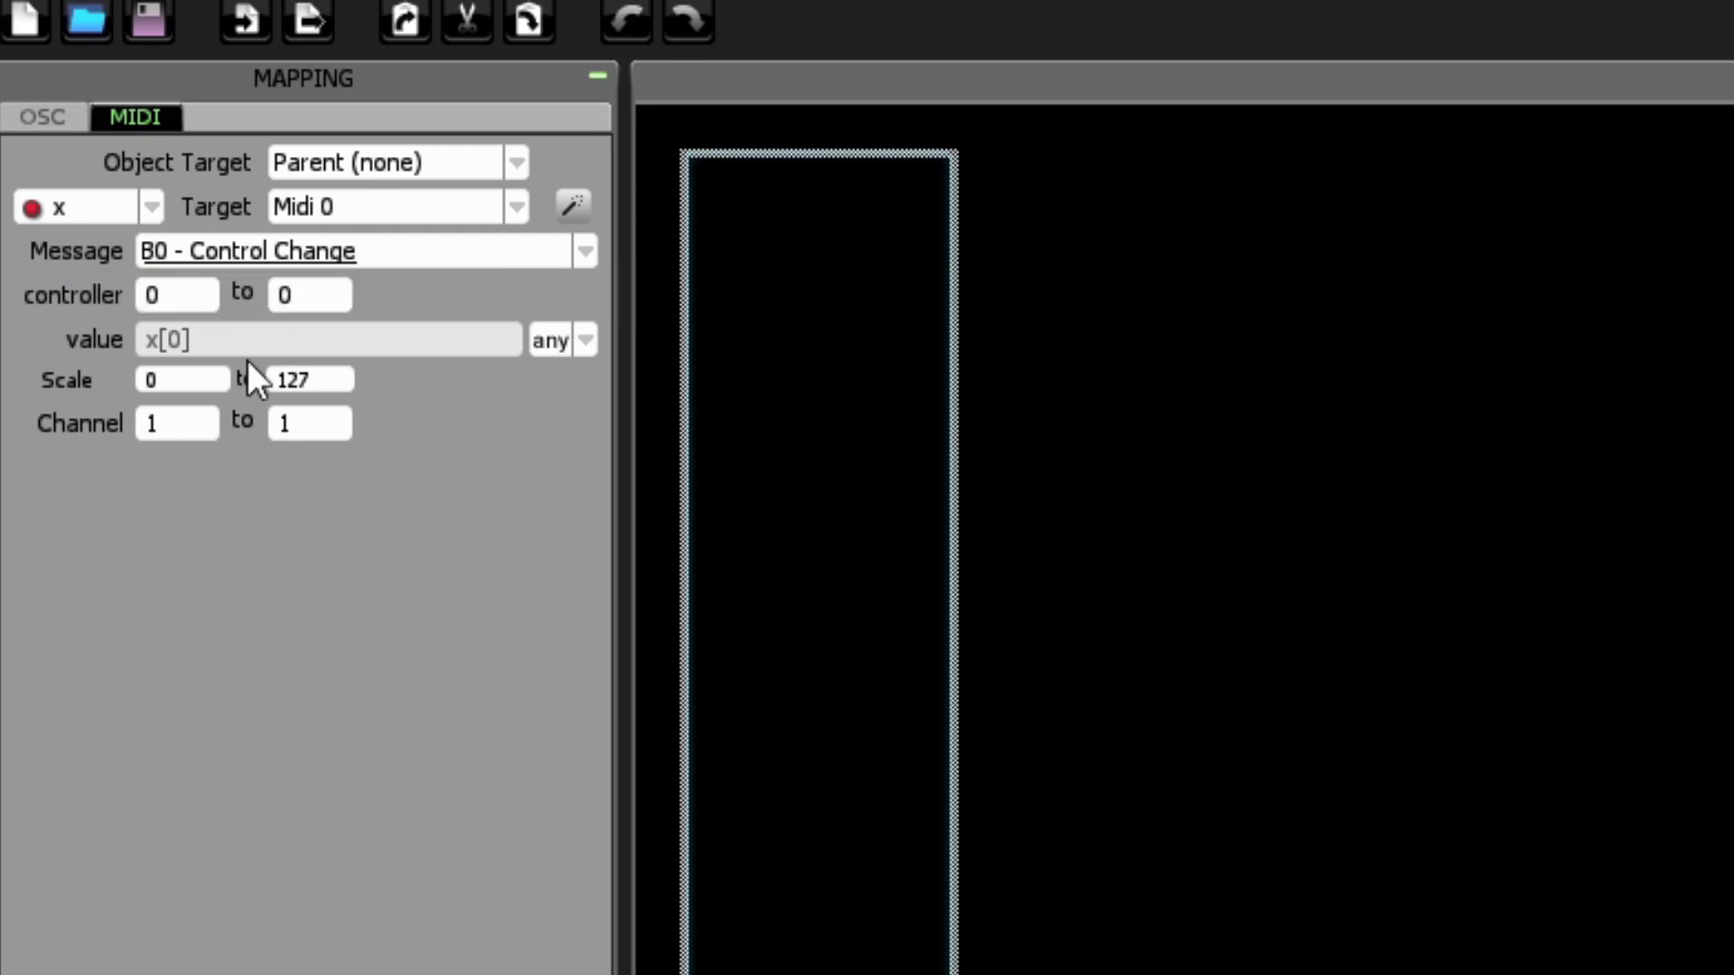
Step: Set both of the fader's controller number fields to 7
left_click(218, 296)
left_click_drag(181, 290, 101, 298)
type("7")
left_click_drag(273, 296, 330, 298)
type("7")
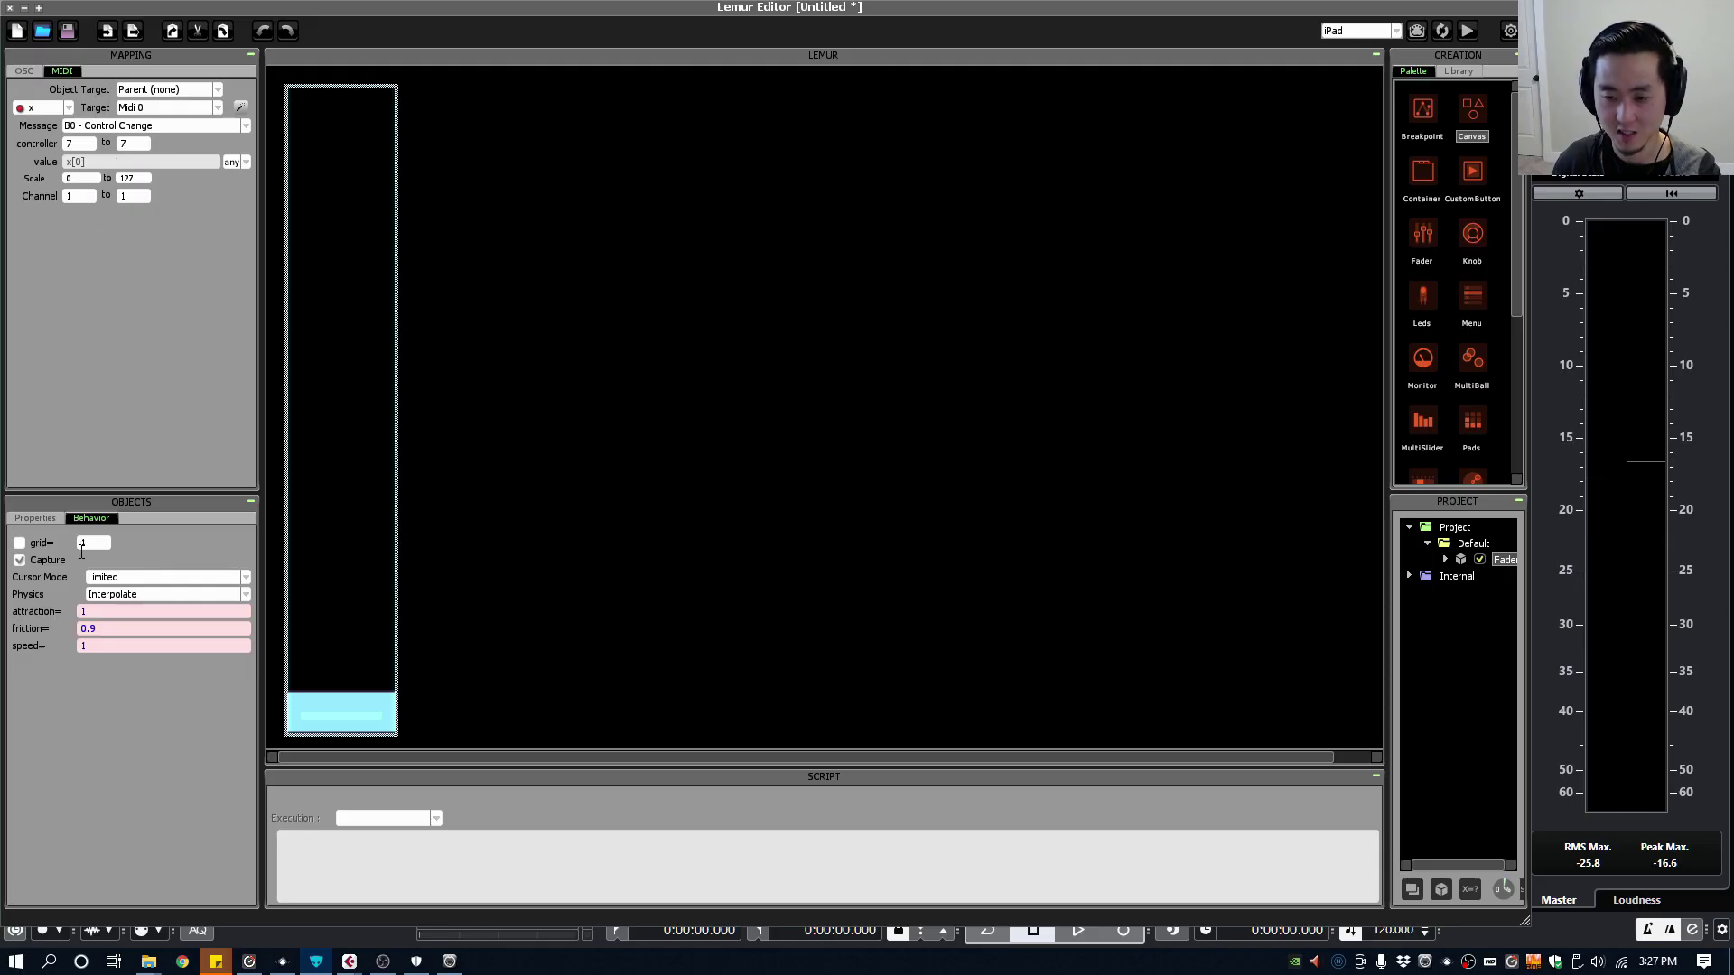
Step: Rename the fader CC7_Volume, enable its label, and move it to X 1089, Y 15
left_click(35, 518)
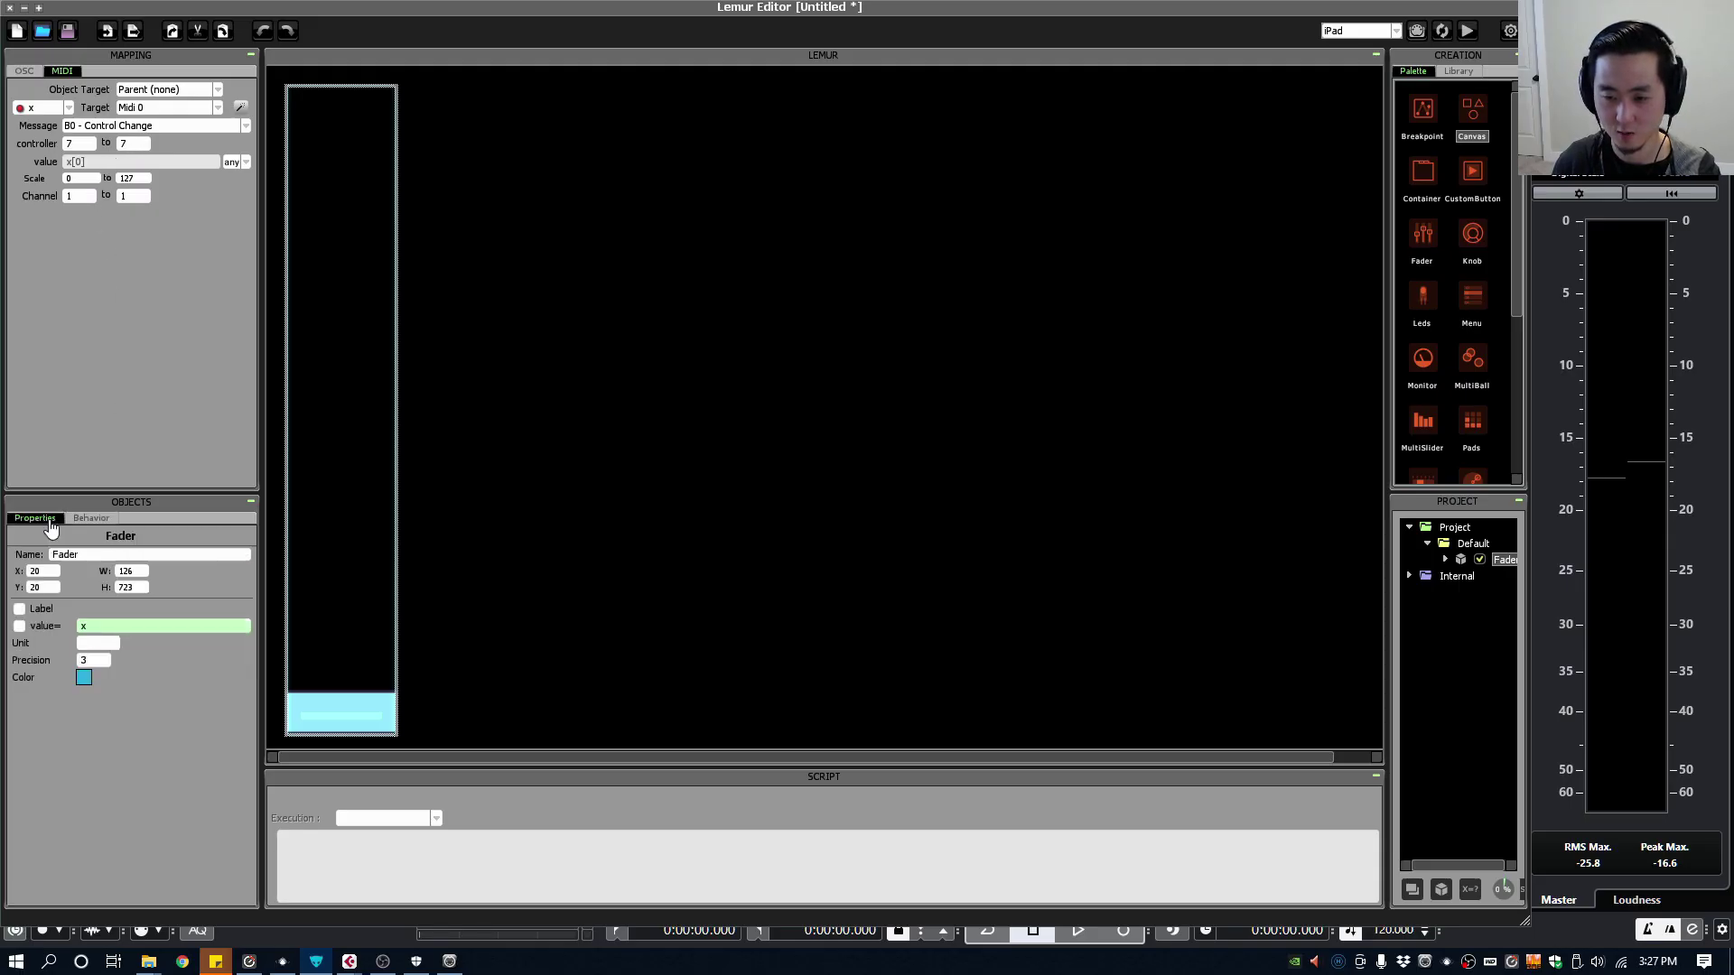
double_click(72, 553)
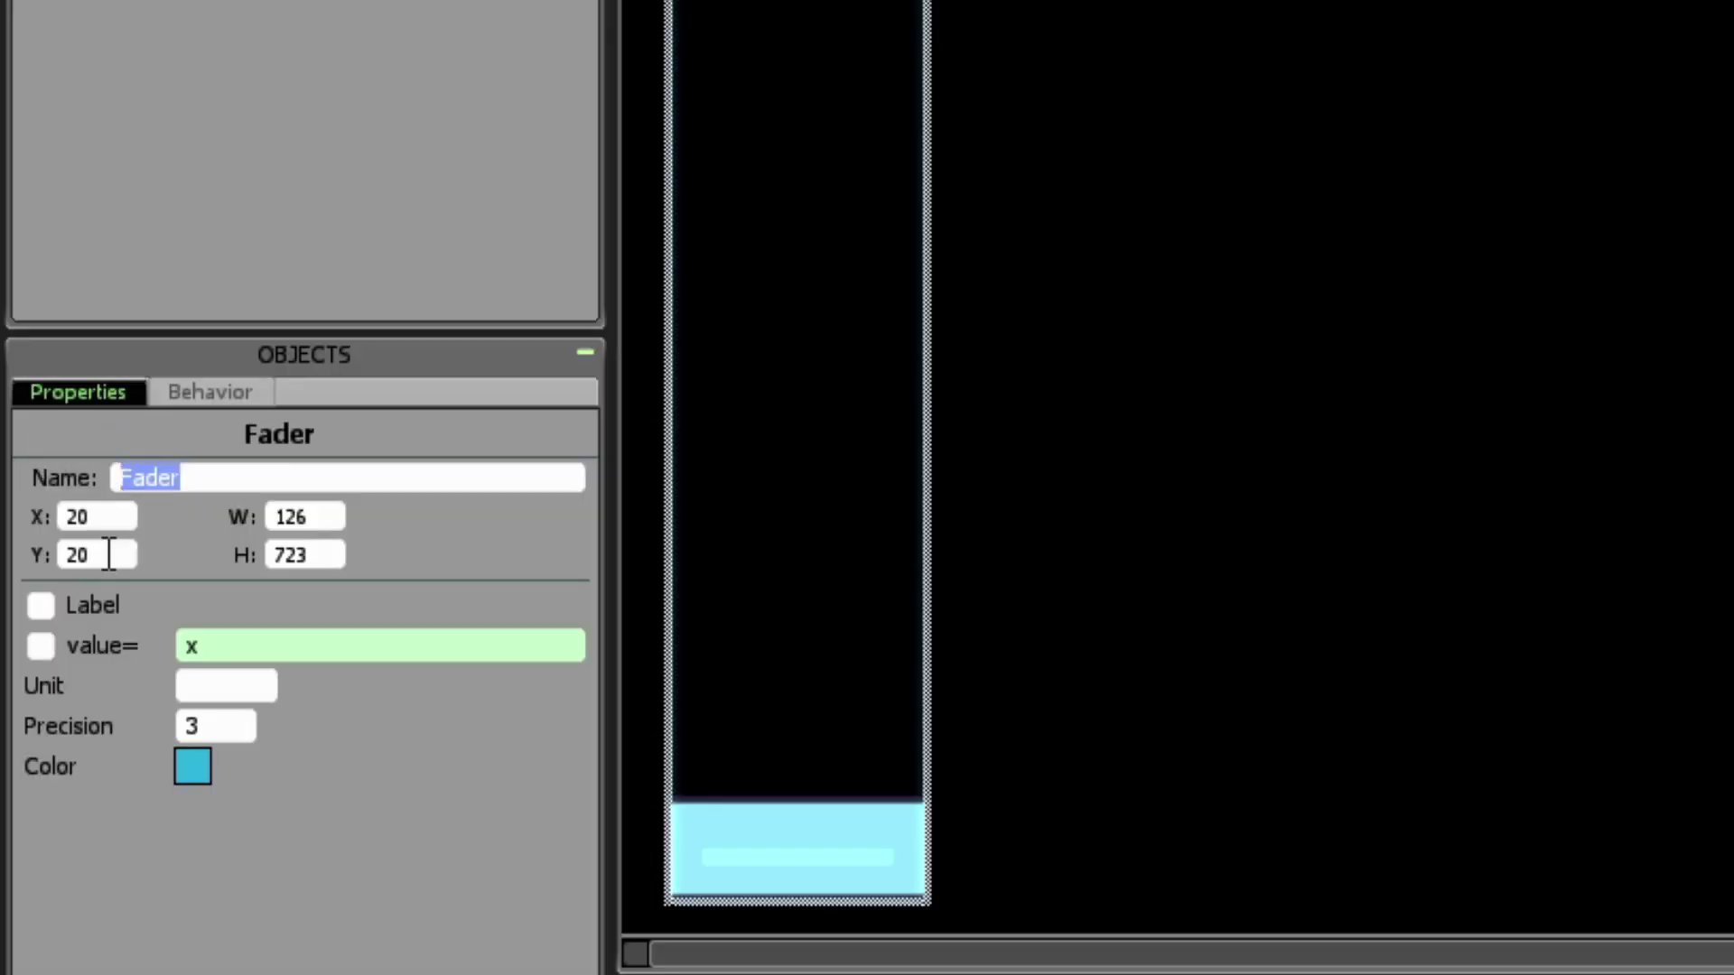
left_click(99, 611)
left_click_drag(220, 477, 121, 477)
type("CC")
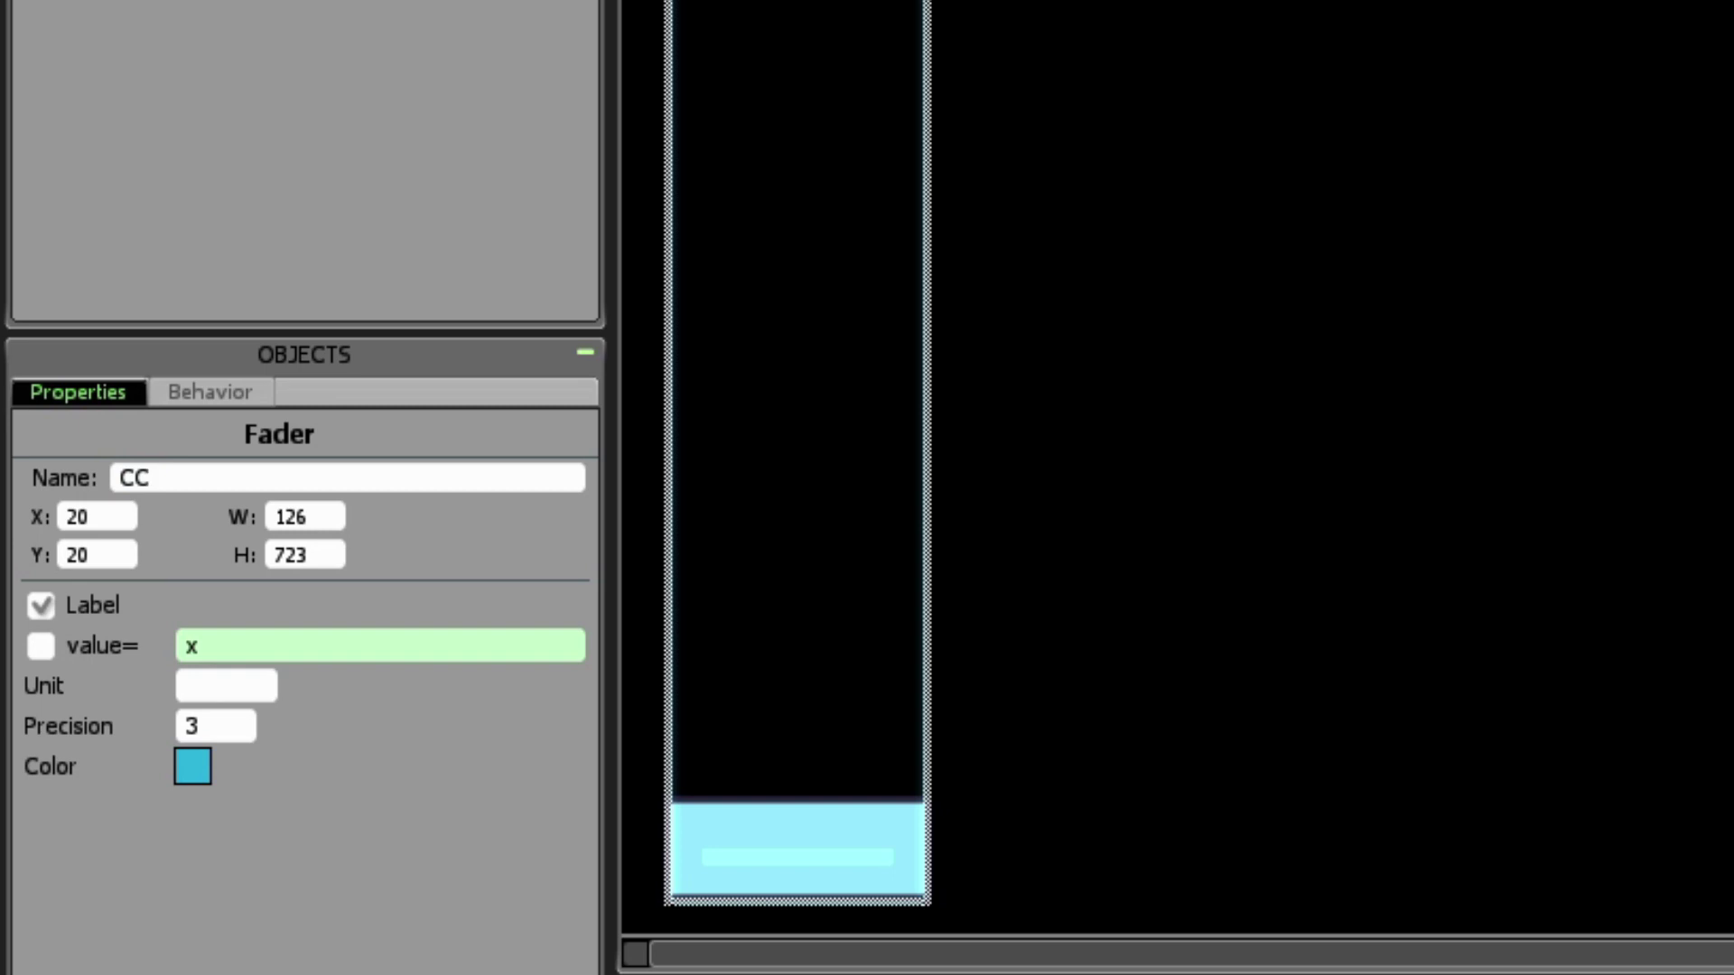
type("7_Volume")
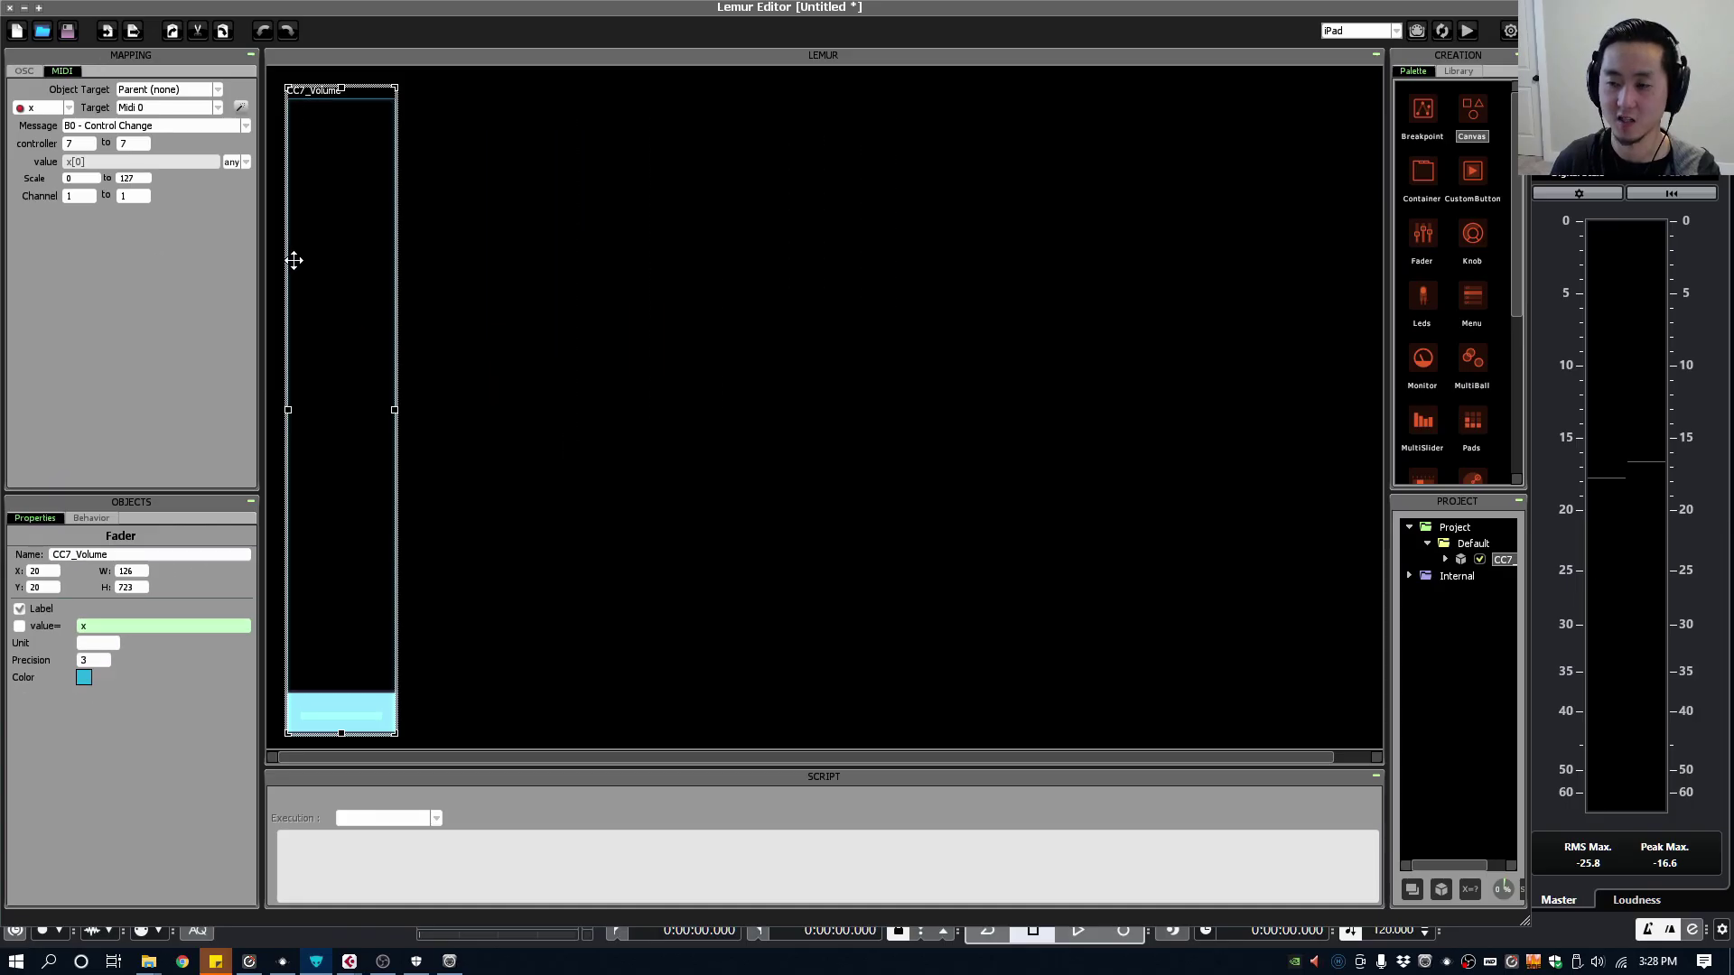
left_click_drag(290, 263, 1255, 265)
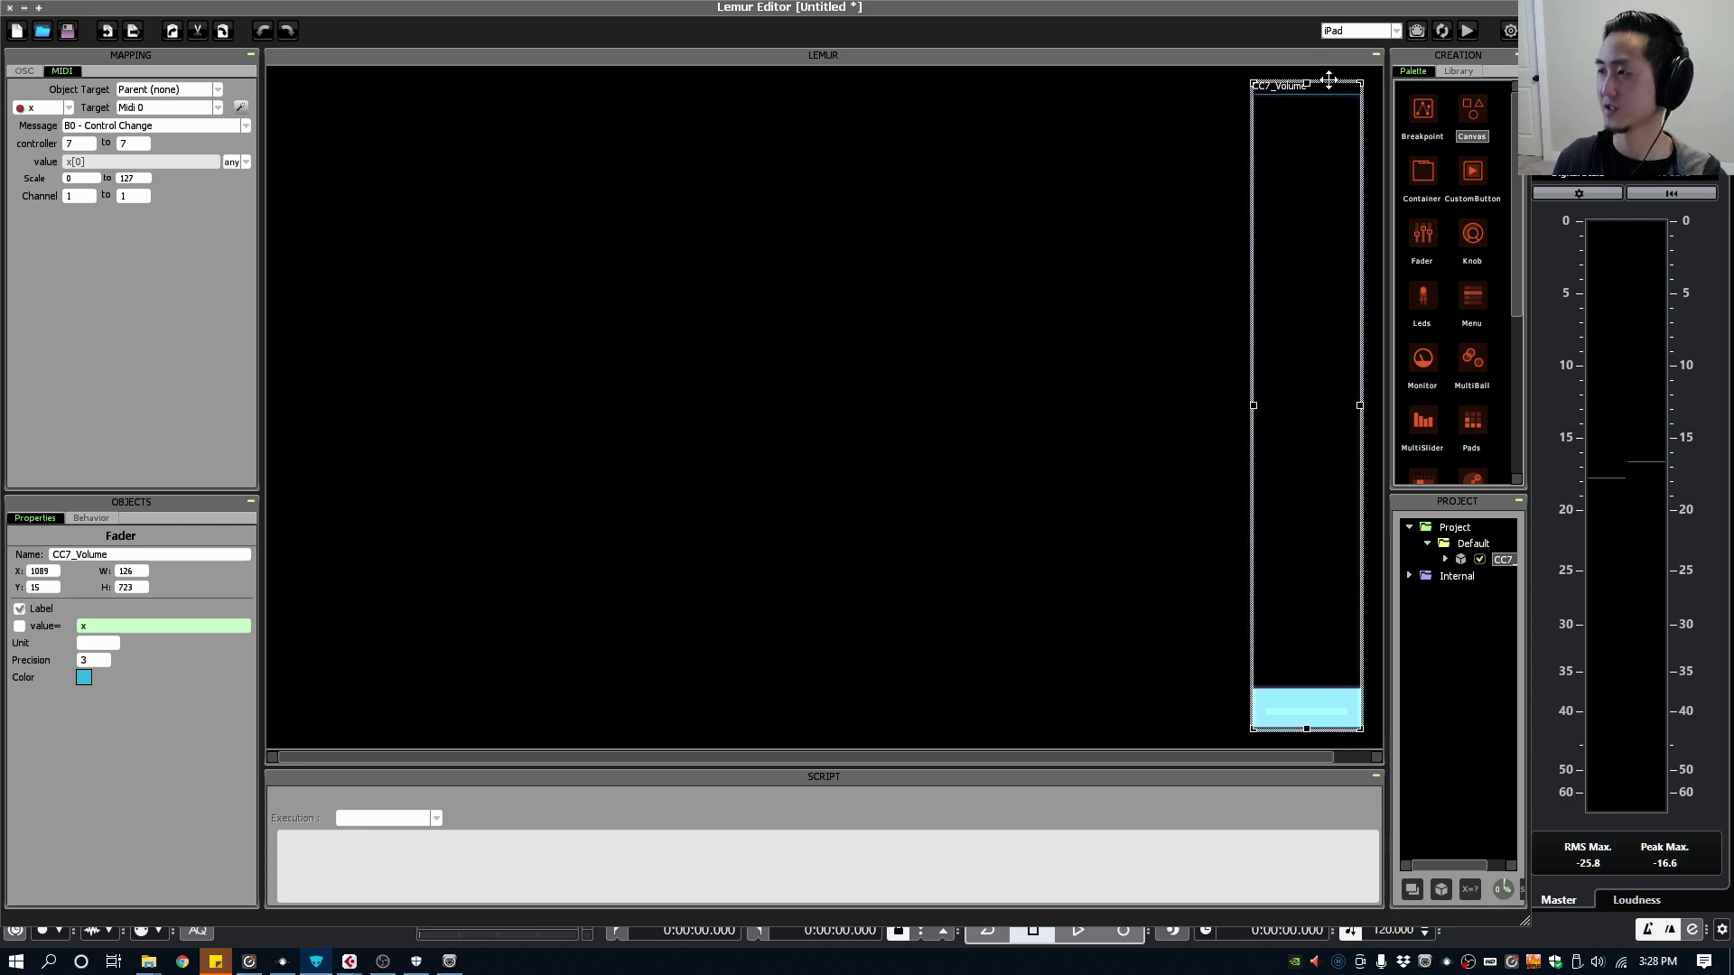
Step: Connect Lemur Editor to the AndroidDevice tablet from the Lemur Connection list
left_click(1210, 204)
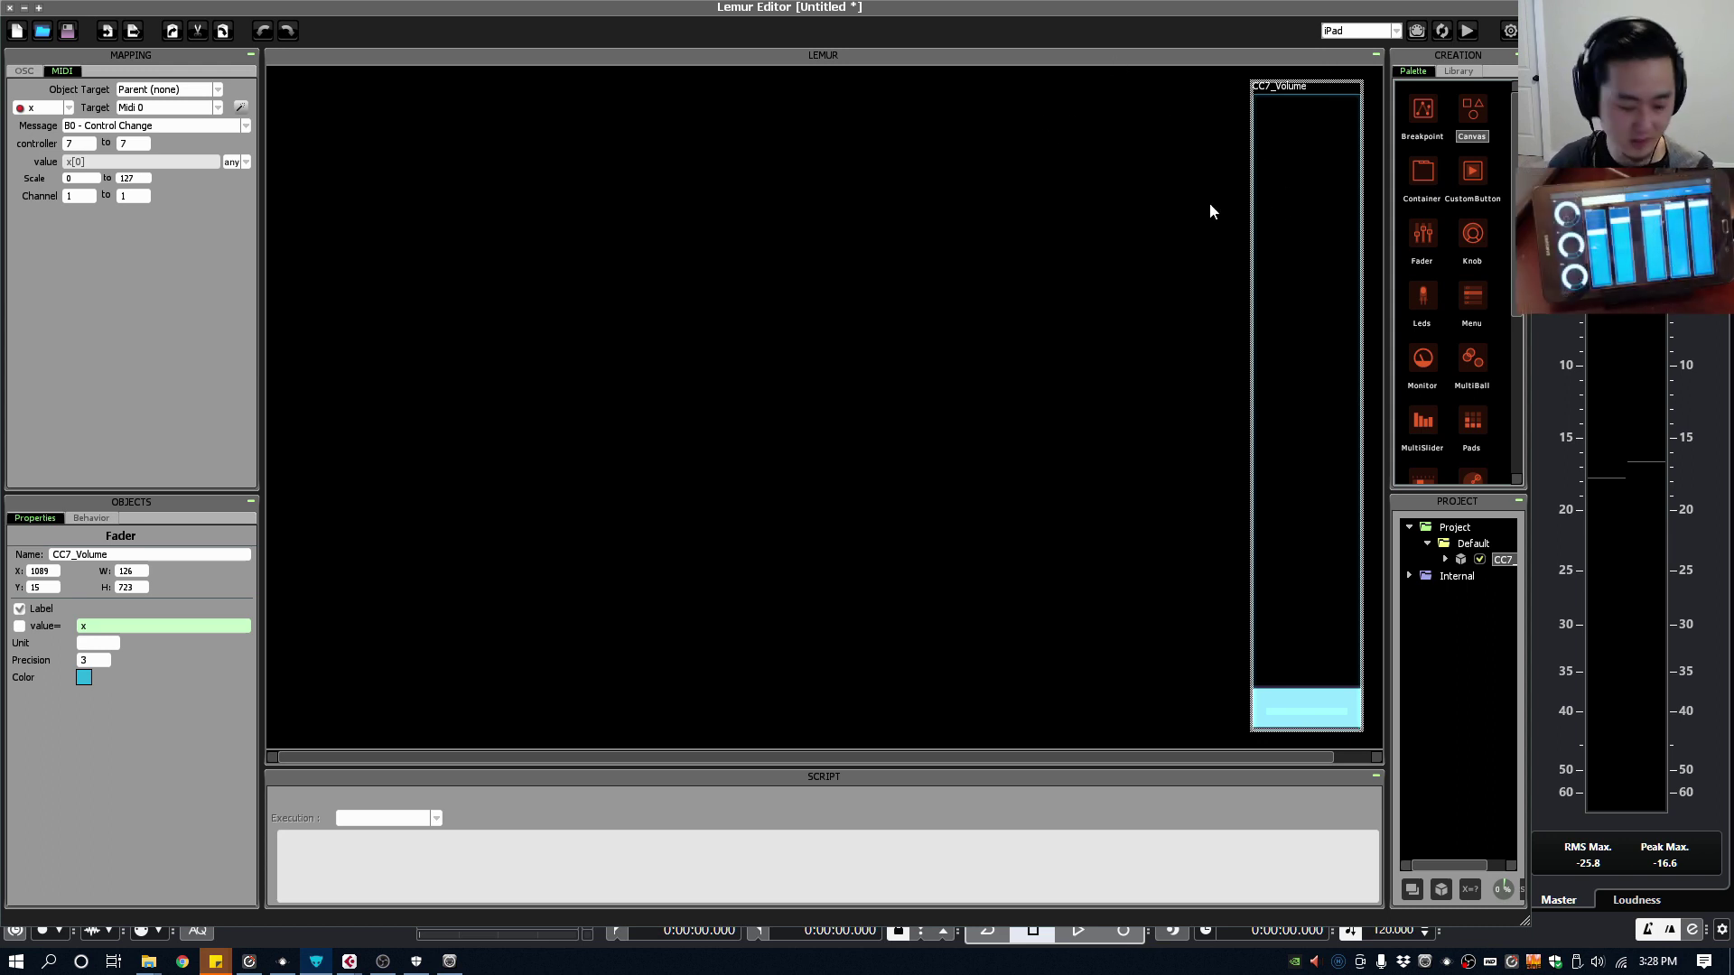
left_click(1467, 32)
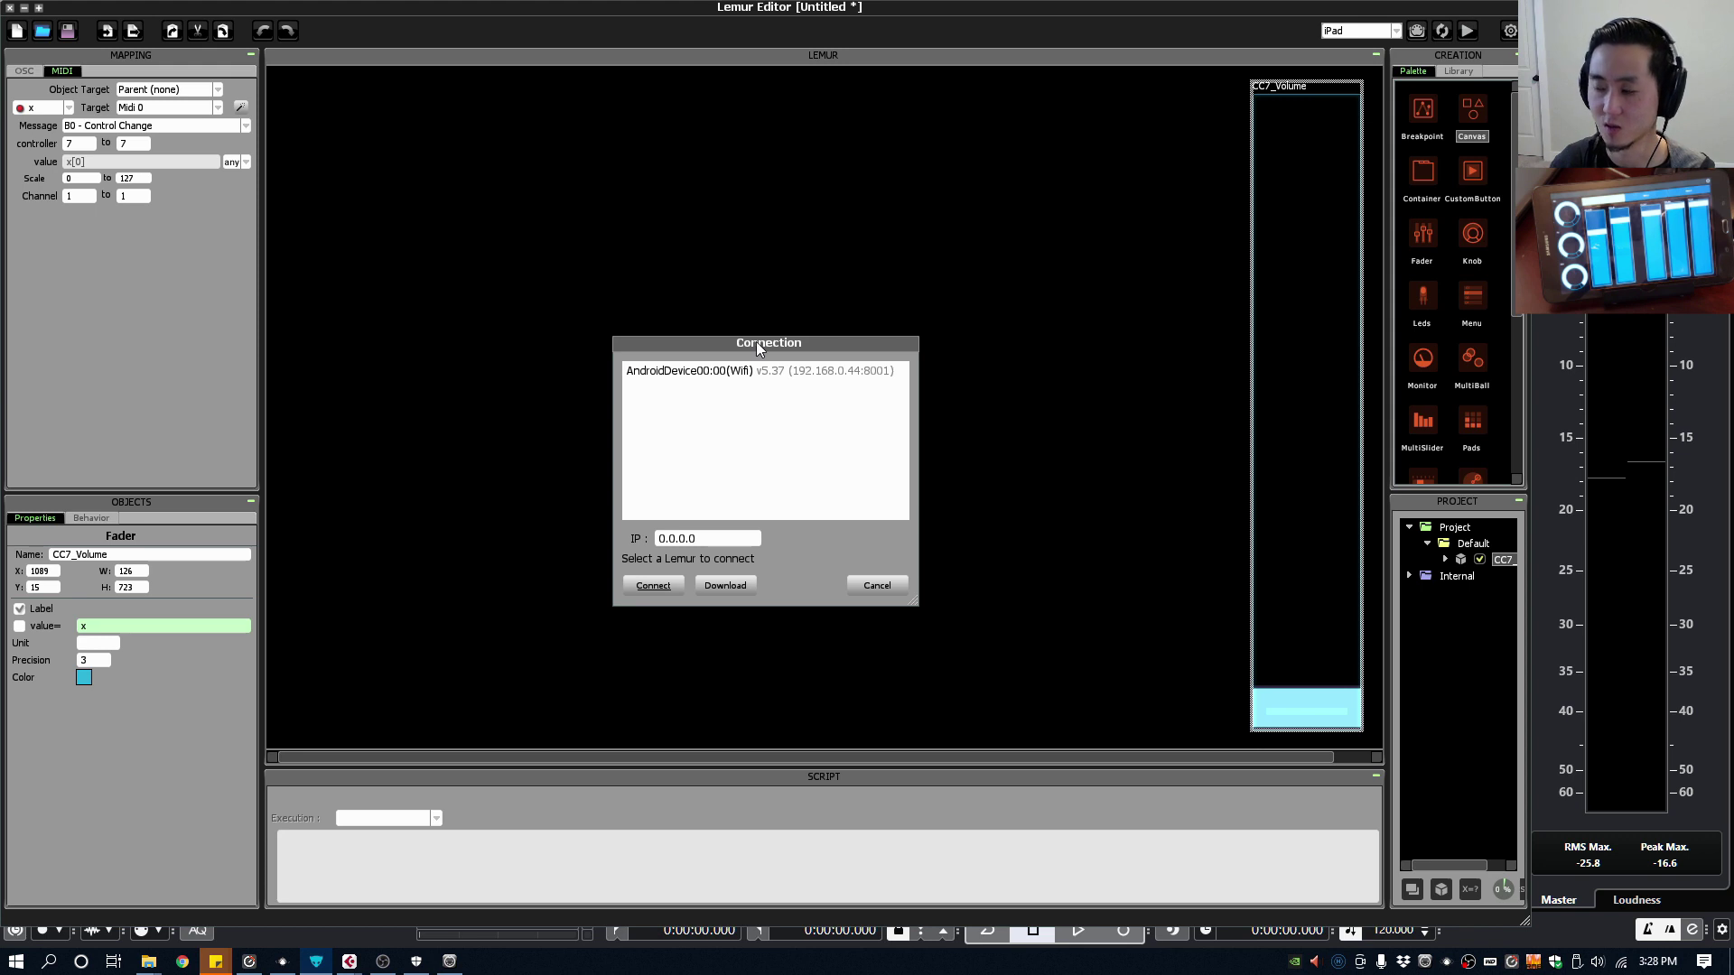
left_click(862, 596)
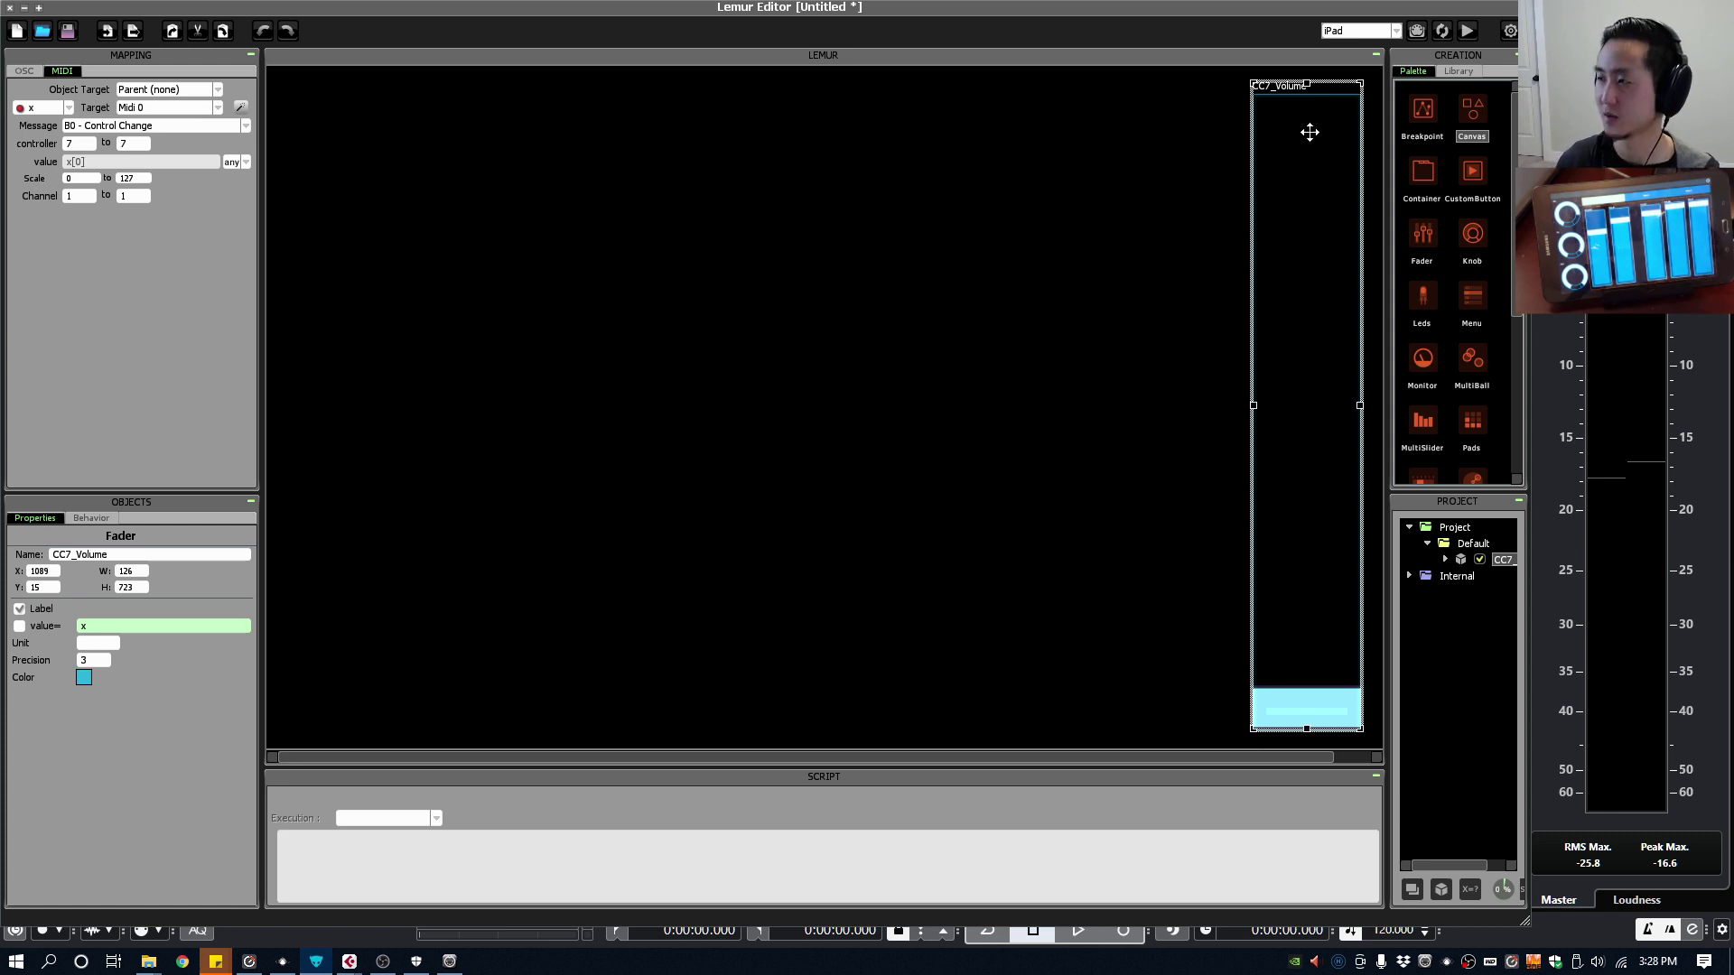
left_click(1469, 32)
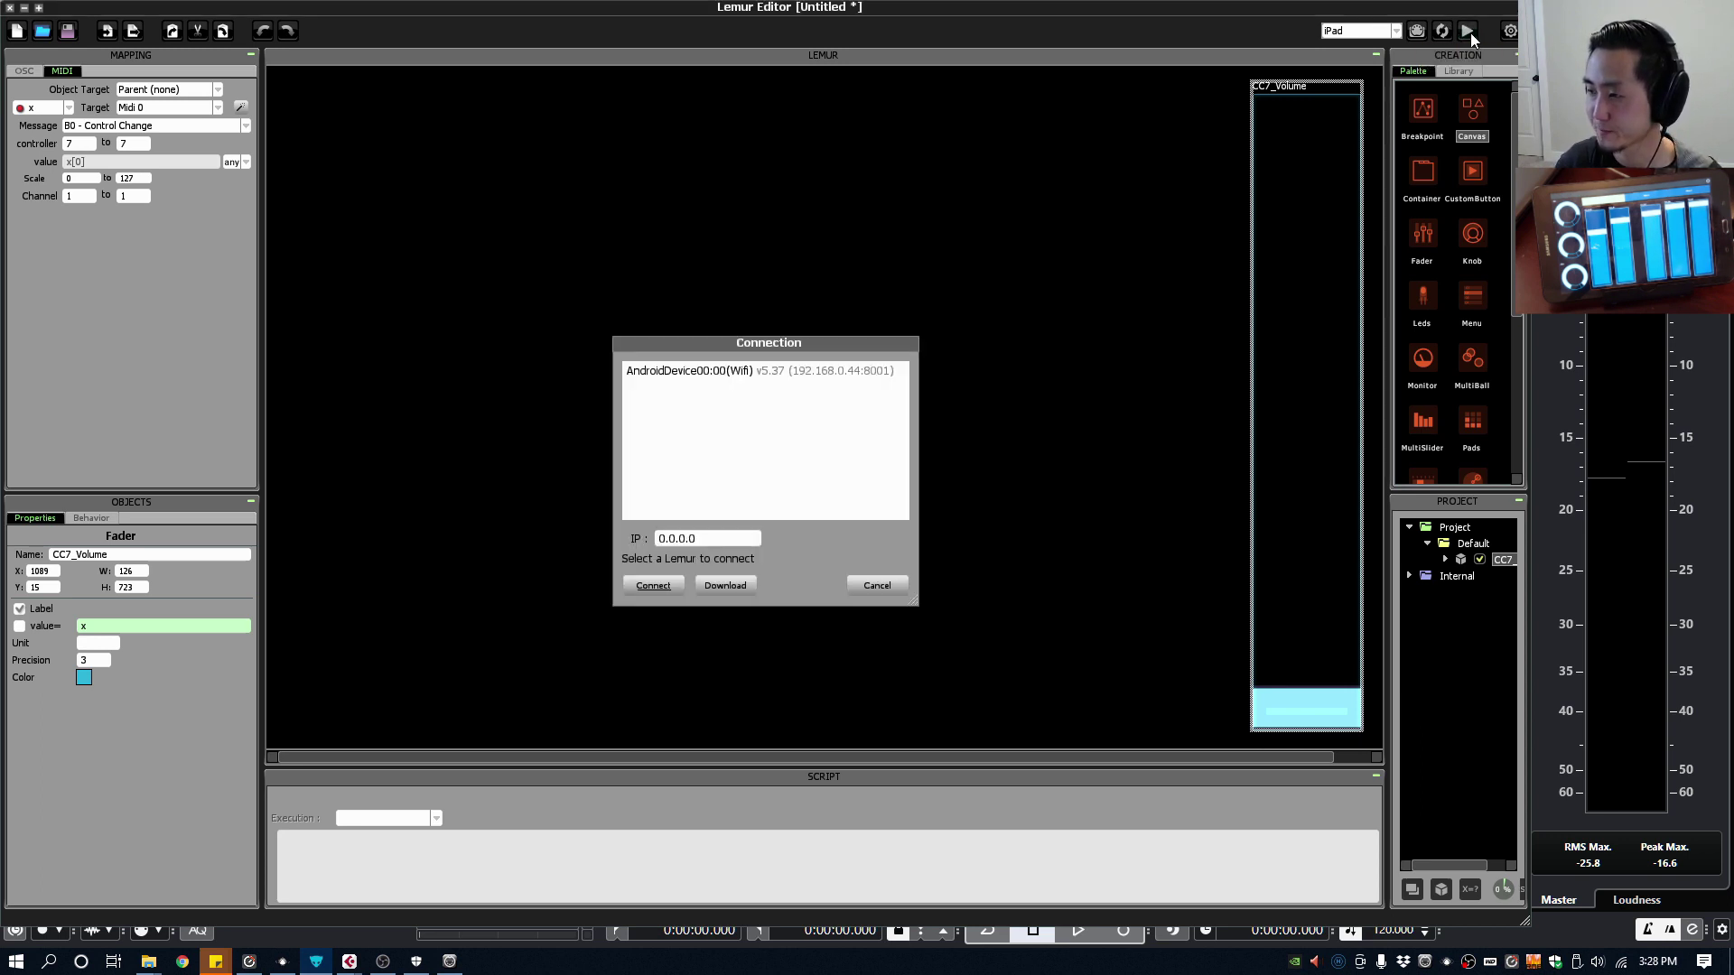
left_click(878, 374)
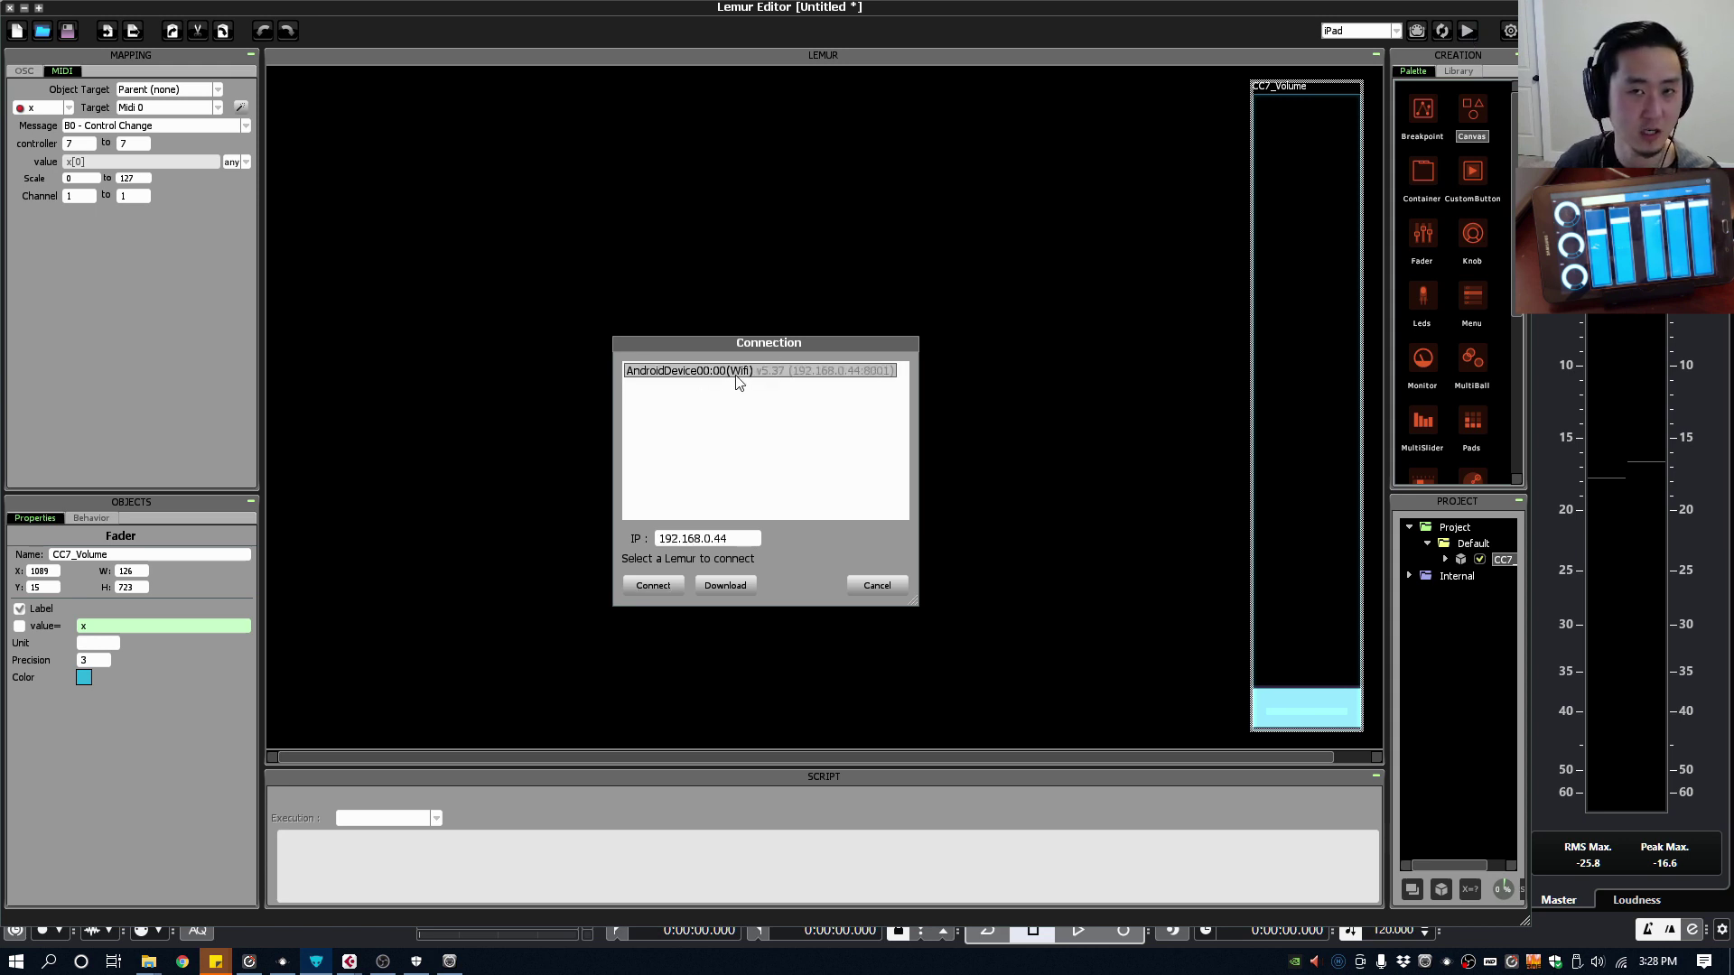
left_click(755, 538)
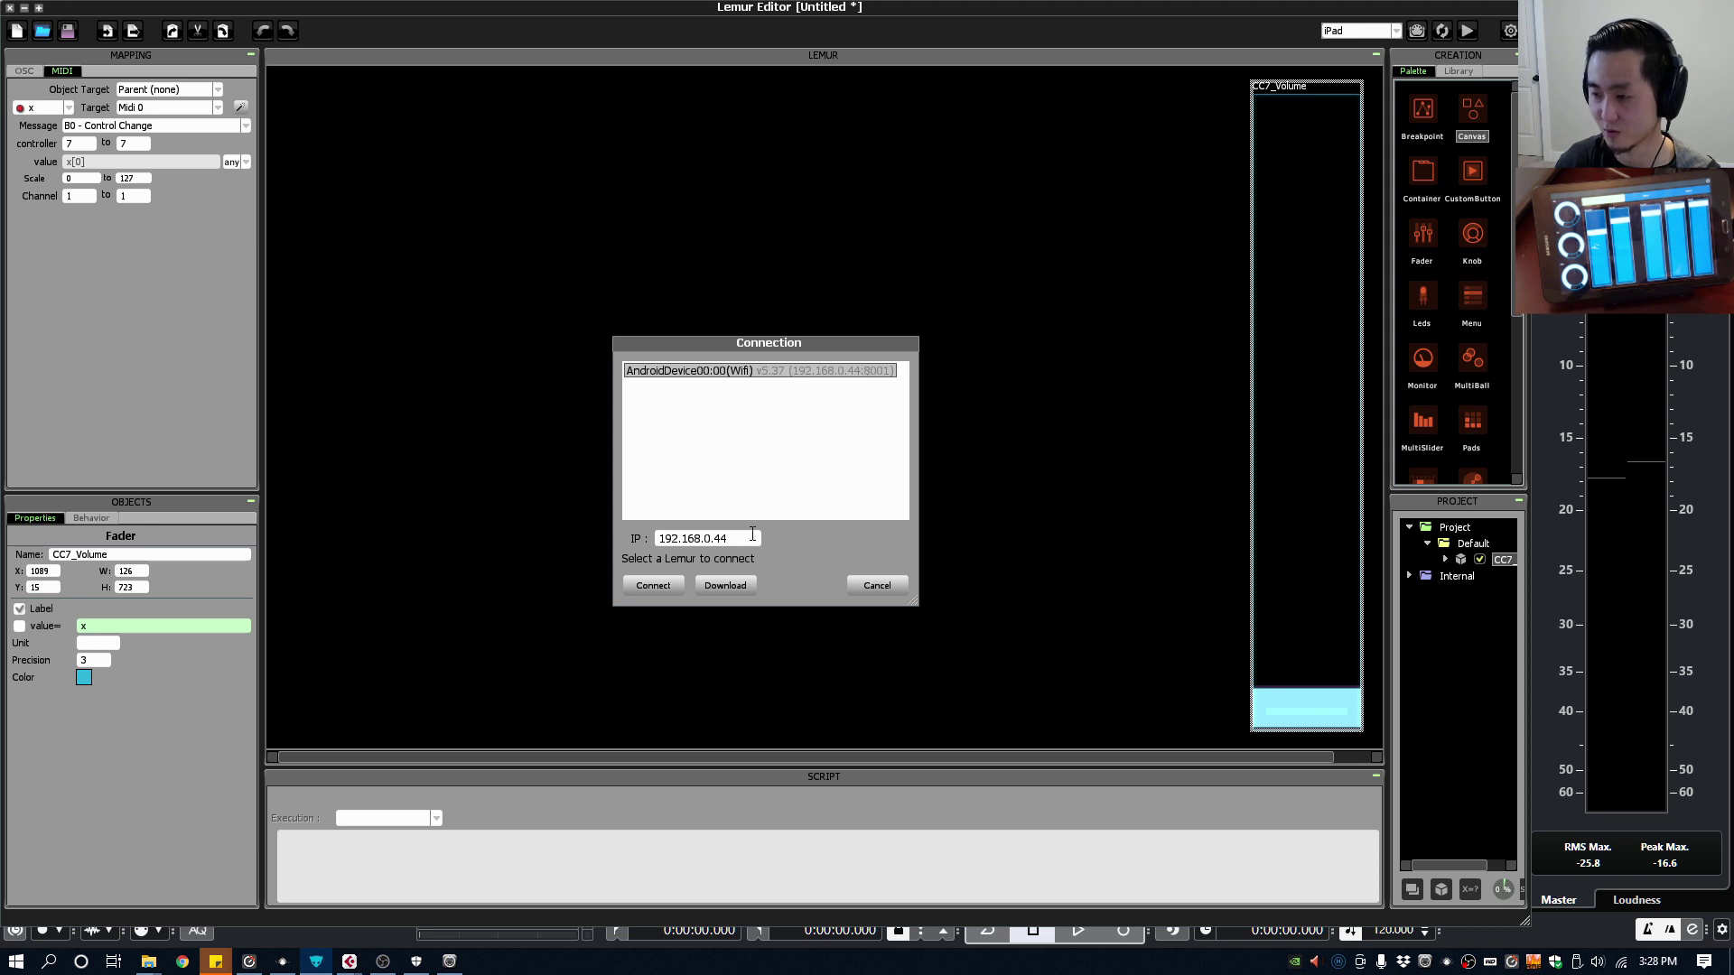
left_click(647, 585)
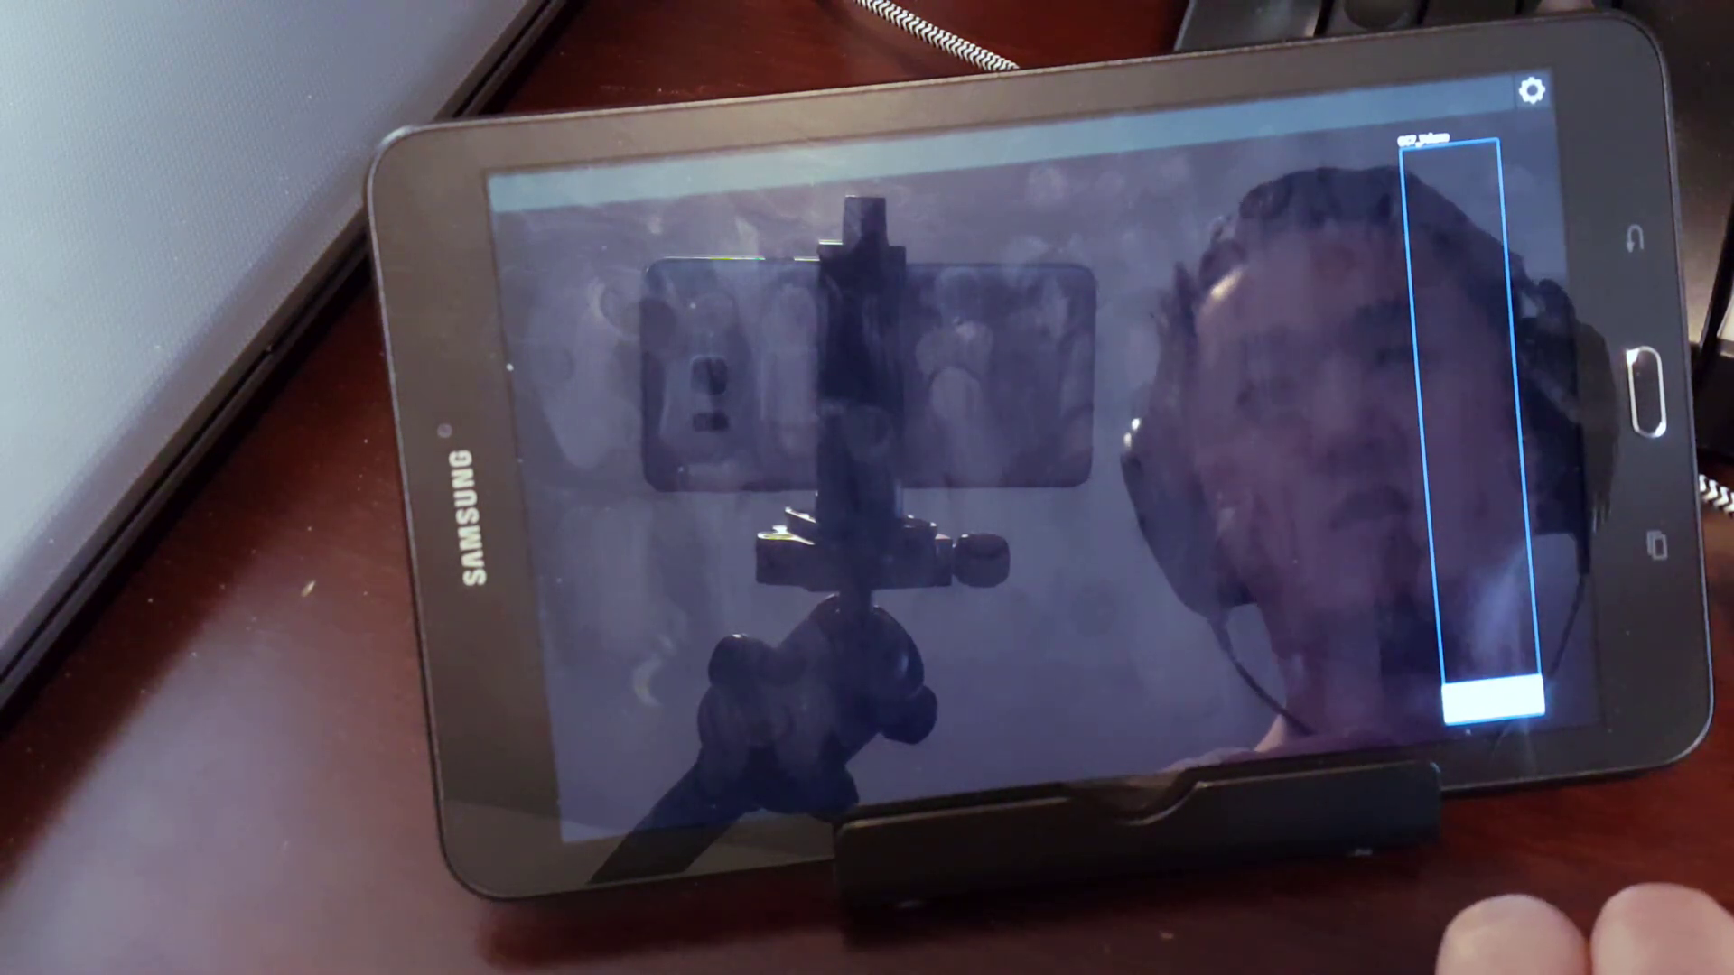
Step: Raise the CC7_Volume fader's level to test it
mouse_move(1490, 697)
left_mouse_down()
mouse_move(1467, 391)
mouse_move(1504, 691)
left_mouse_up()
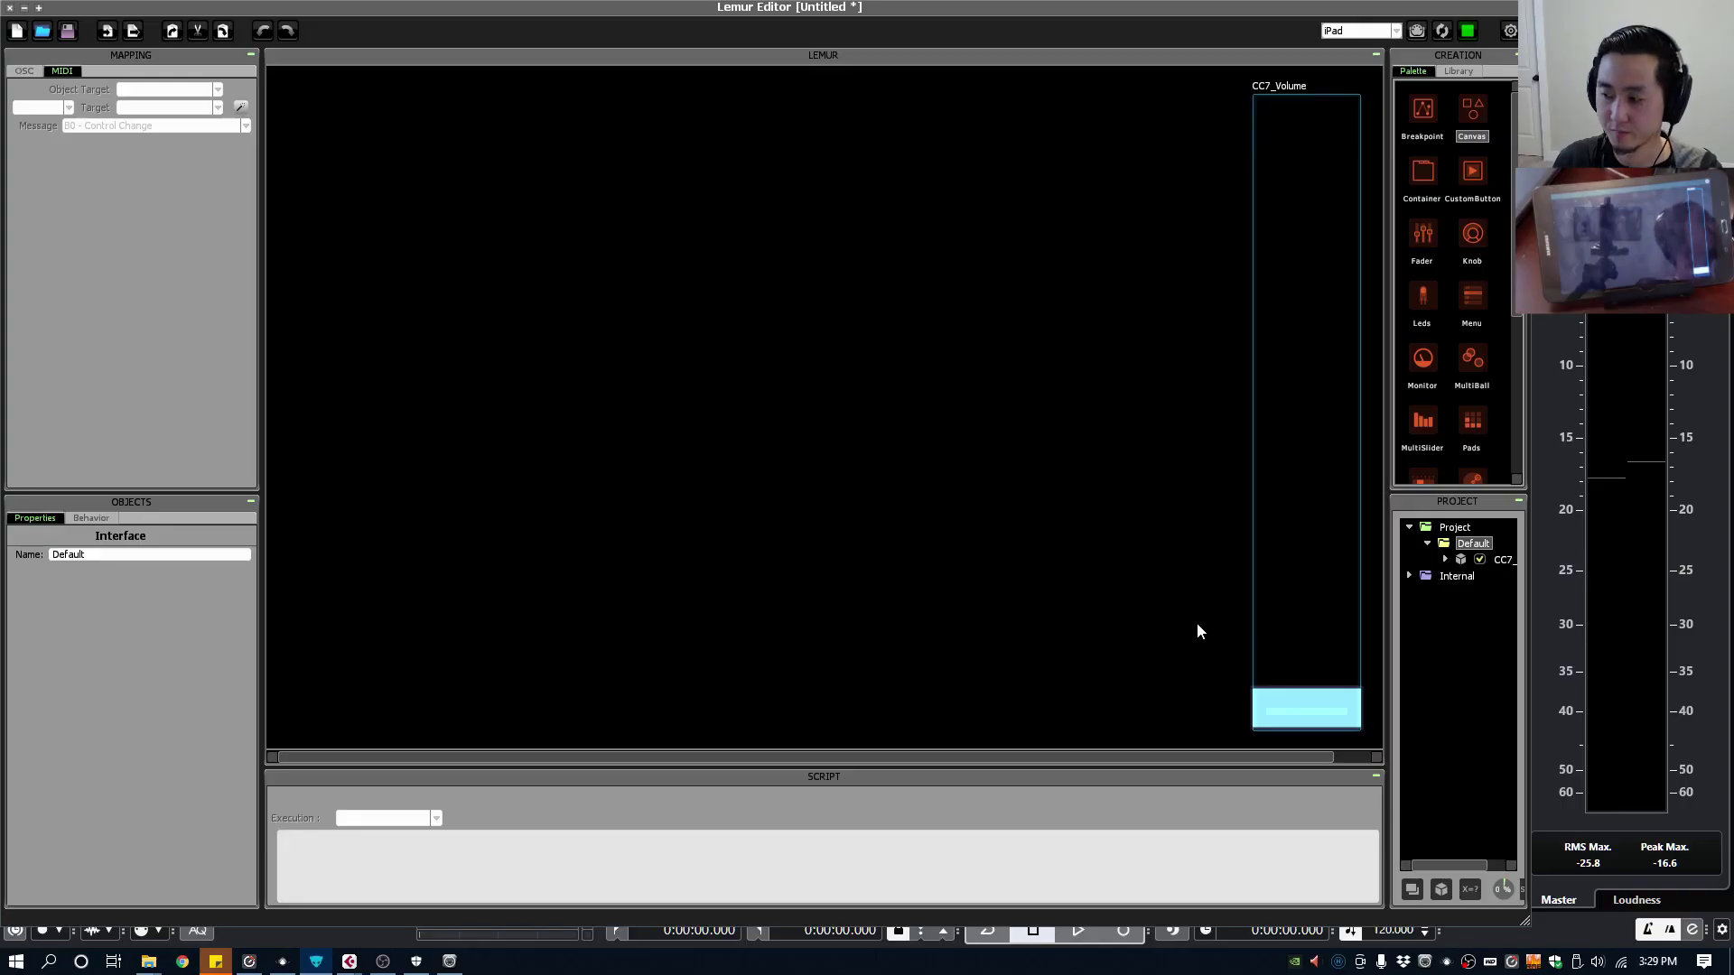
left_click(1316, 690)
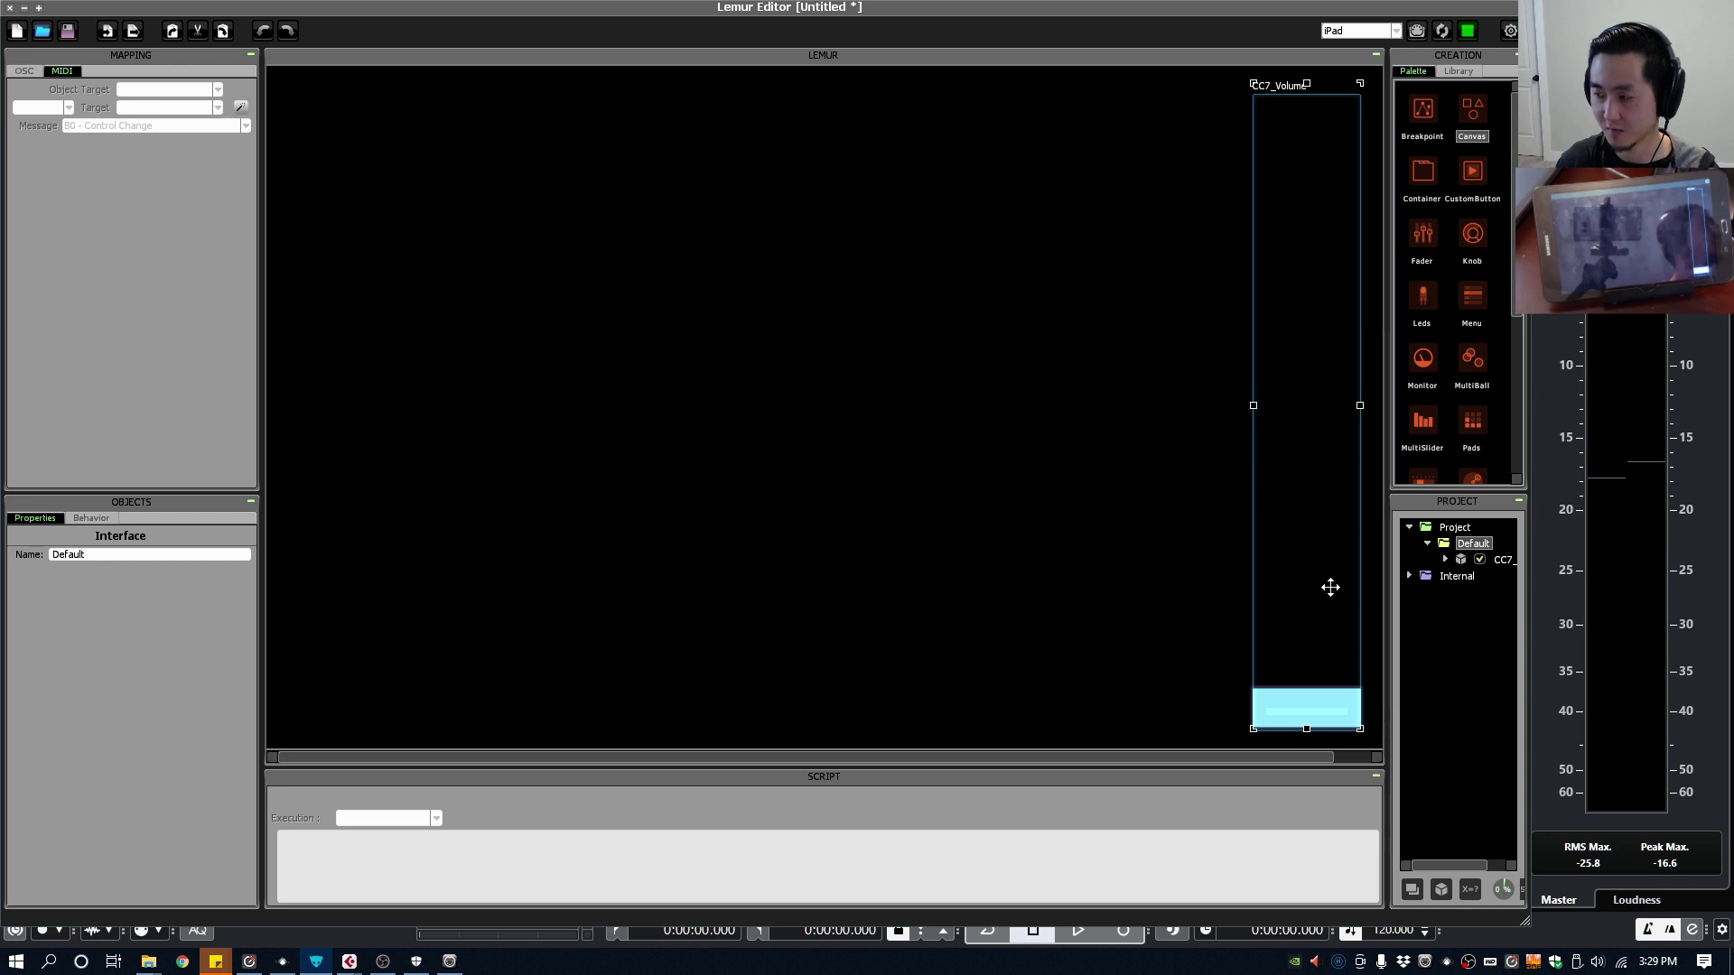
left_click(1319, 728, "ctrl")
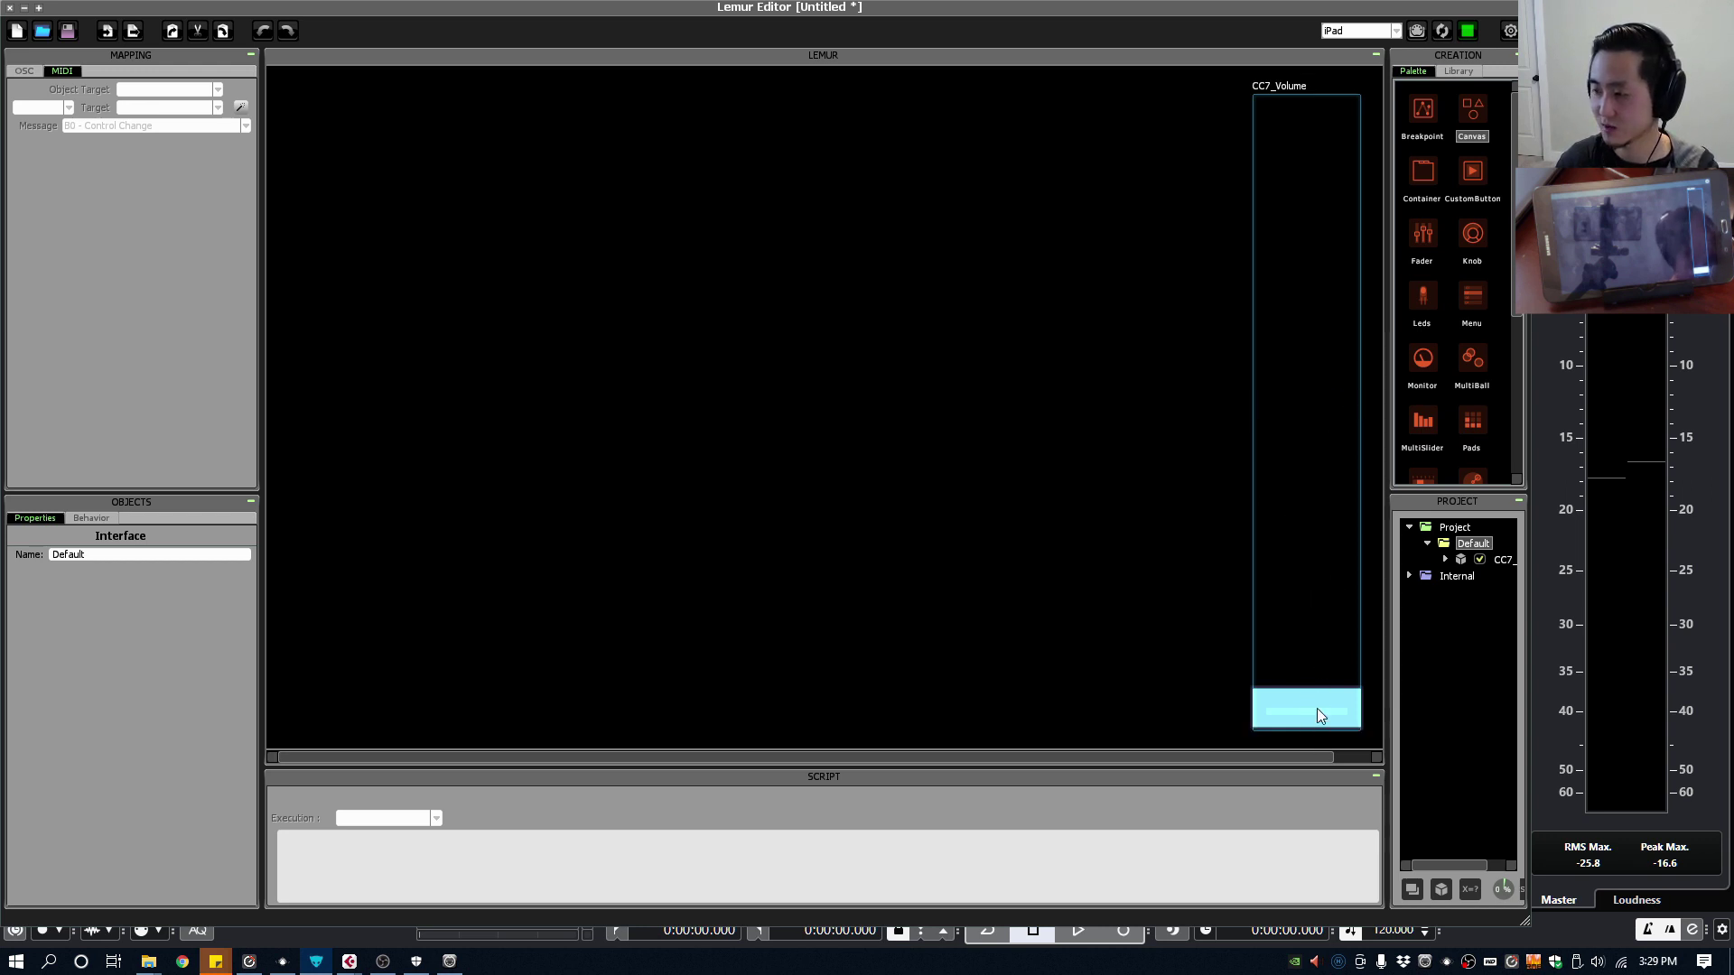
left_click_drag(1317, 708, 1300, 303)
Step: Widen the CC7_Volume fader leftward, adjust its position, and deselect it
left_click(1253, 402)
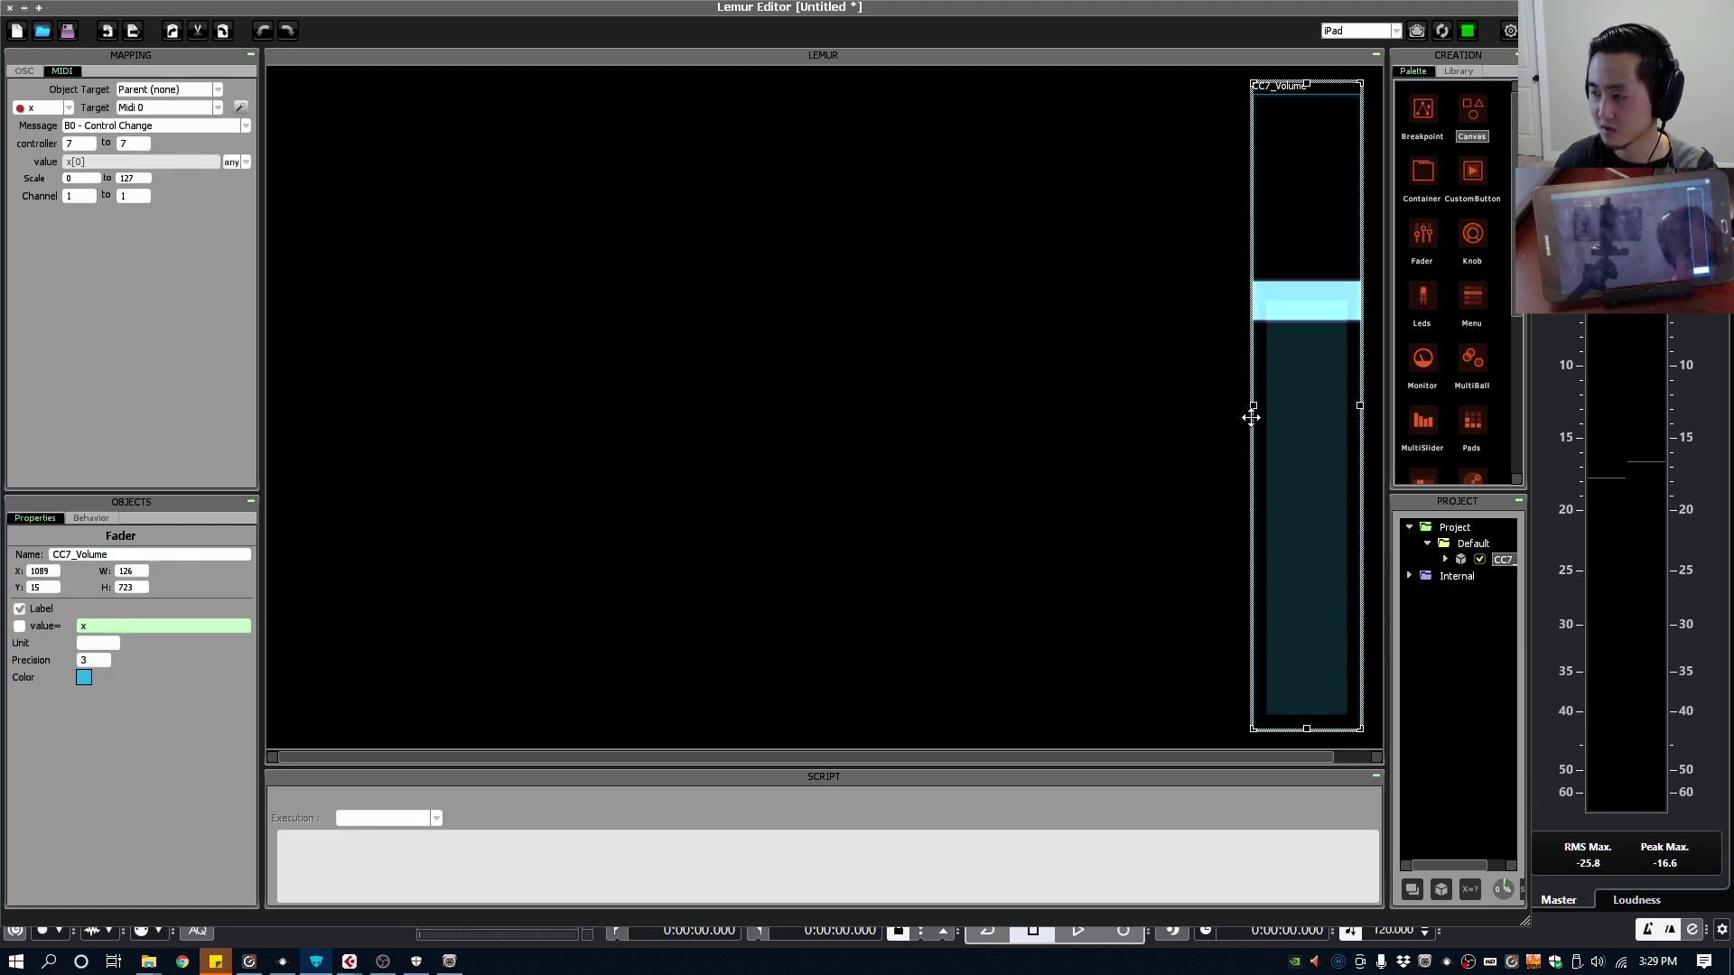
left_click_drag(1254, 405, 1159, 412)
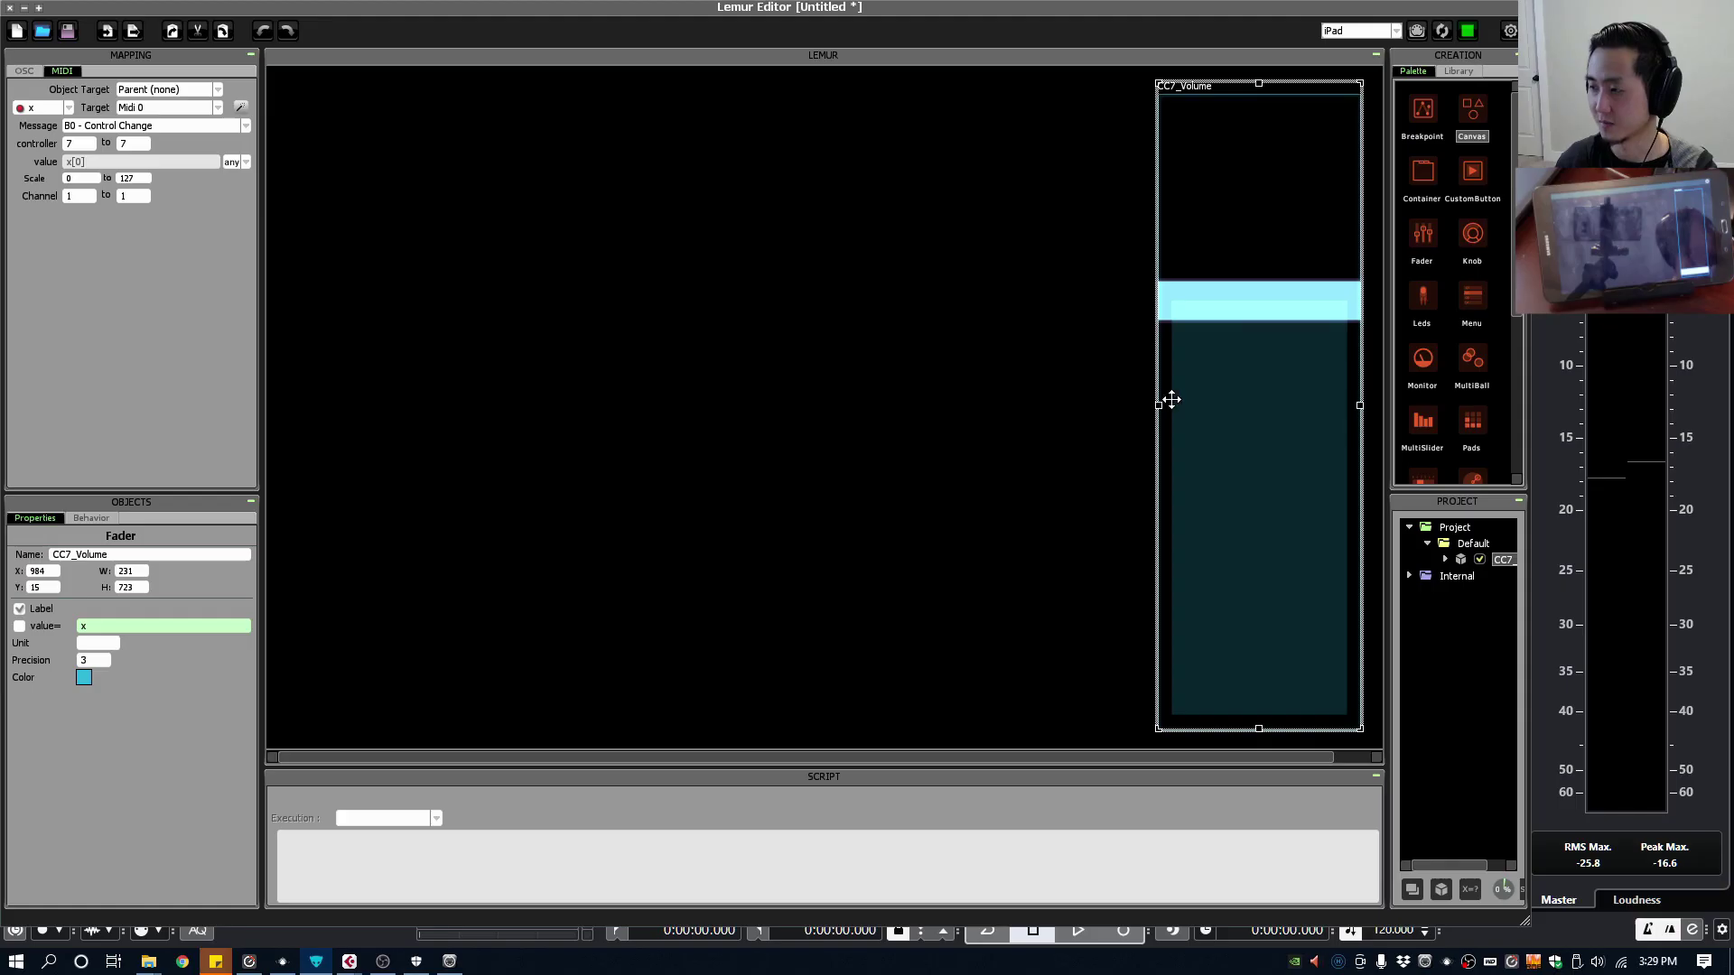
left_click_drag(1153, 405, 1220, 405)
left_click(1179, 418)
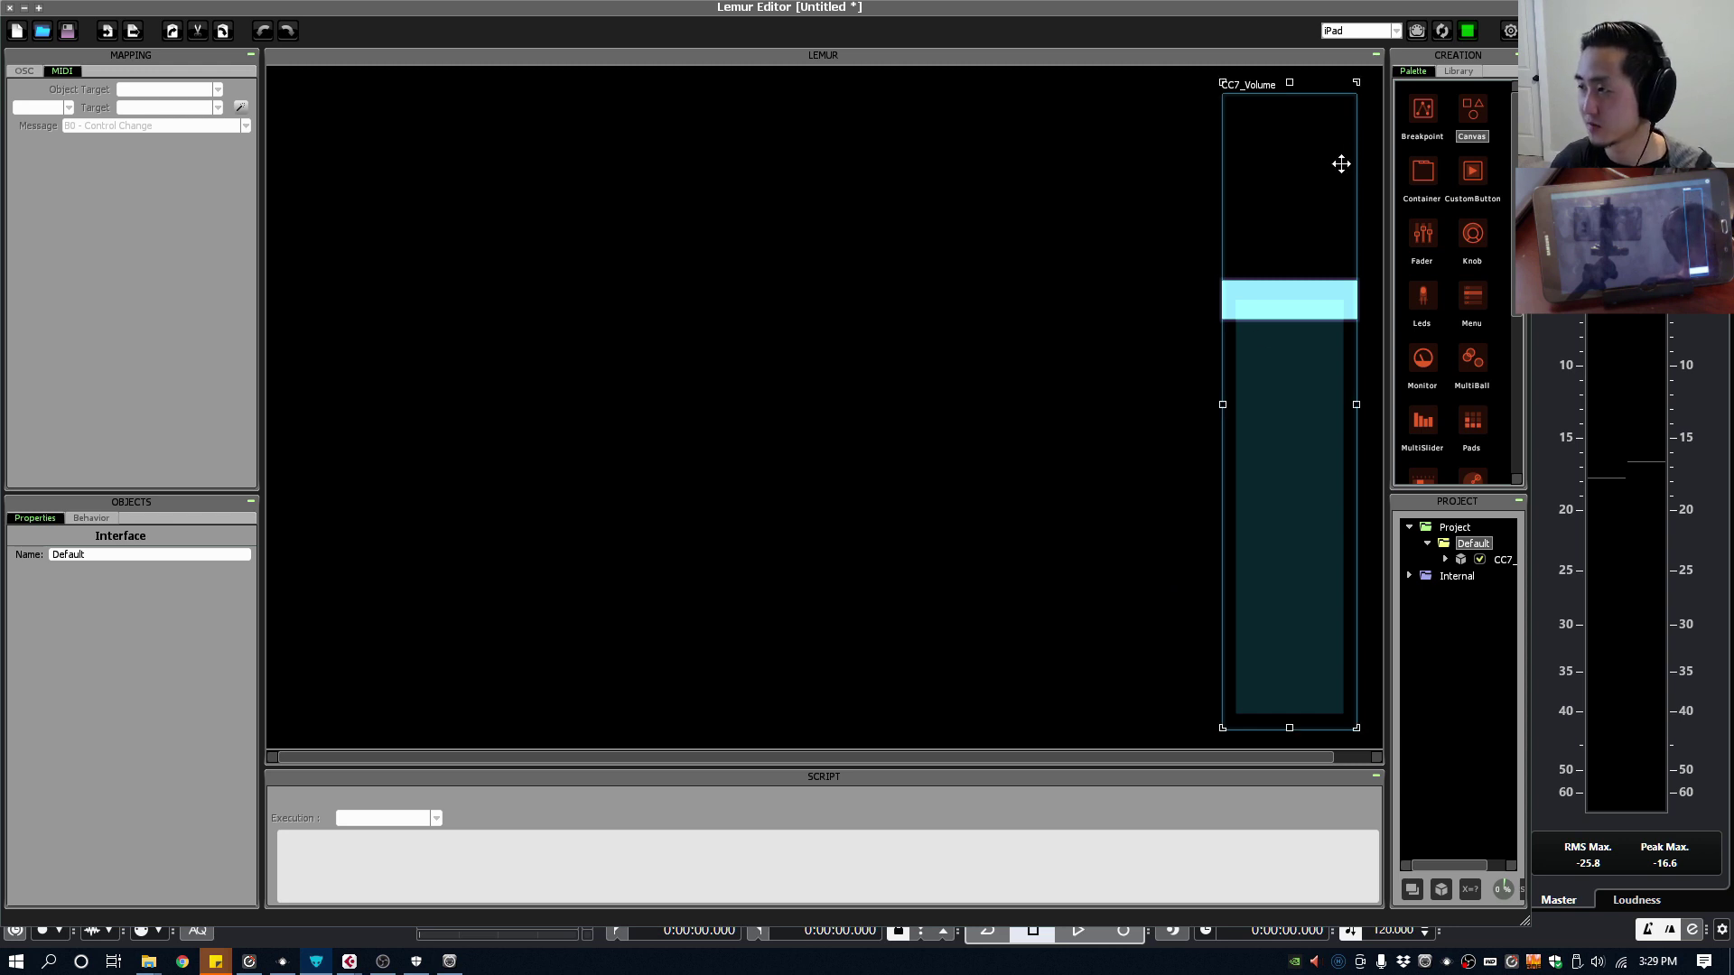
Step: Open the toolbar's target device layout list, still set to iPad, to reach Manage...
left_click(1376, 35)
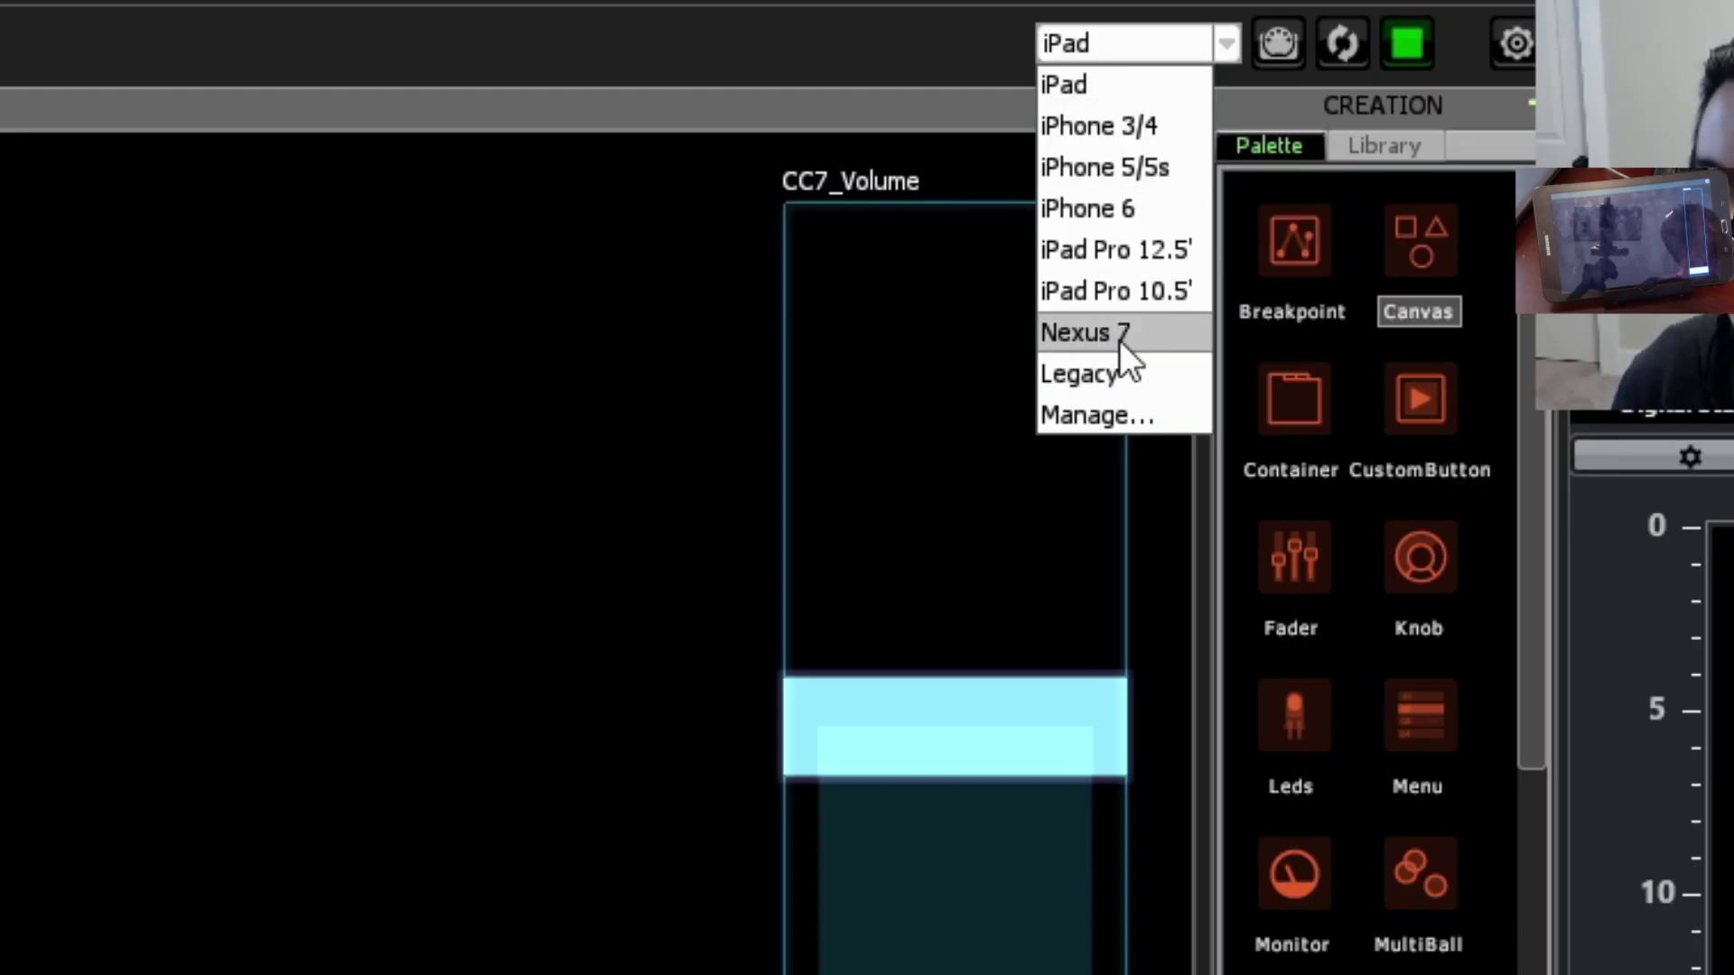
left_click(590, 443)
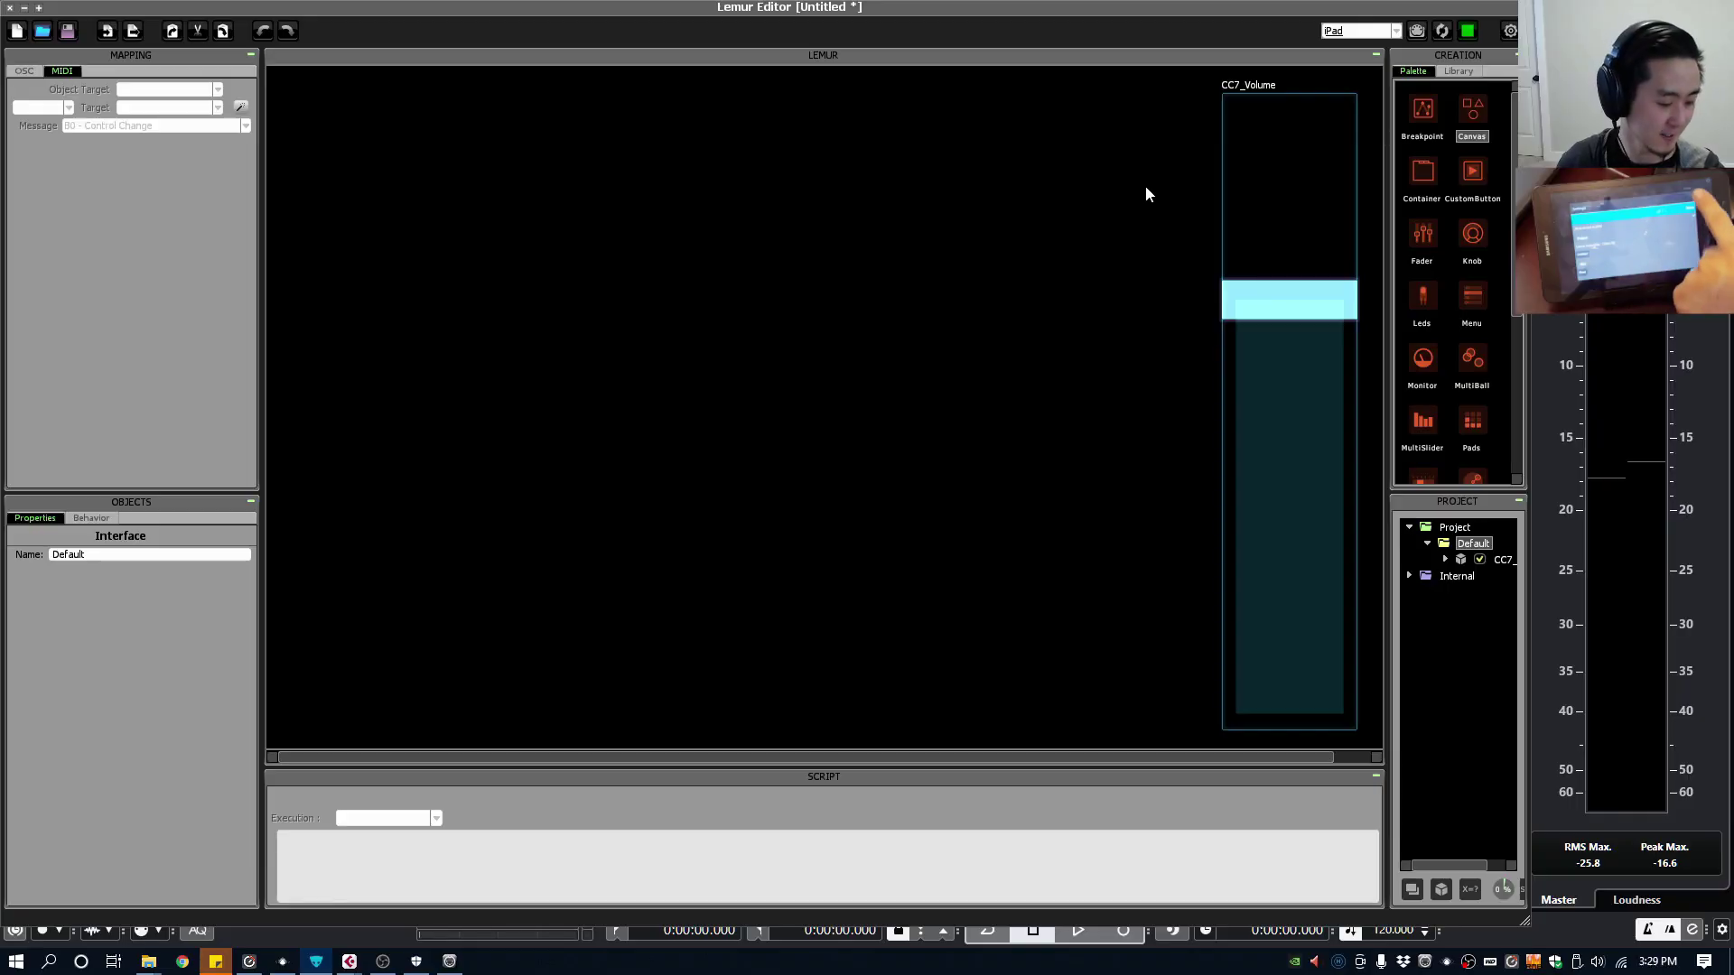
left_click(1367, 29)
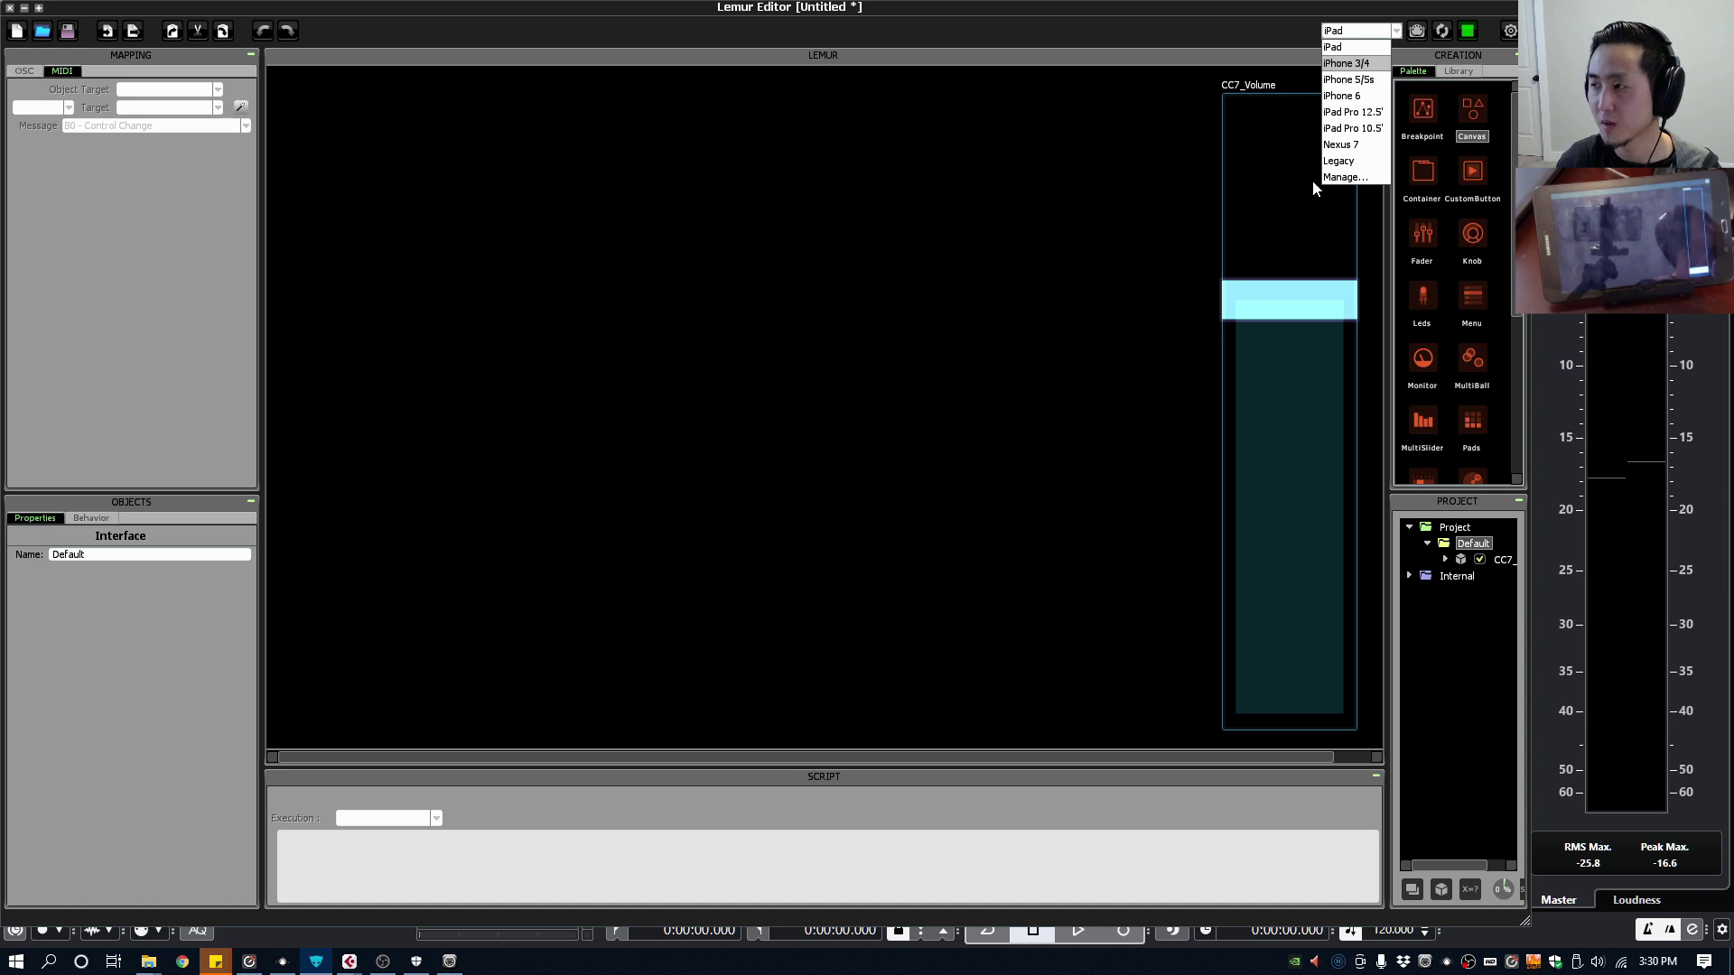
Step: Add a custom 'Galaxy Tab A' device resolution and pick it as the target device
left_click(1346, 178)
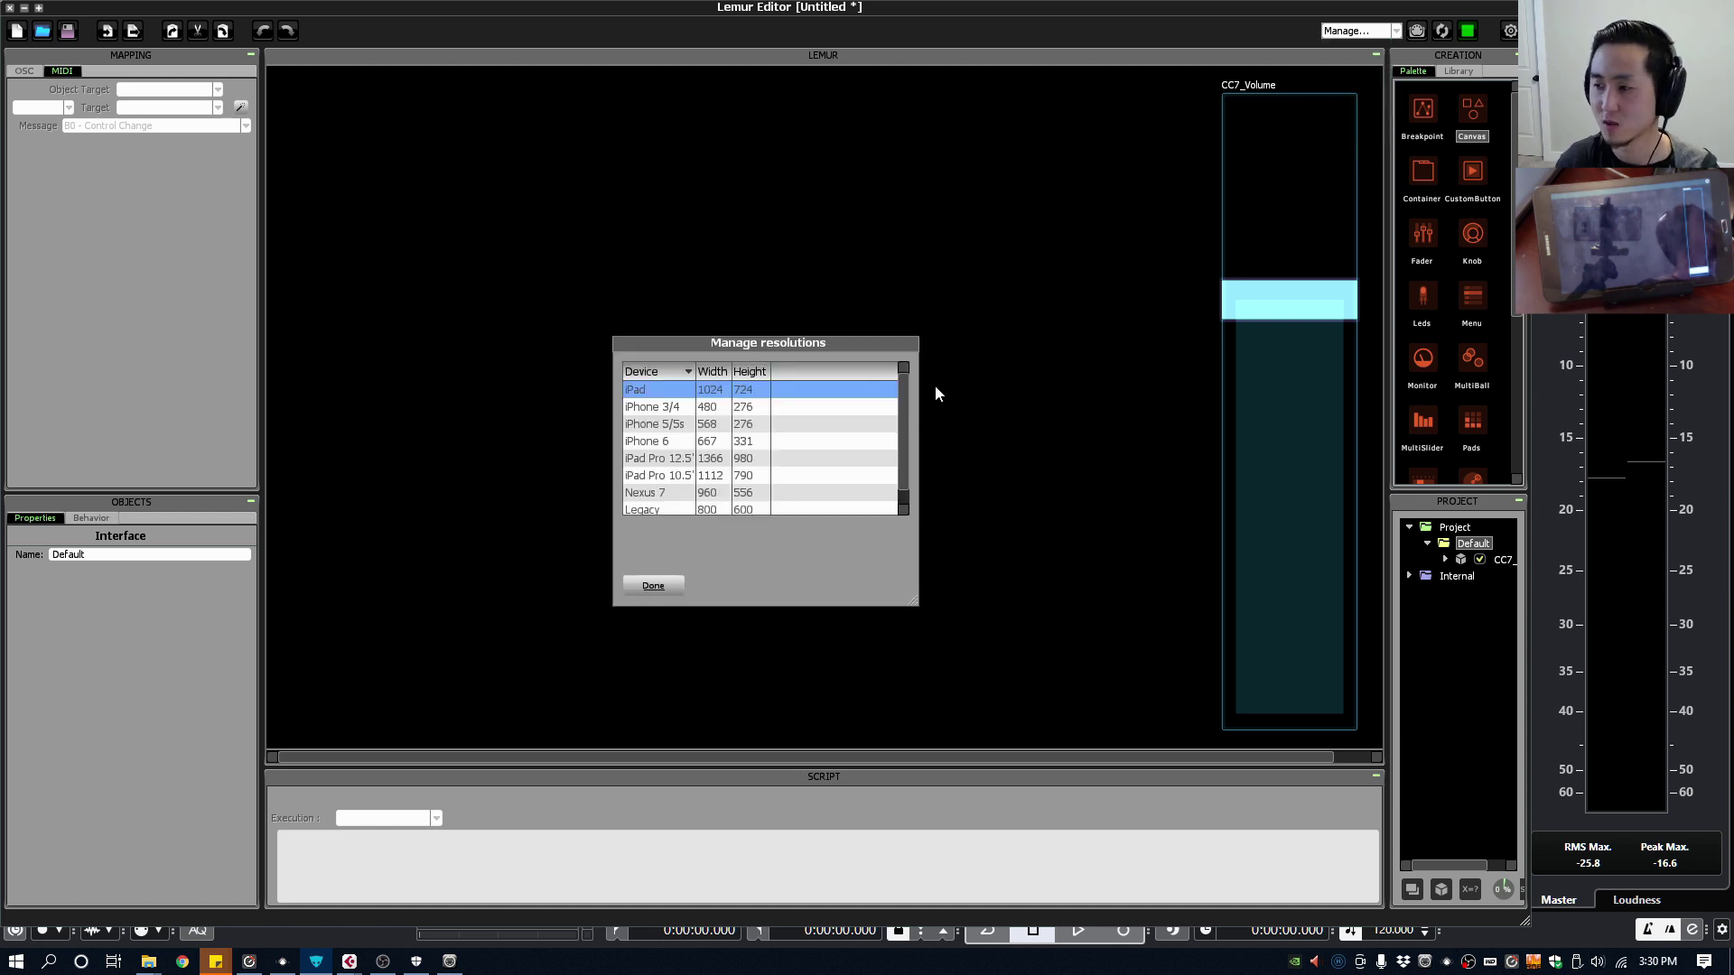
scroll(682, 424, "down", 1)
left_click(654, 505)
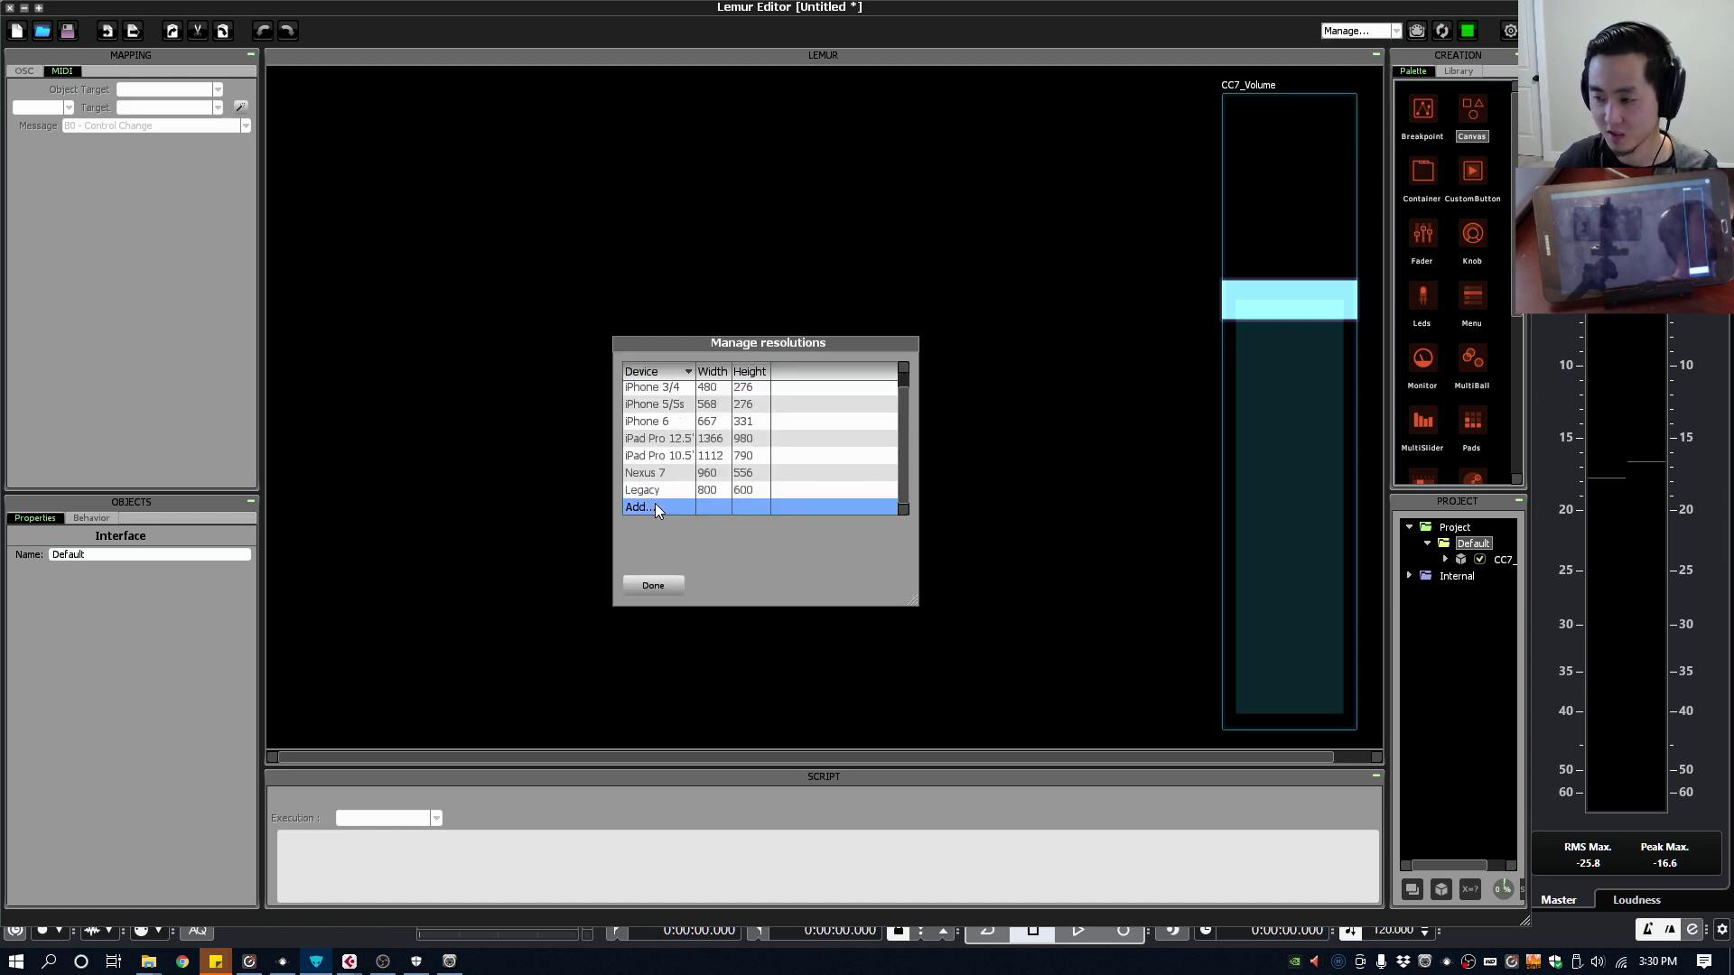
left_click(666, 560)
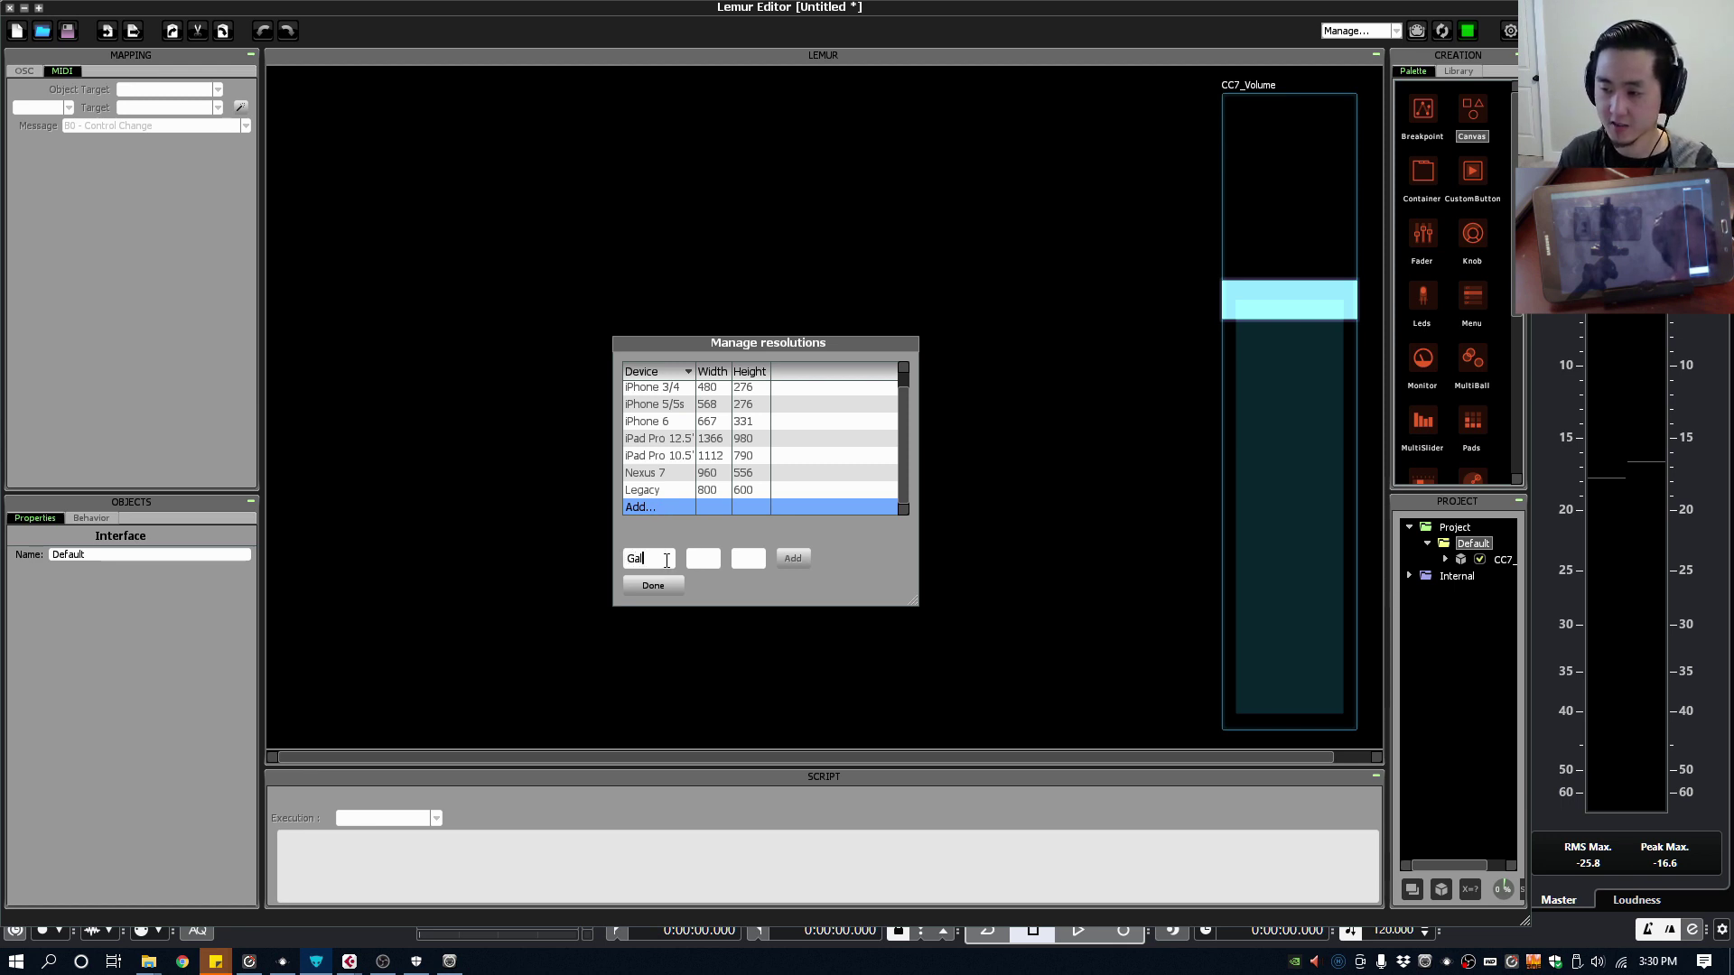
type("Galaxy T")
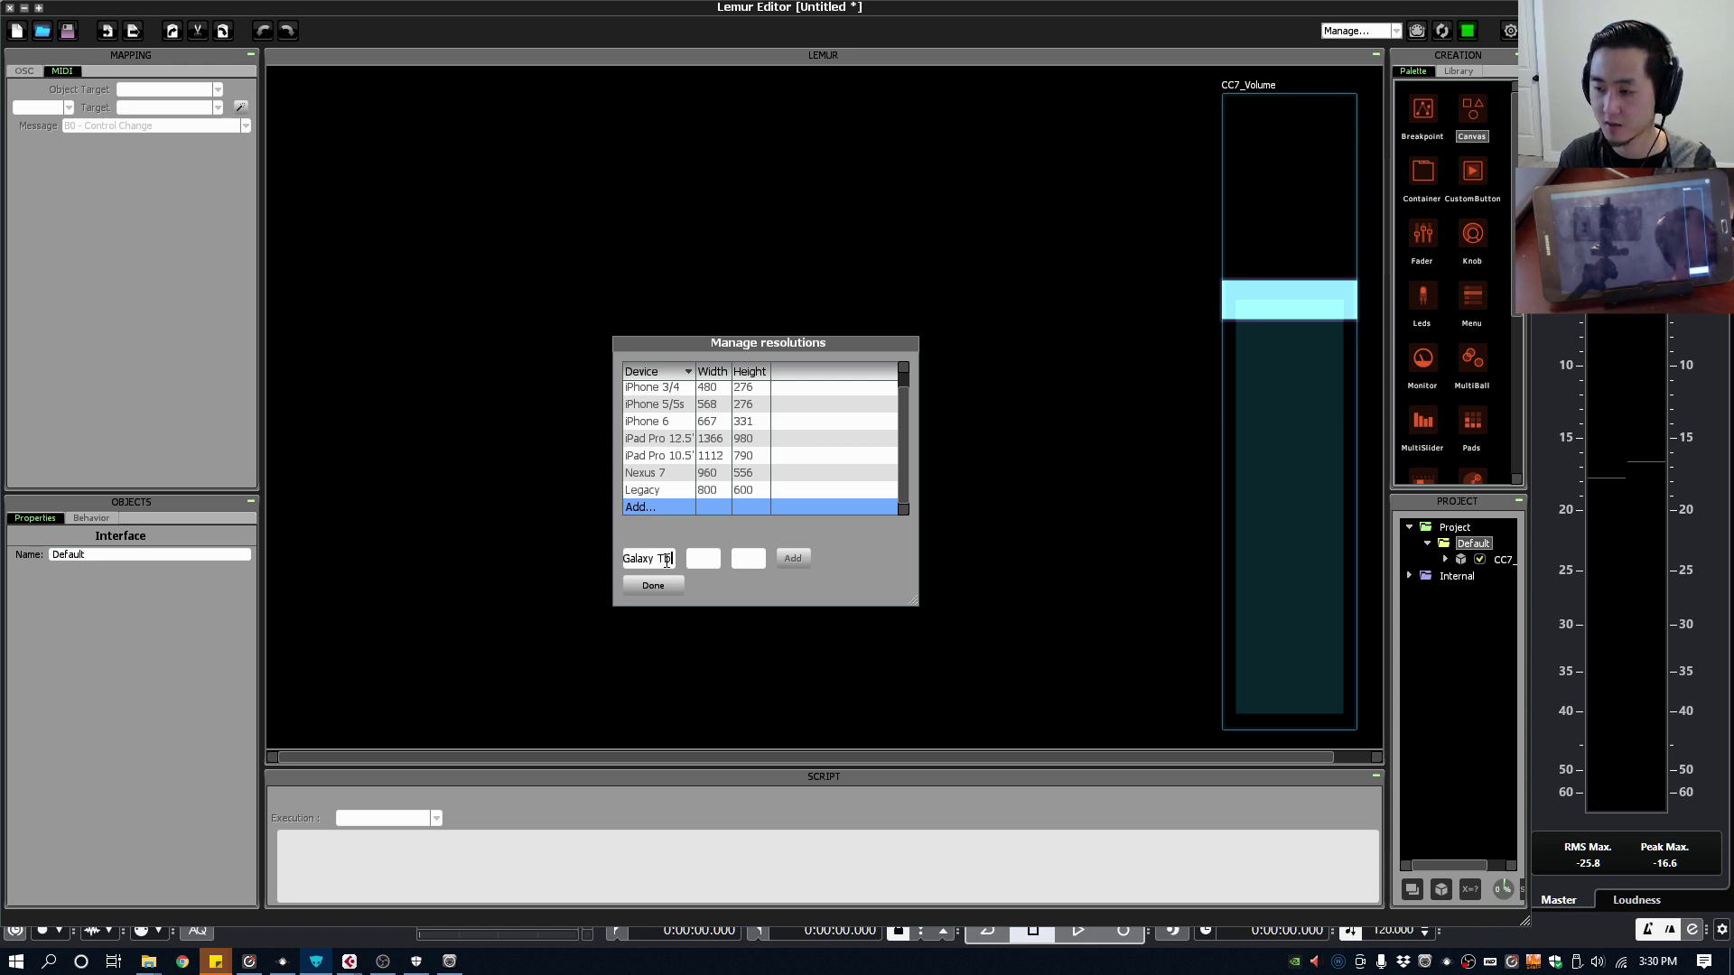
type("ab")
type(" A")
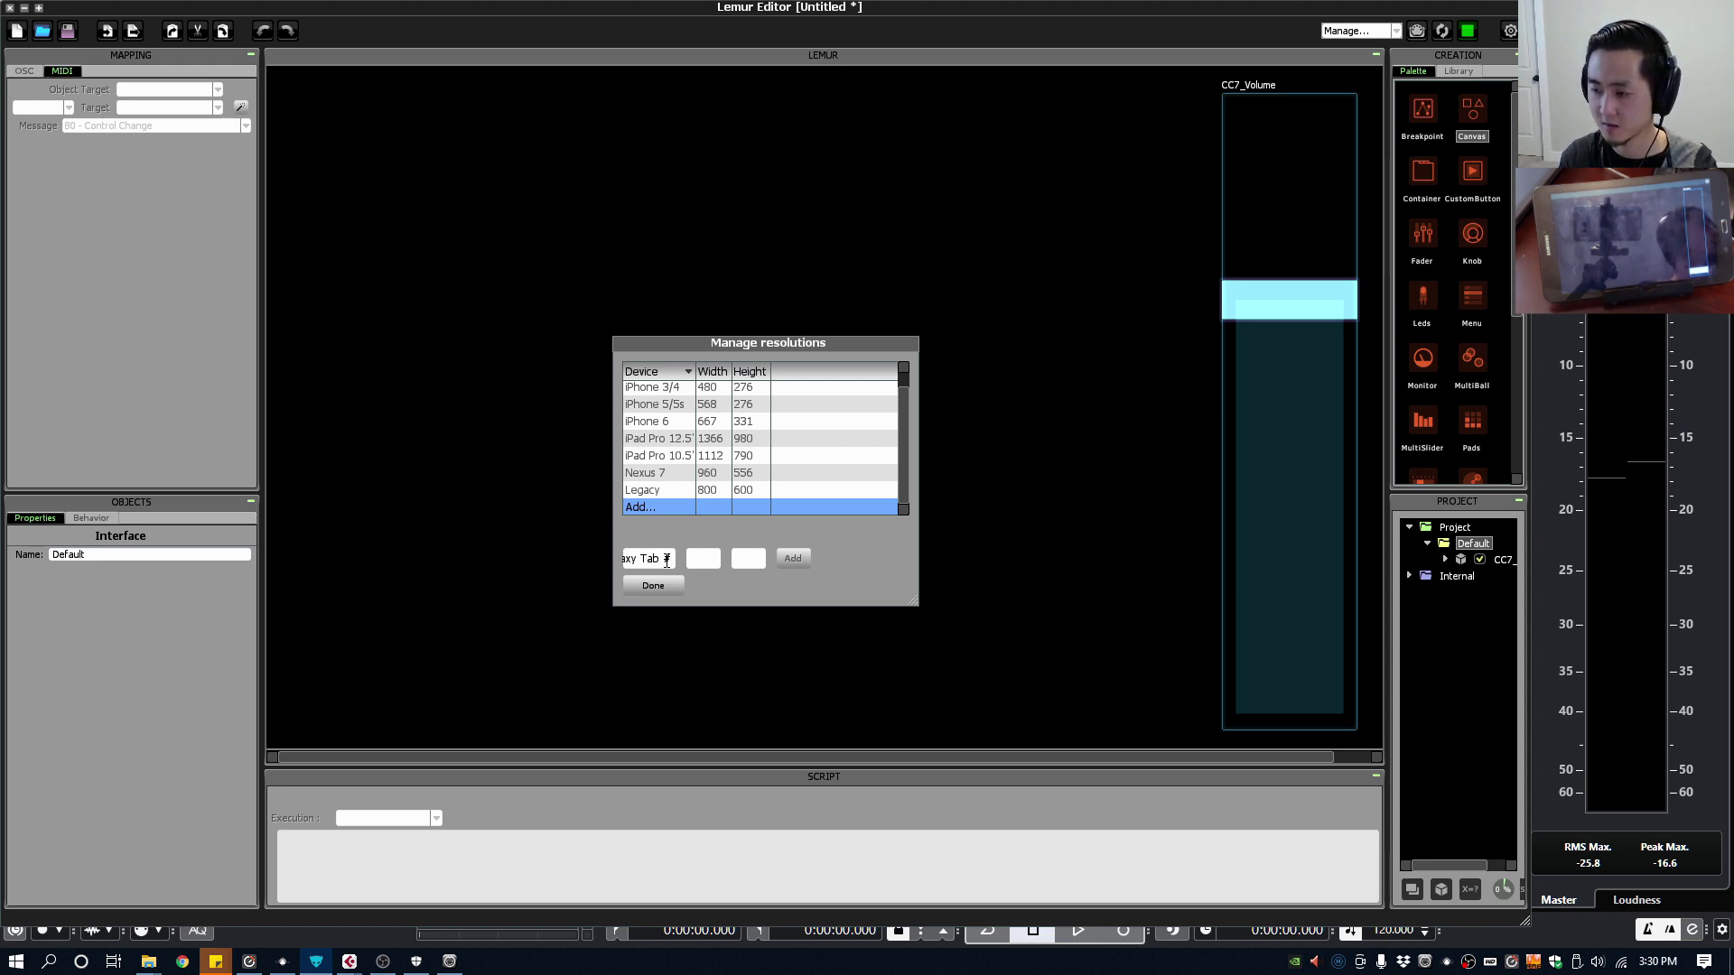
key("Tab")
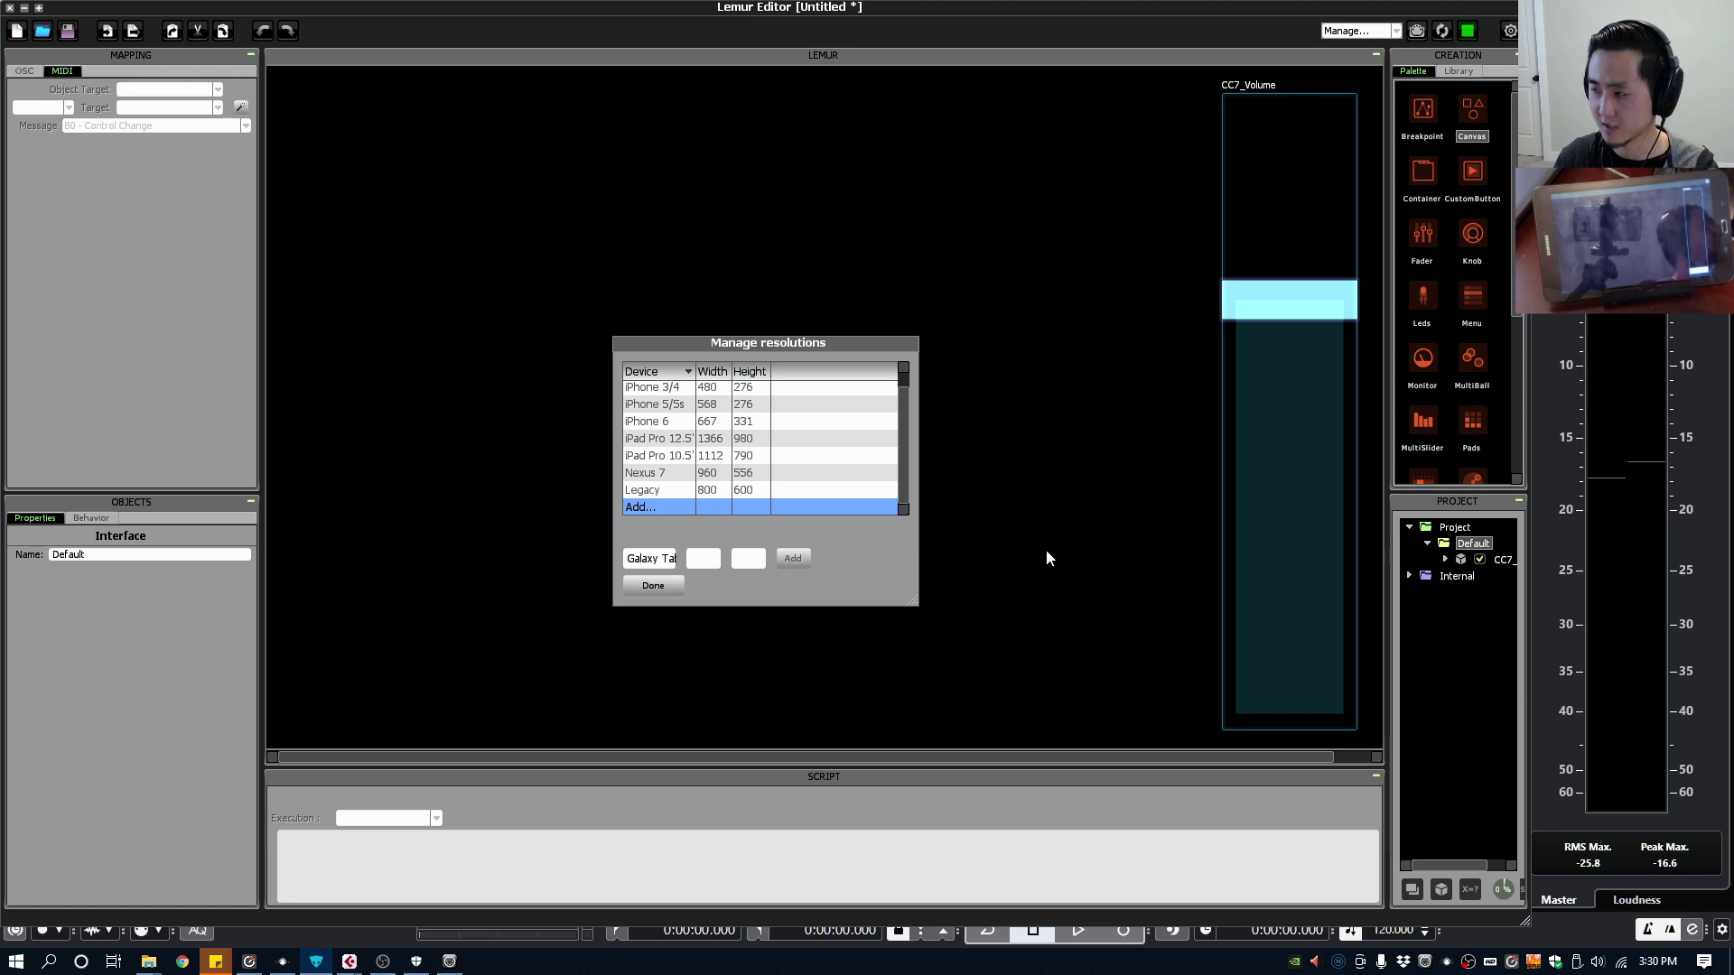
type("800")
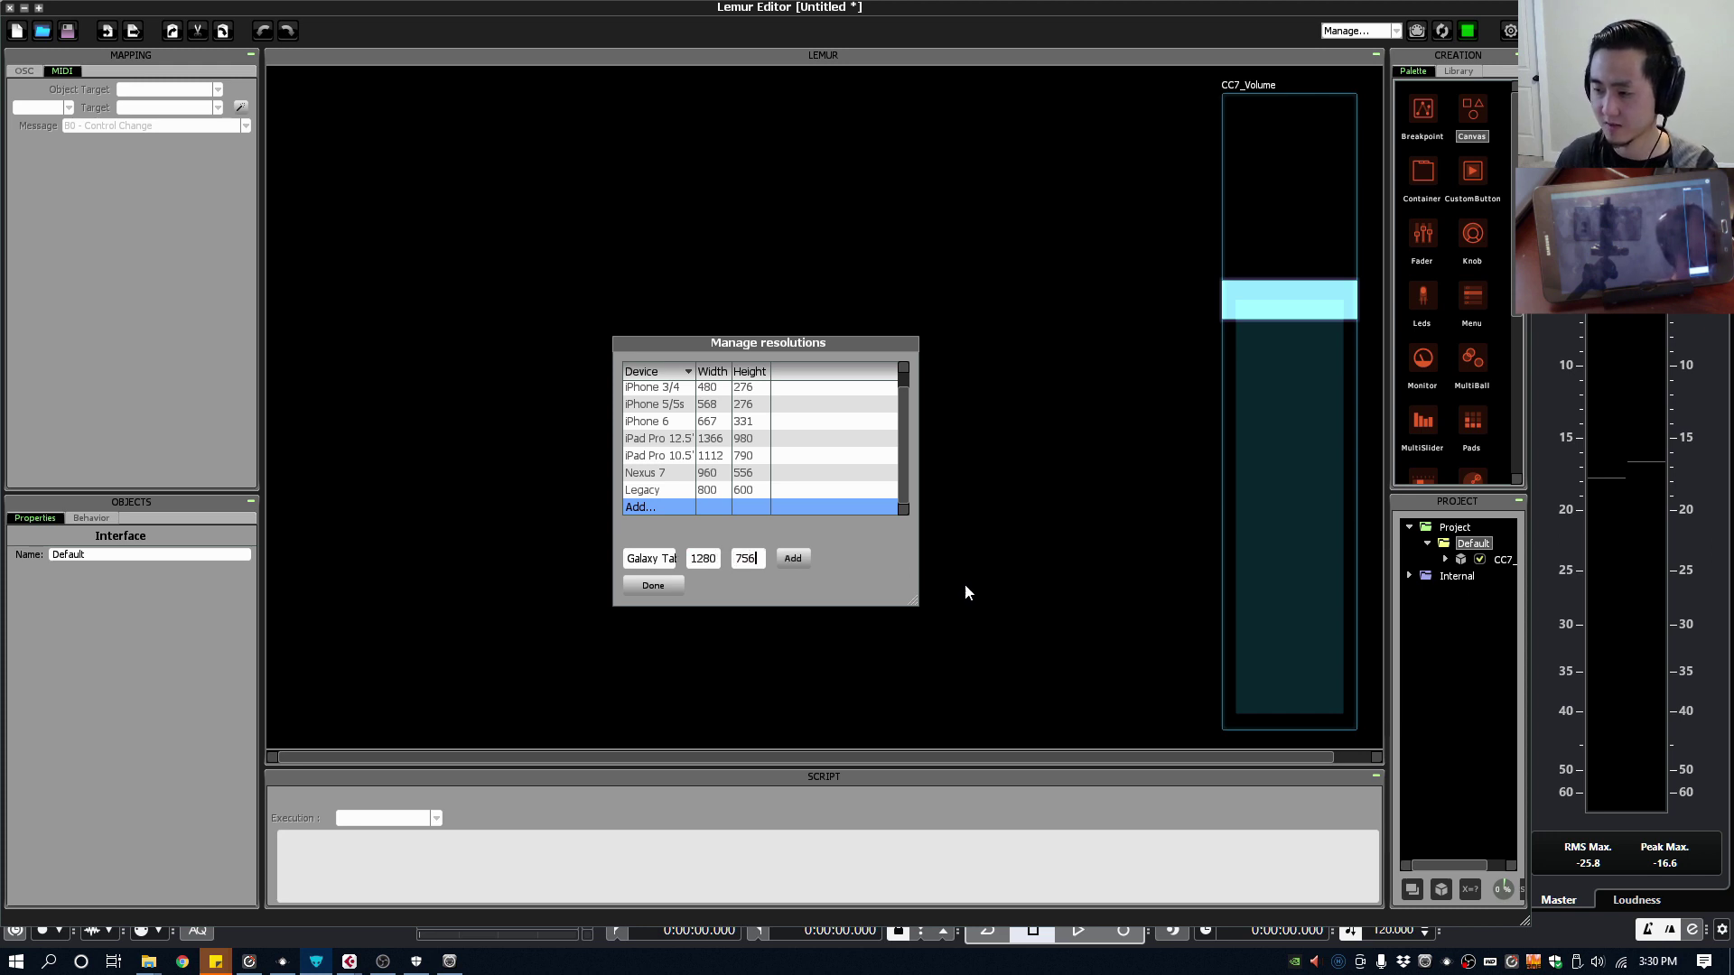
left_click(792, 558)
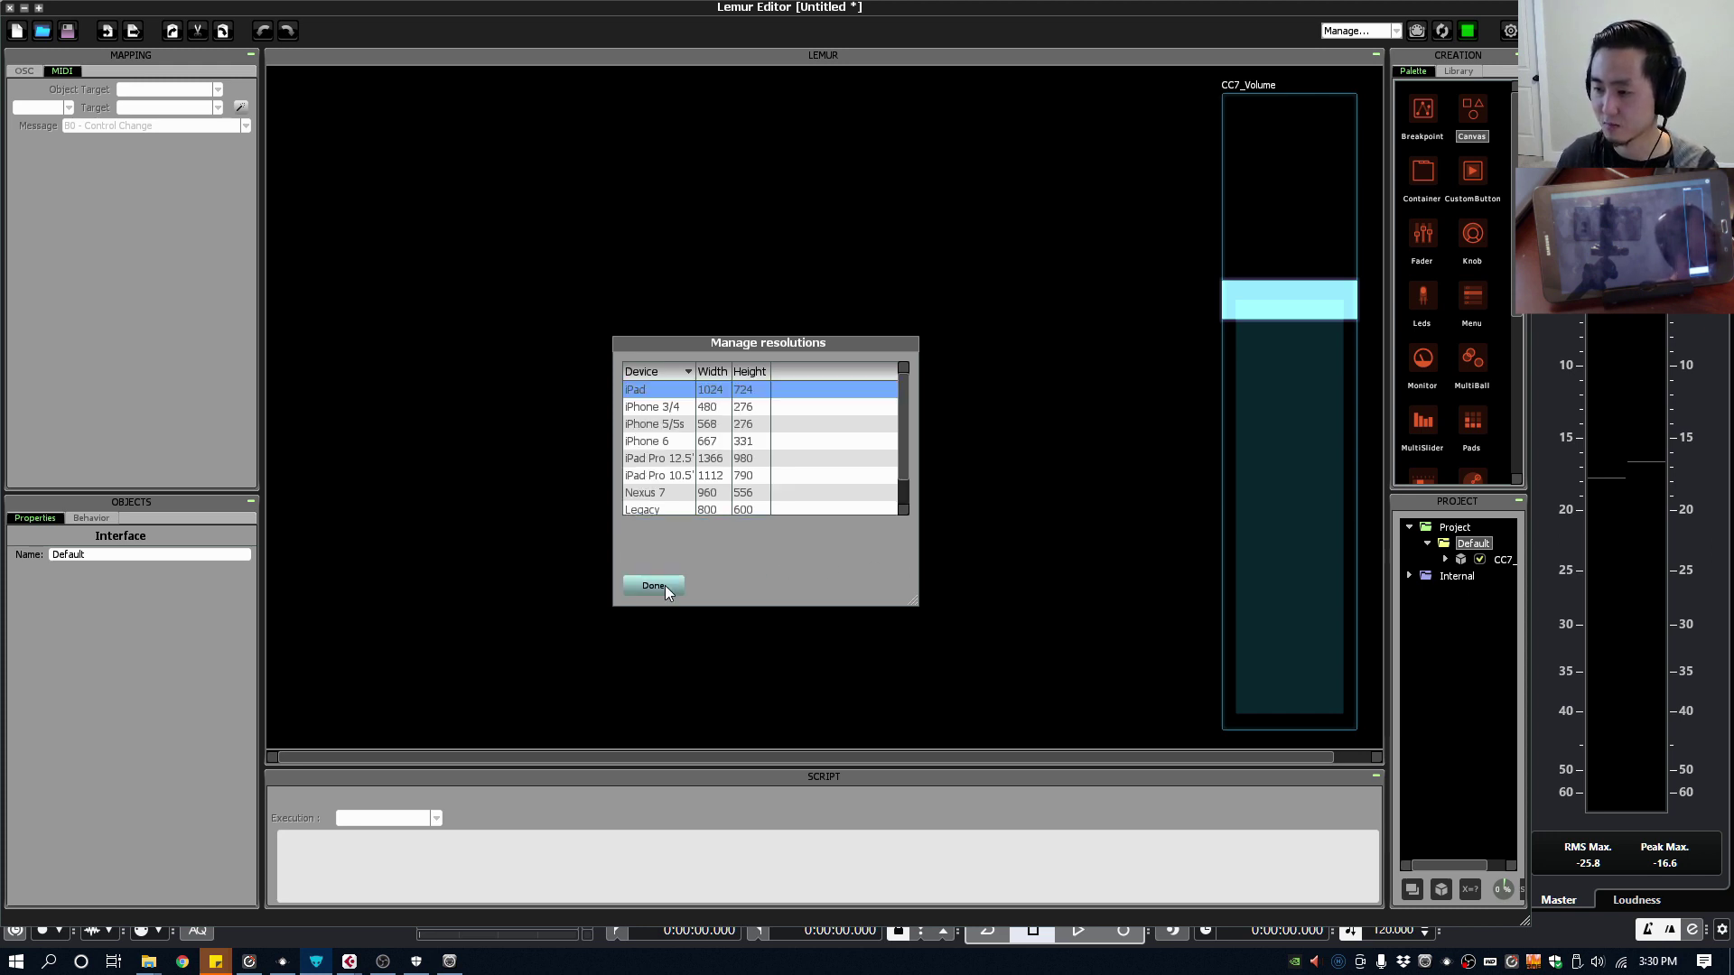
left_click(657, 584)
left_click(1355, 31)
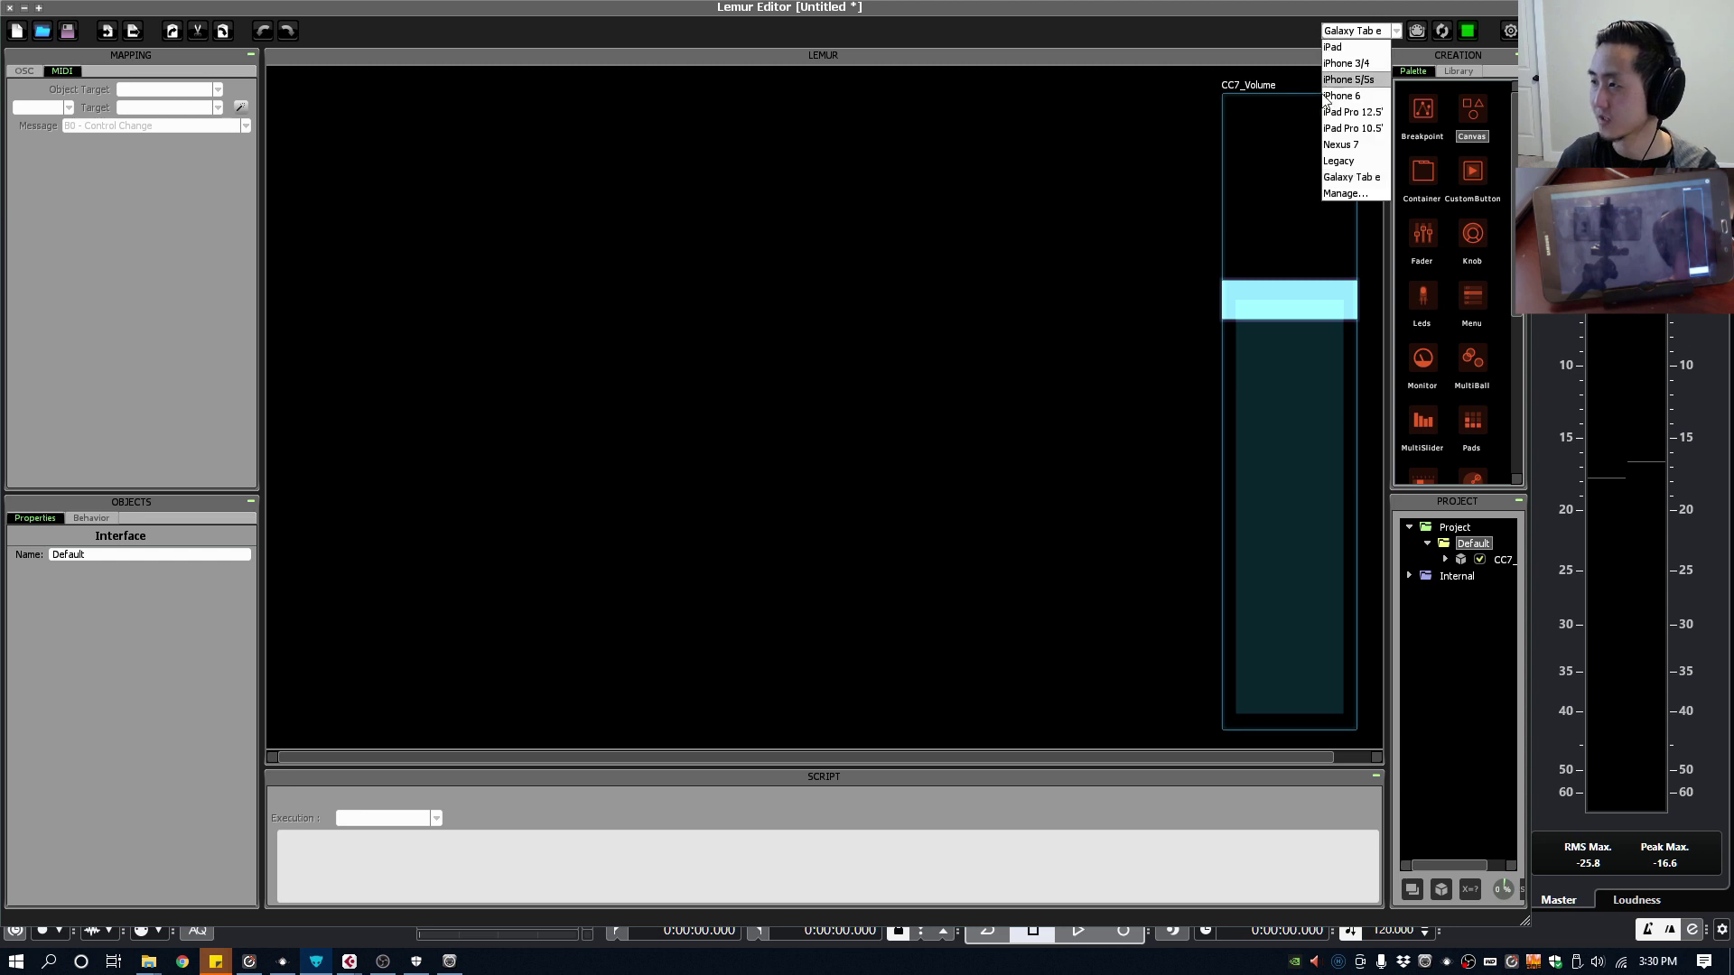
left_click(1326, 176)
left_click(1244, 258)
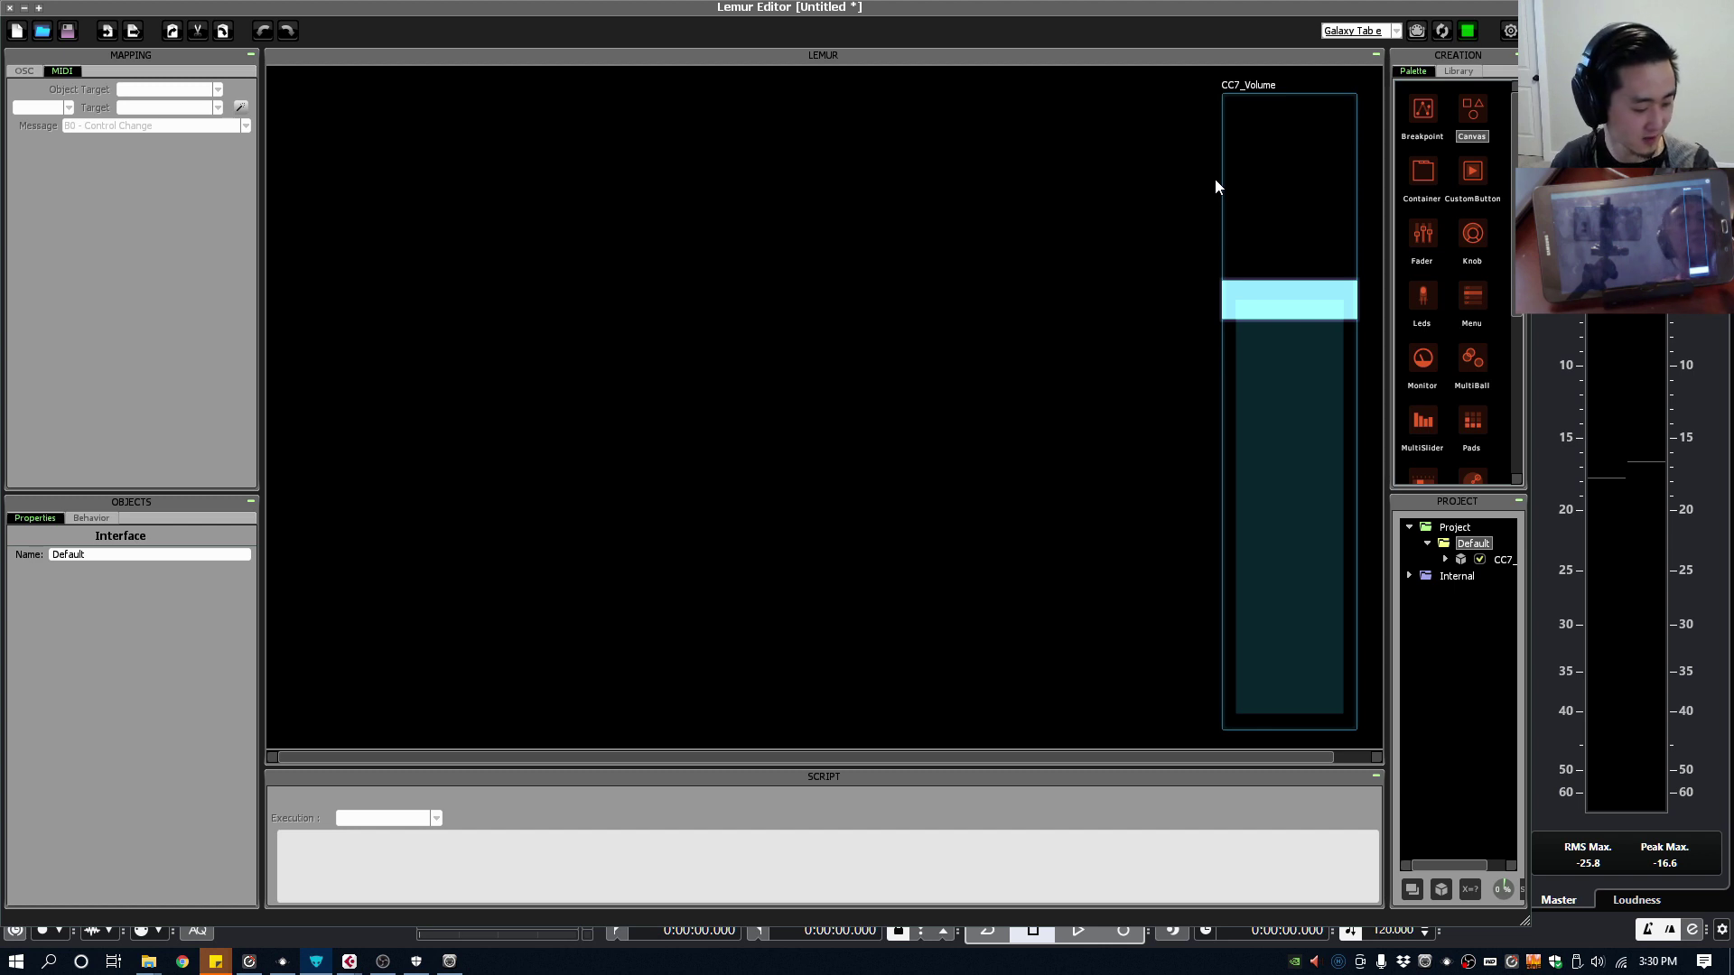
left_click(1245, 333)
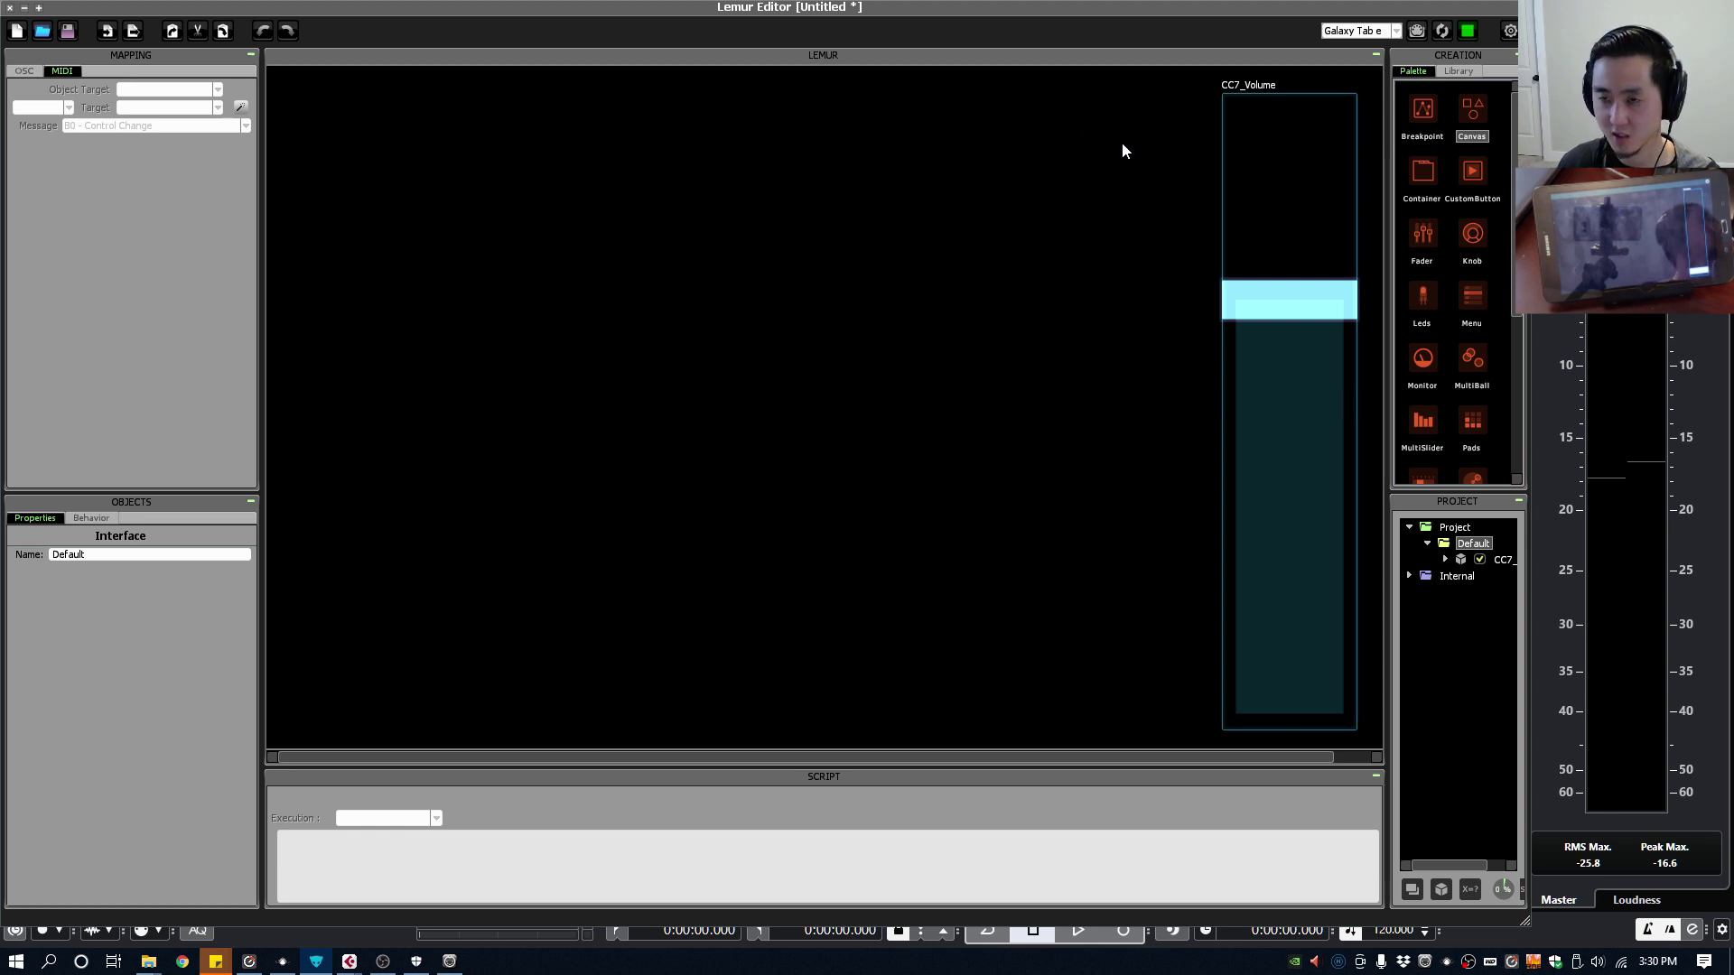
left_click(1310, 204)
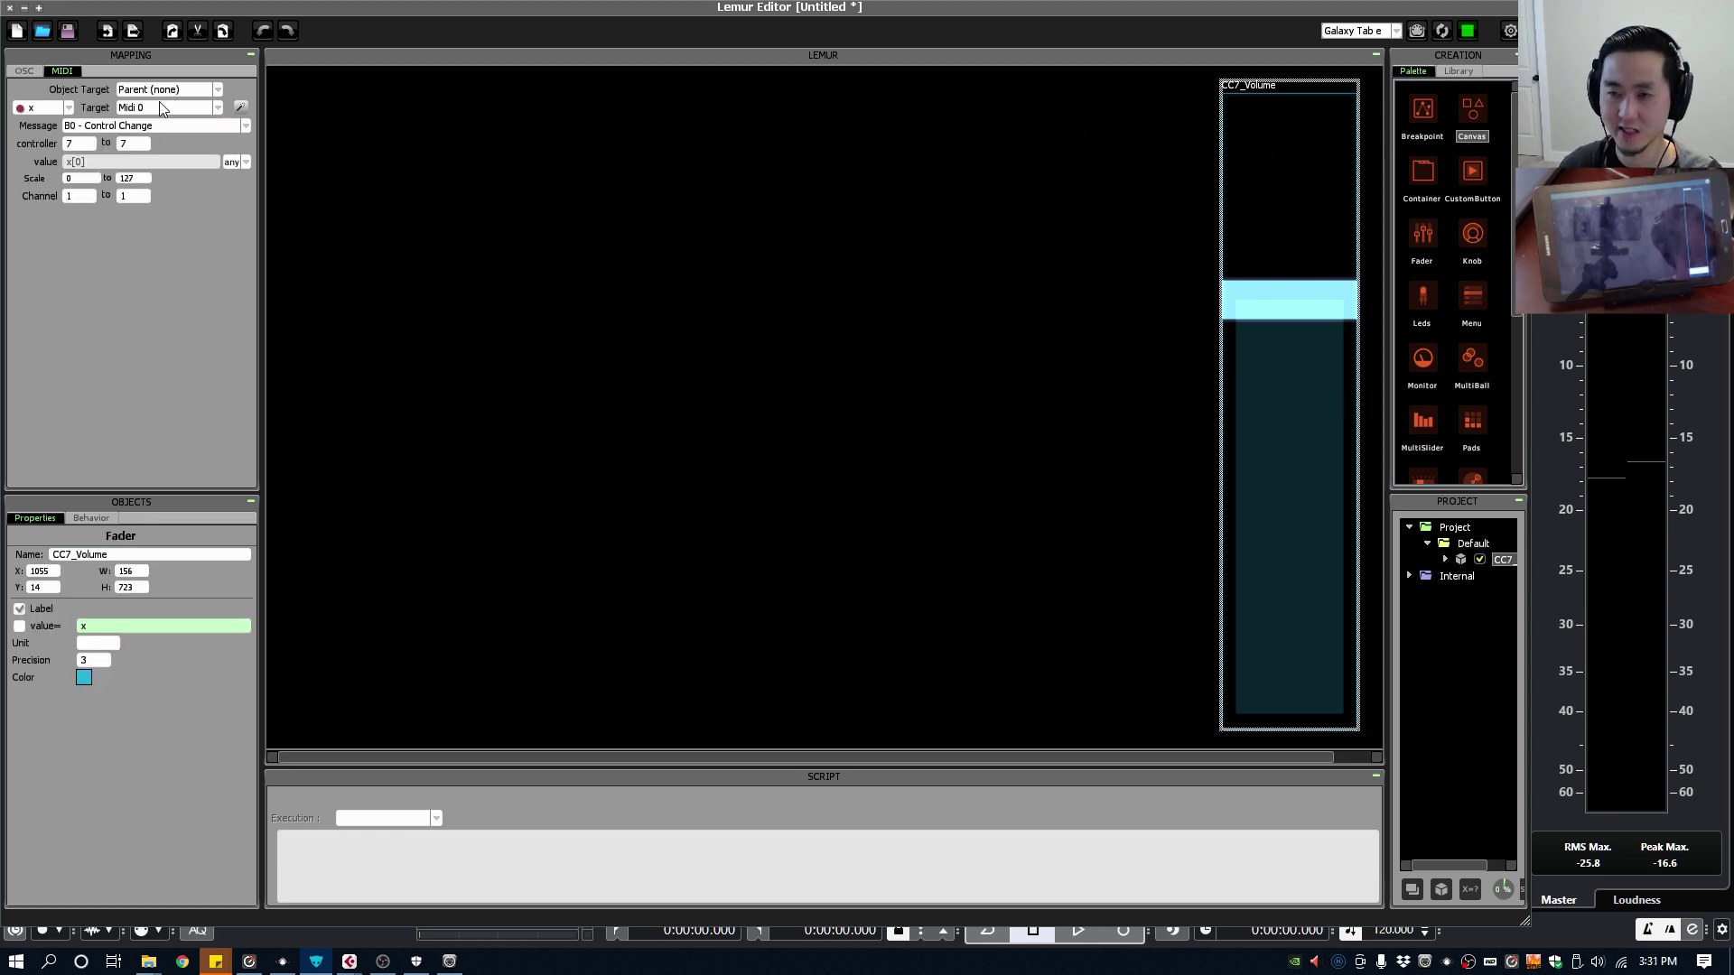
left_click(99, 128)
left_click(88, 169)
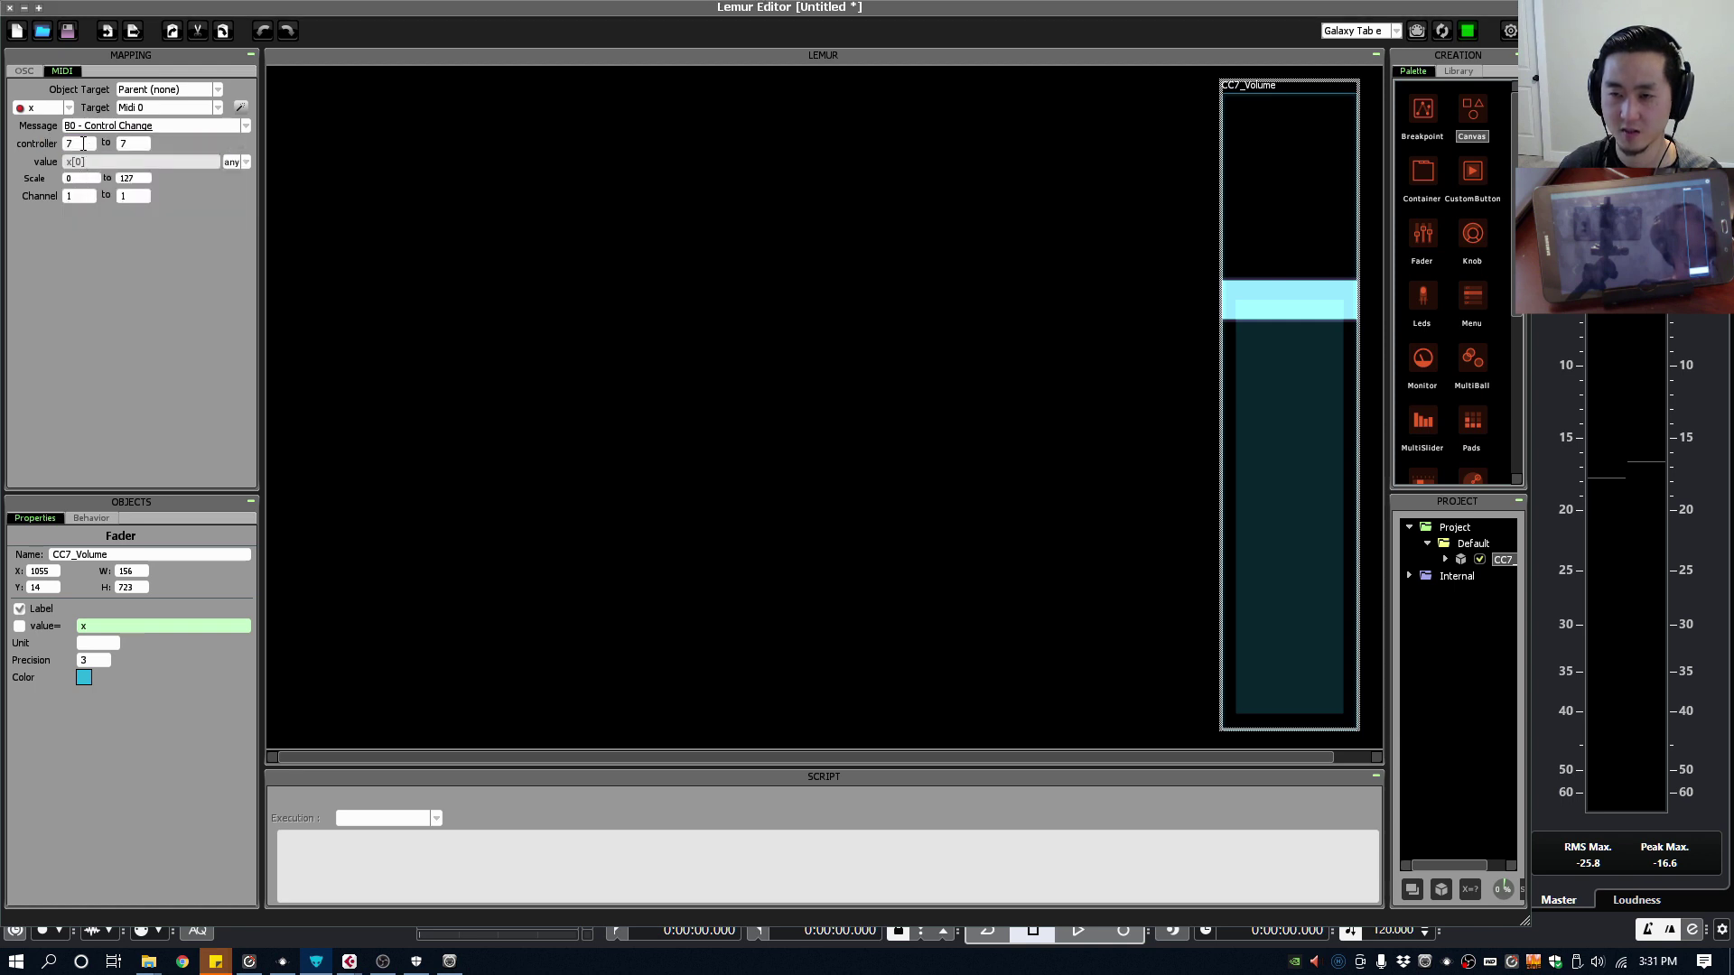
left_click(68, 144)
left_click(931, 460)
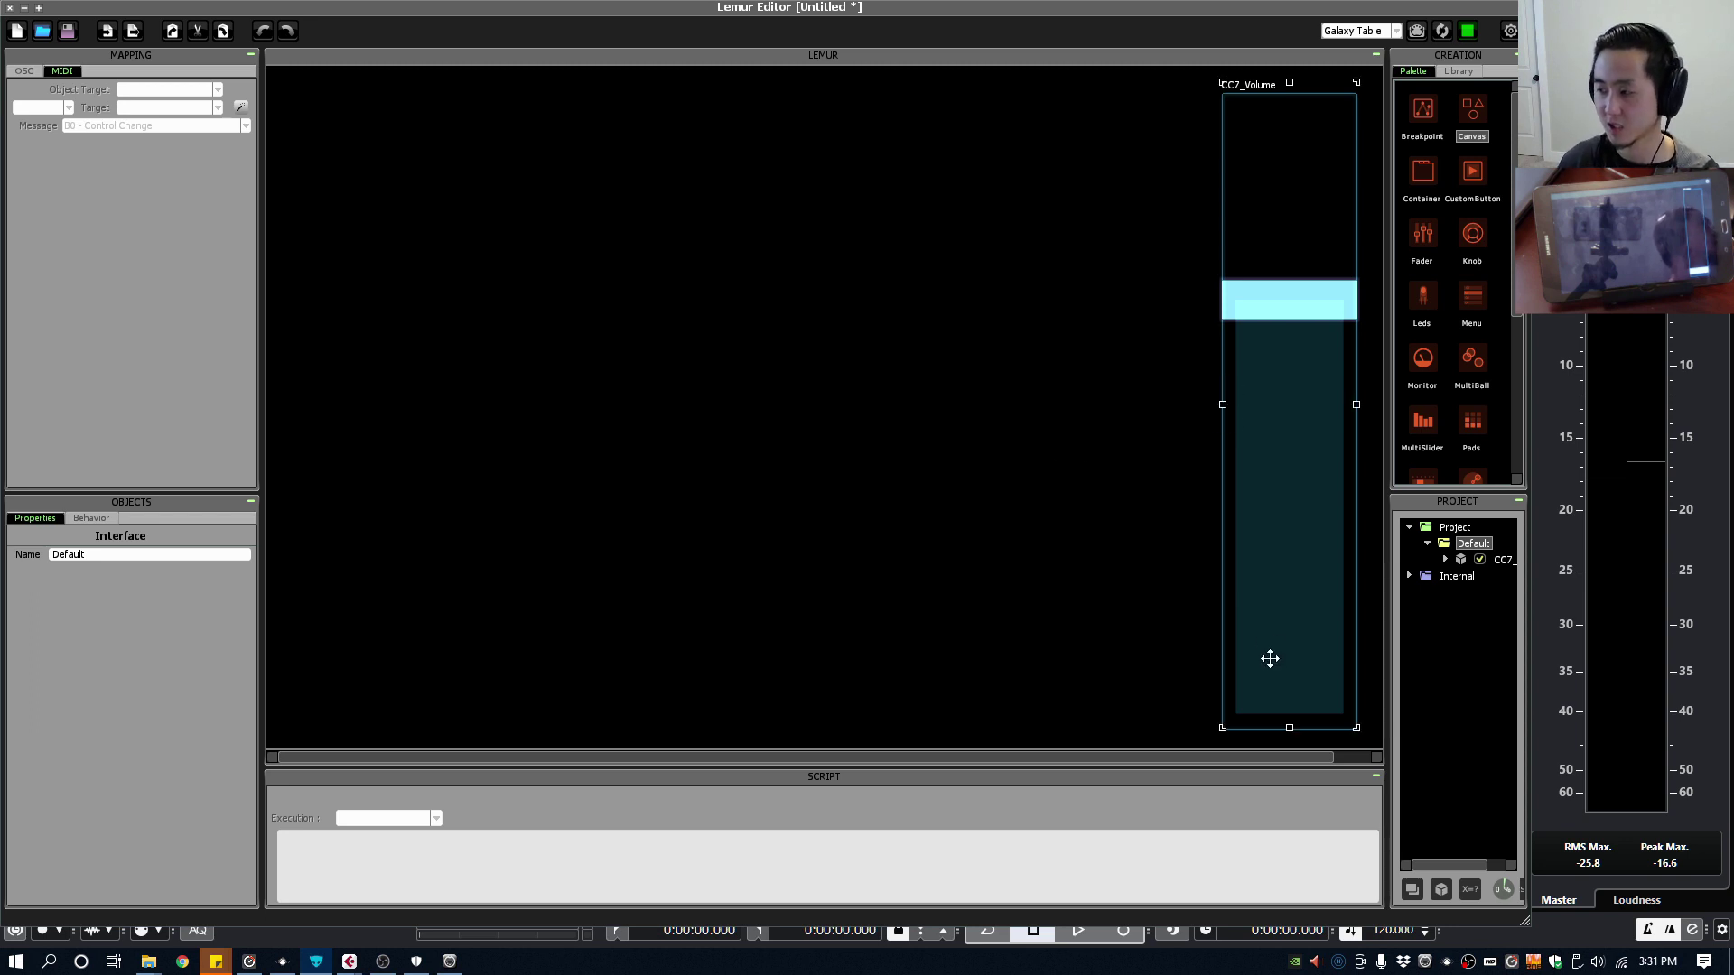
left_click(1441, 890)
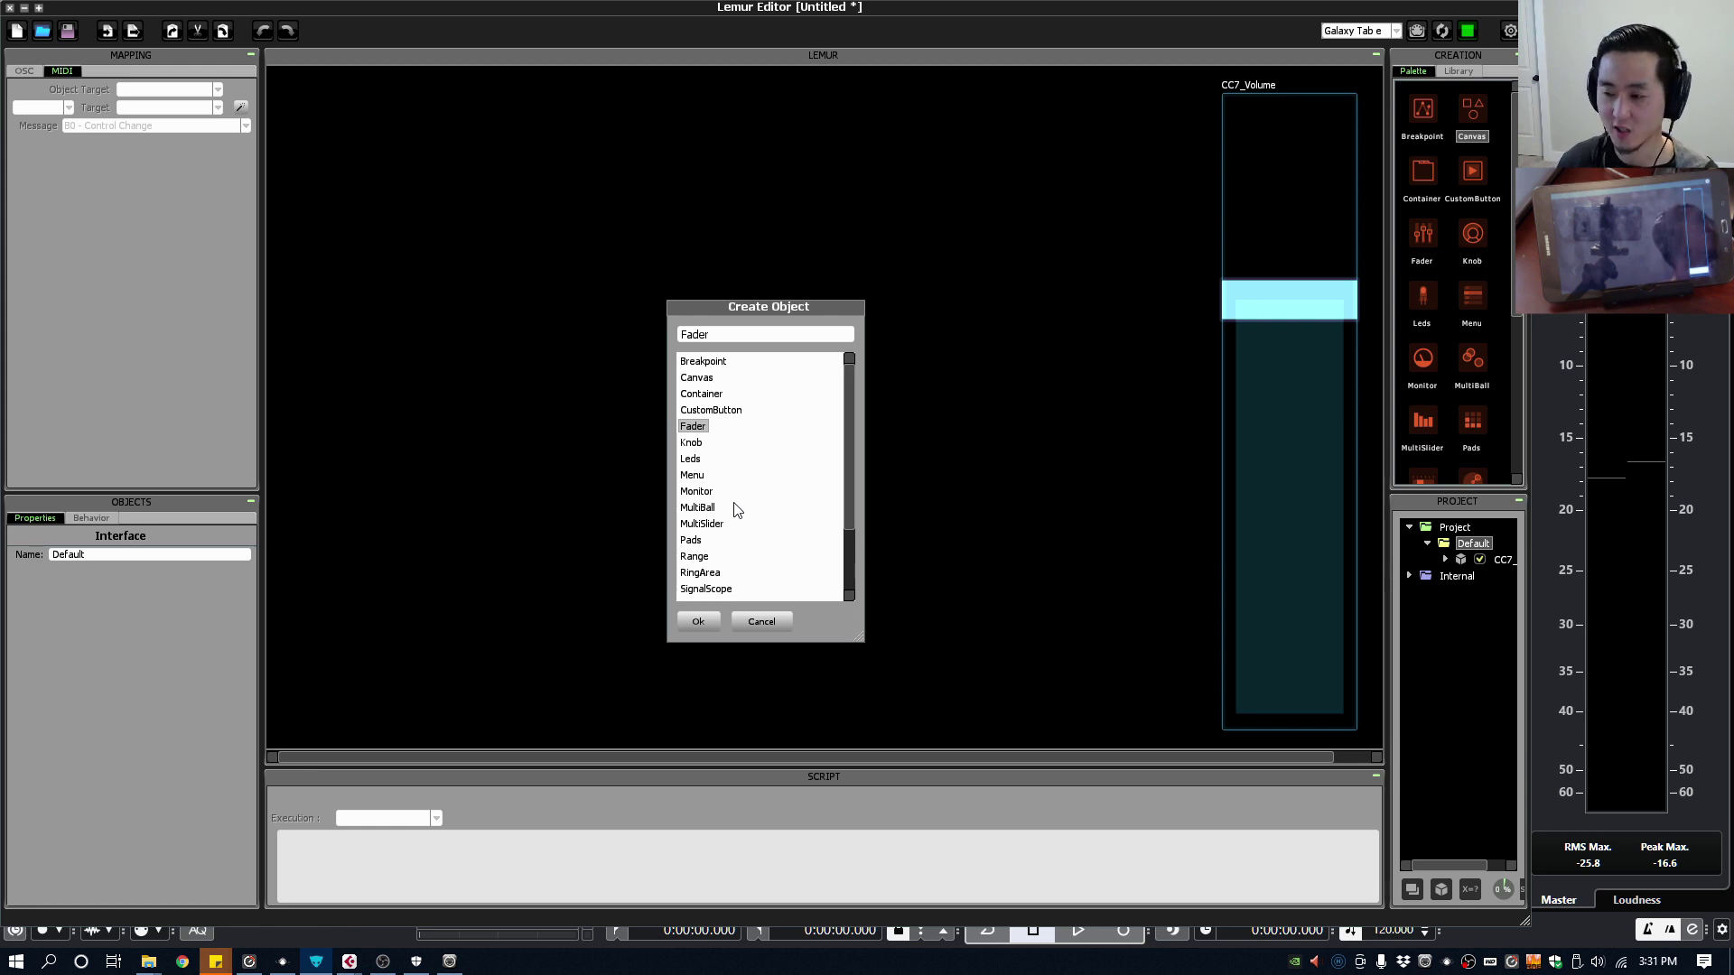
left_click(698, 622)
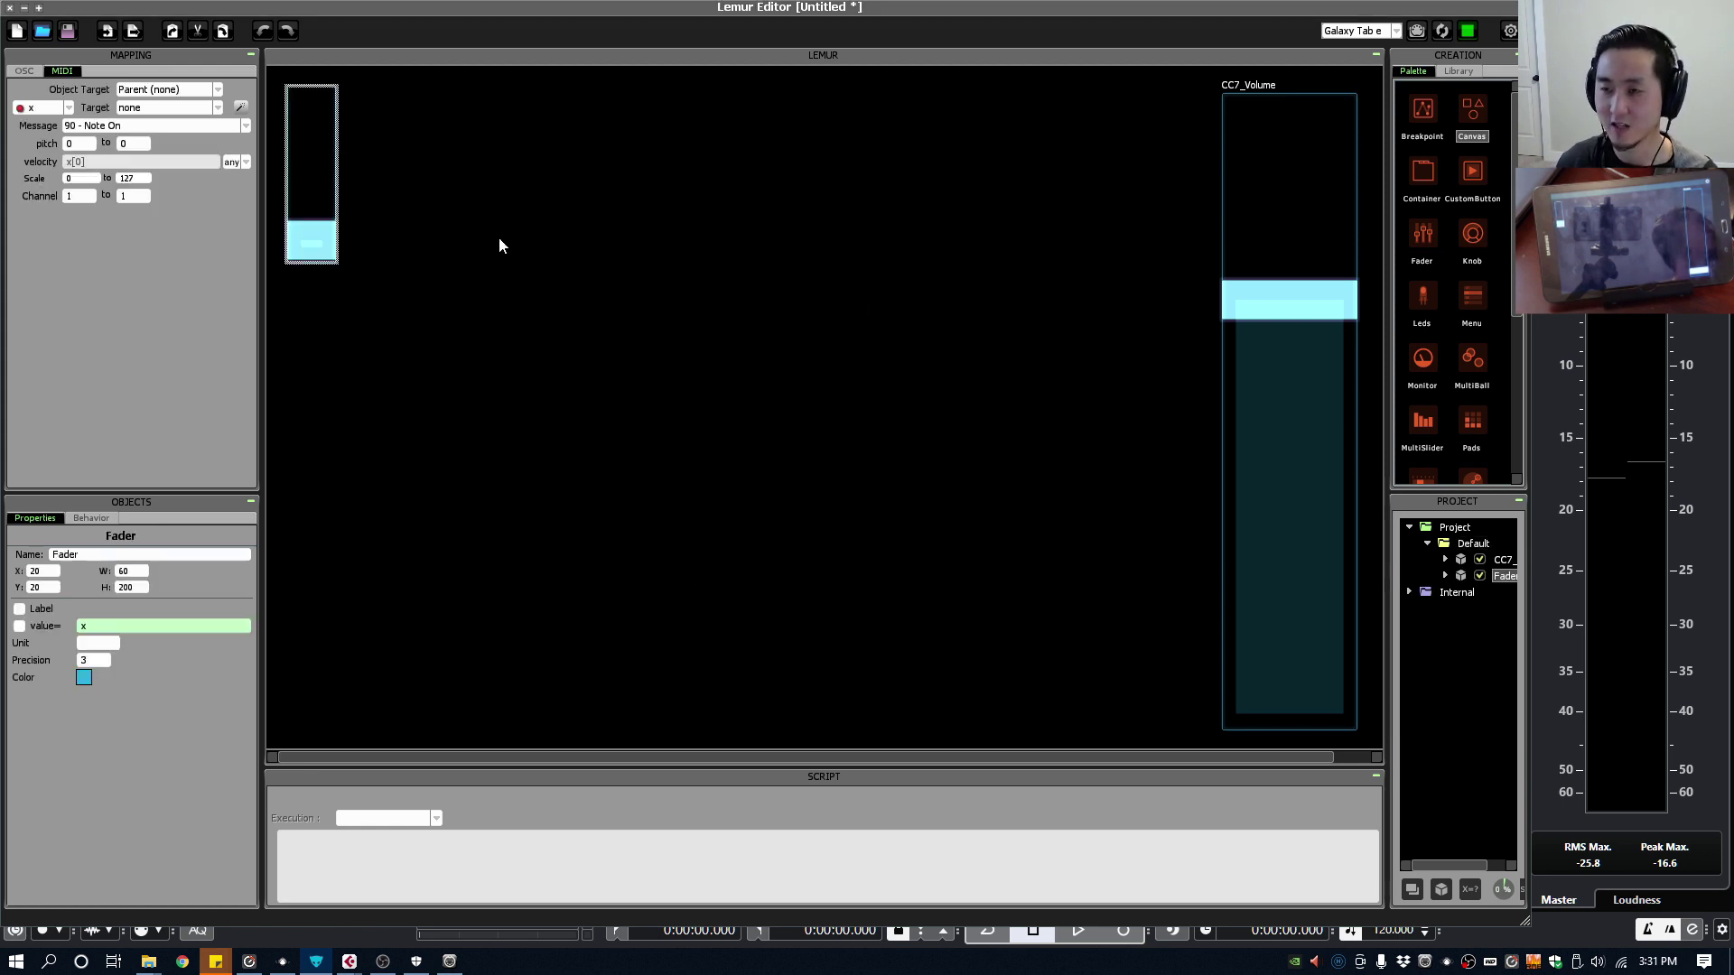
left_click(325, 136)
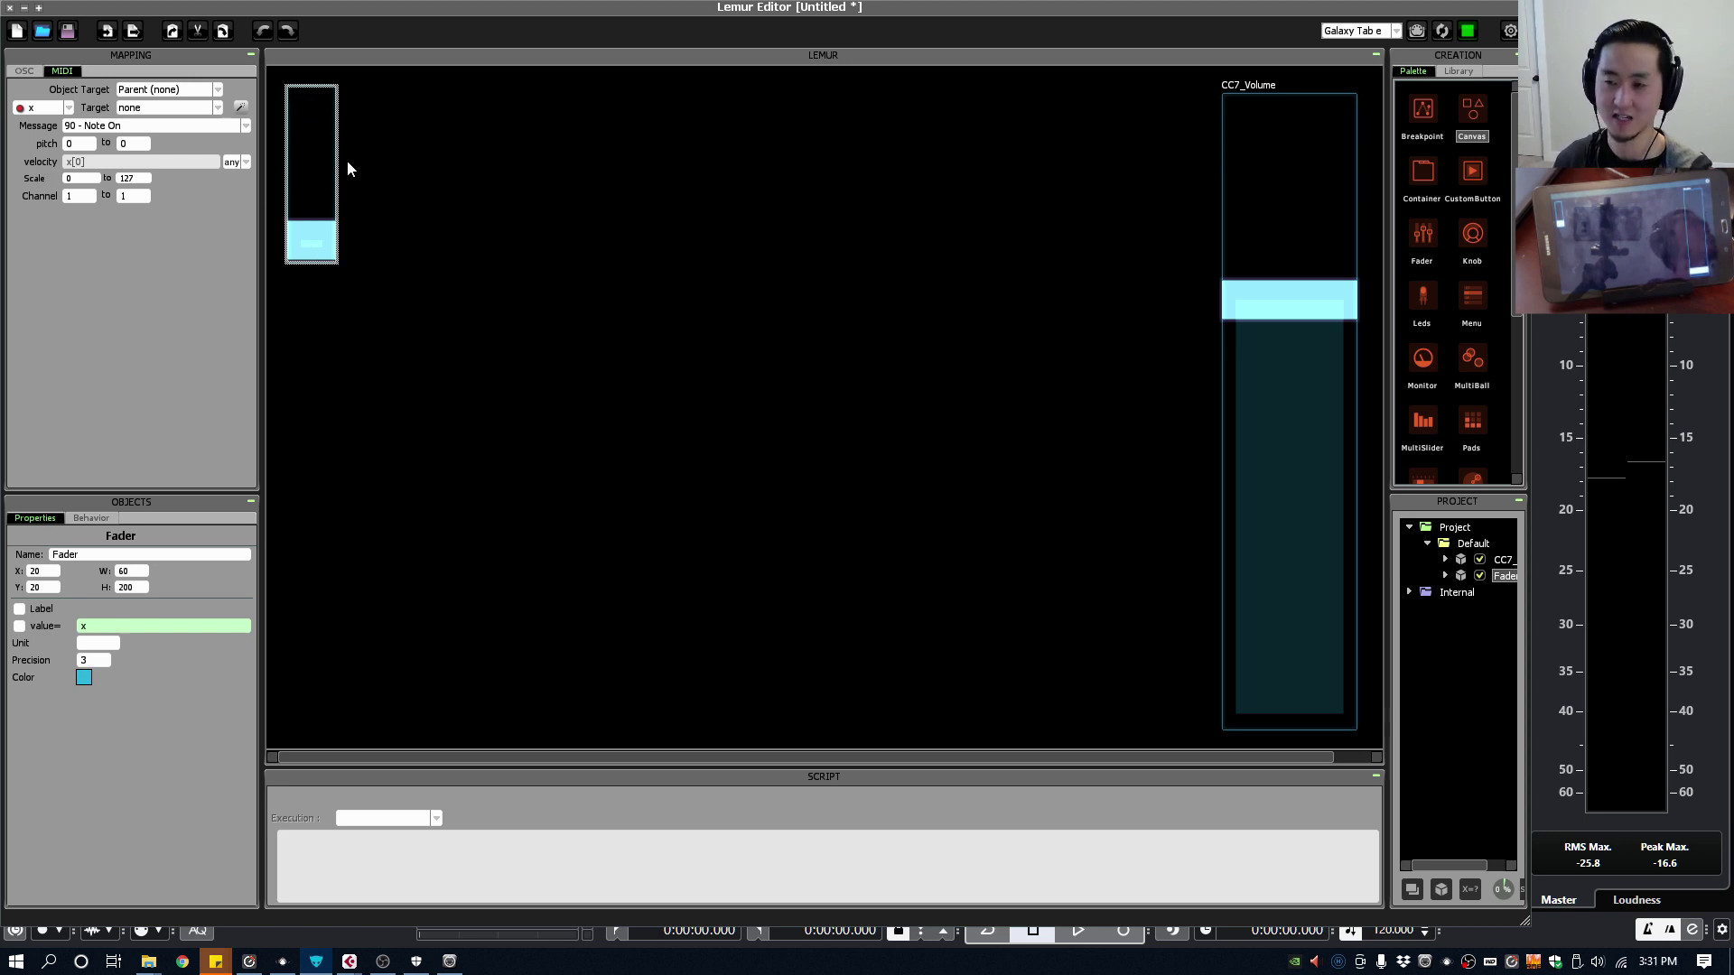
key("Delete")
Step: Copy and paste the CC7_Volume fader, placing the copy just left of it
left_click(1256, 223)
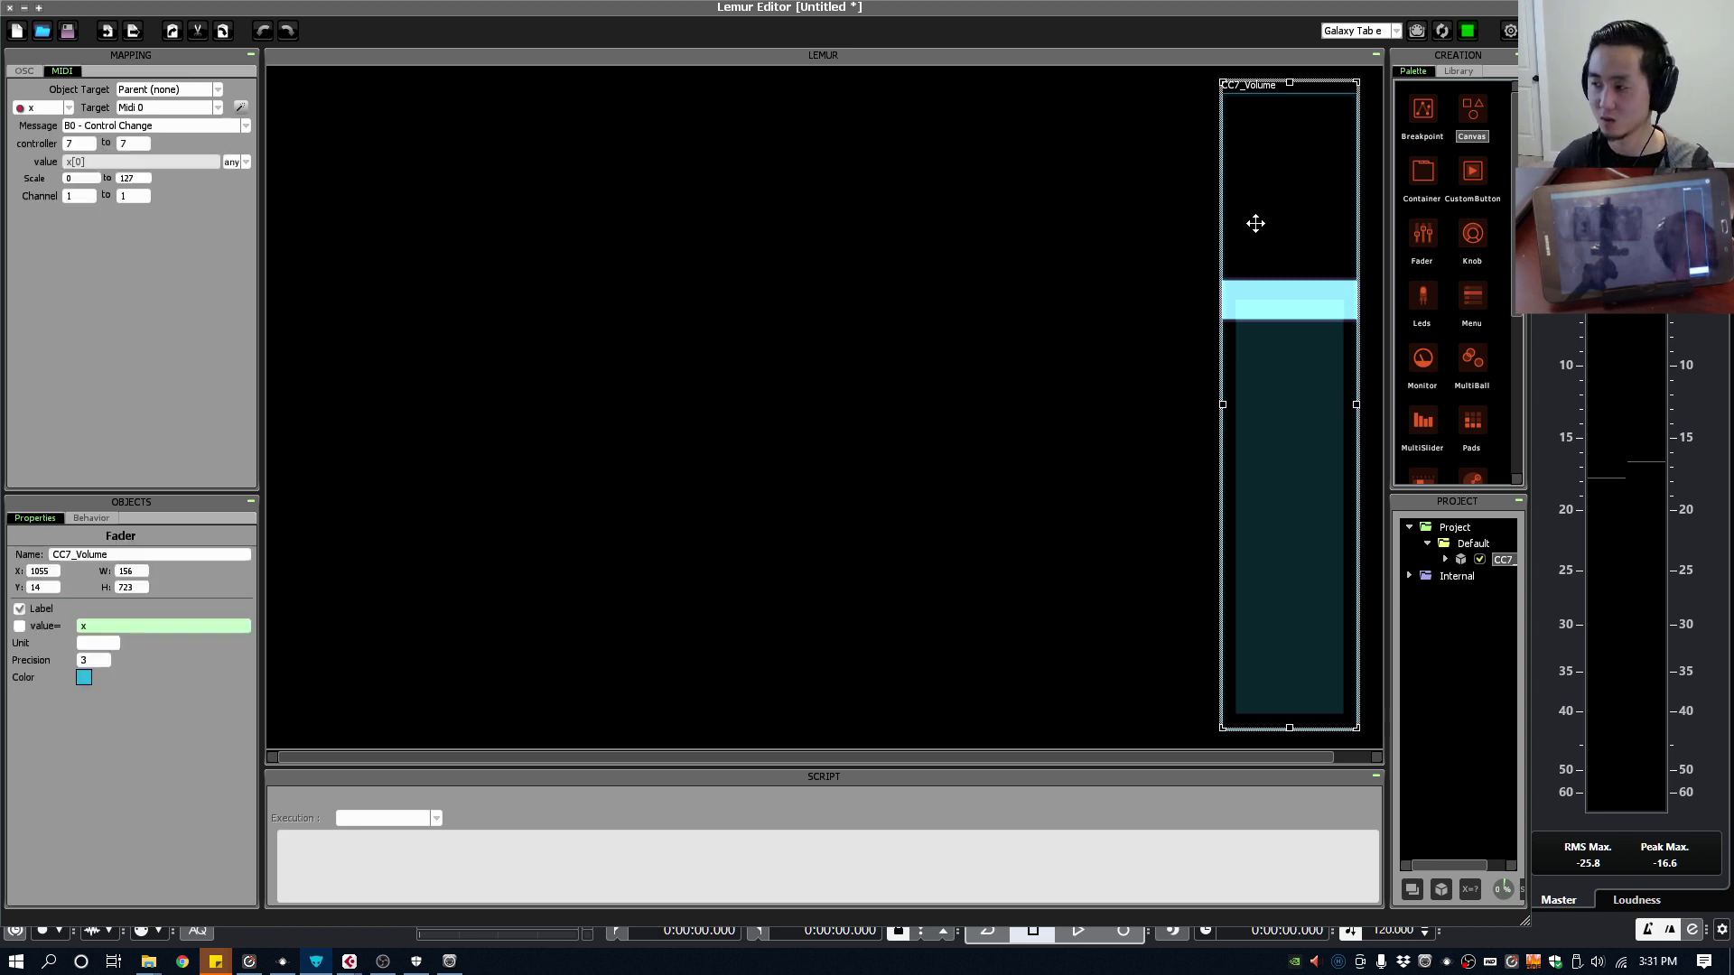
right_click(1255, 223)
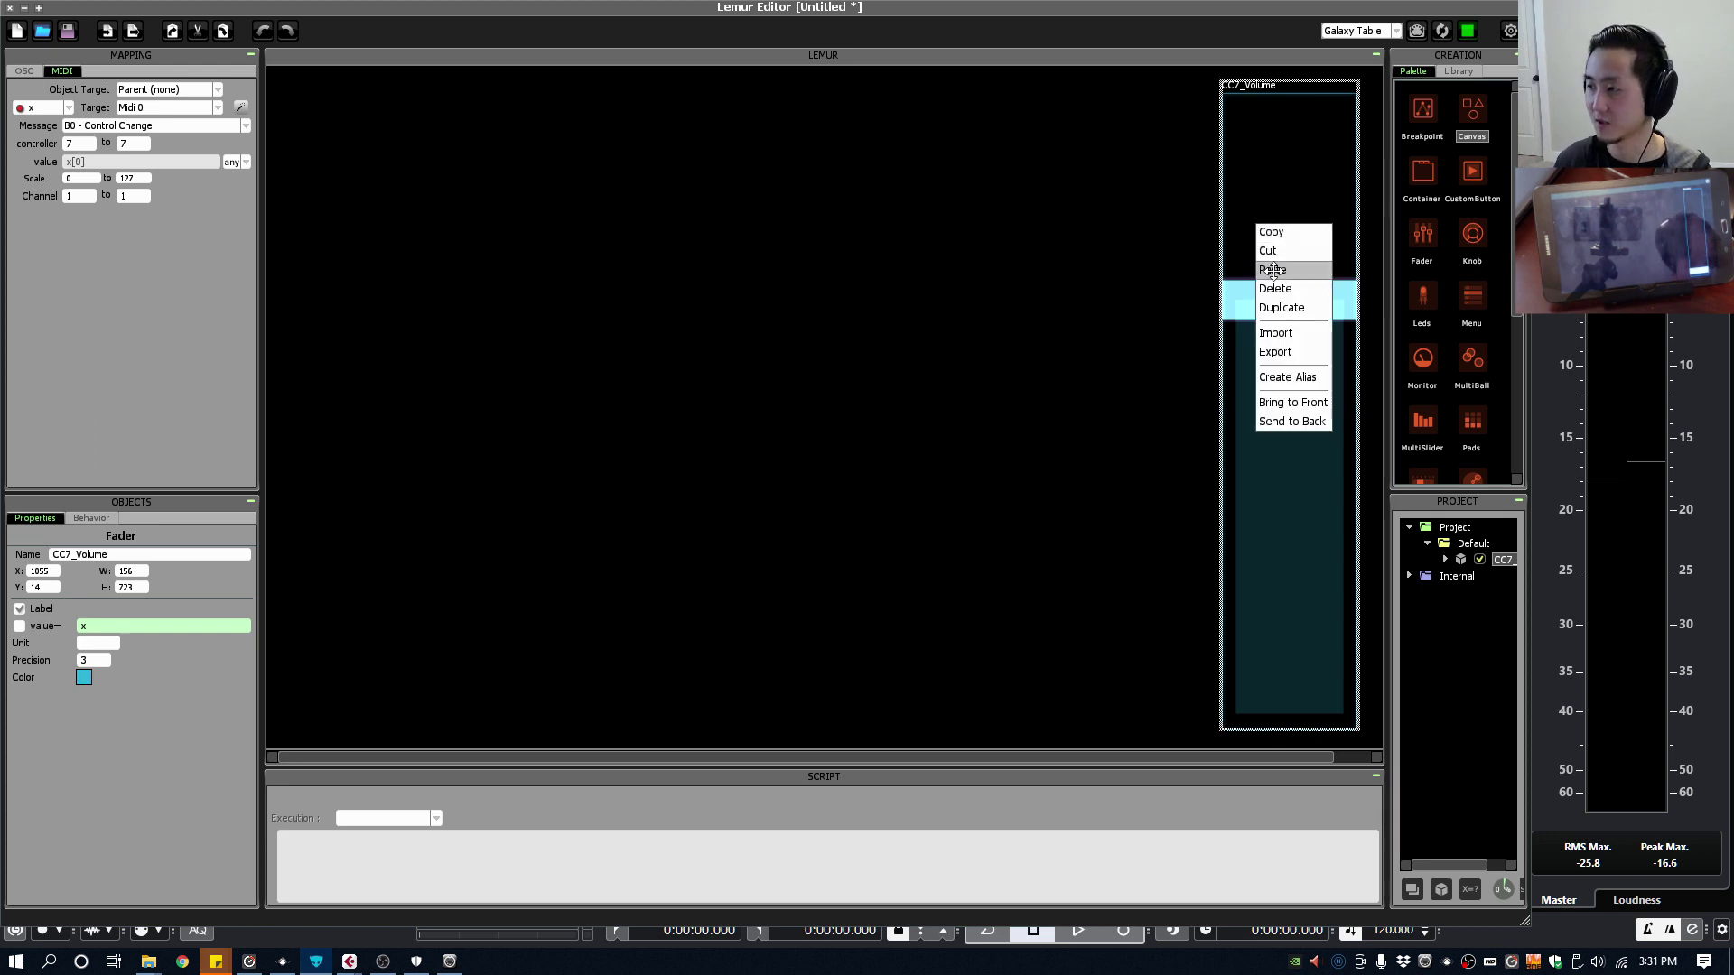
left_click(1165, 257)
right_click(1061, 225)
left_click(1073, 264)
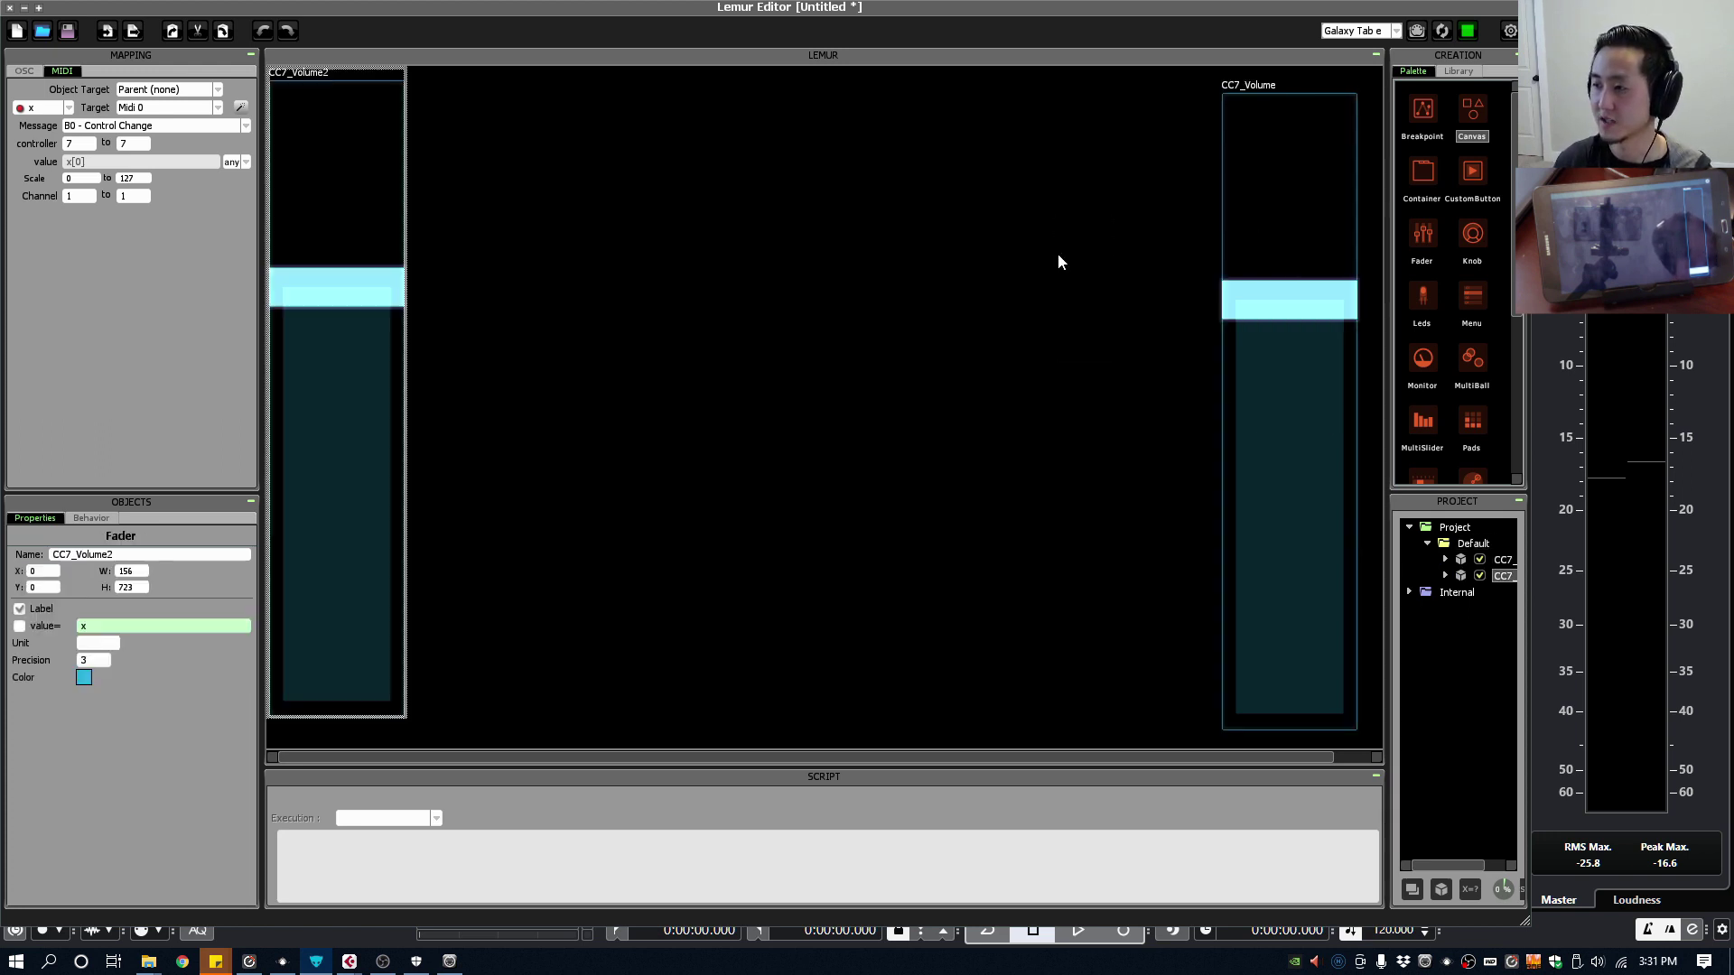
left_click_drag(374, 194, 1166, 212)
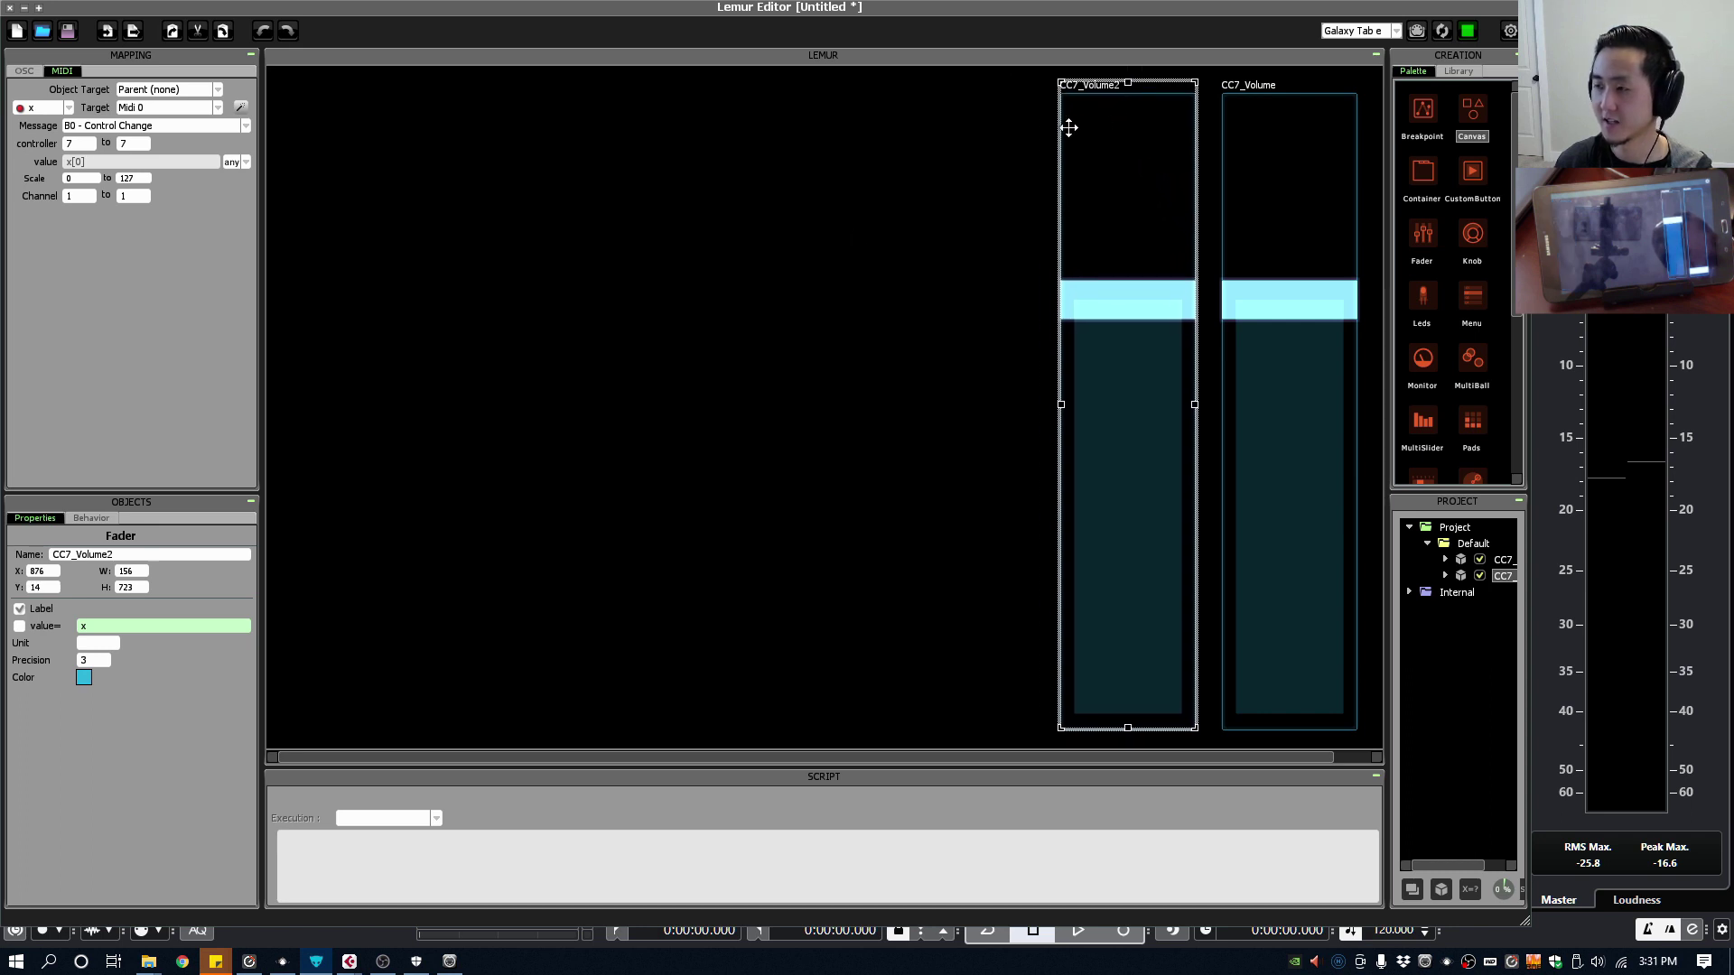
Step: Rename the copy CC11_Expression, set its controller to 11, and keep output Midi 0
left_click_drag(77, 554, 150, 556)
type("Expression")
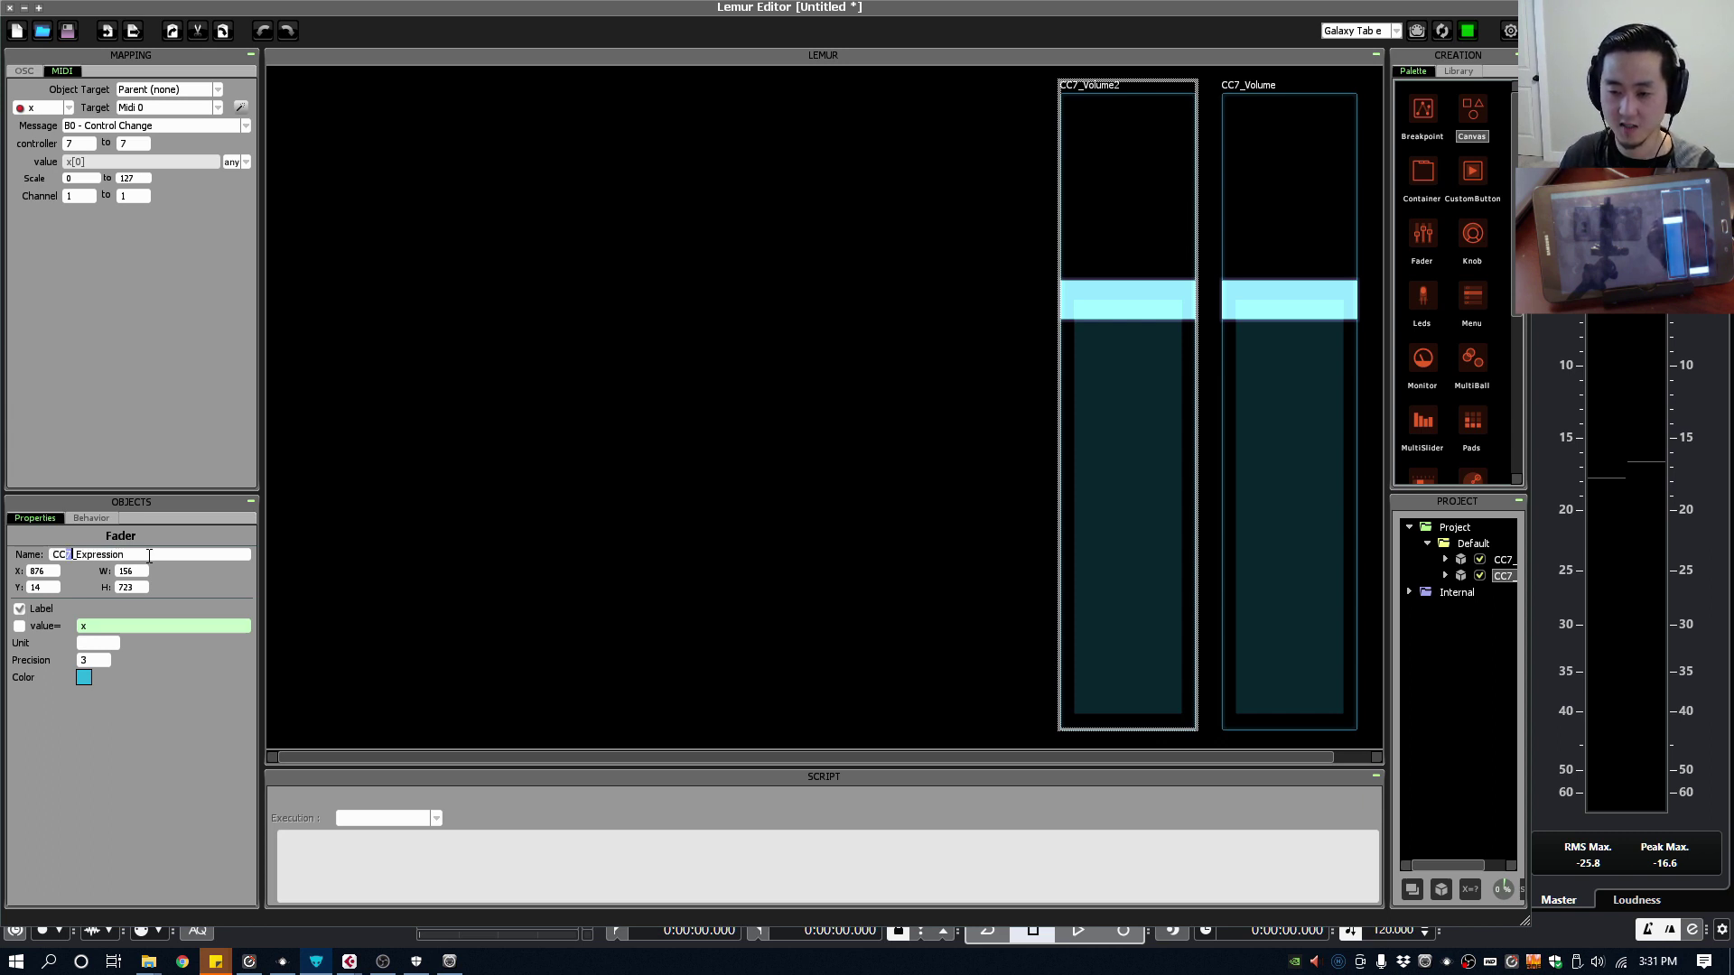
type("11")
key("Return")
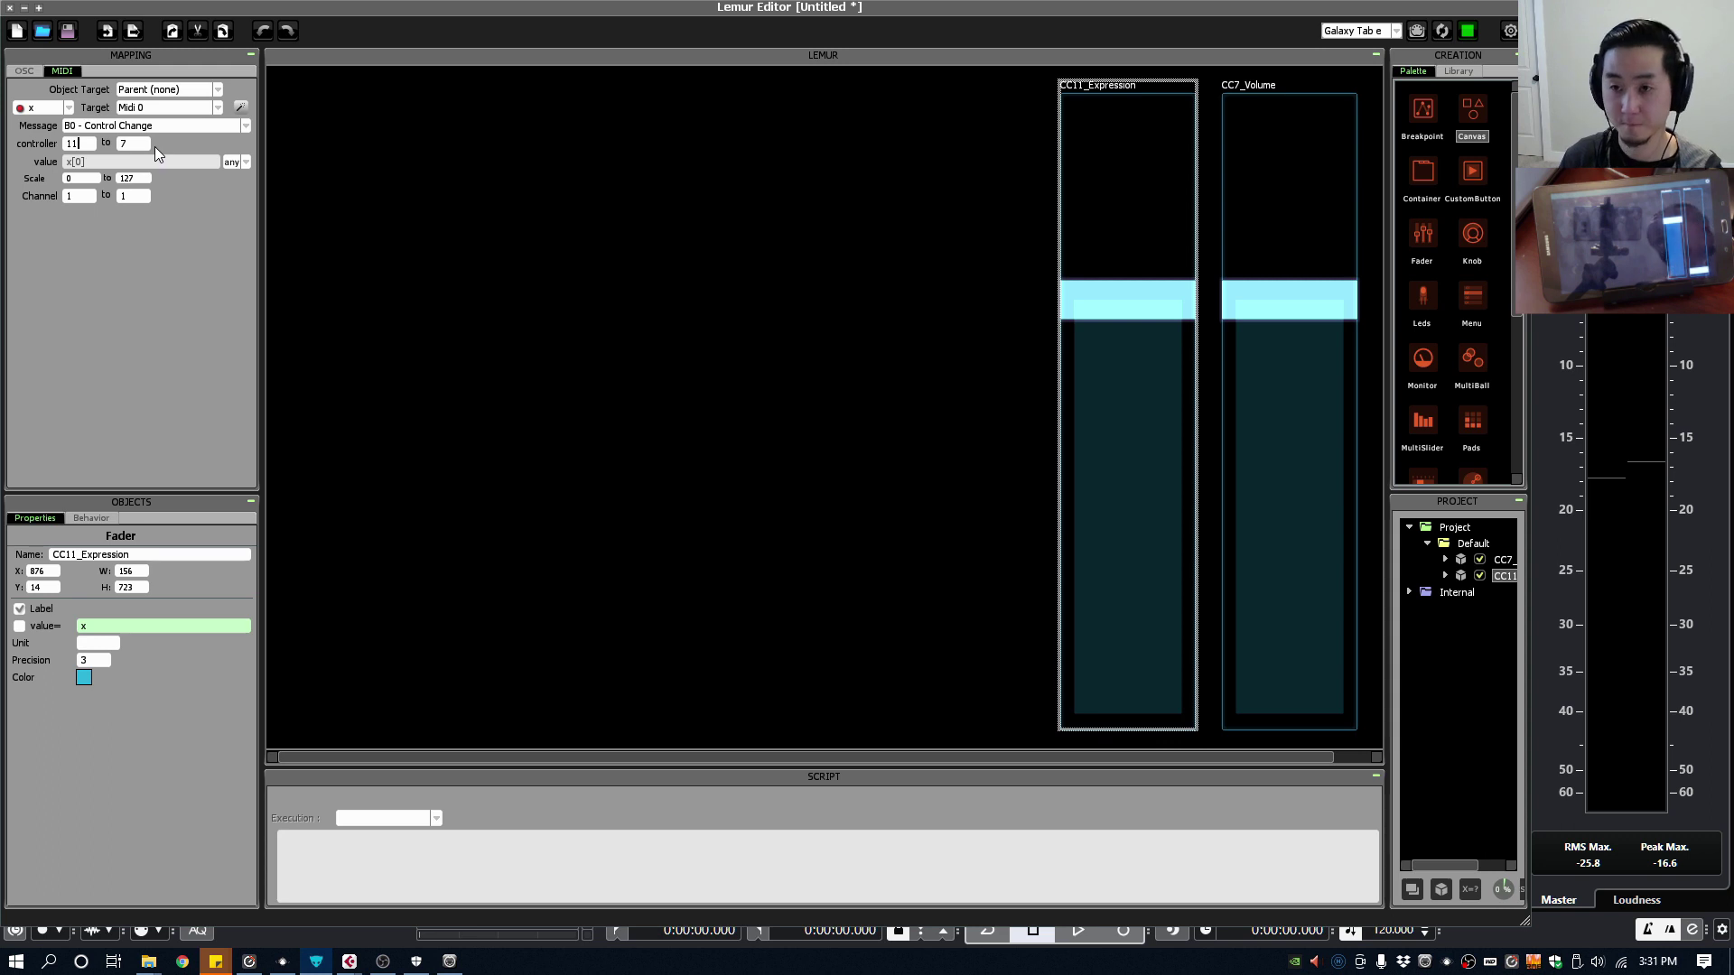
key("Tab")
type("11")
key("Return")
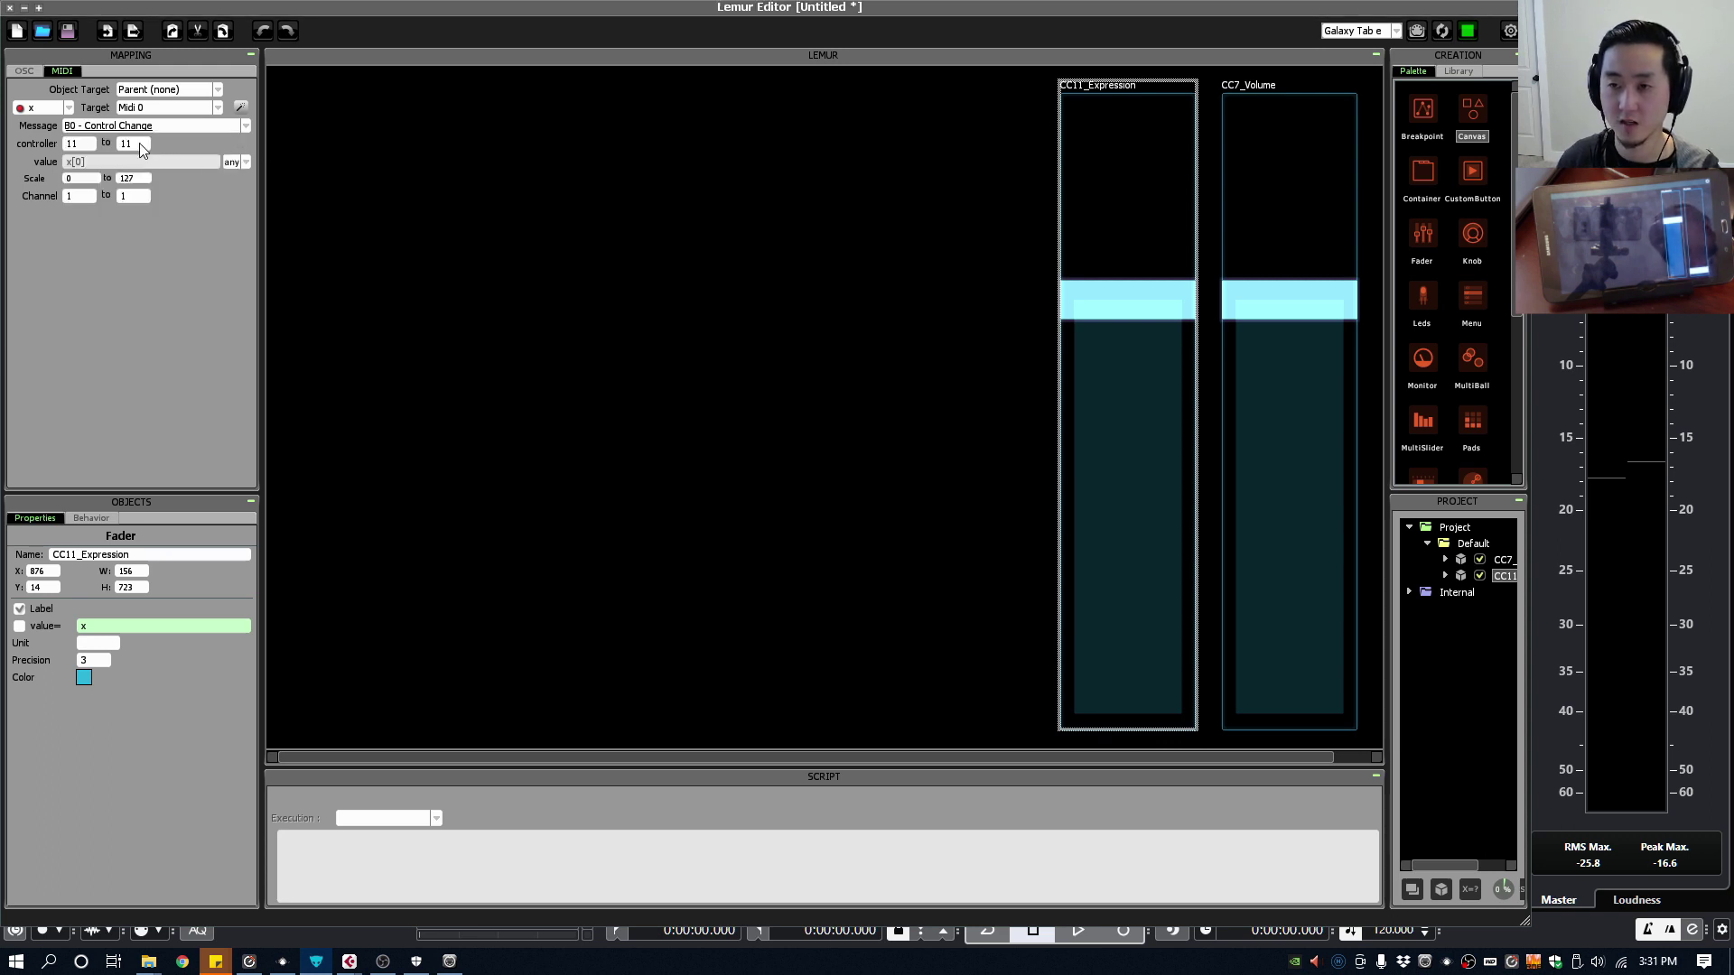
left_click(137, 128)
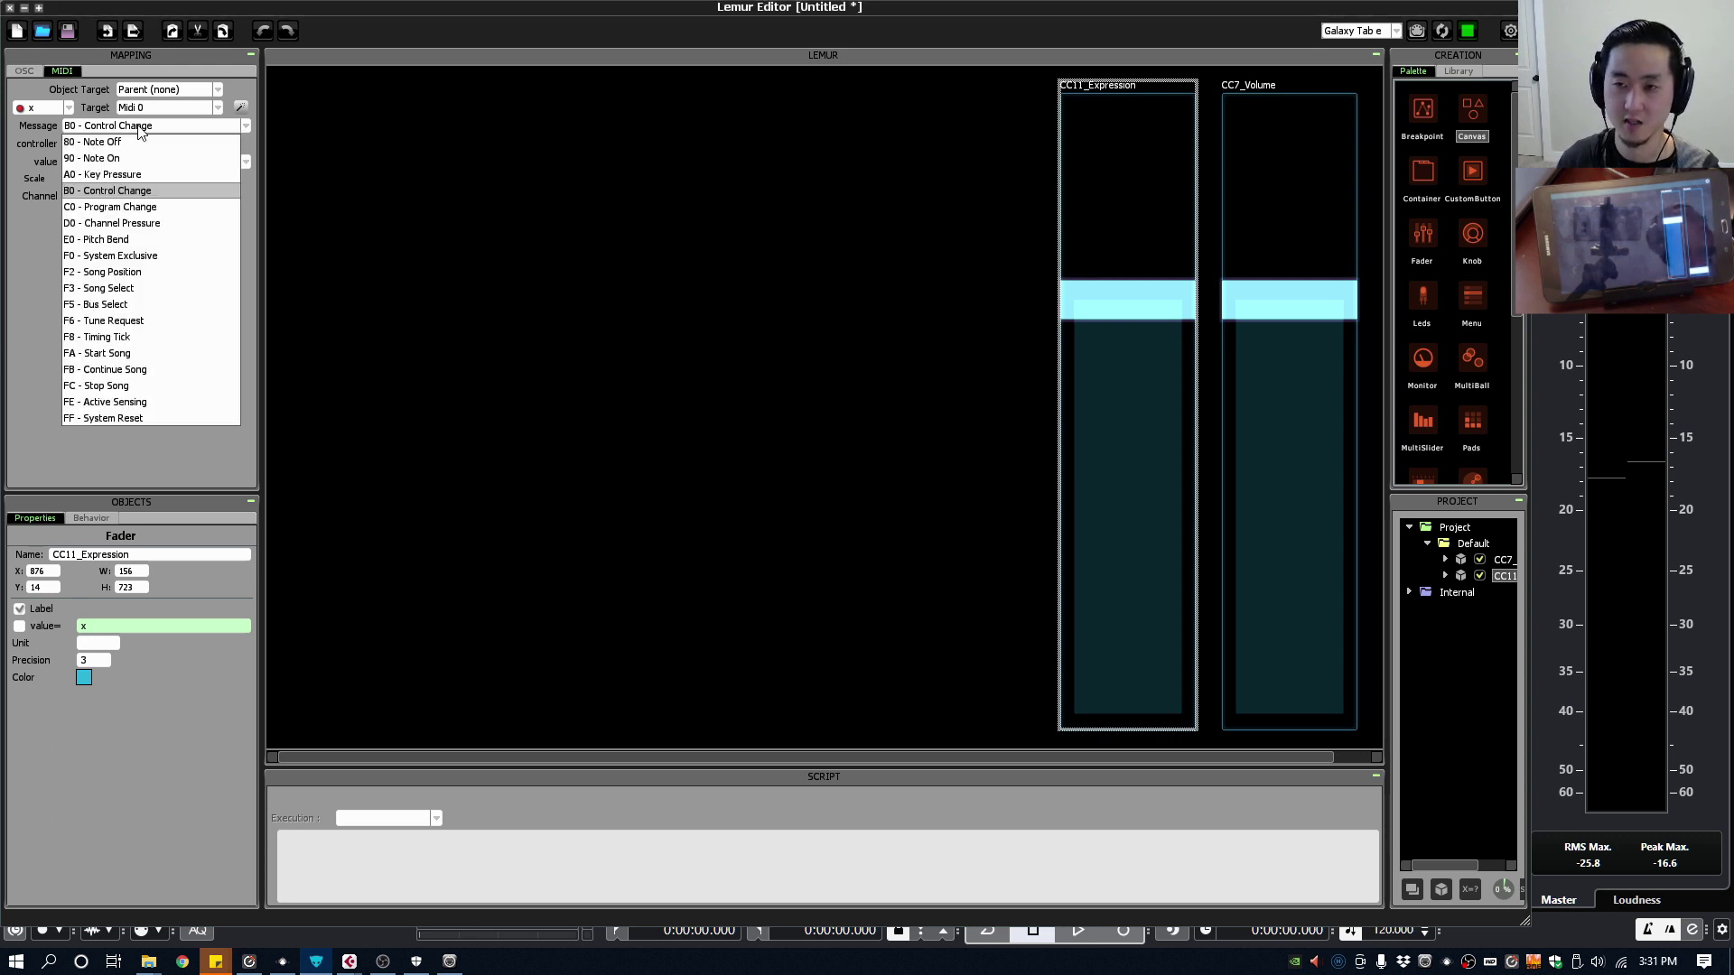
left_click(196, 112)
left_click(197, 111)
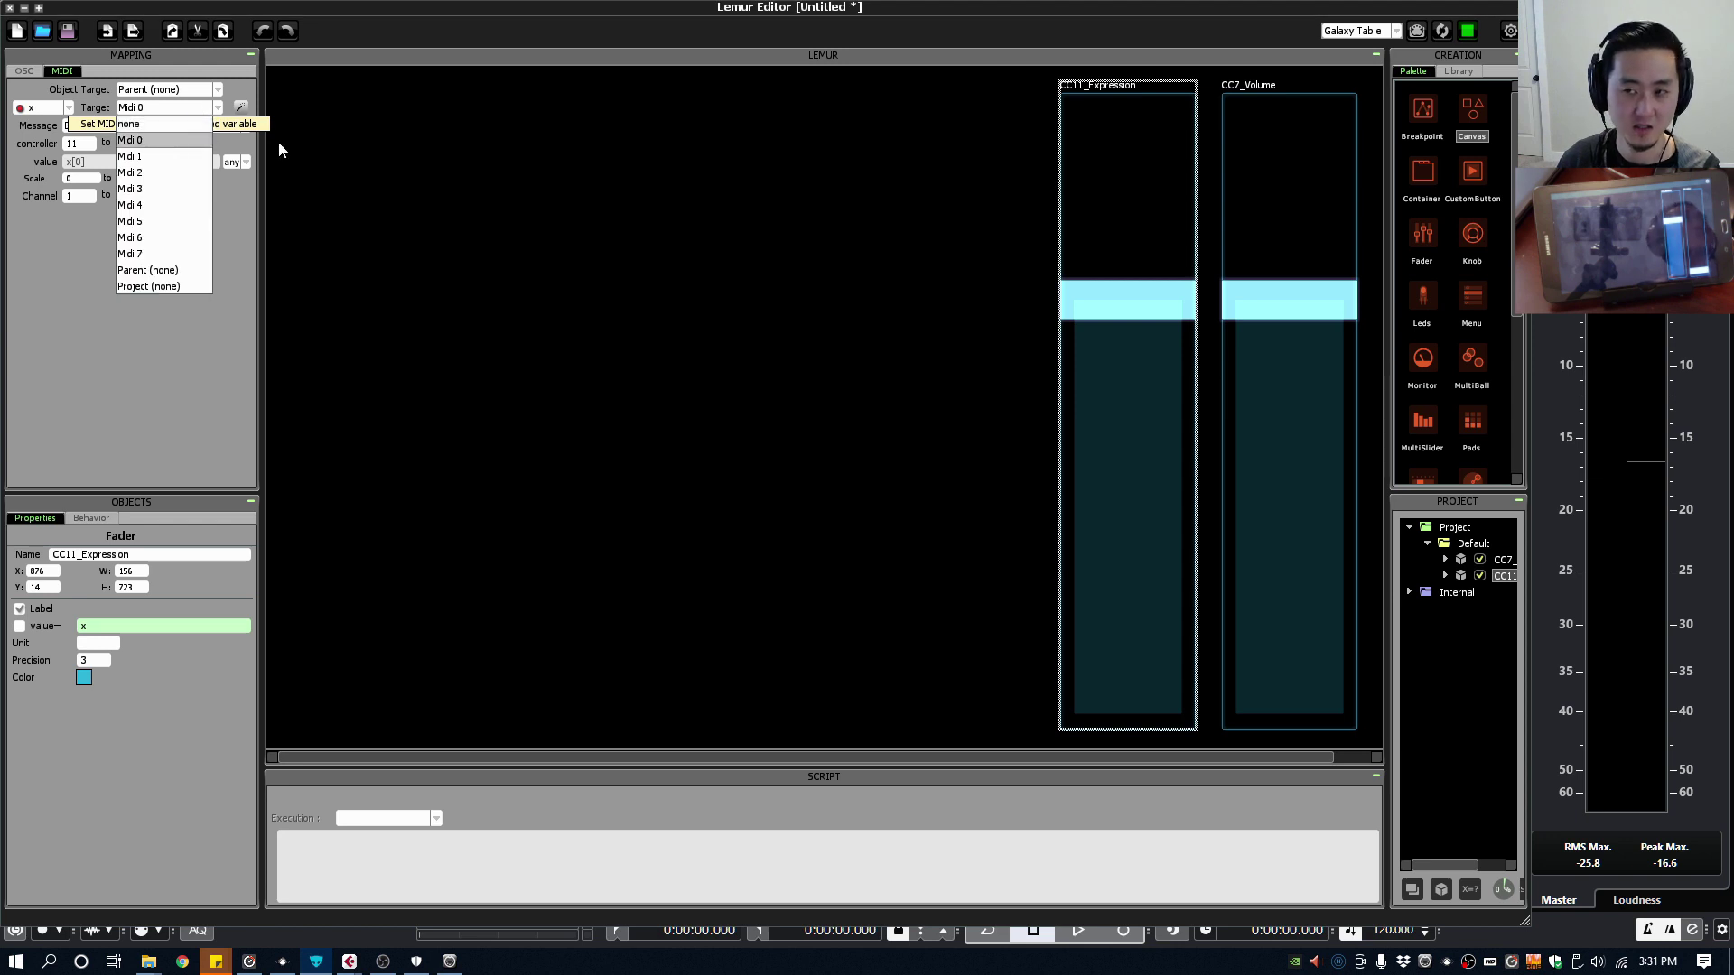
left_click(362, 164)
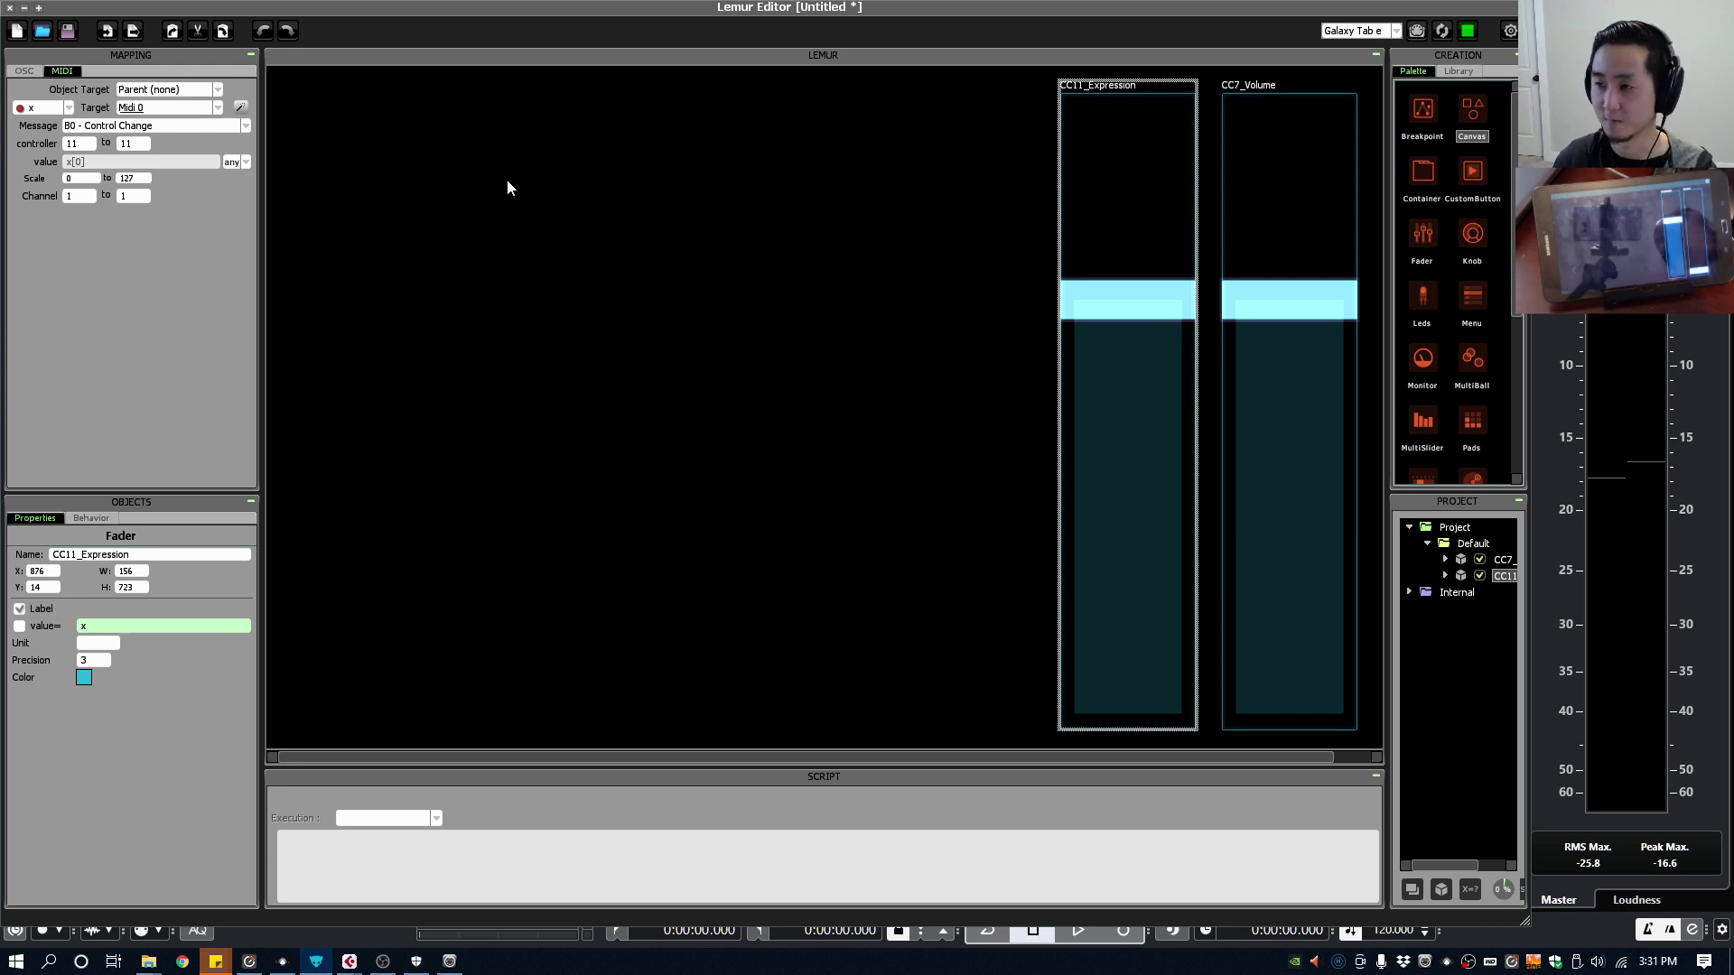
Step: Paste another fader beside CC11_Expression, set controller 1, and rename it CC1_Mod
key("ctrl+v")
left_click_drag(356, 181, 982, 191)
left_click(176, 126)
left_click(100, 134)
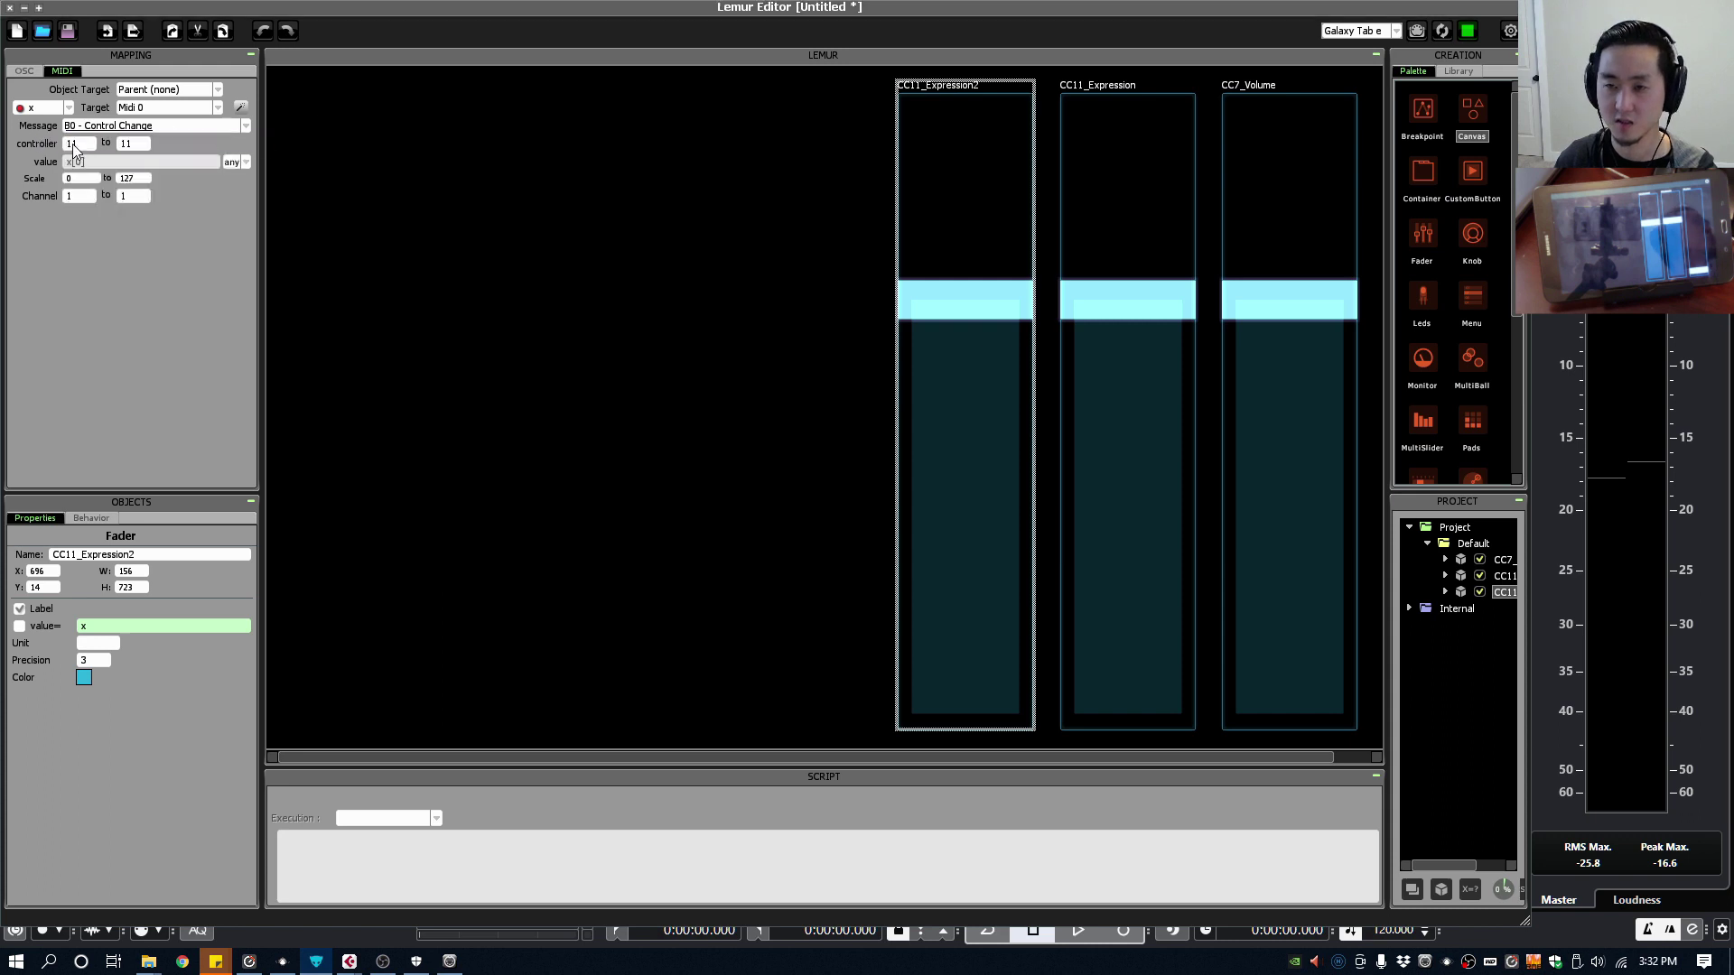
double_click(132, 146)
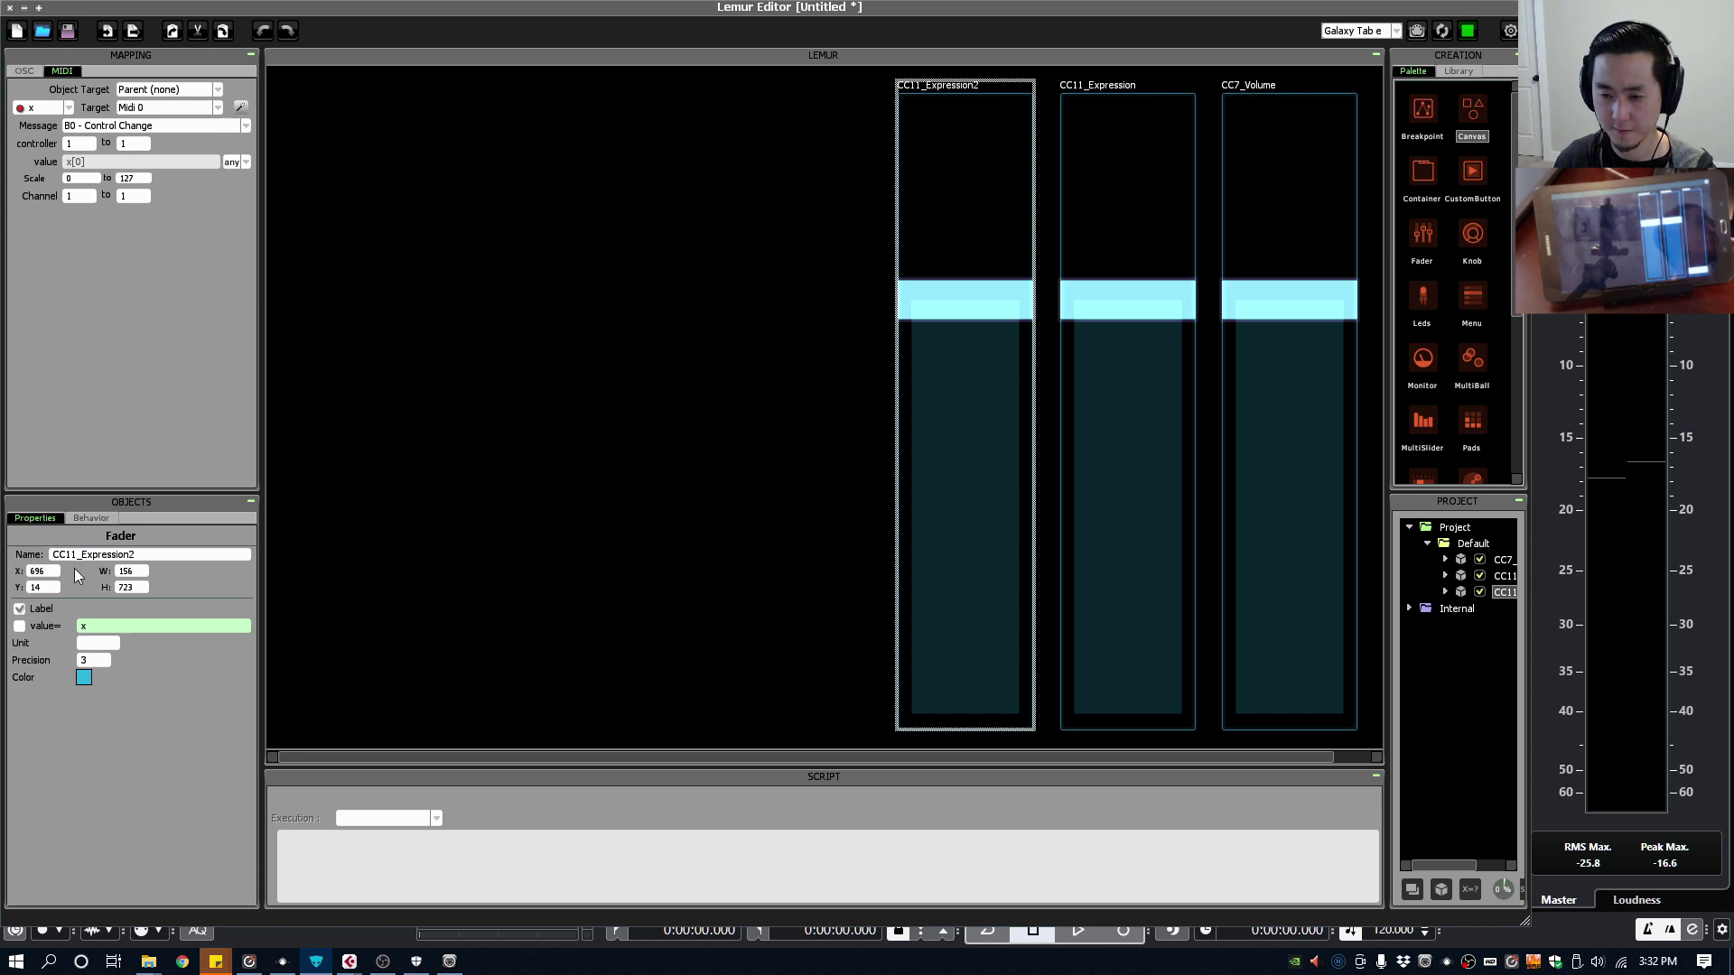
left_click_drag(66, 556, 72, 554)
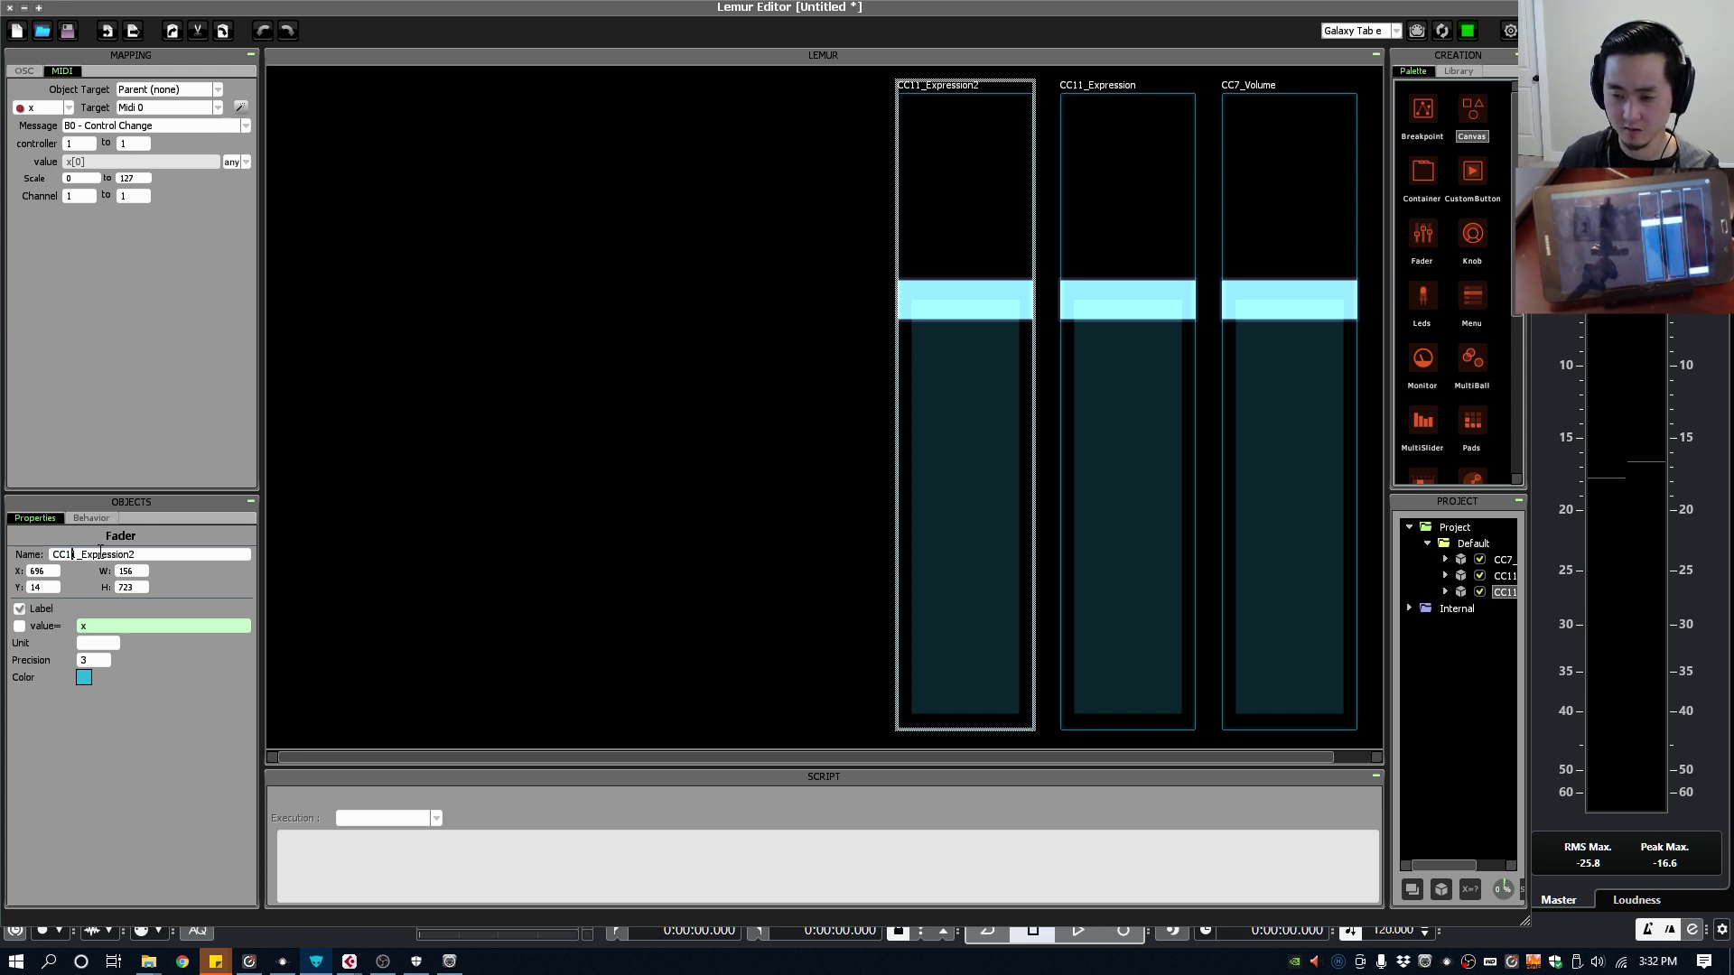
double_click(100, 554)
type("Mod")
left_click(399, 473)
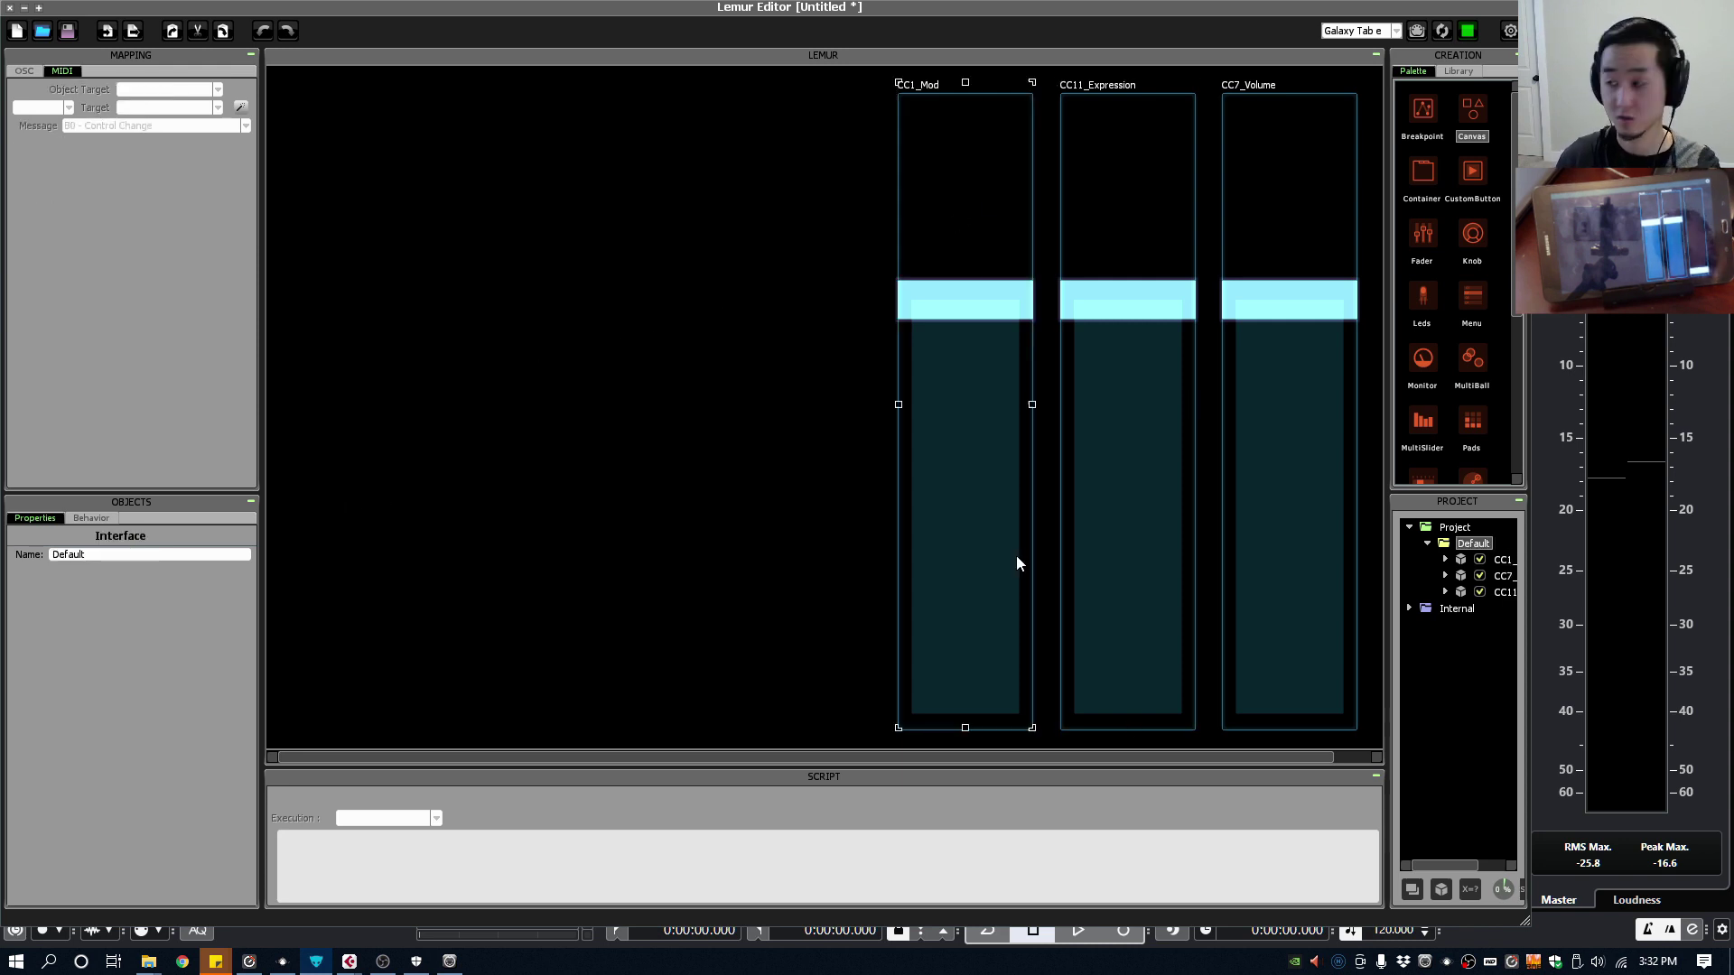
Step: Create a Knob object and enlarge it to about 187 pixels
left_click(1441, 890)
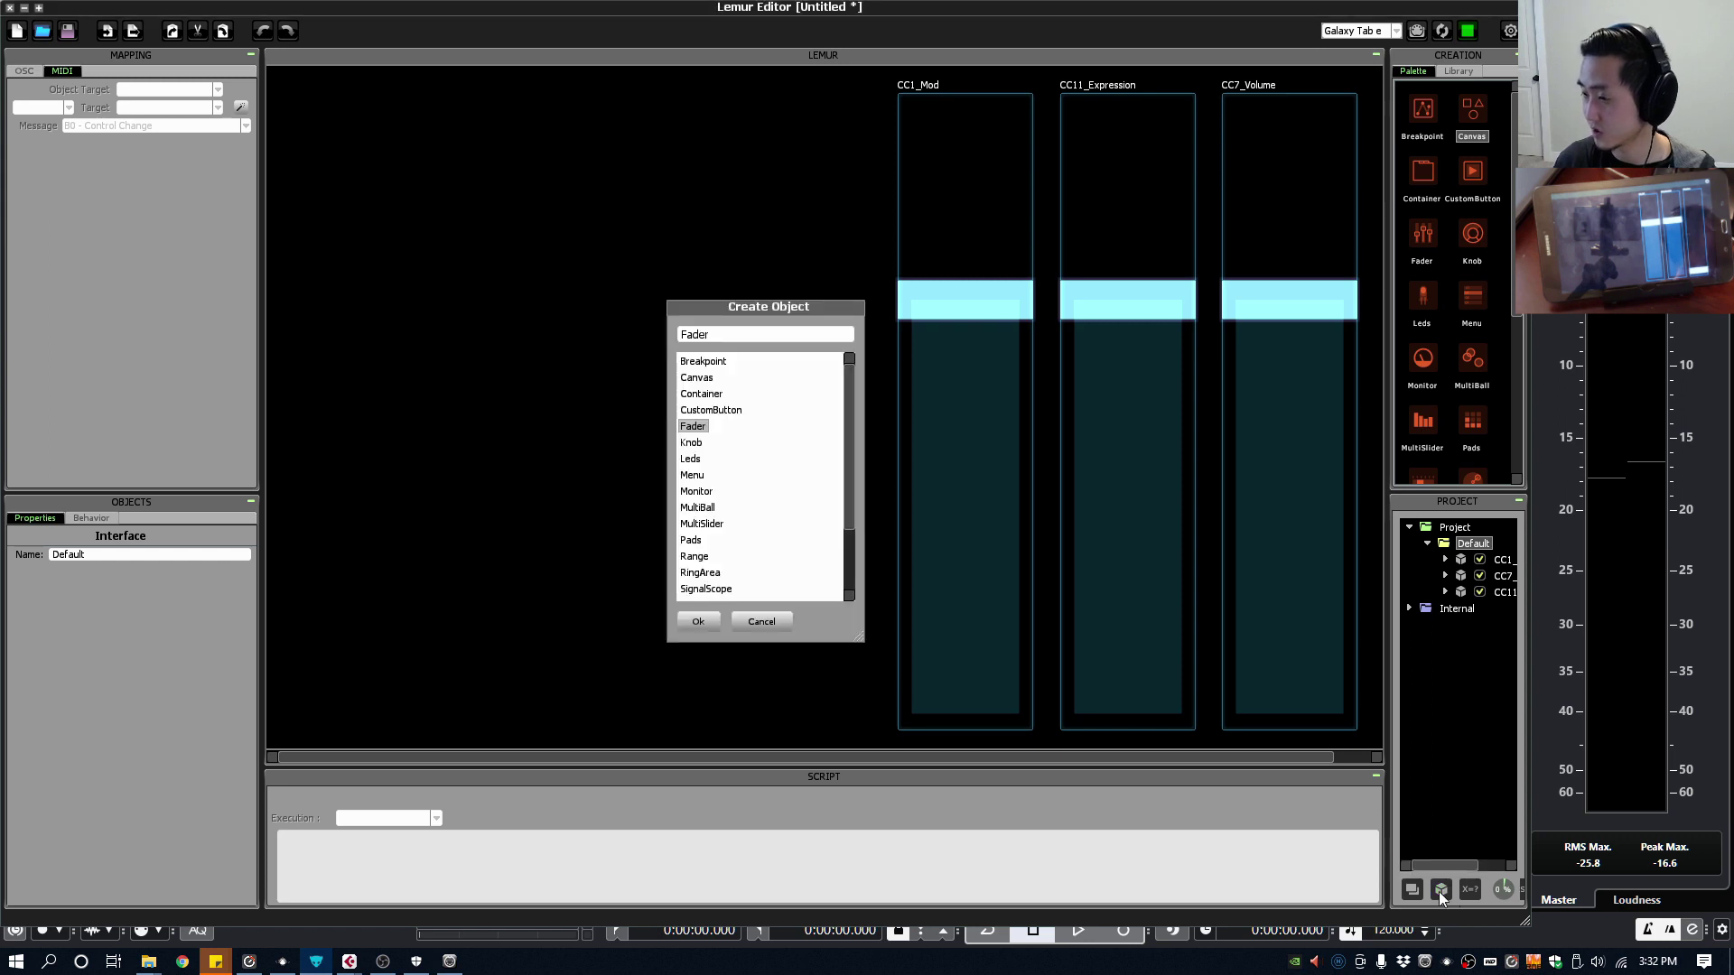
double_click(691, 443)
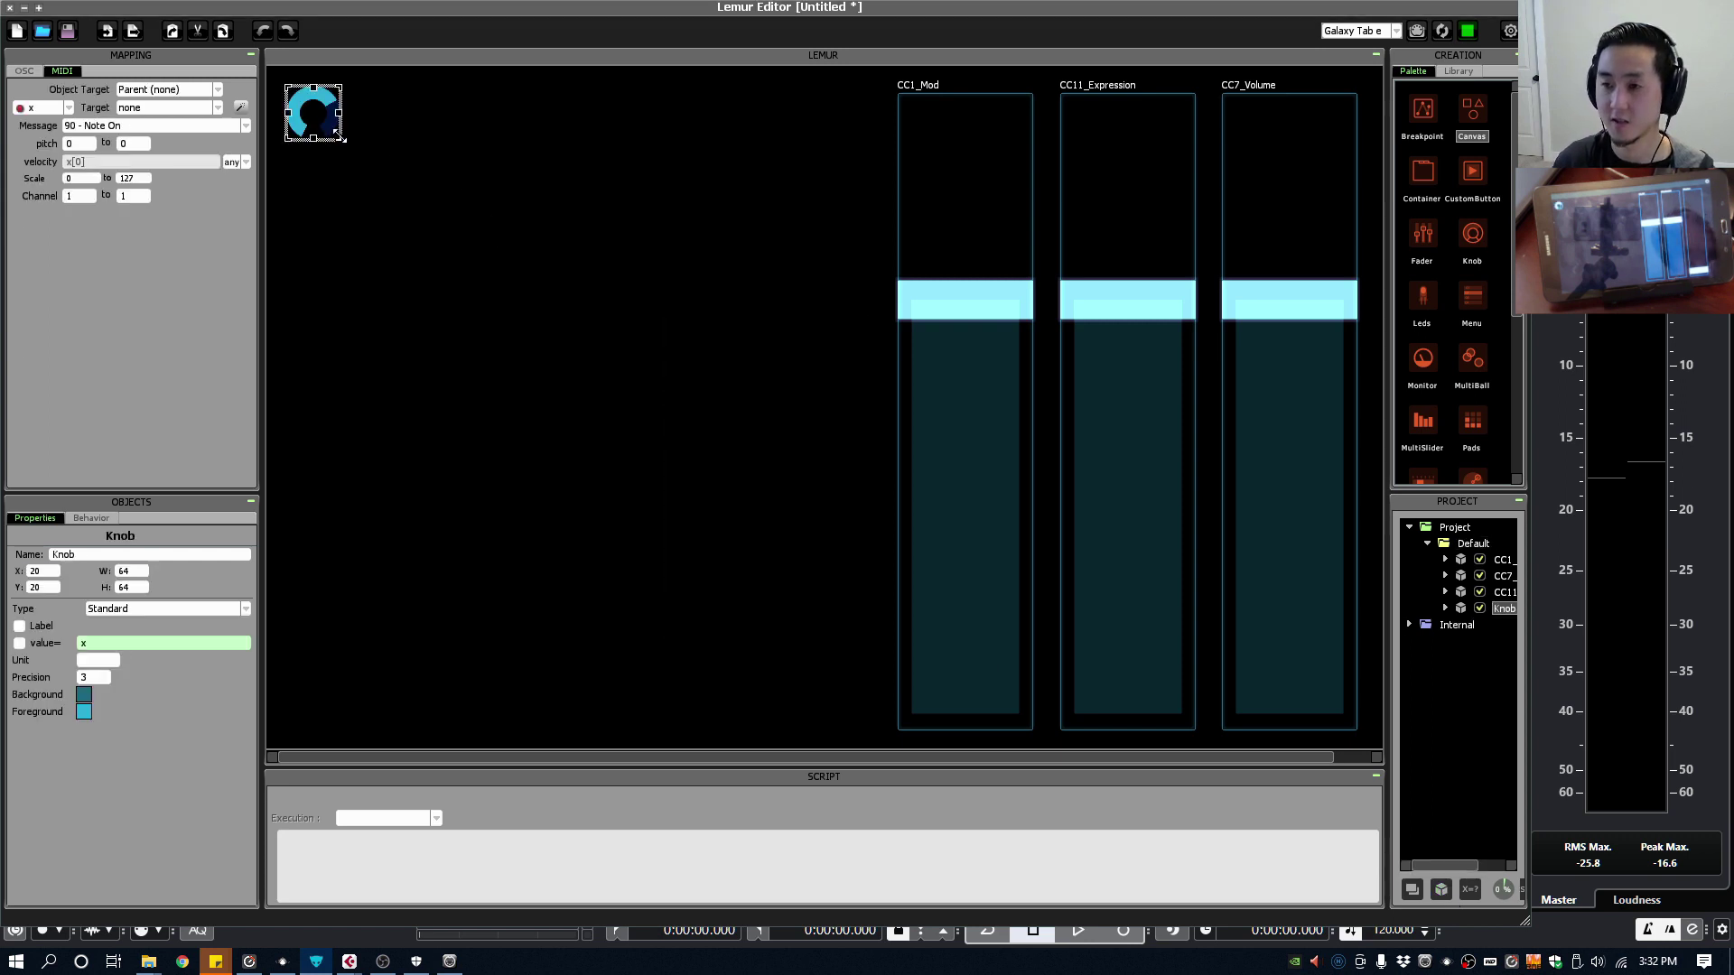
left_click_drag(342, 142, 451, 250)
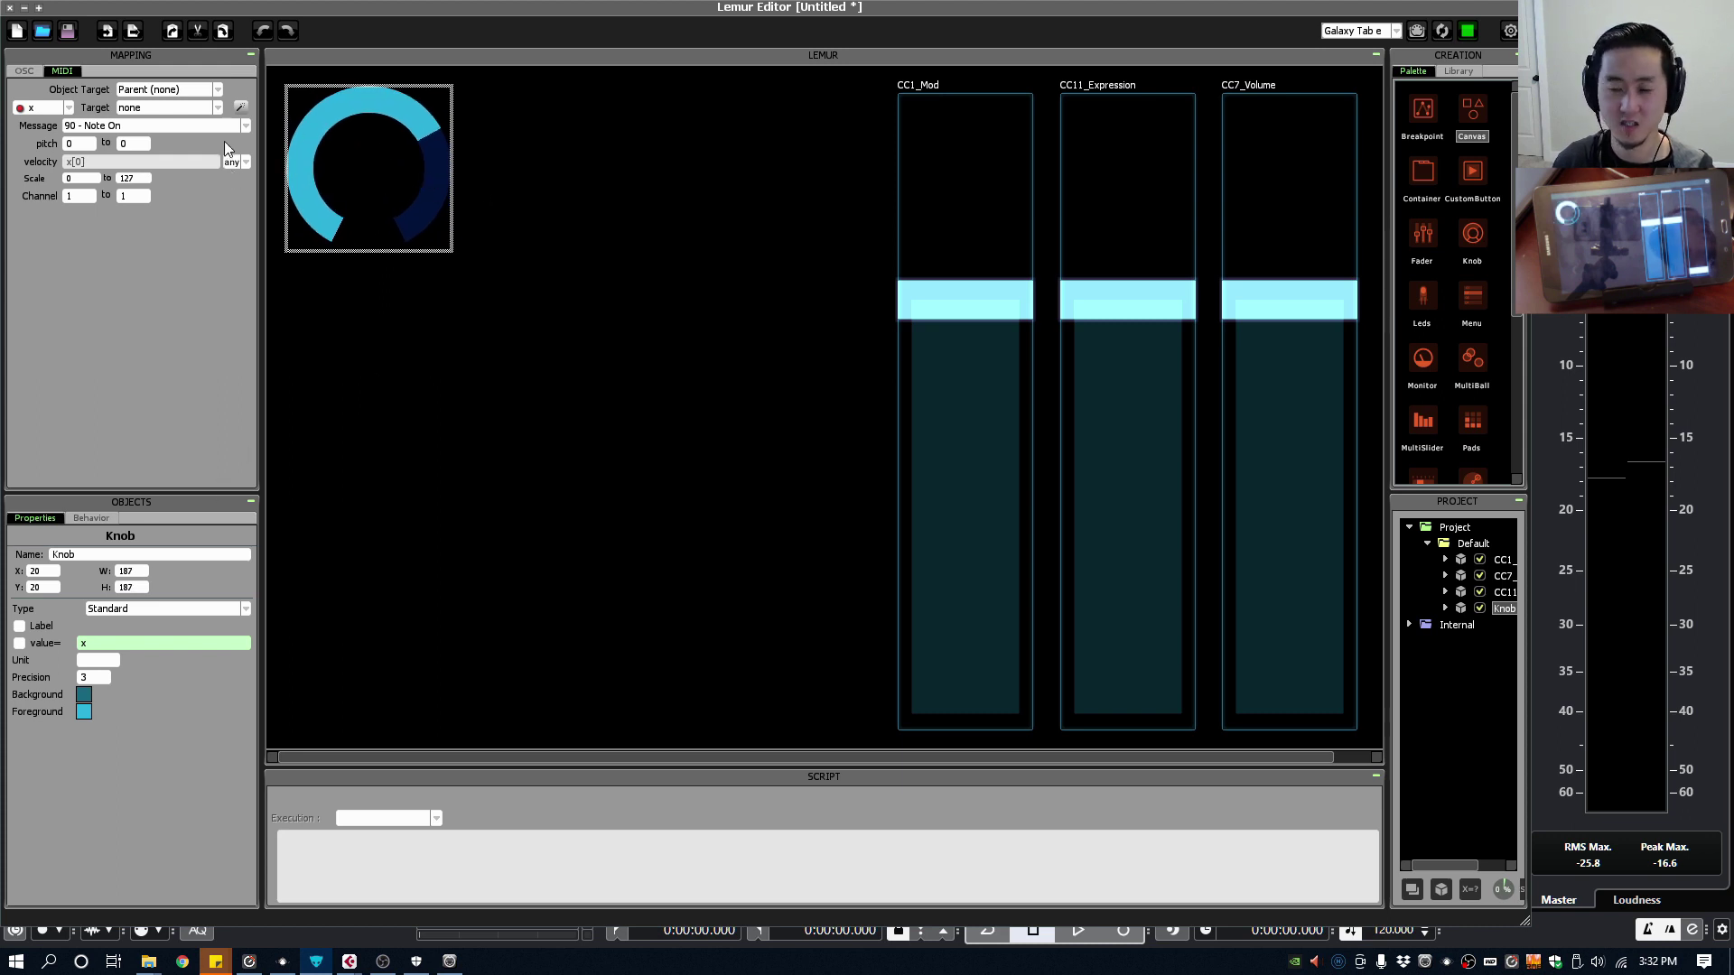
Step: Set the knob to send Control Change controller 10 to Midi 0
left_click(165, 108)
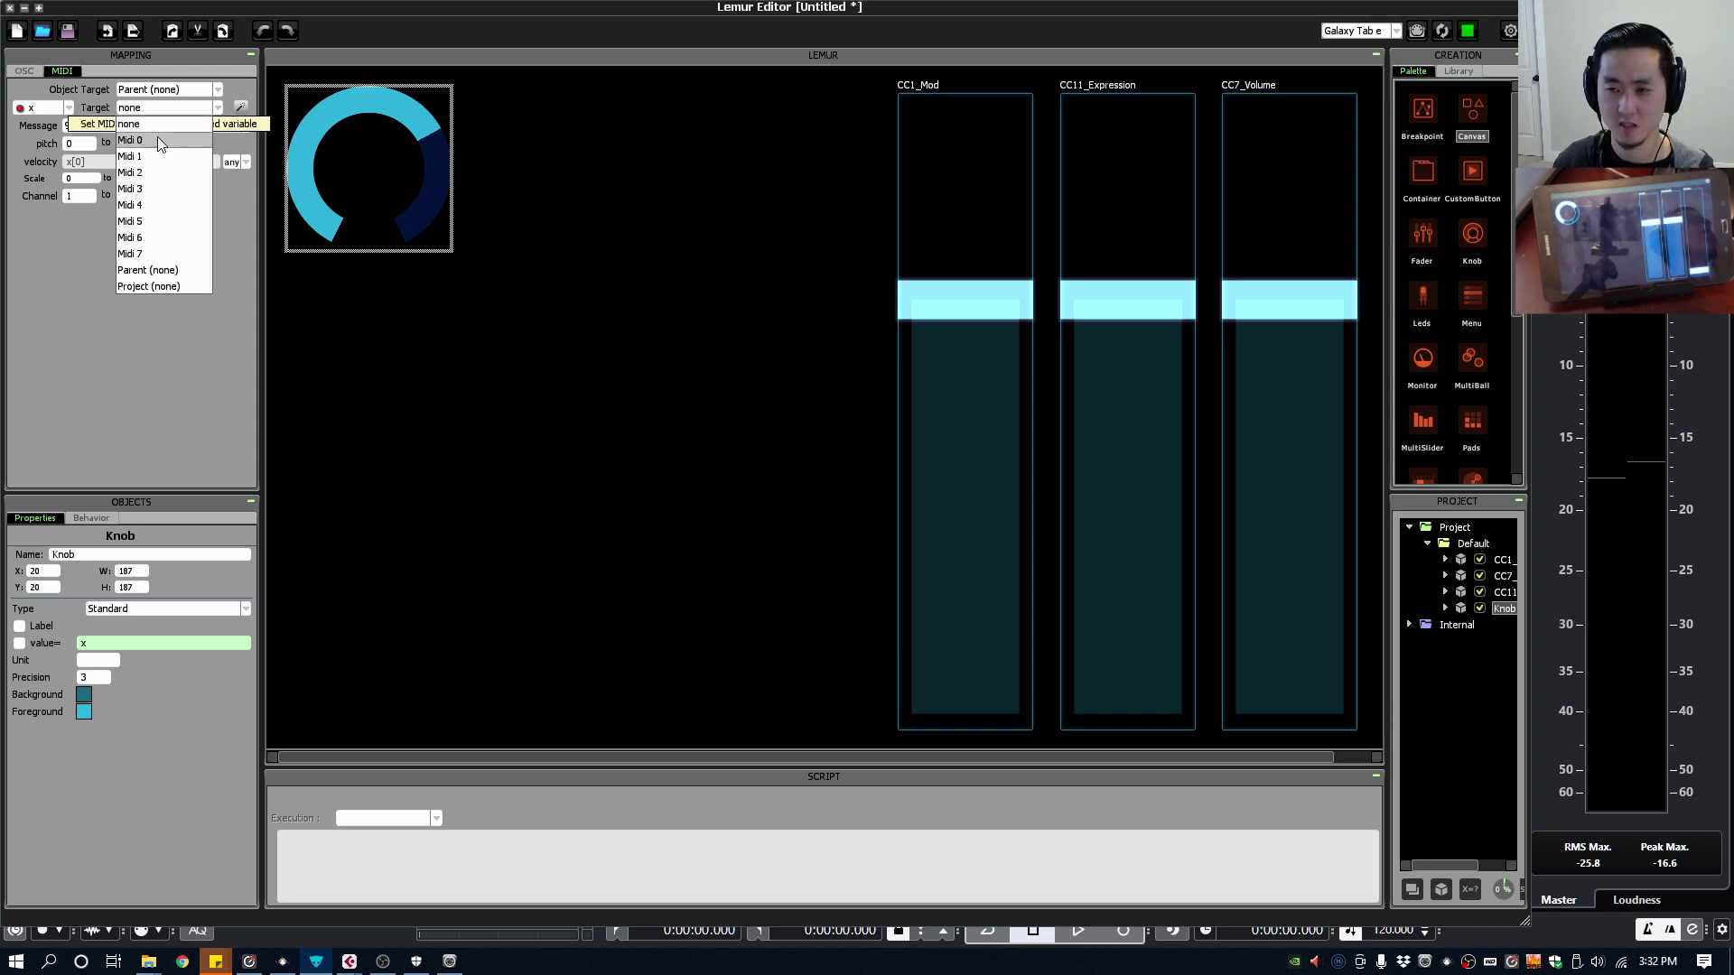
left_click(135, 141)
left_click(114, 126)
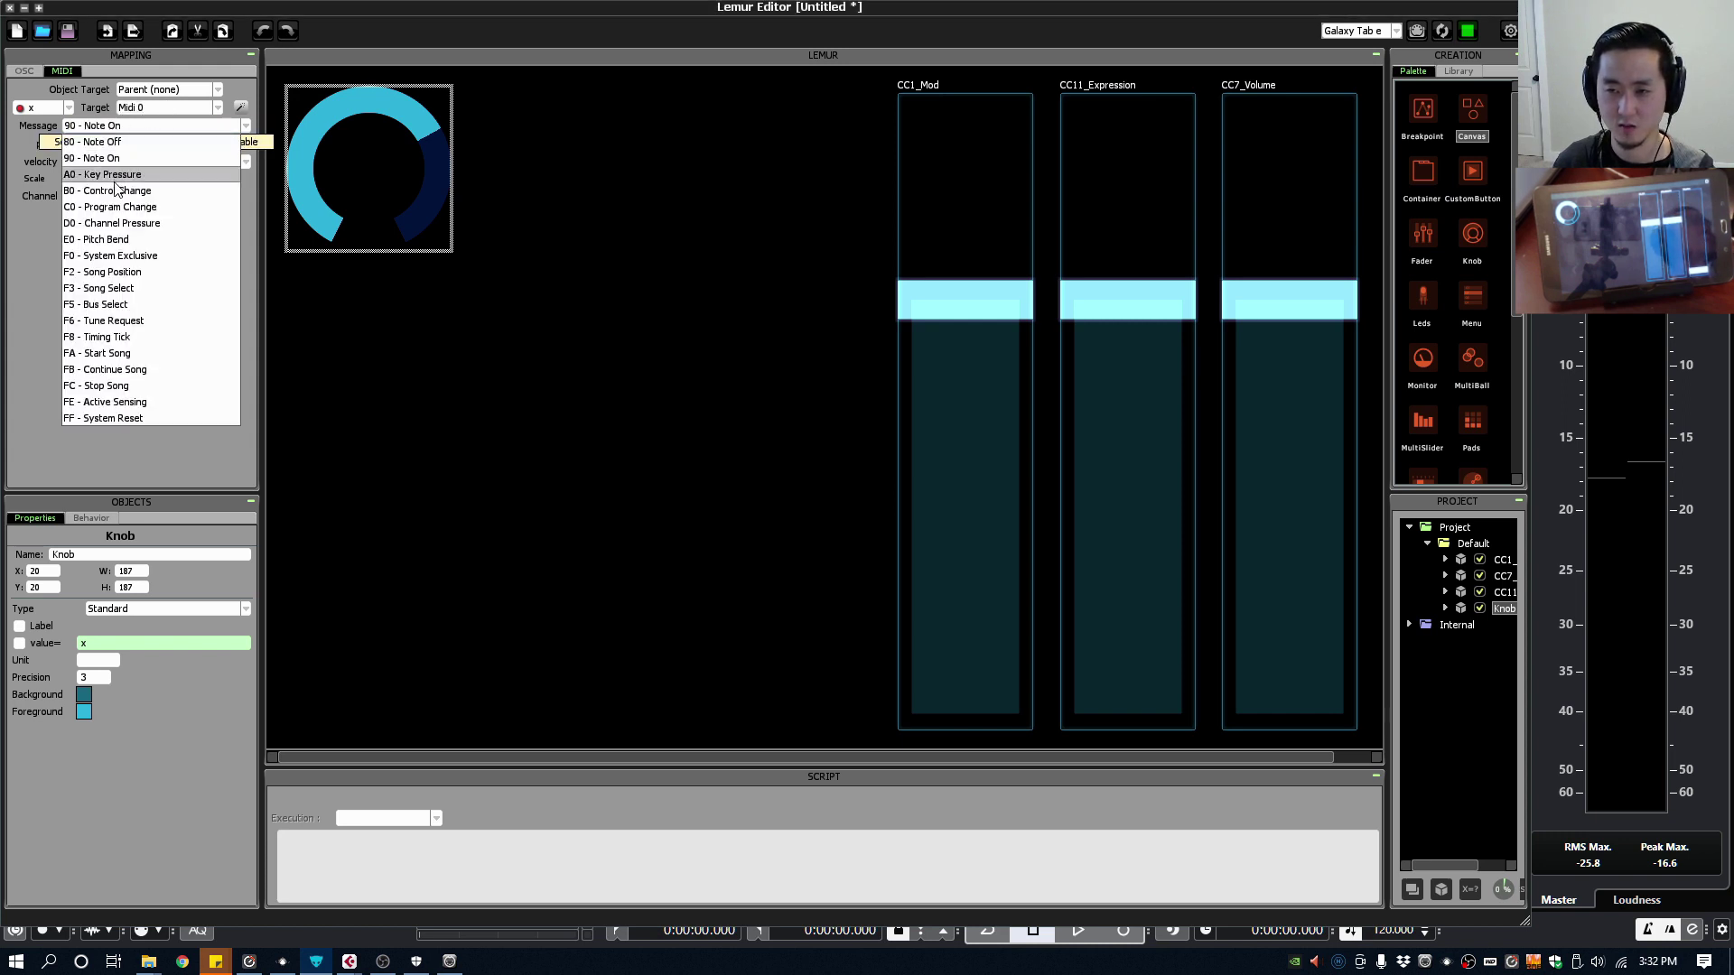
left_click(116, 175)
left_click(131, 127)
left_click(122, 191)
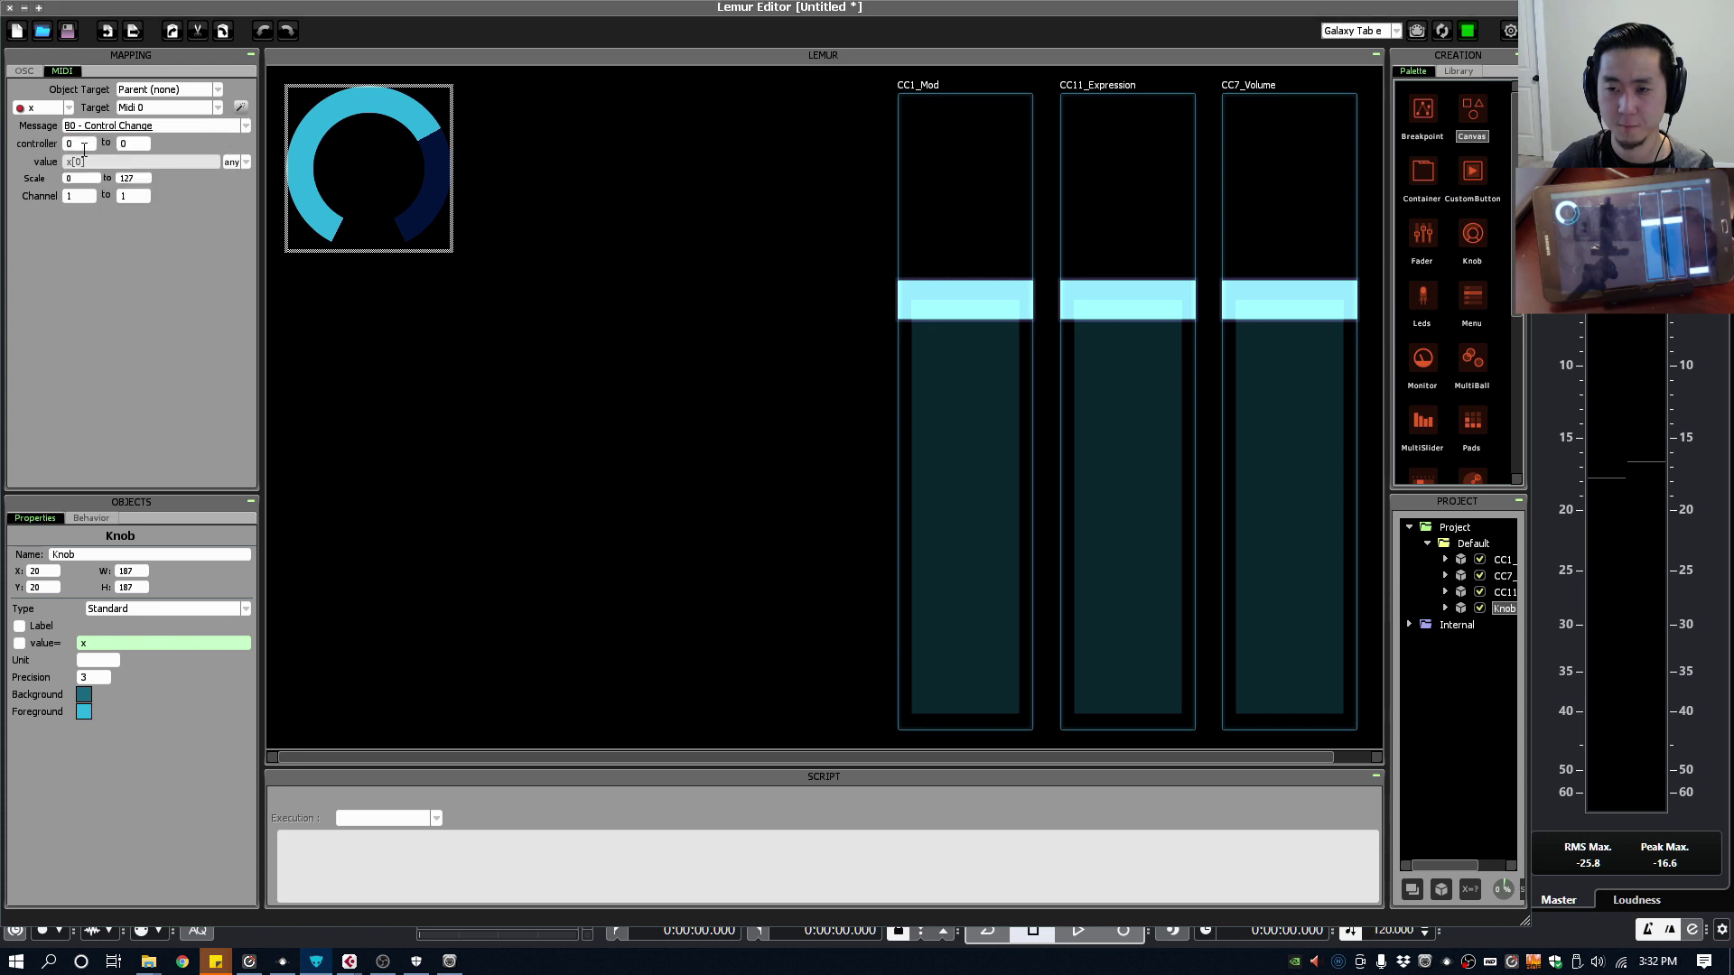
left_click_drag(84, 144, 25, 146)
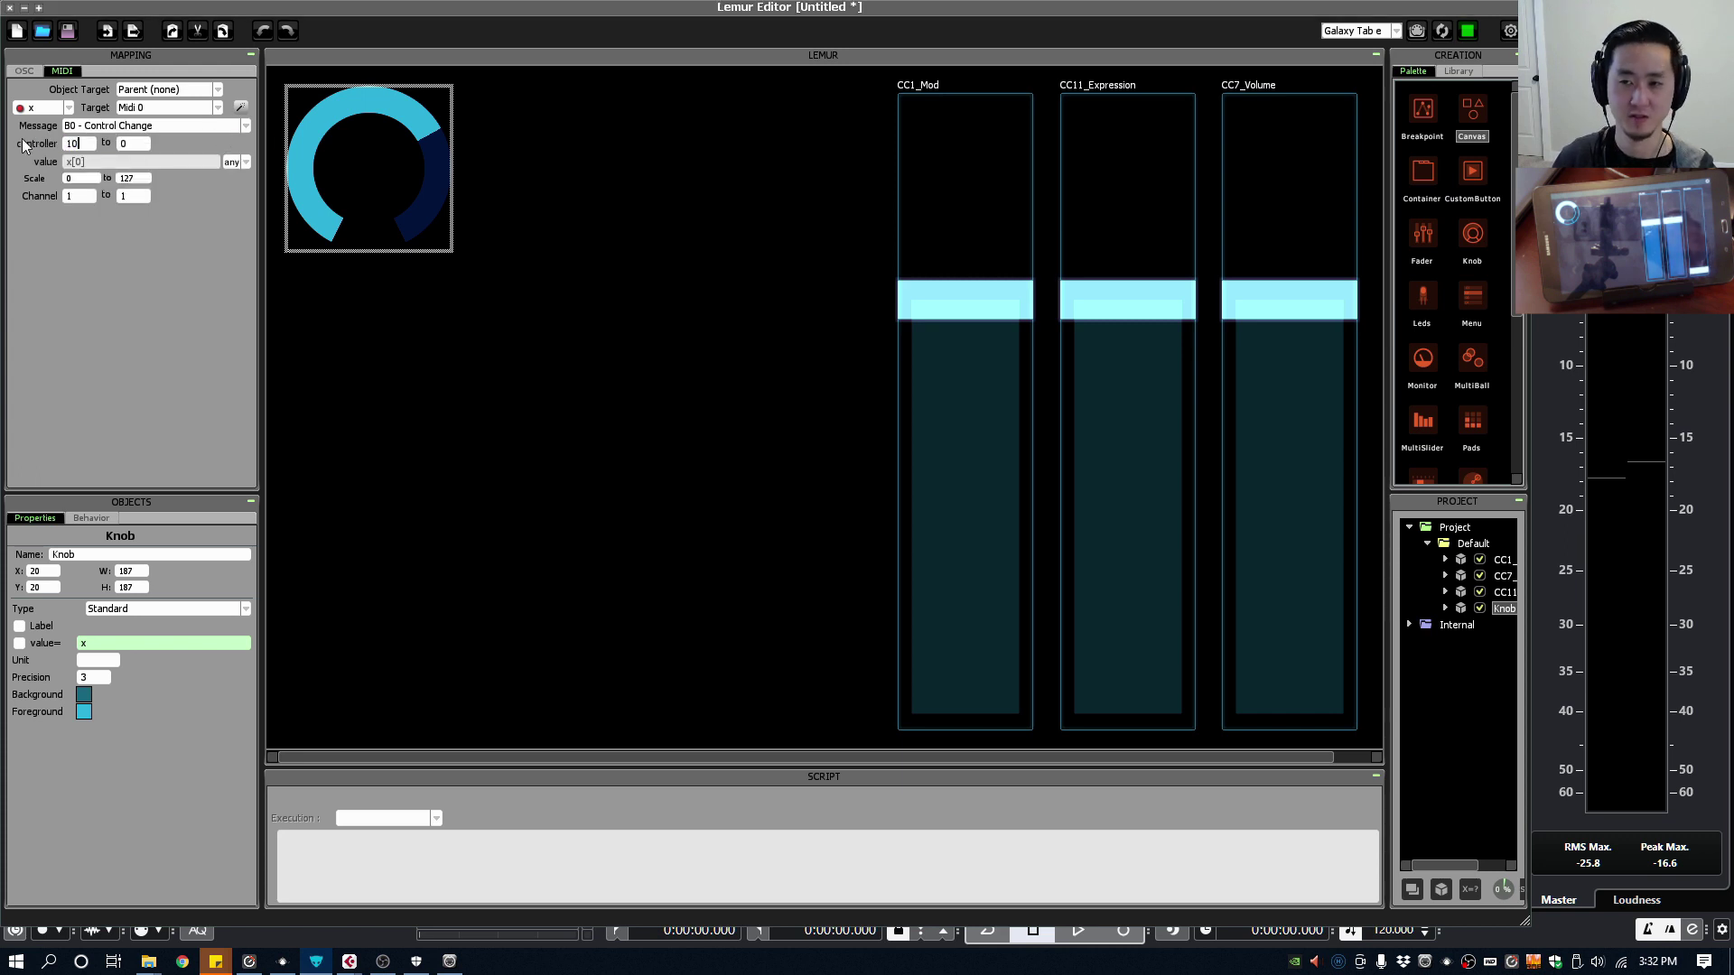
type("10")
key("Return")
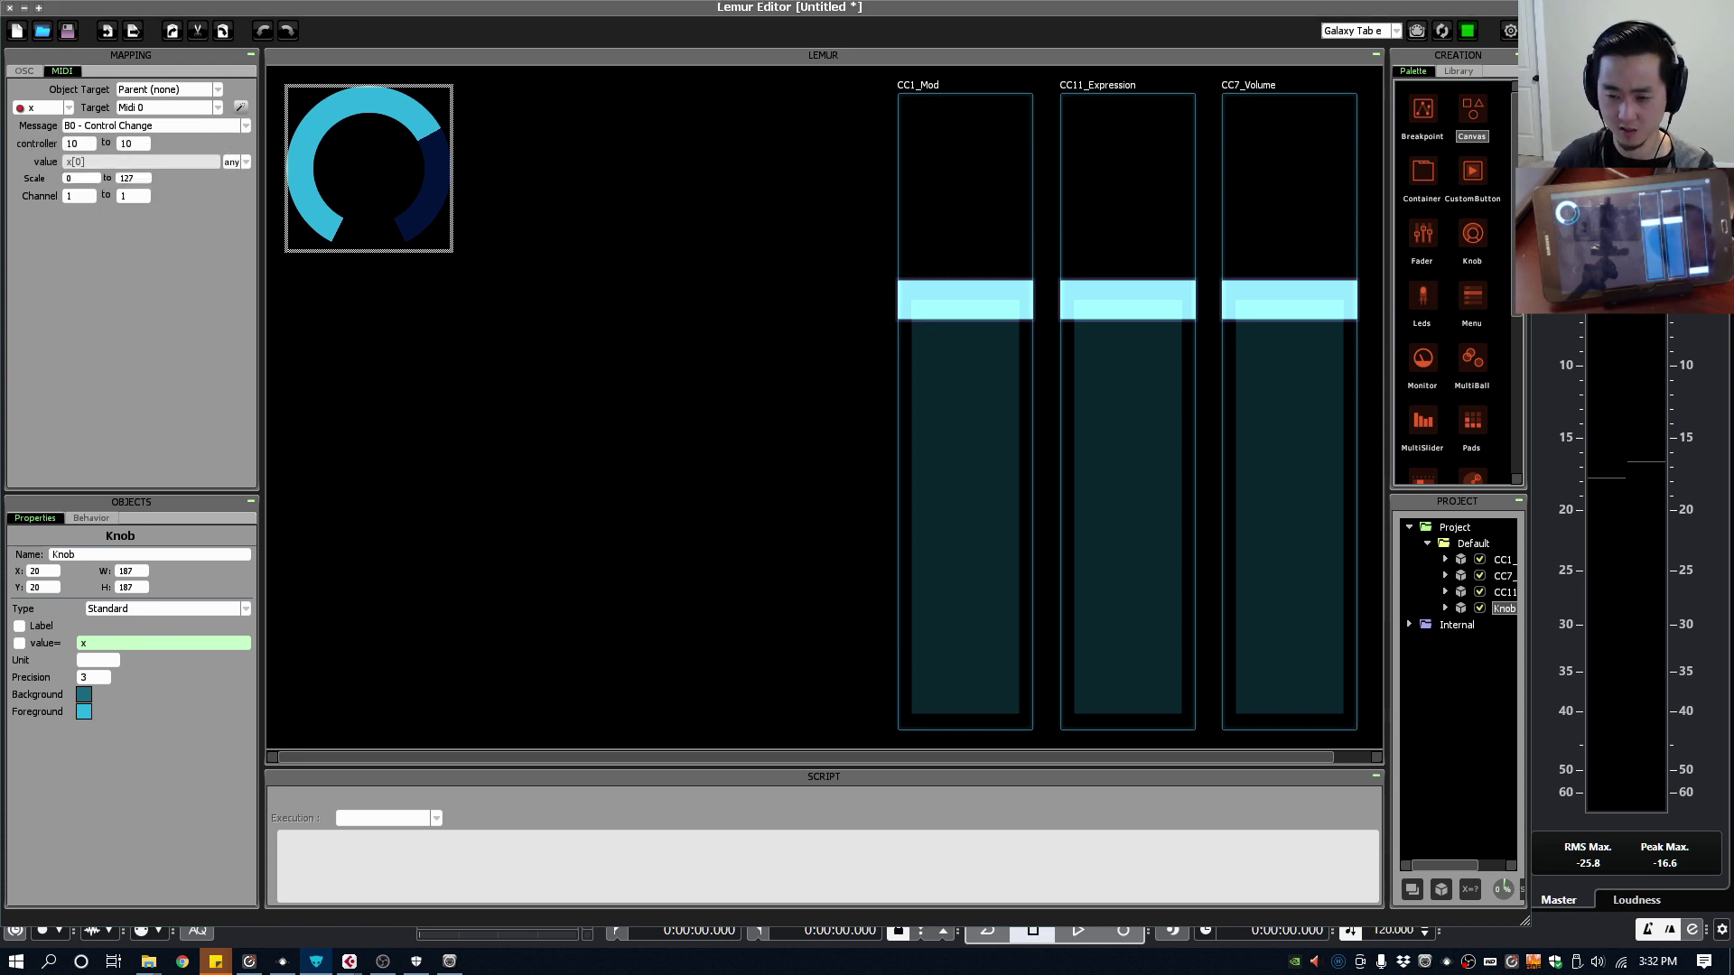
Step: Rename the knob Pan, show its label, and nudge it into place
double_click(53, 554)
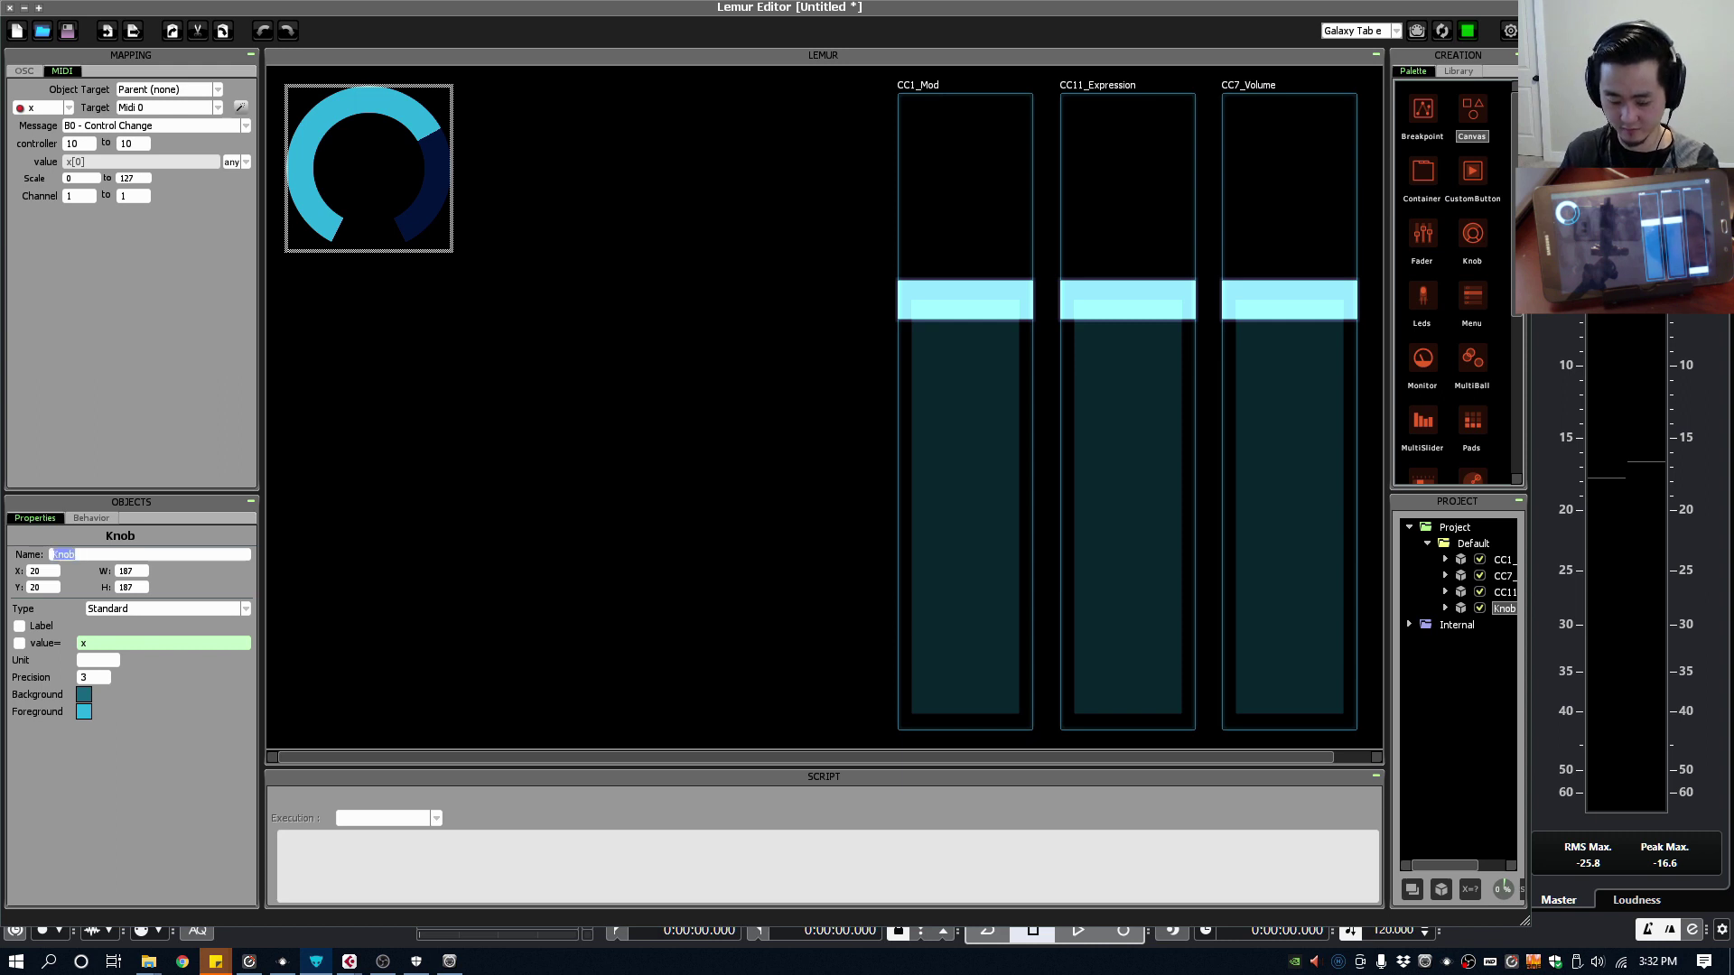
type("Pan")
key("Return")
left_click(41, 626)
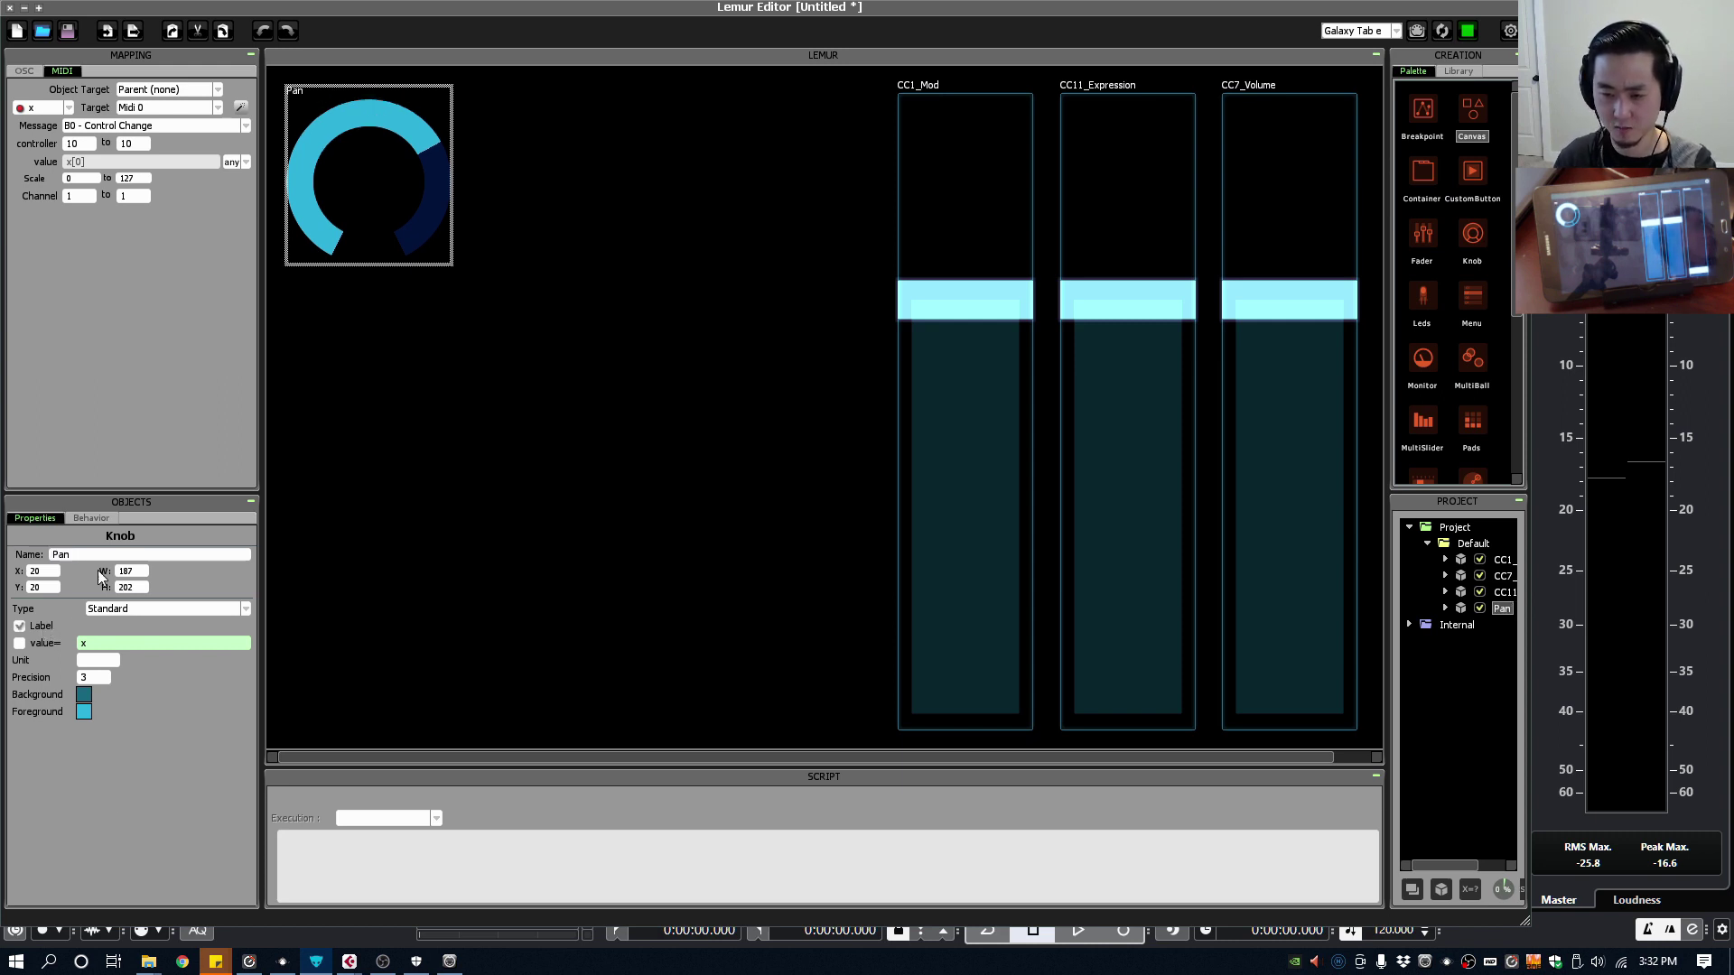
left_click_drag(391, 205, 395, 207)
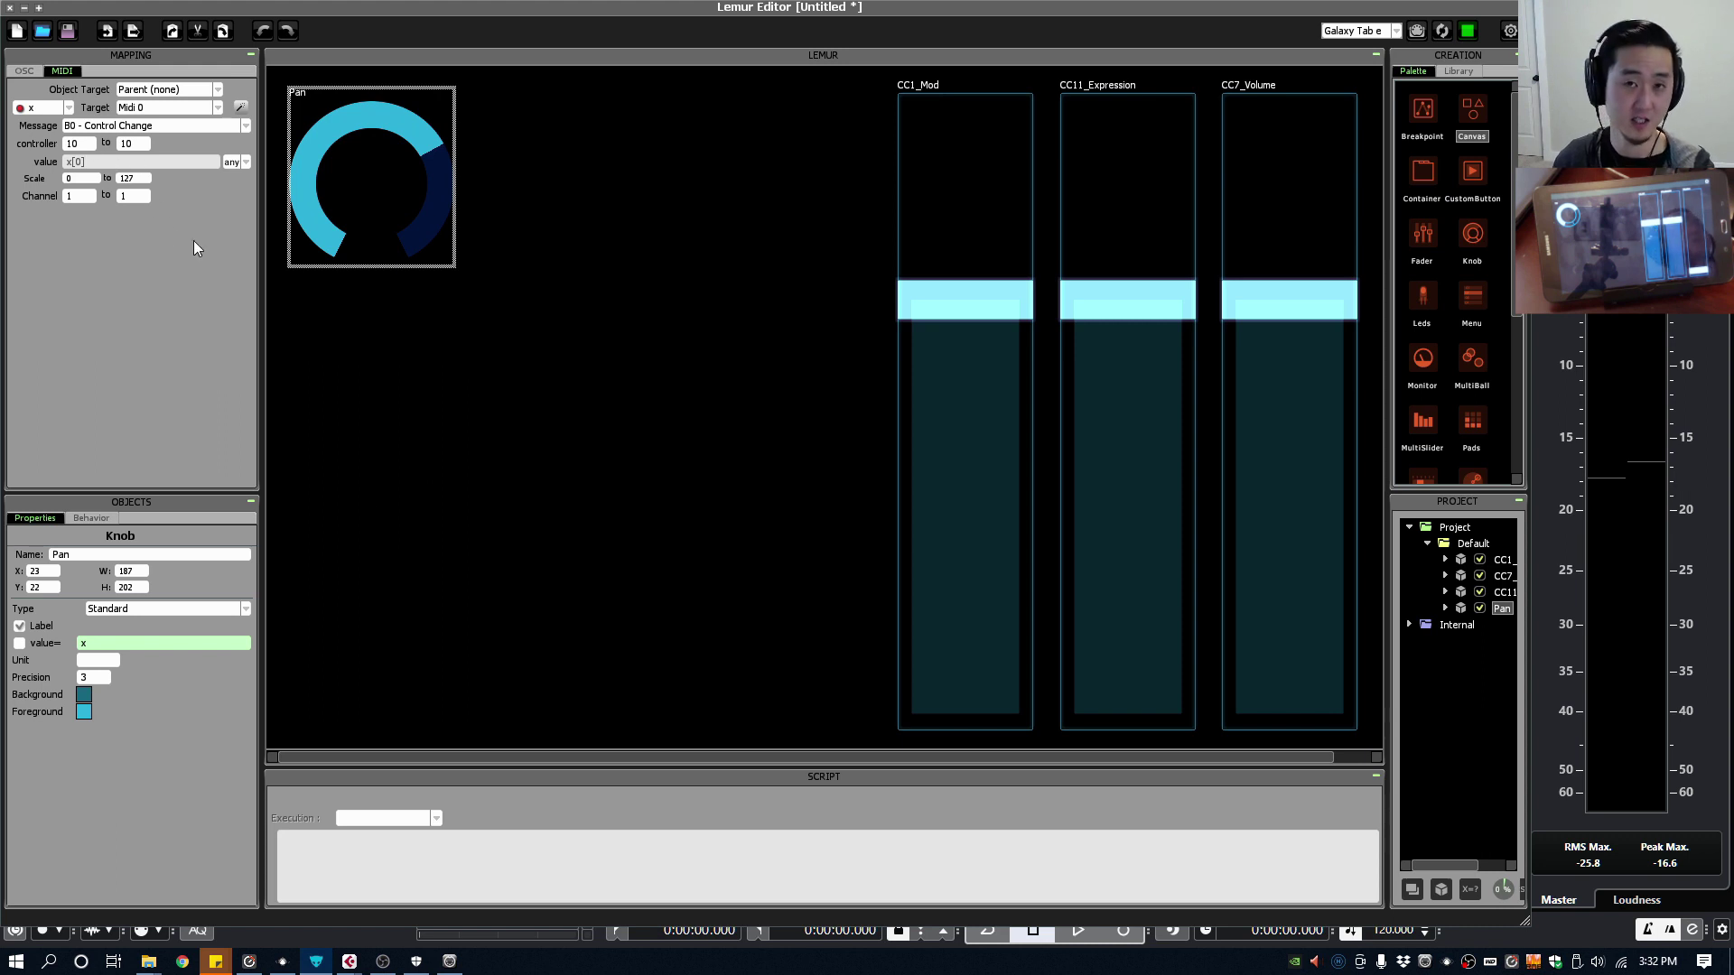
mouse_move(383, 202)
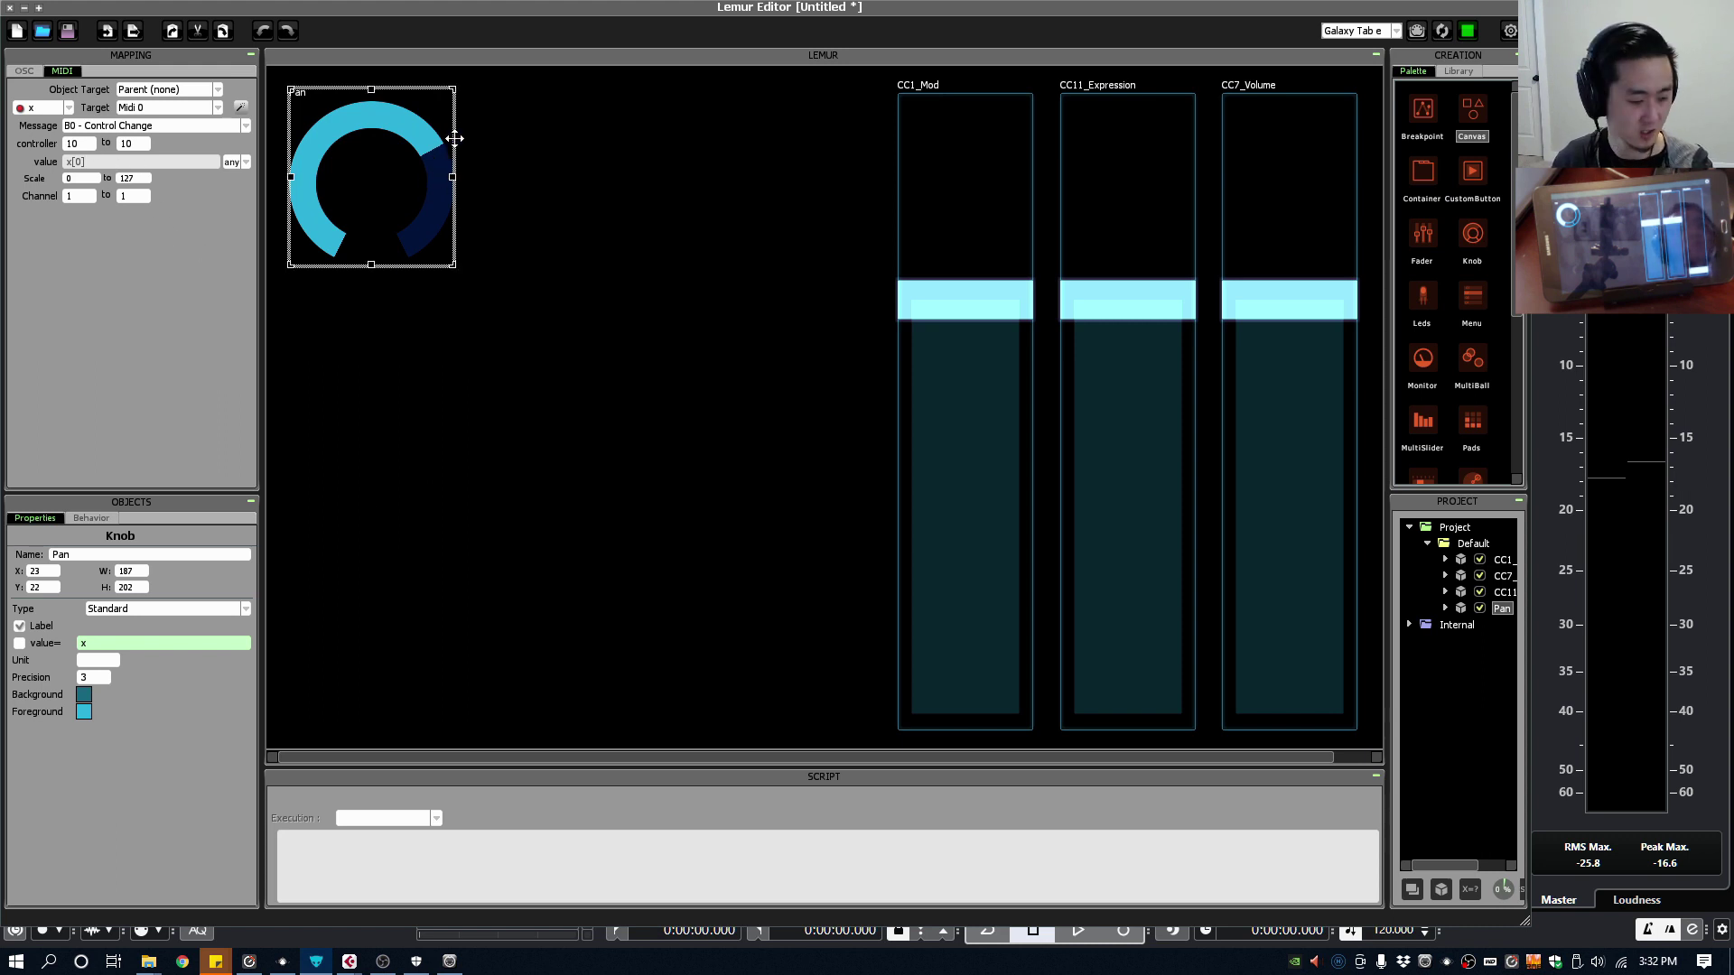
left_click(789, 254)
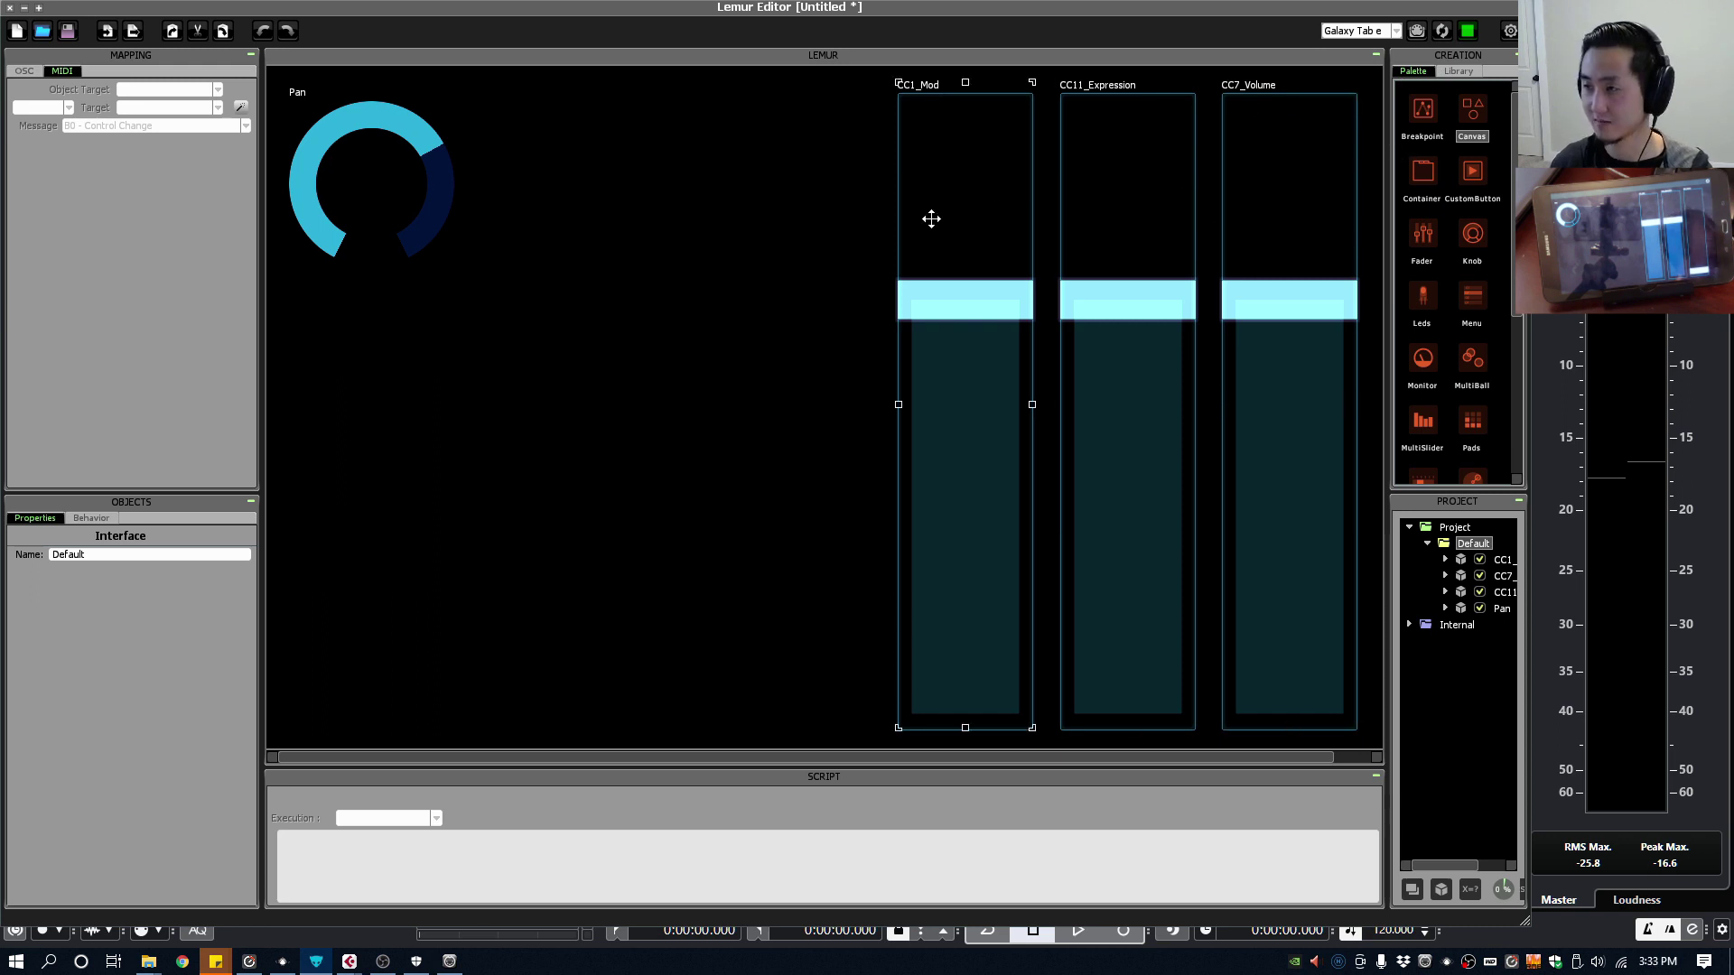
Step: Save the template over the existing Test.jzml file
key("ctrl+s")
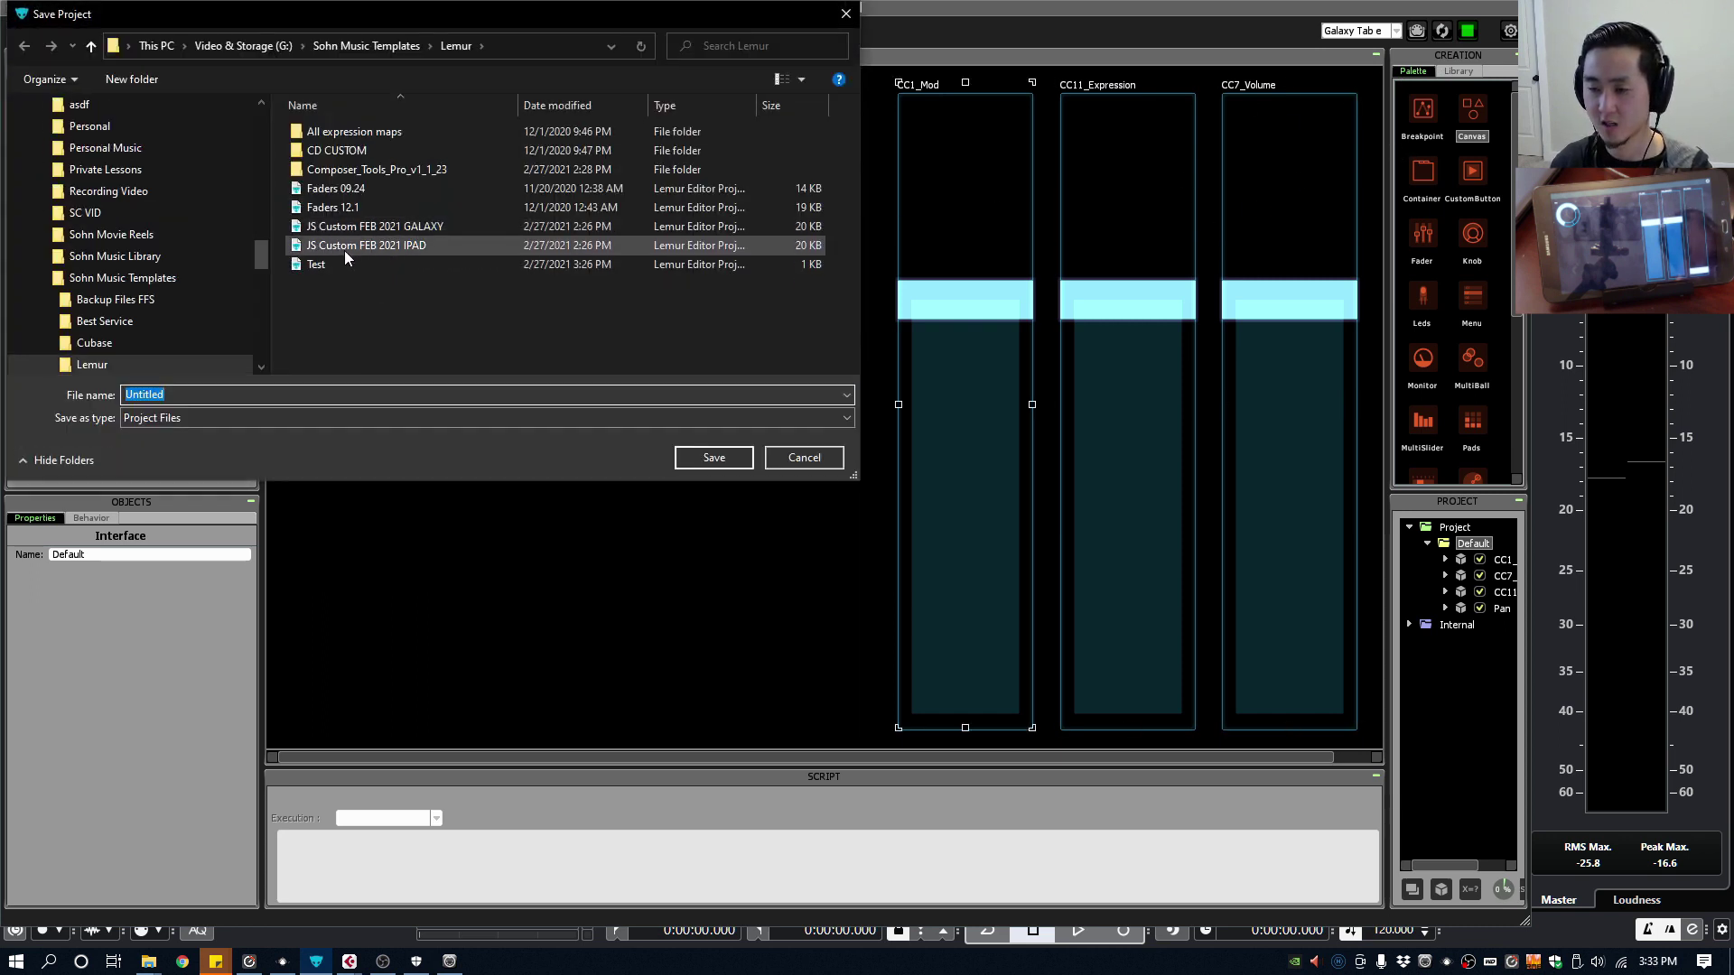
left_click(344, 263)
key("Return")
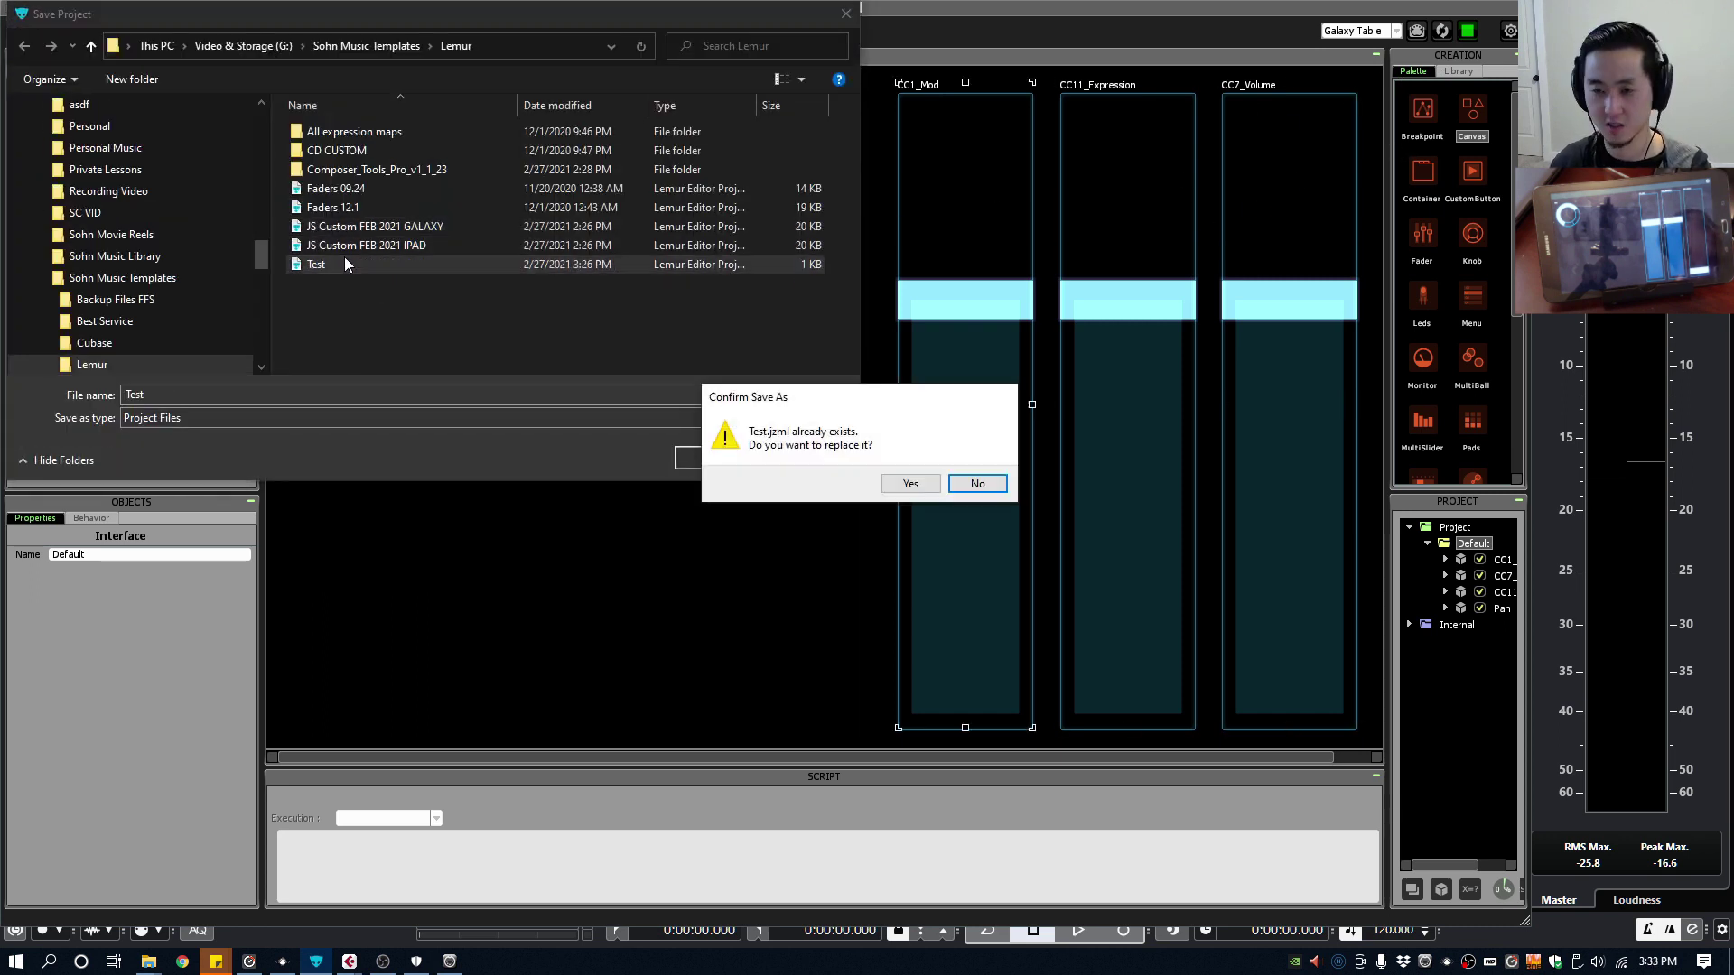
left_click(912, 484)
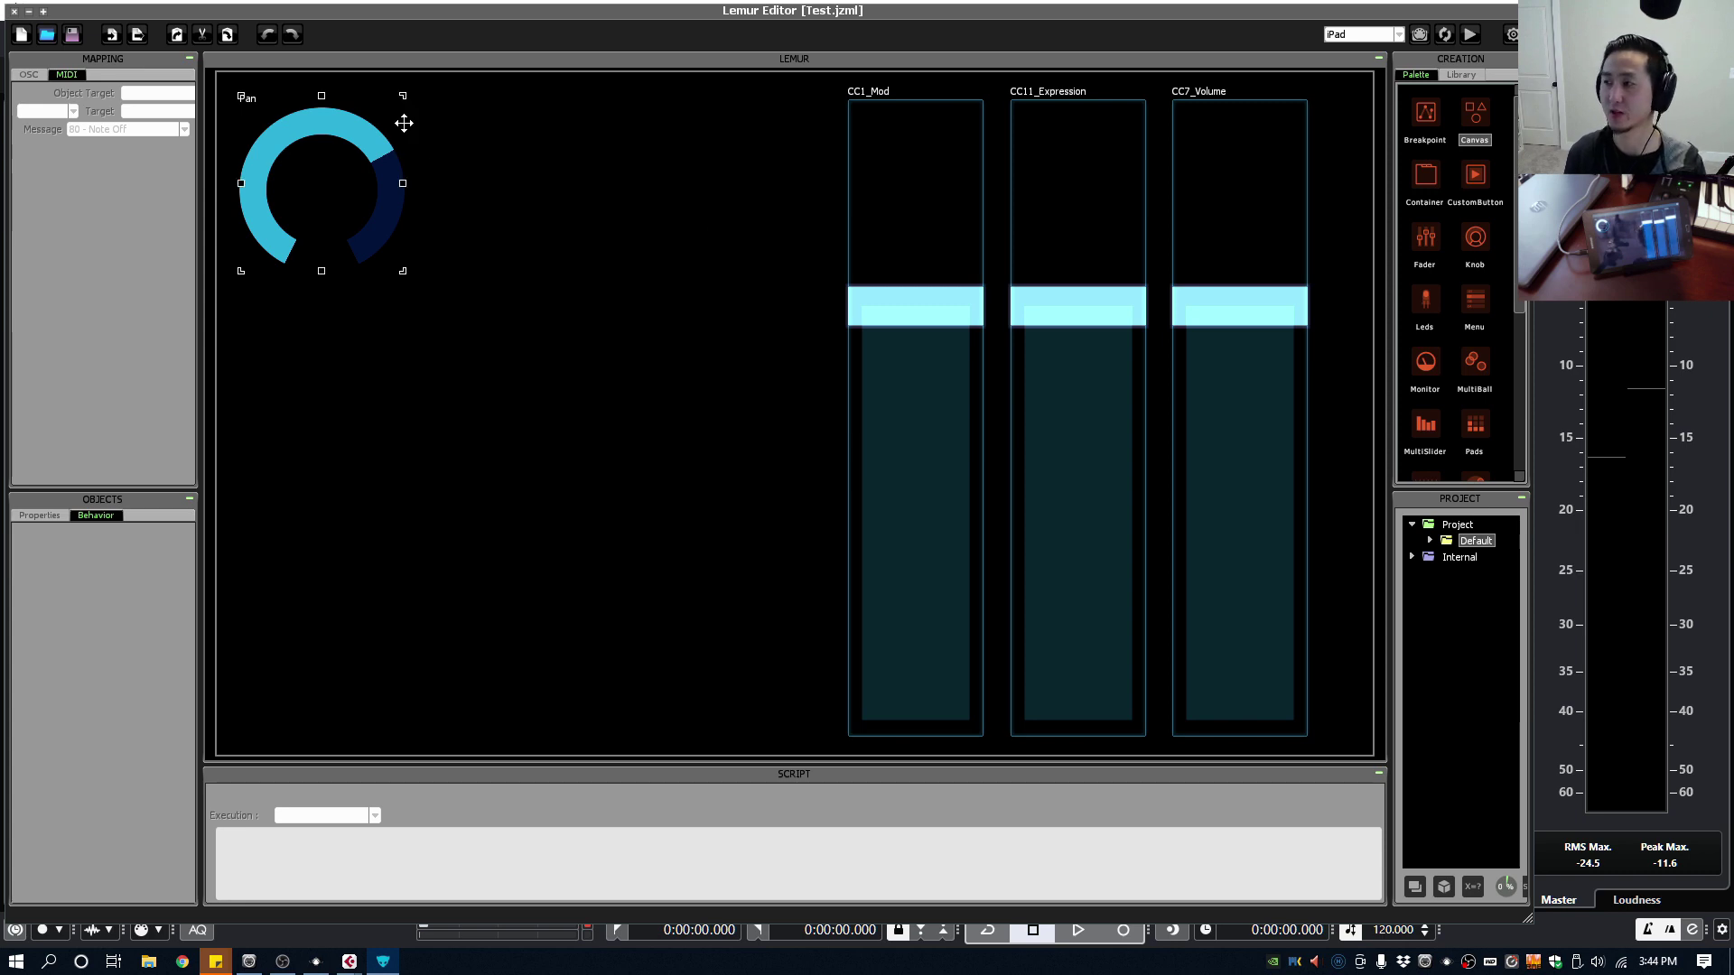
Step: Connect Lemur Editor to the AndroidDevice tablet
left_click(1420, 34)
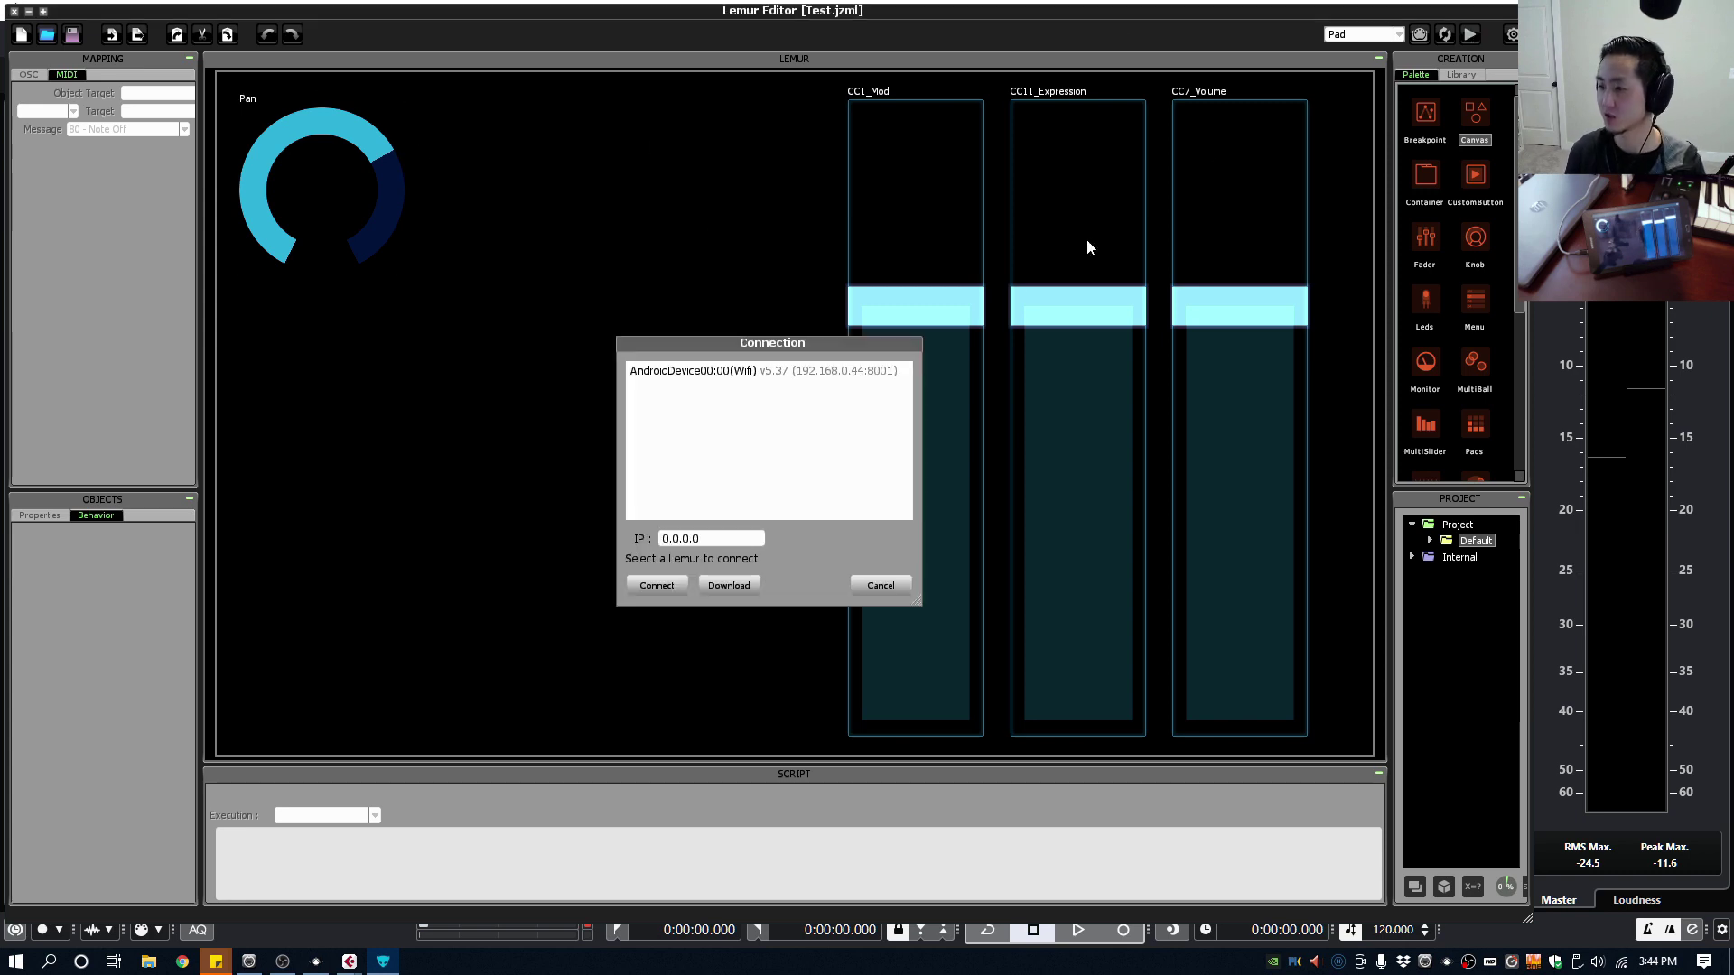
double_click(717, 372)
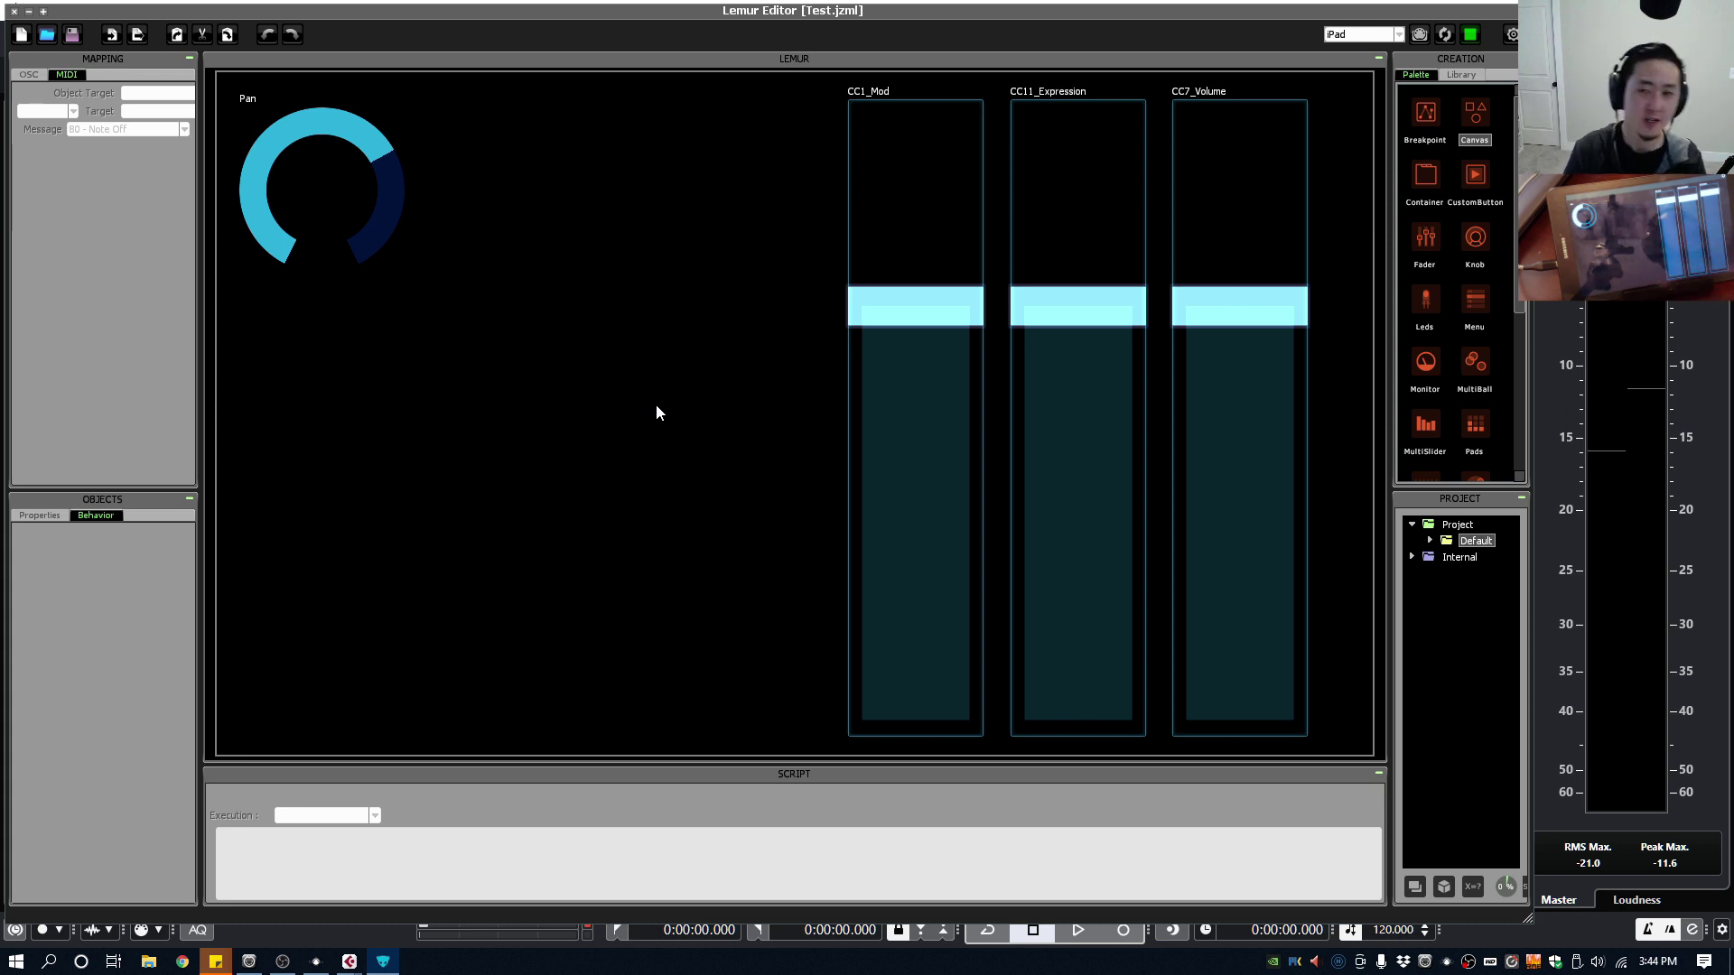
Step: In Cubase's MIDI Port Setup, confirm loopMIDI Port A and Port B are listed, then close it
key("alt+Tab")
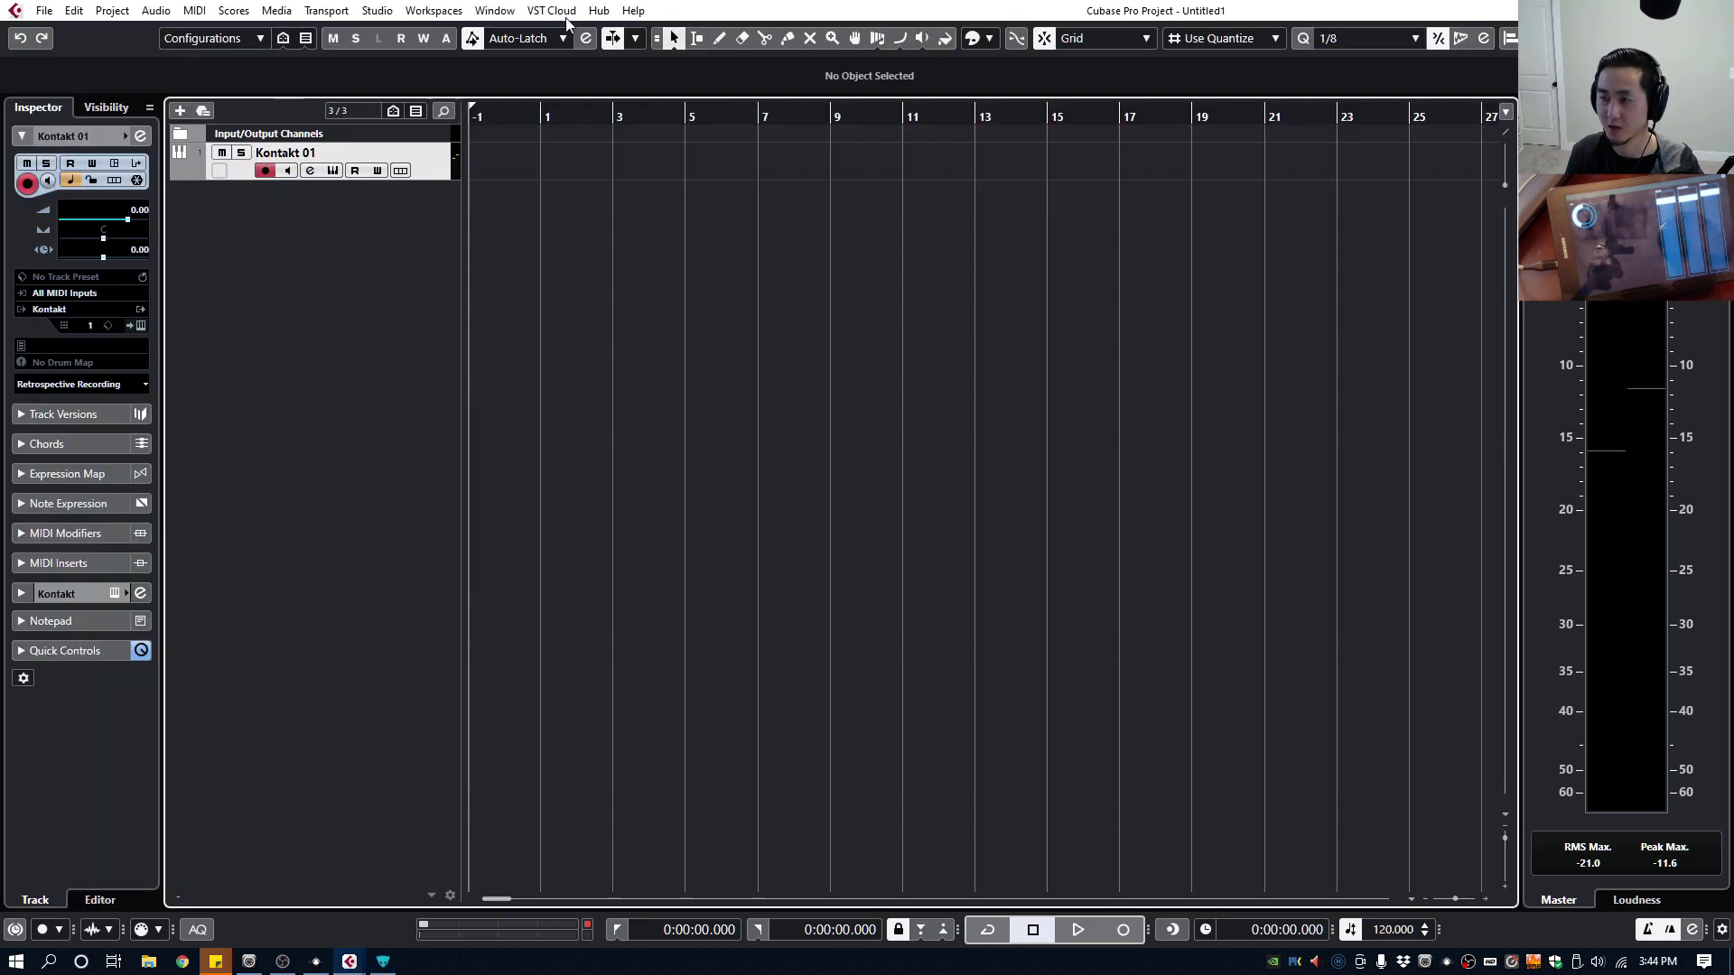
left_click(377, 10)
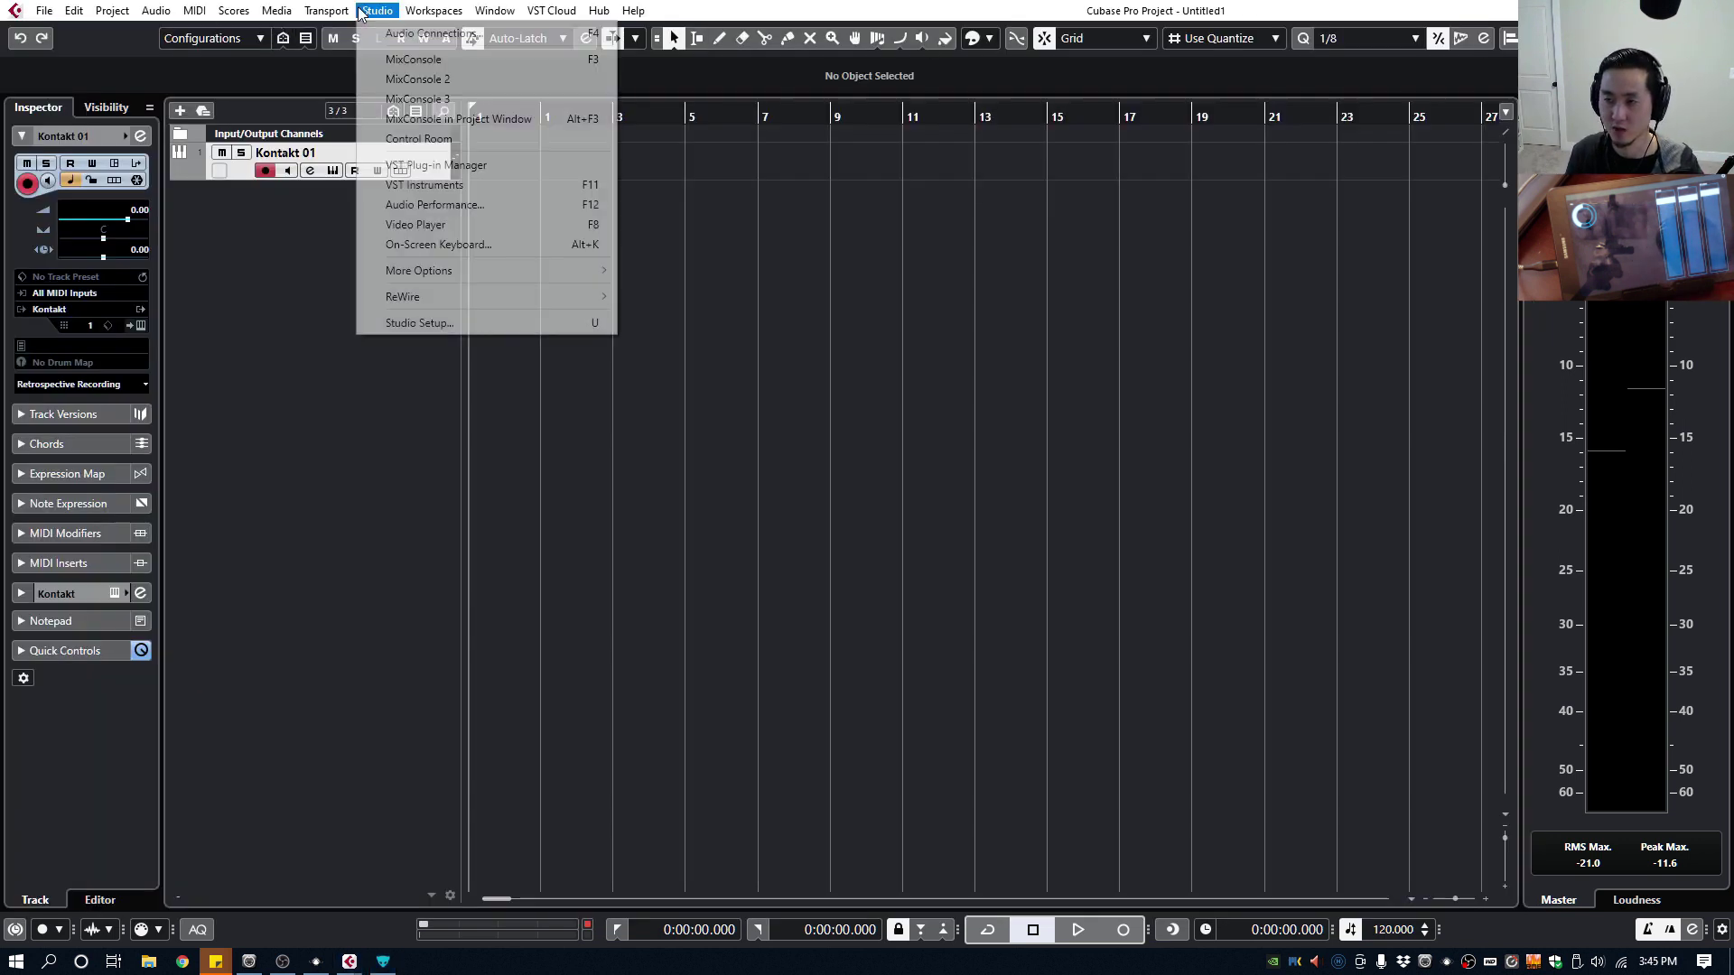
left_click(398, 324)
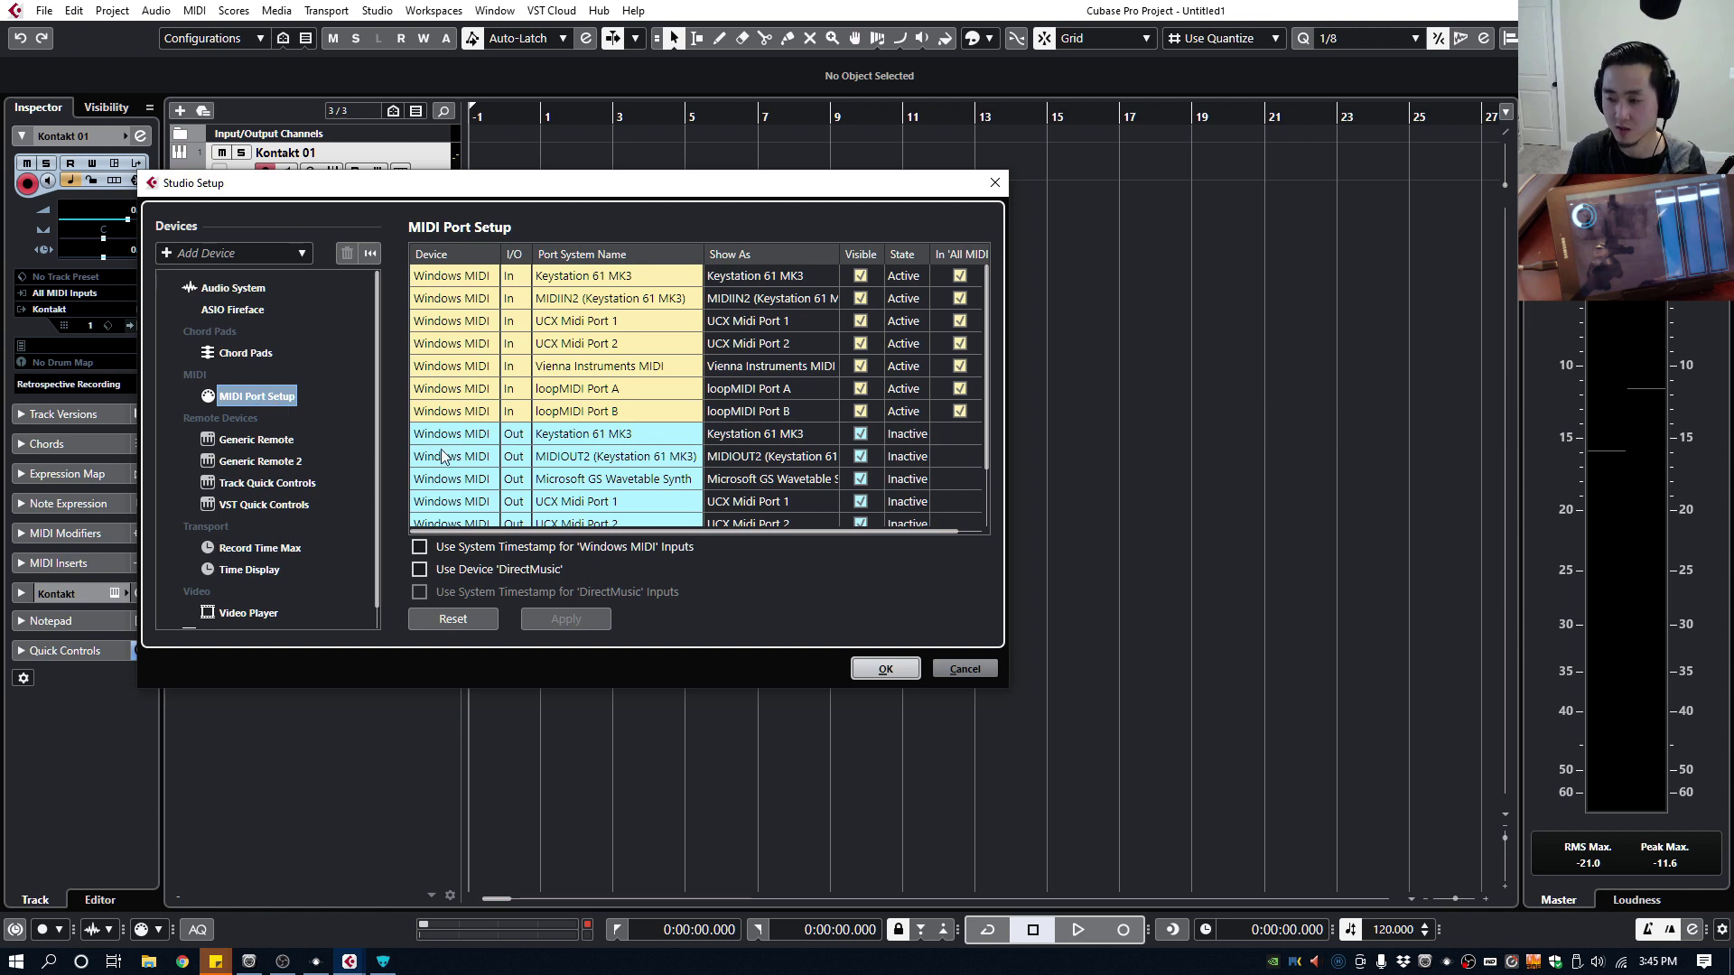
scroll(734, 352, "down", 1)
scroll(786, 341, "up", 1)
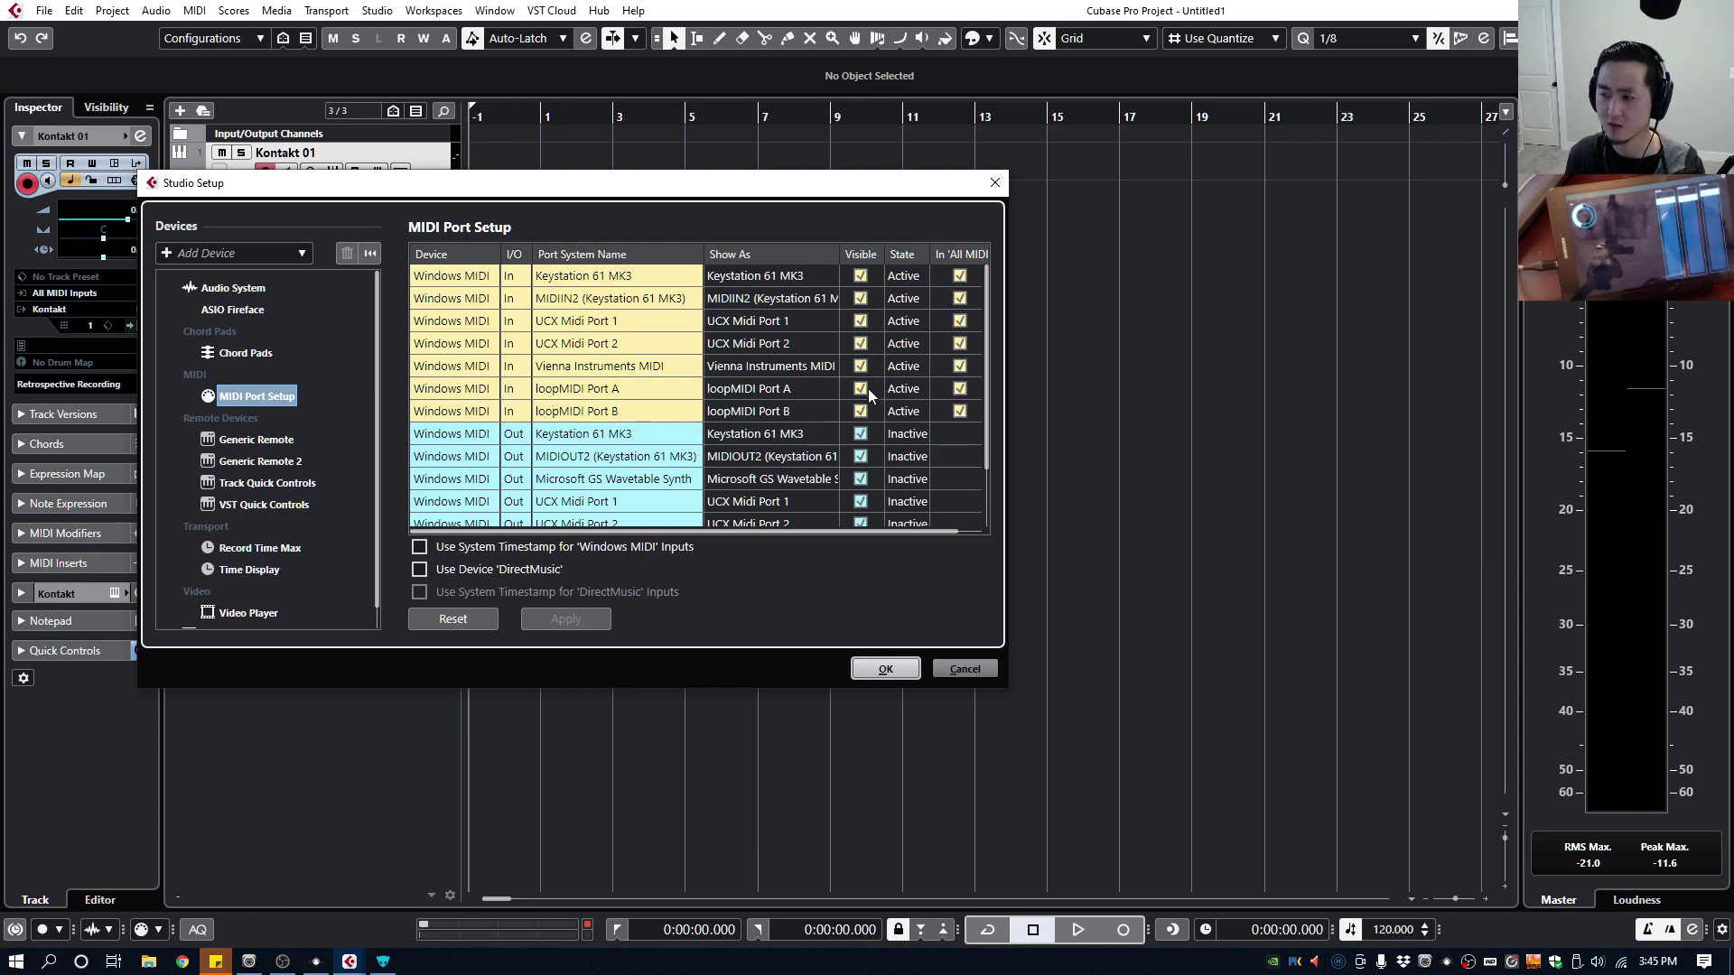
left_click(913, 672)
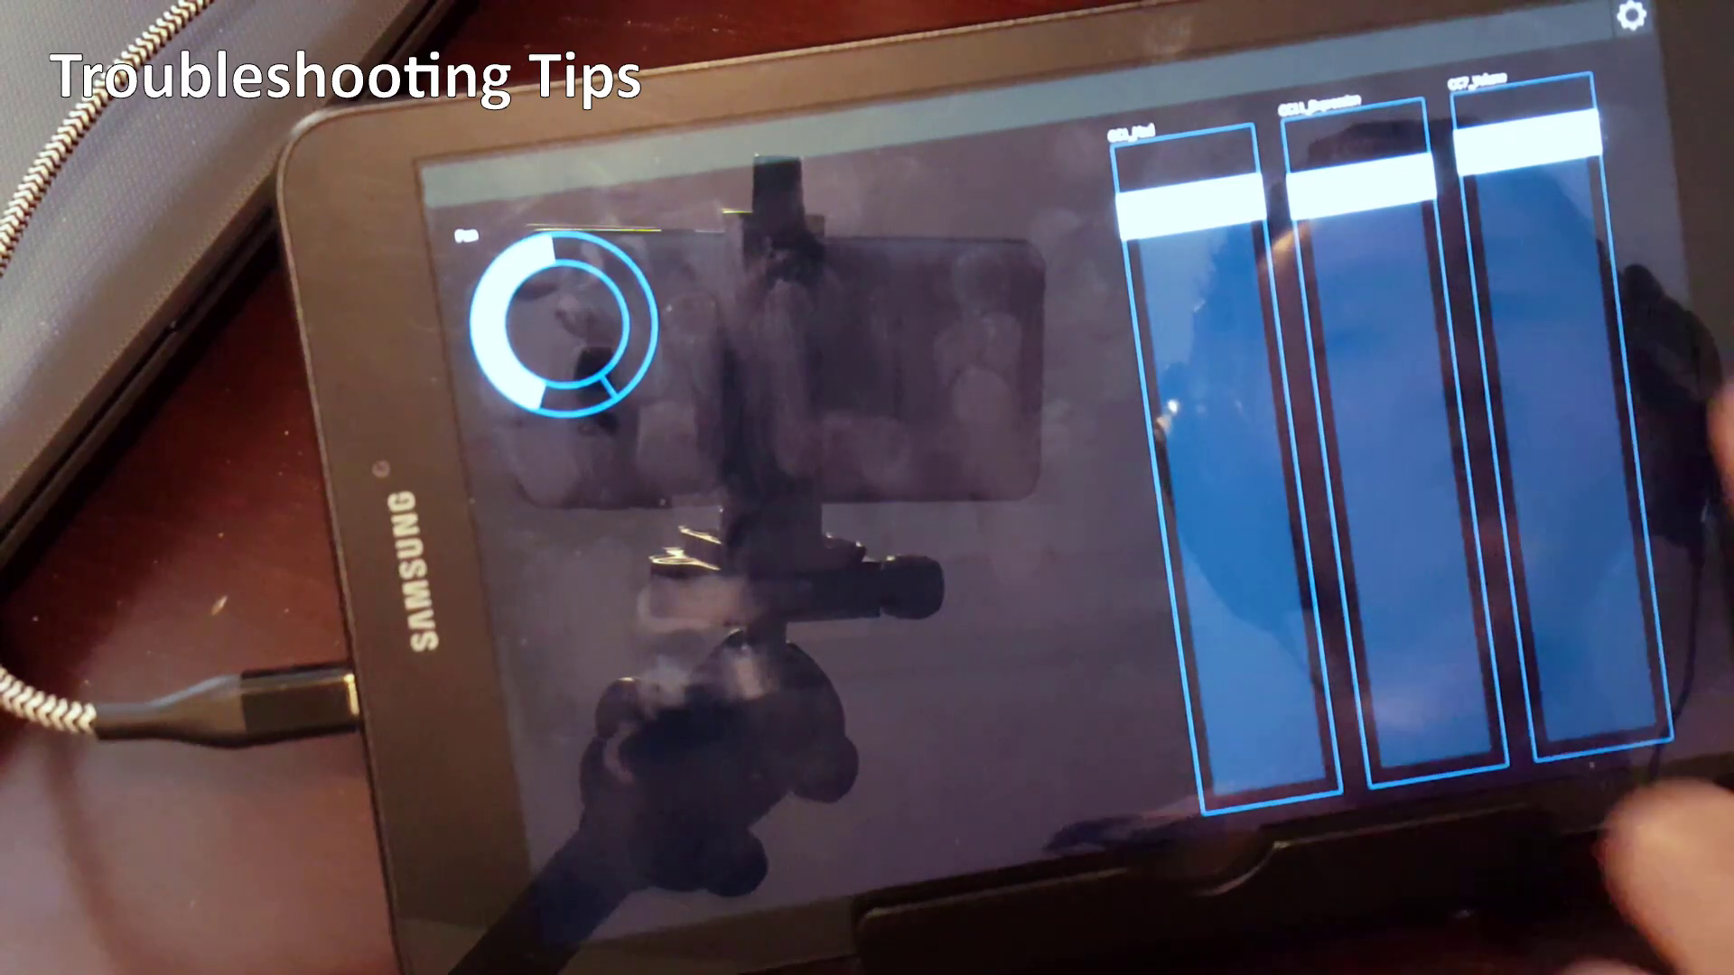
Step: Close the Lemur app from the tablet's recent-apps list
left_click(1698, 795)
left_click(1311, 152)
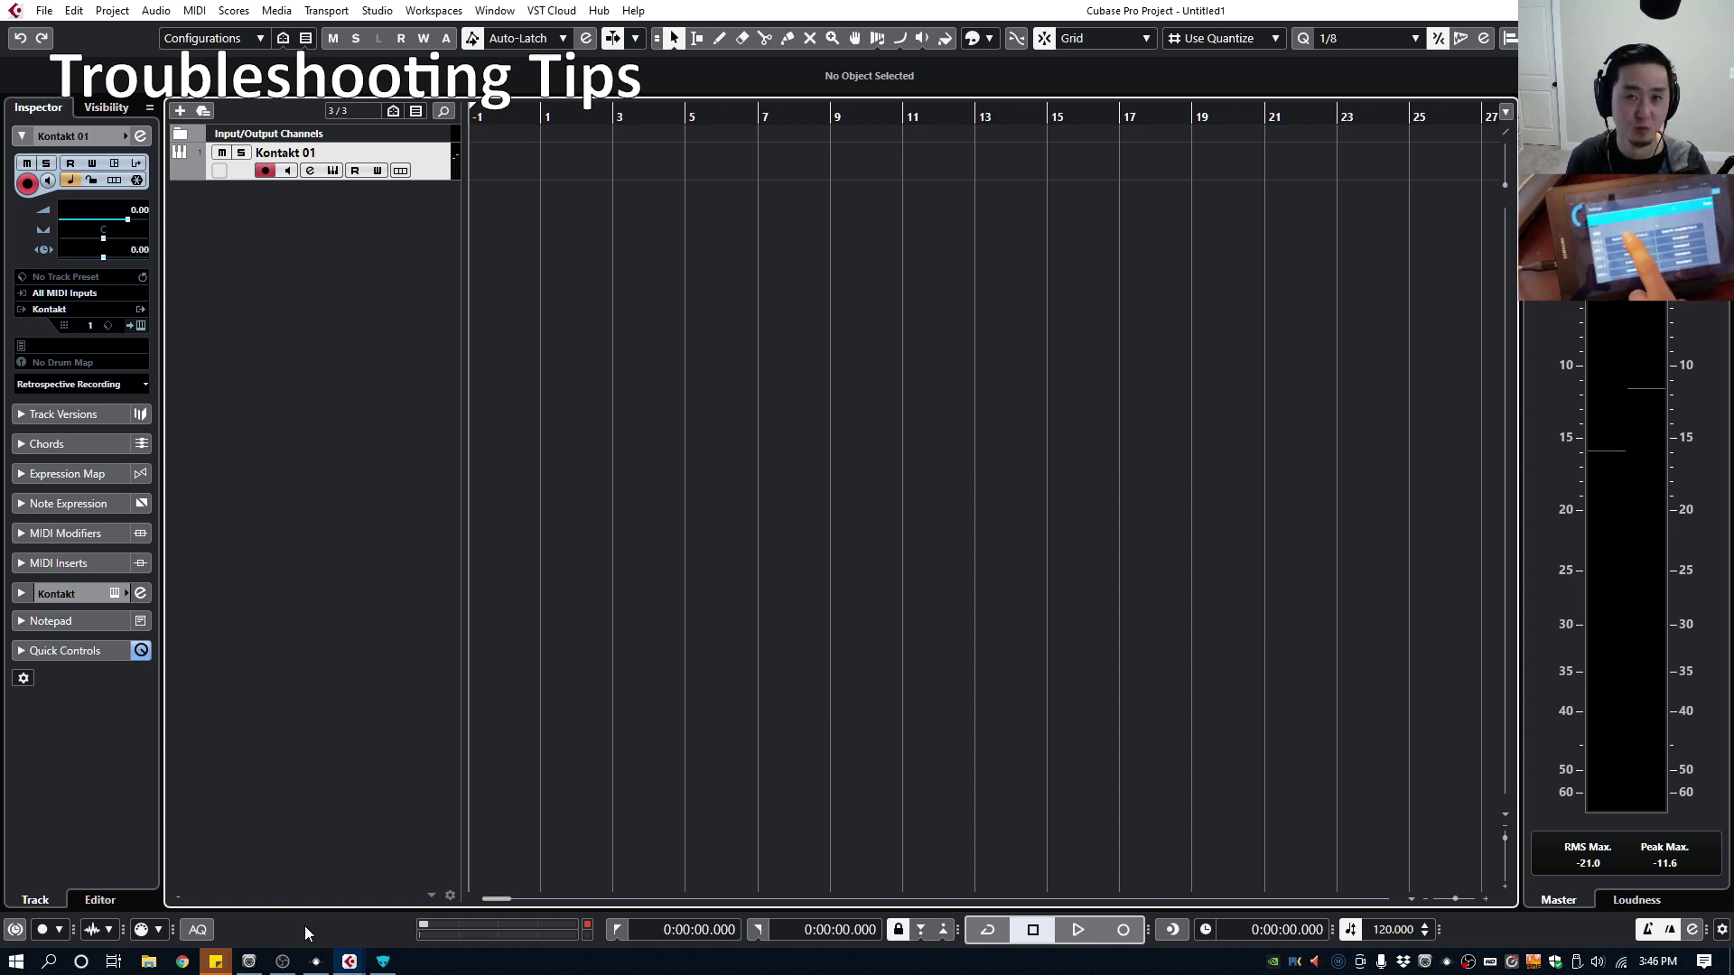
mouse_move(248, 950)
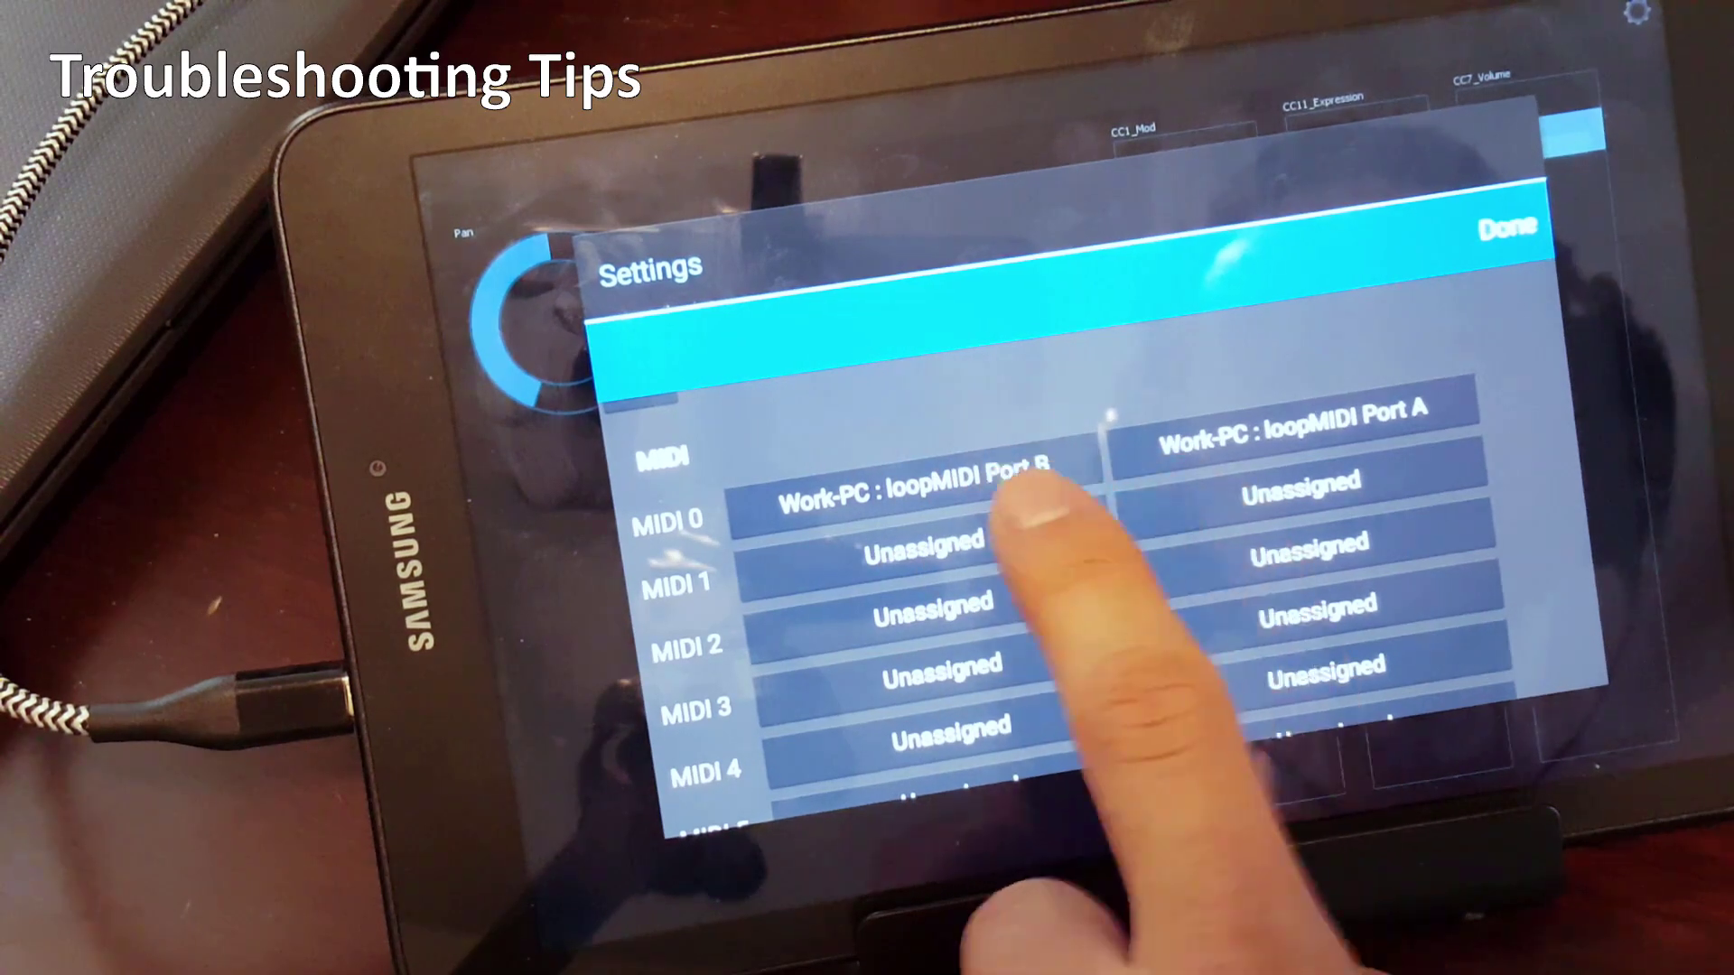
Step: Set Lemur's MIDI 0 input to Work-PC : loopMIDI Port B
left_click(840, 492)
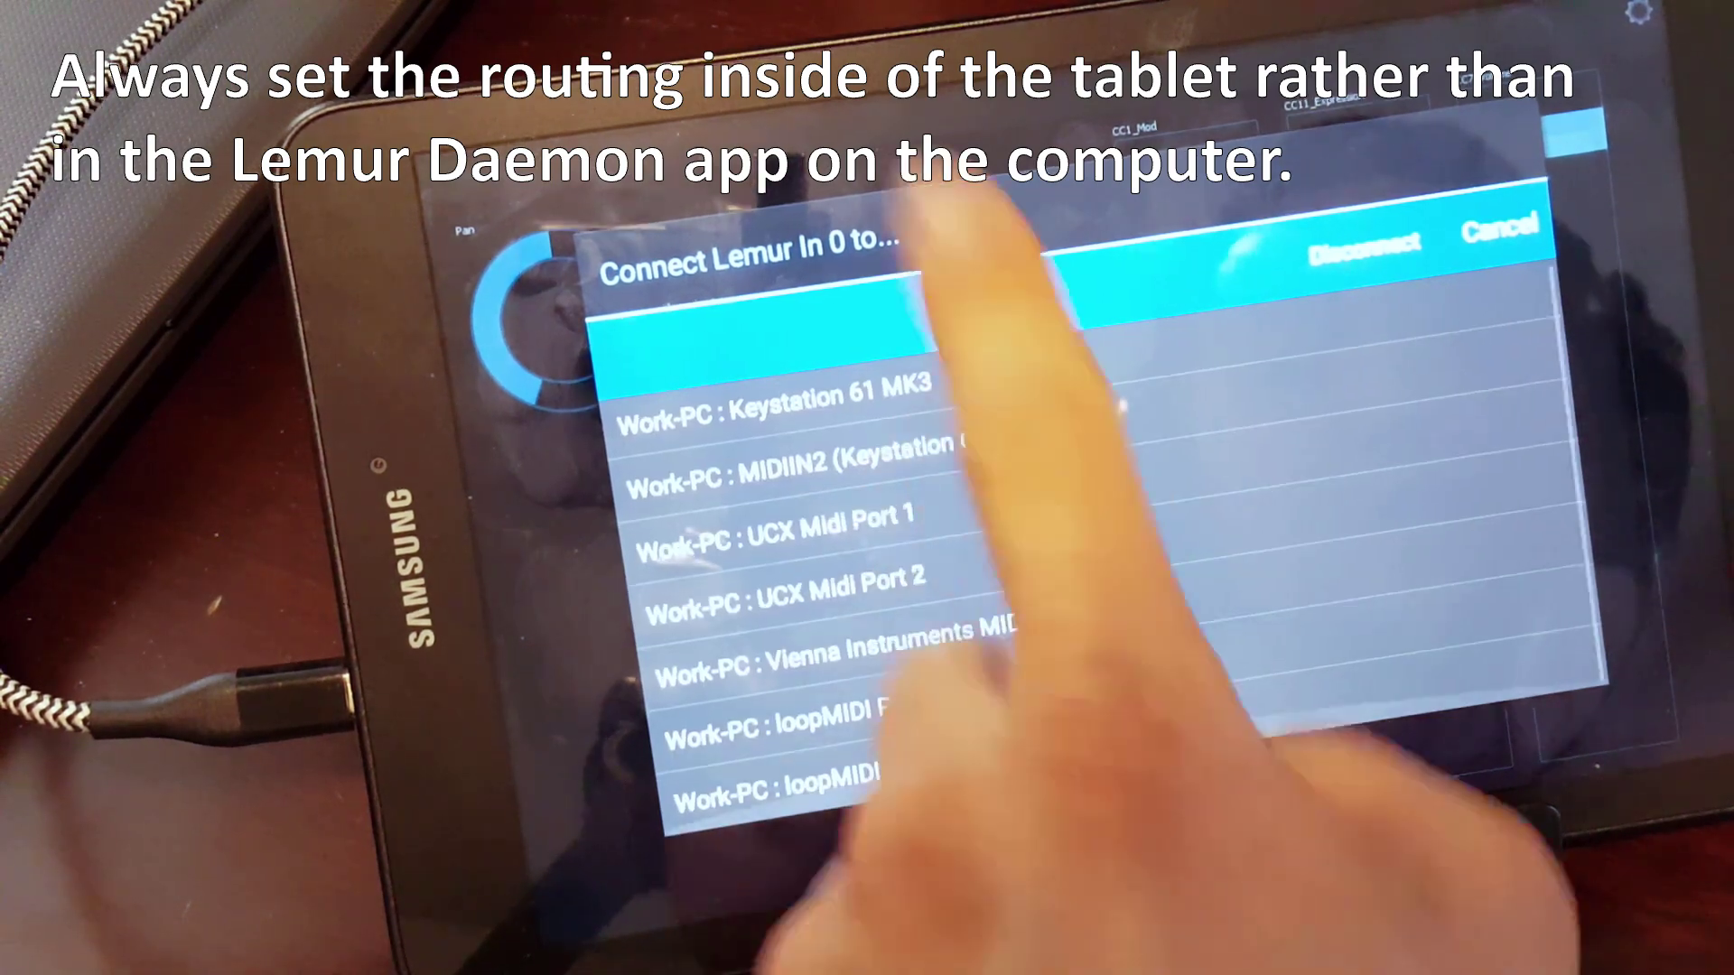
left_click(890, 779)
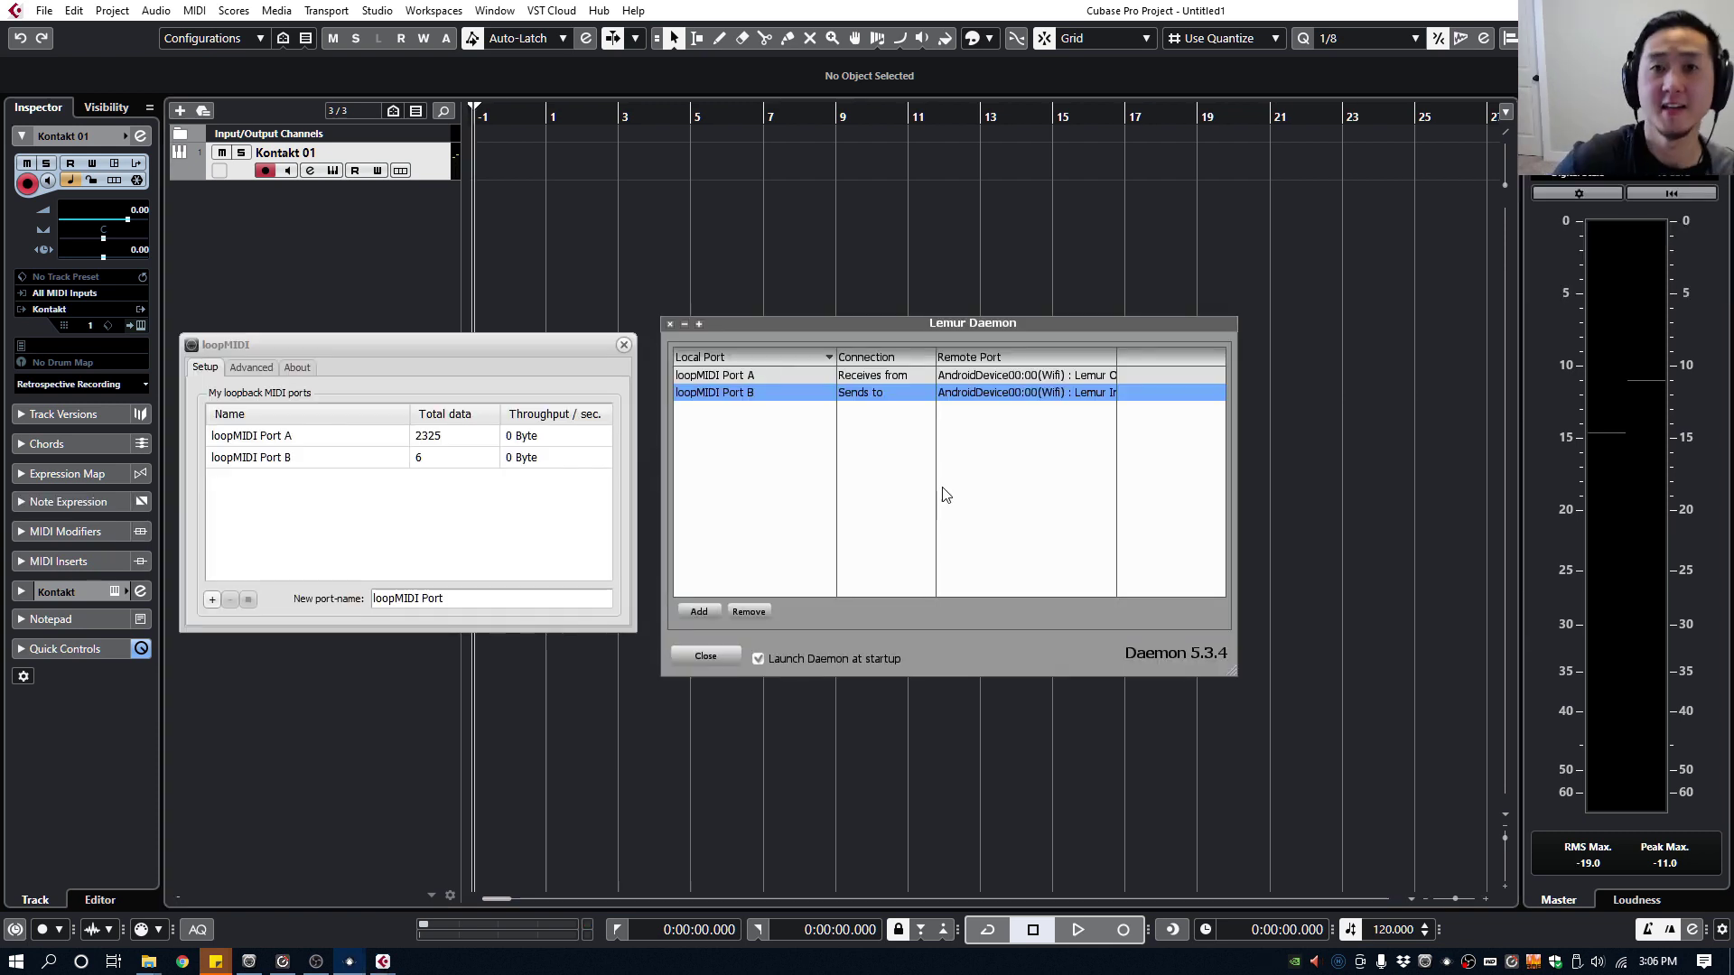
Step: Bring the Cubase window back to the front
left_click(557, 302)
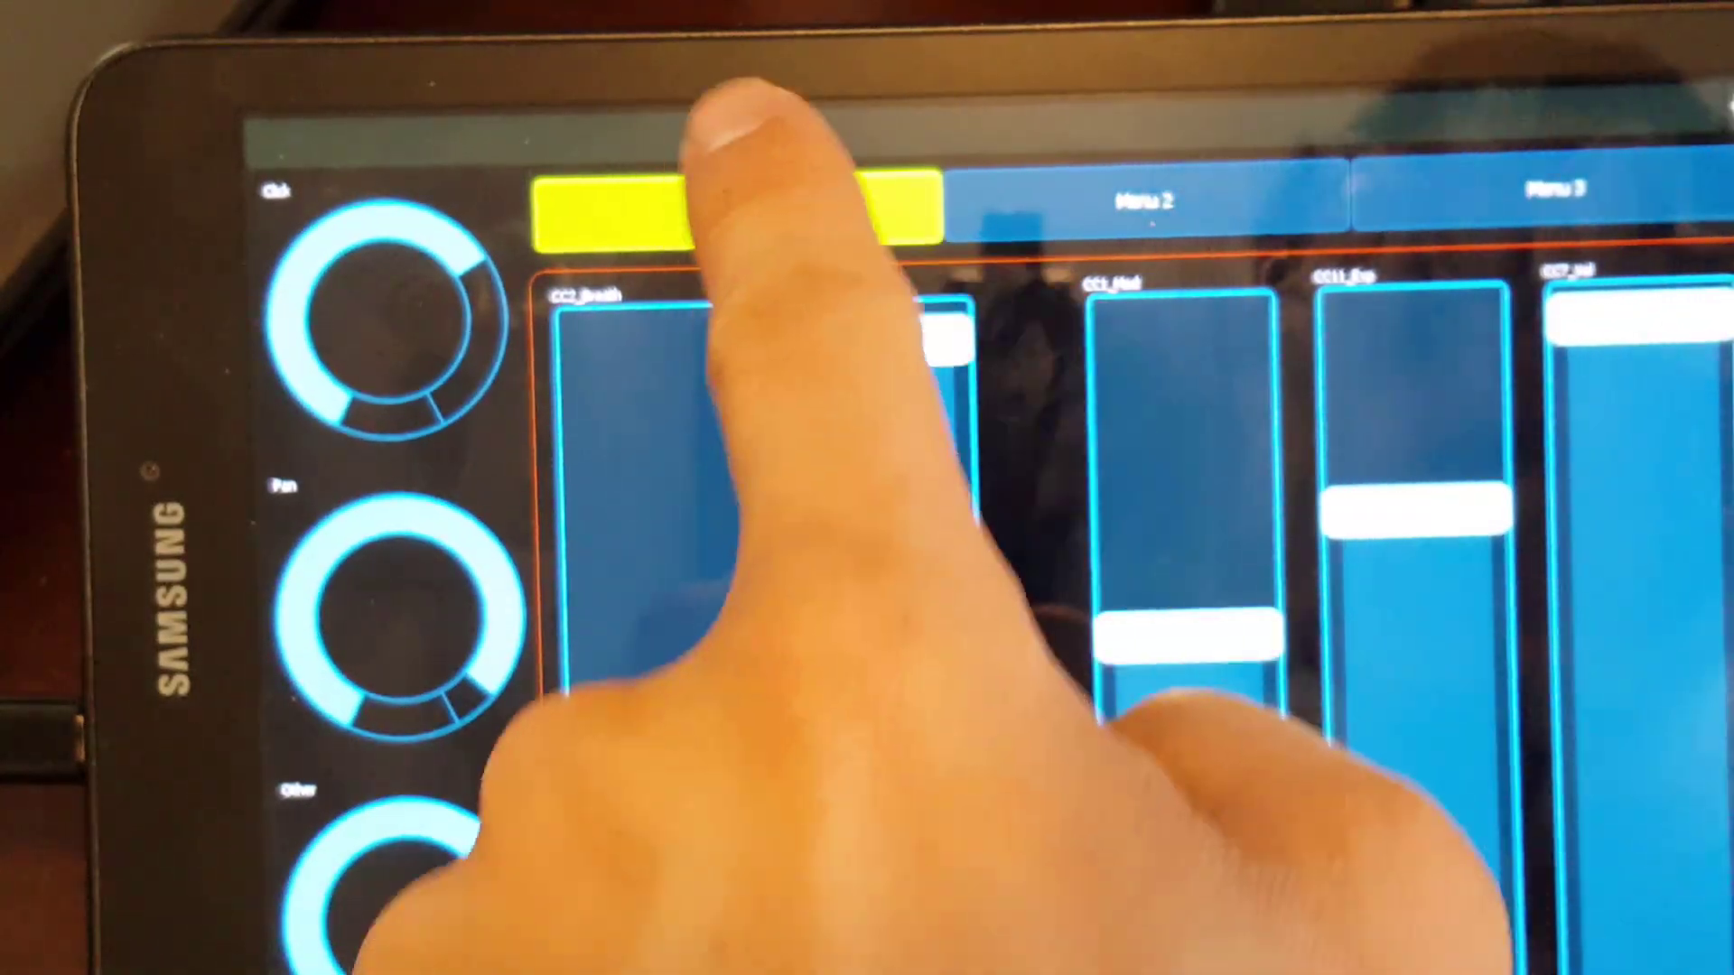
Step: Push the CC2_Breath fader to the top, then flip through Menu 2 and Menu 3 back to Menu 1
left_click(668, 338)
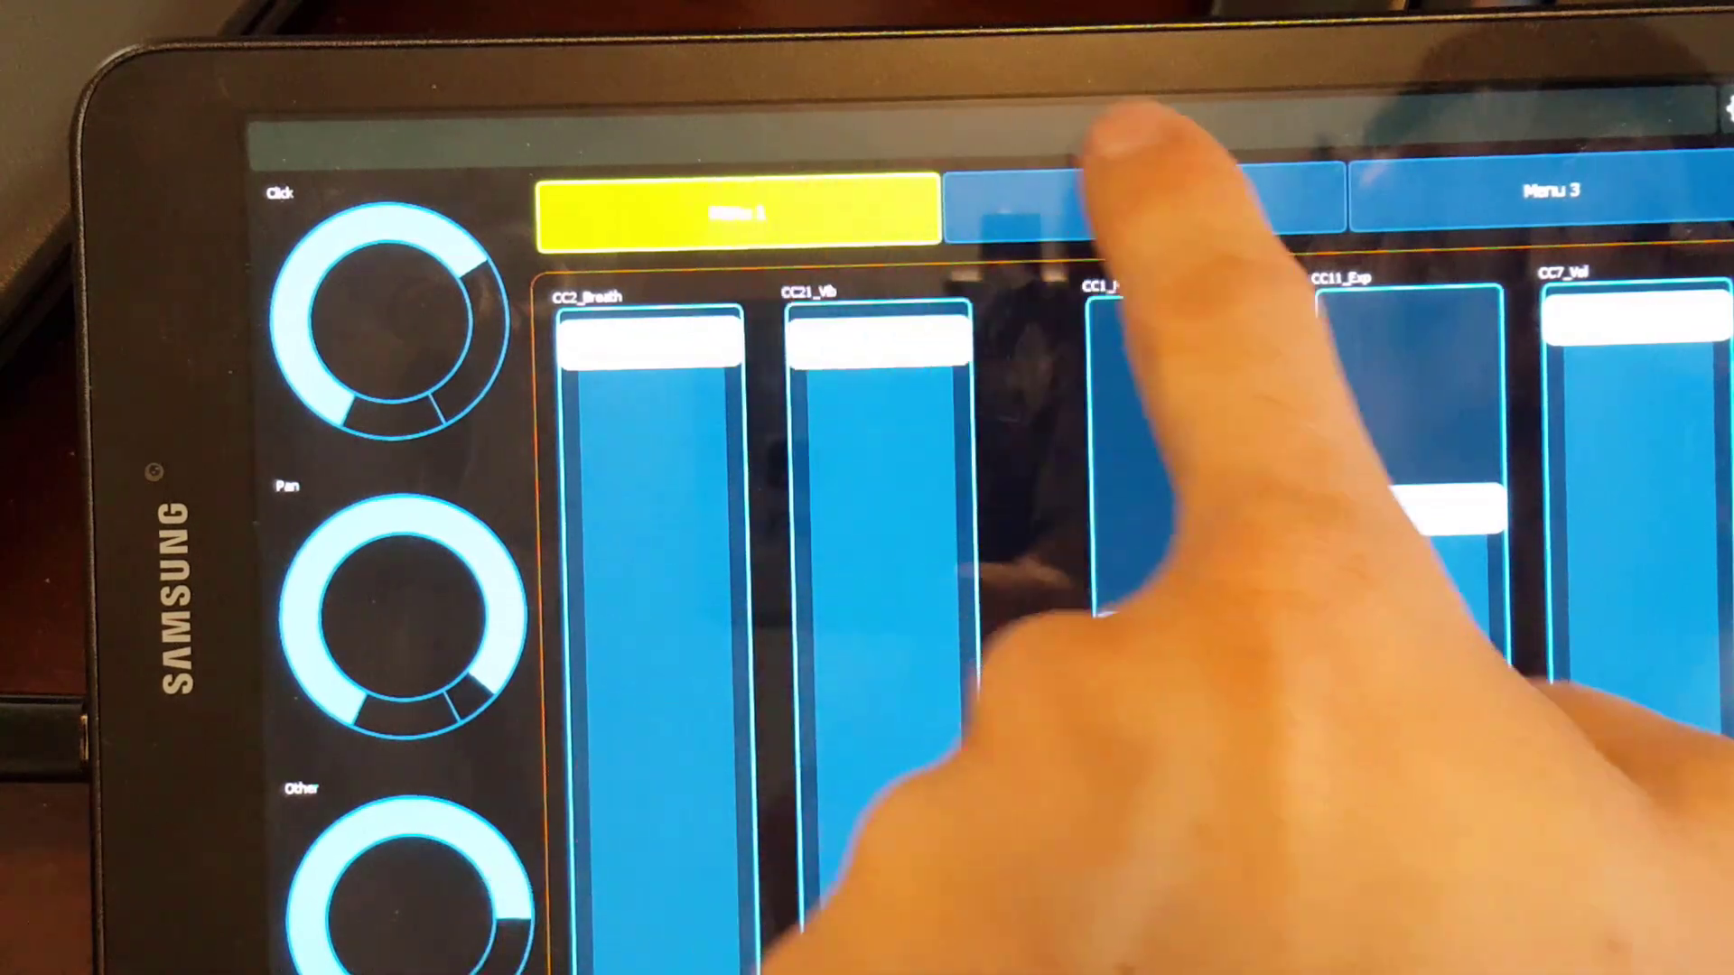
left_click(1142, 203)
left_click(1554, 191)
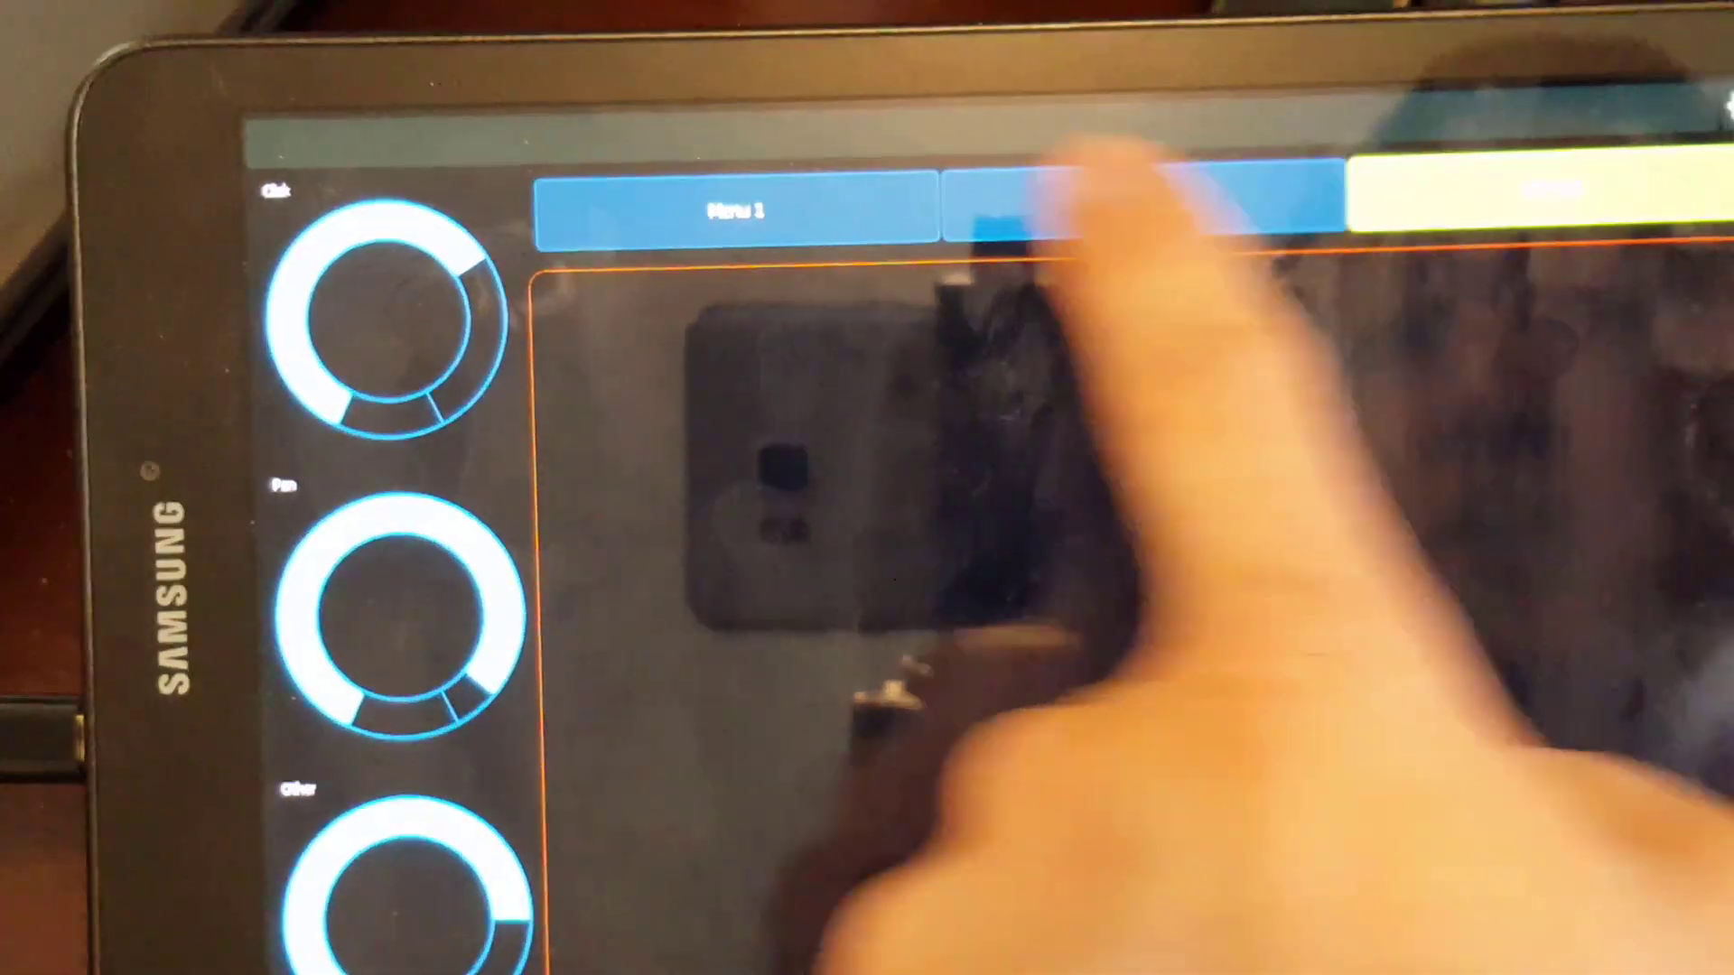
left_click(704, 209)
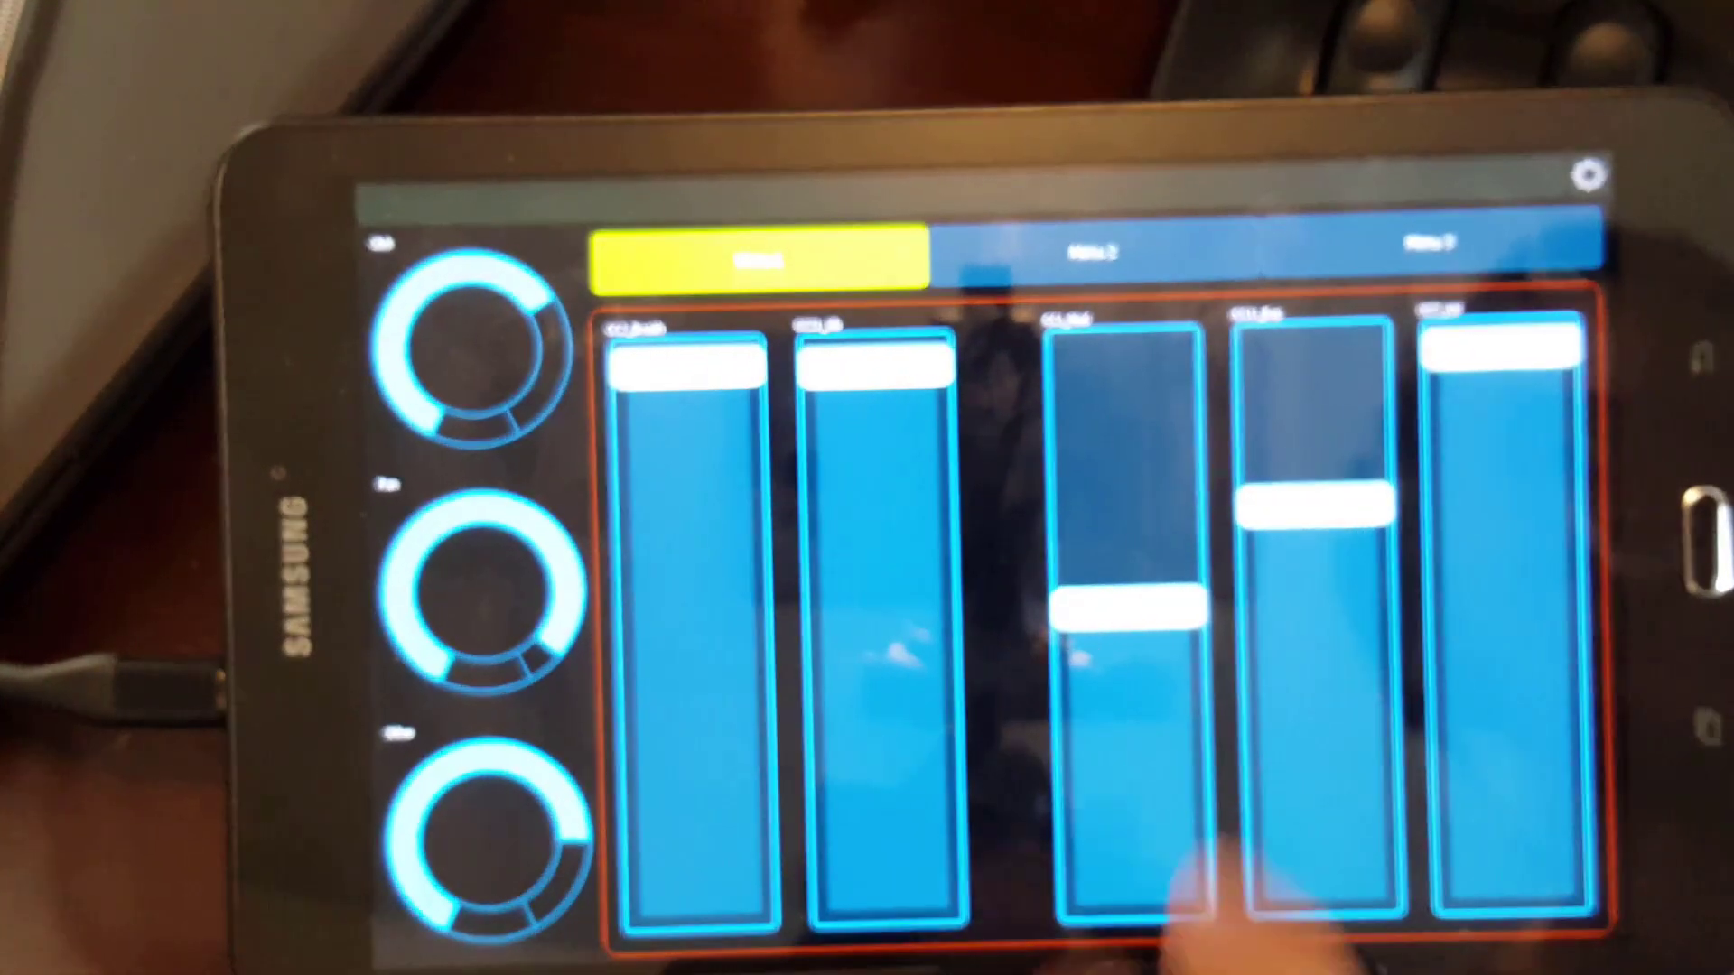
Step: Raise the CC1_Mod fader and sweep CC2_Breath down, to the bottom, then up
left_click_drag(1120, 569, 1124, 434)
left_click_drag(691, 370, 700, 488)
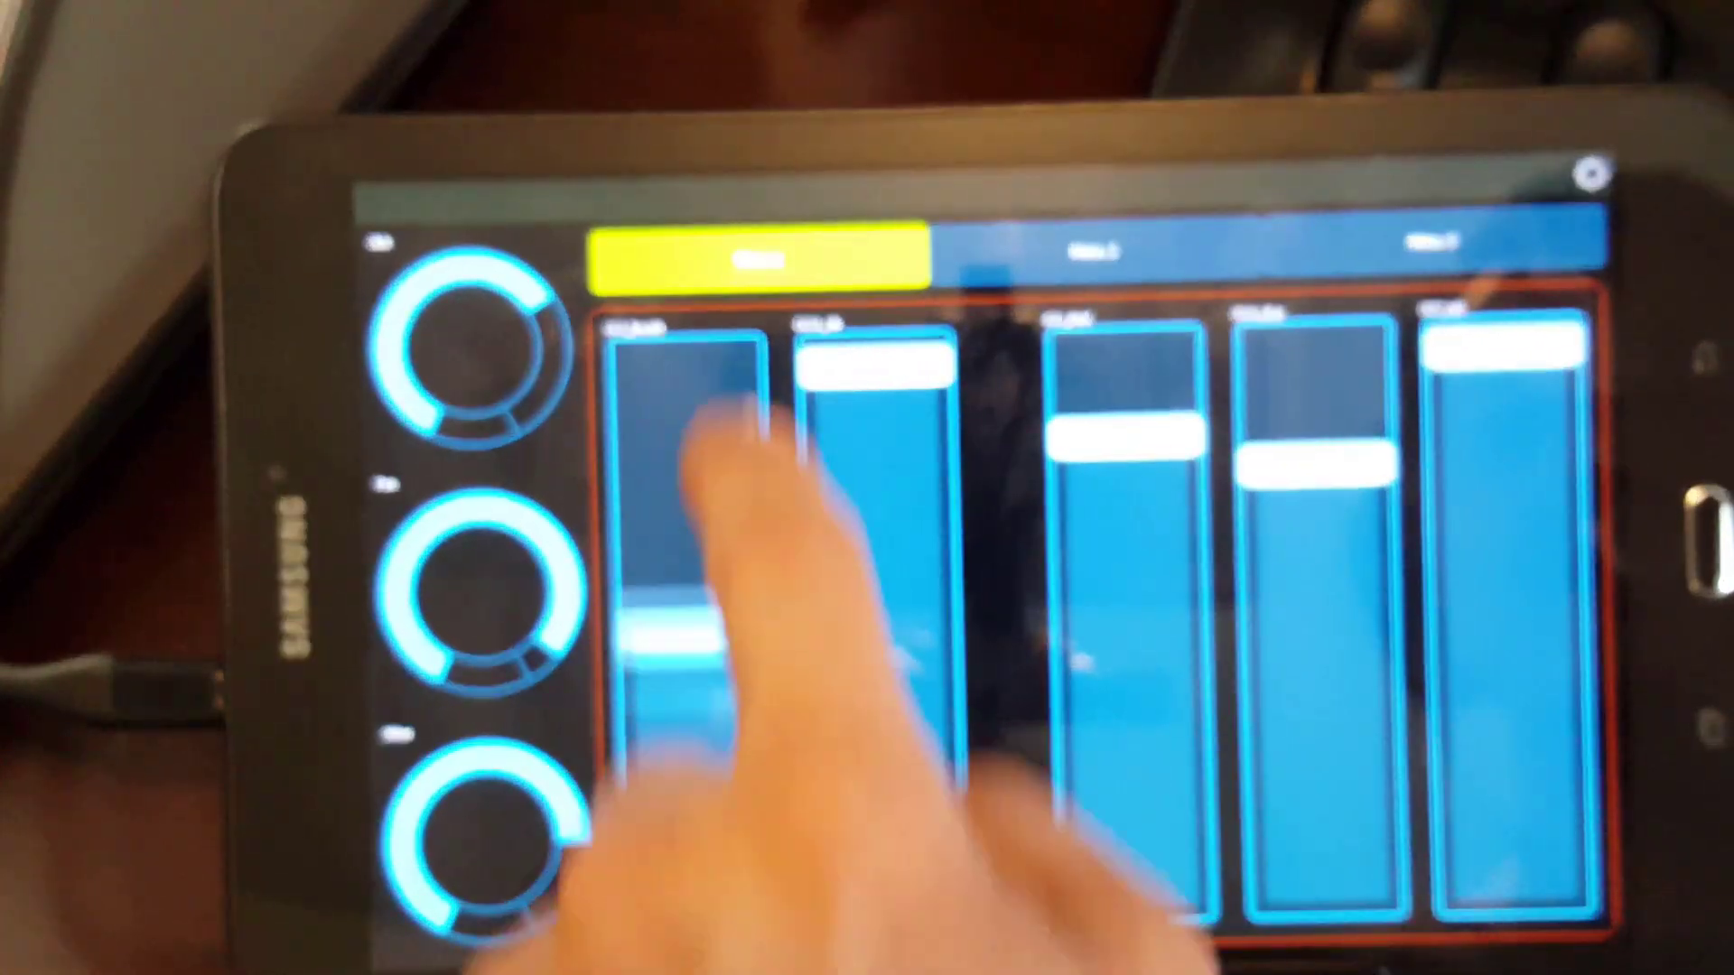
left_click_drag(696, 605, 673, 867)
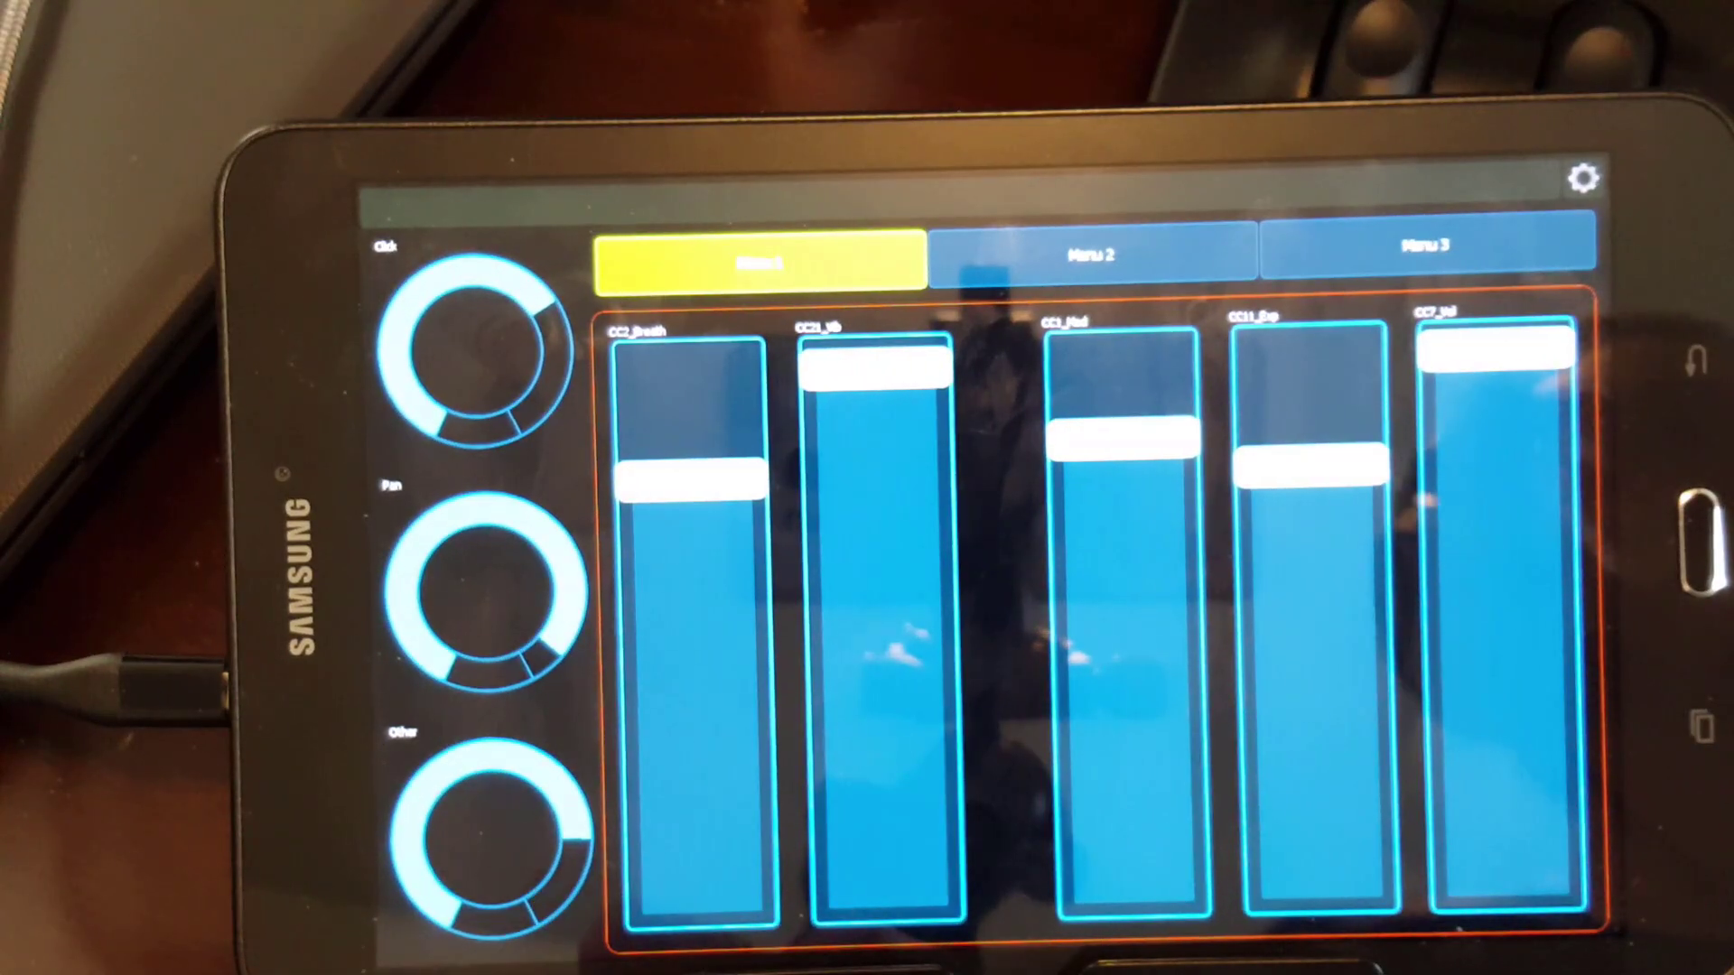
left_click_drag(655, 469, 700, 501)
Step: Leave CC2_Breath near the middle and sweep CC21_Vb down, then nearly to the top
left_click_drag(881, 361, 876, 515)
left_click_drag(880, 672, 894, 862)
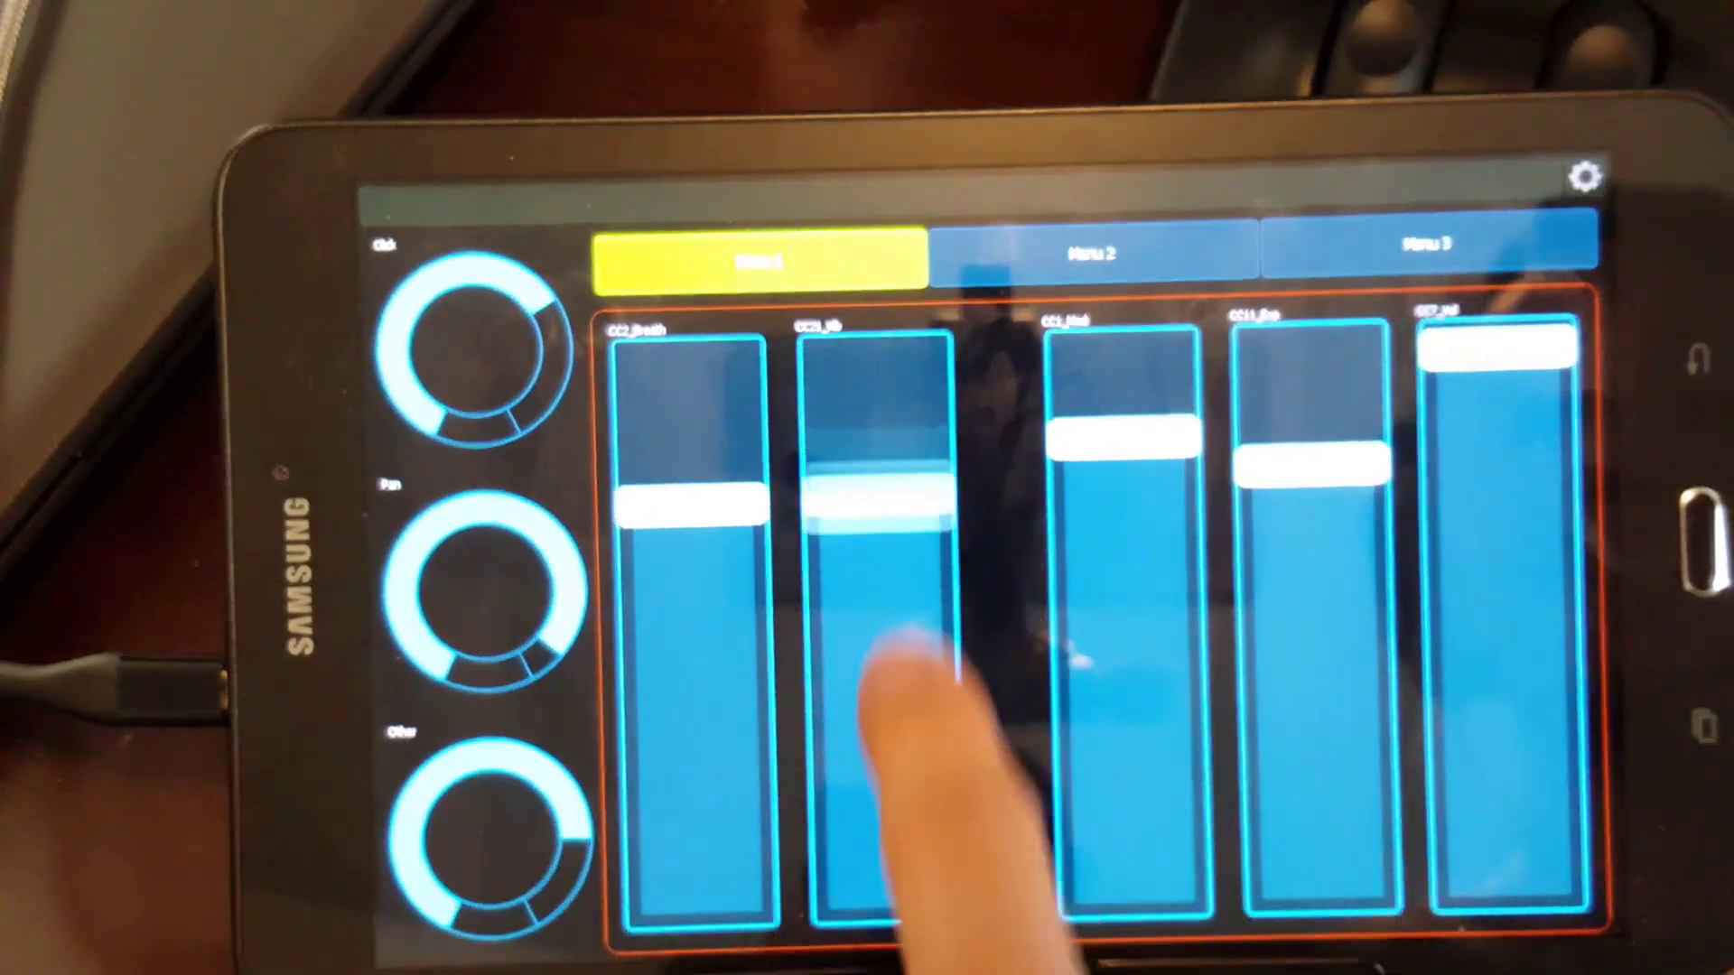
left_click_drag(890, 713, 876, 433)
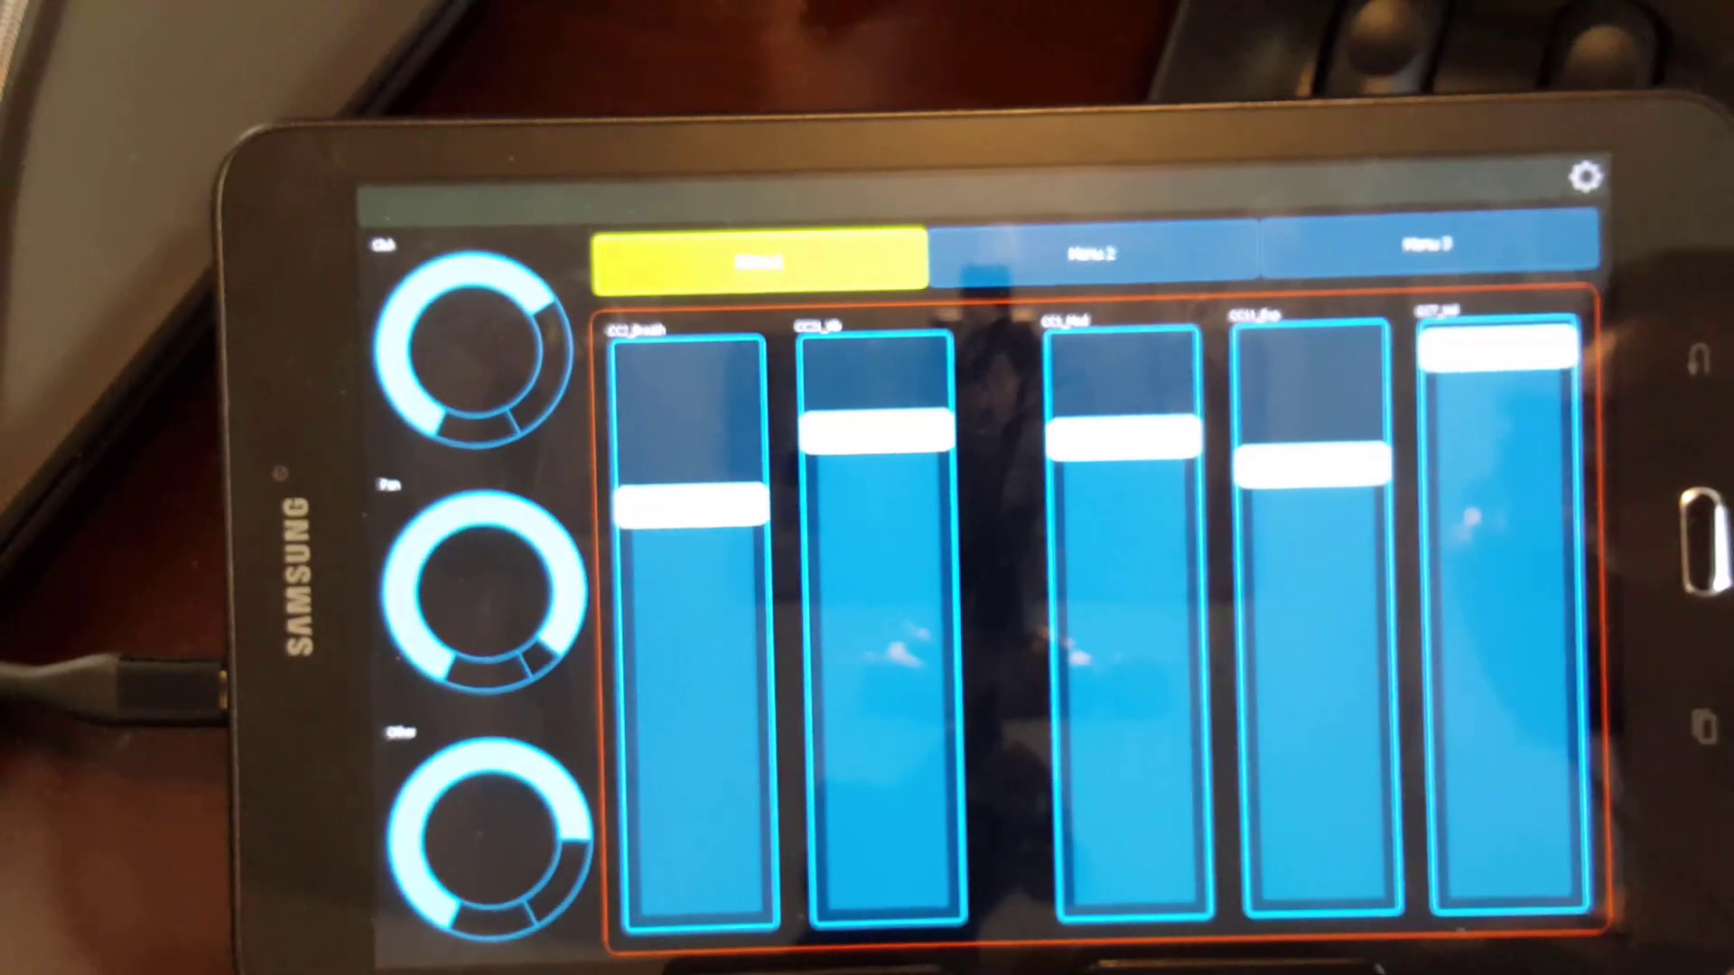
mouse_move(881, 431)
left_mouse_down()
mouse_move(894, 646)
mouse_move(891, 379)
mouse_move(876, 429)
left_mouse_up()
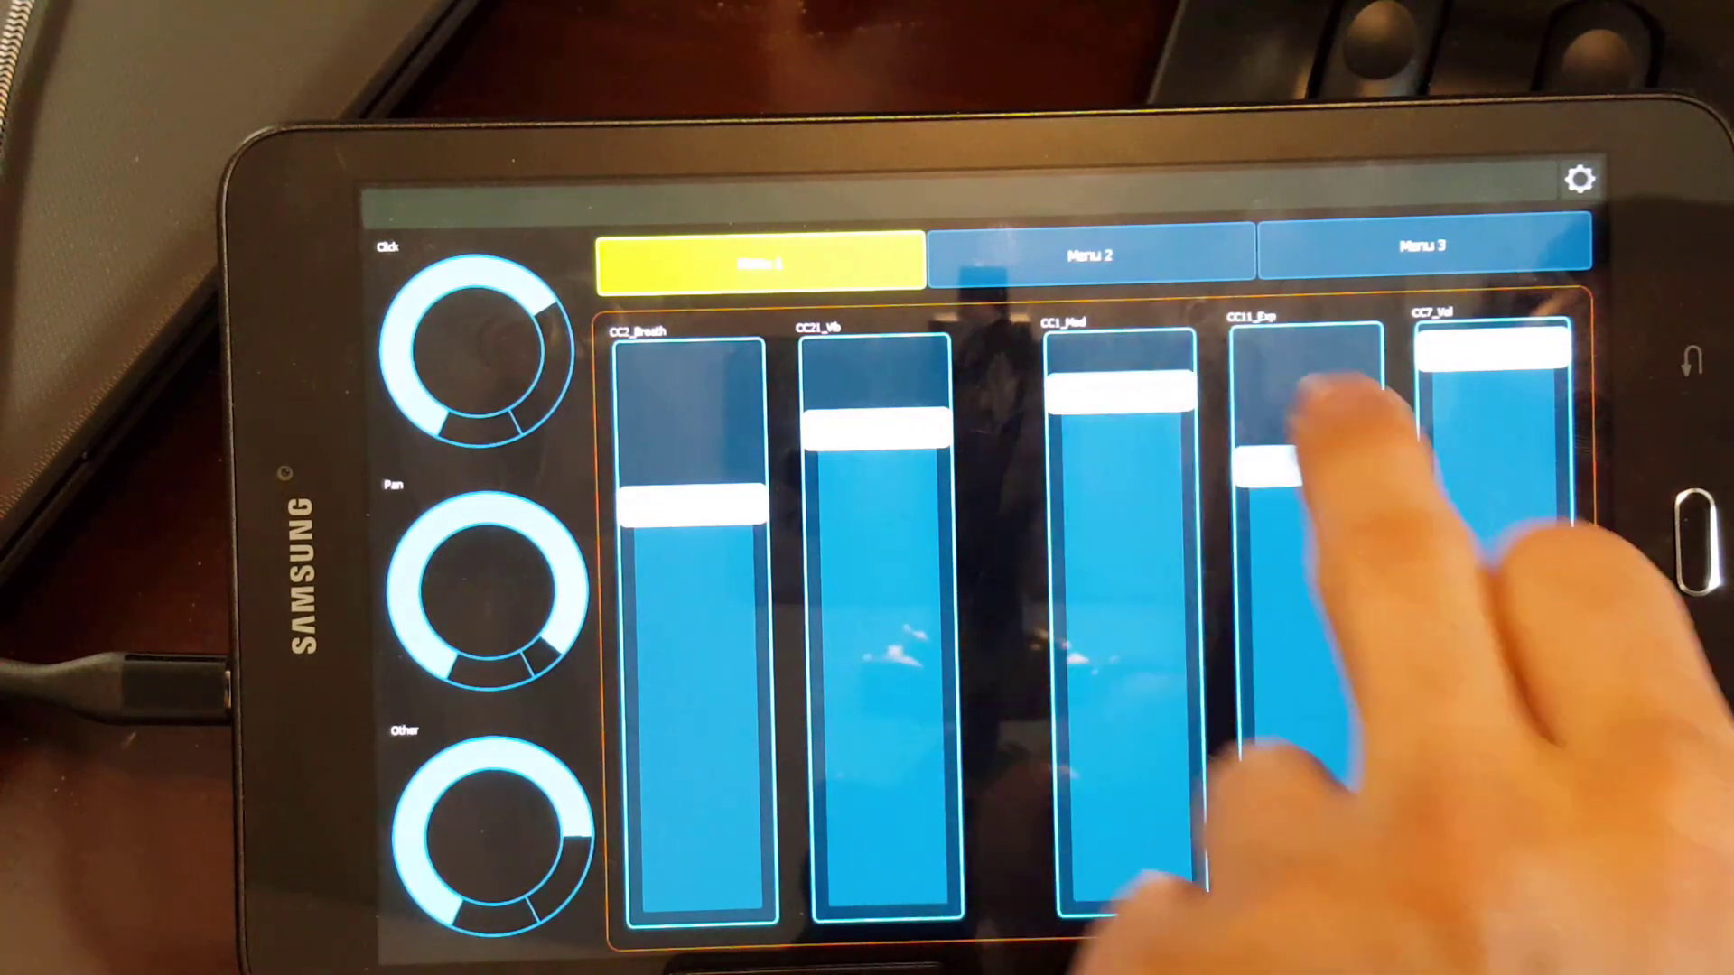
Step: Push CC11_Exp to the top, pull CC7_Vol partway down, and turn the Click knob low
left_click_drag(1323, 854, 1309, 362)
mouse_move(1495, 348)
left_mouse_down()
mouse_move(1500, 696)
mouse_move(1495, 347)
left_mouse_up()
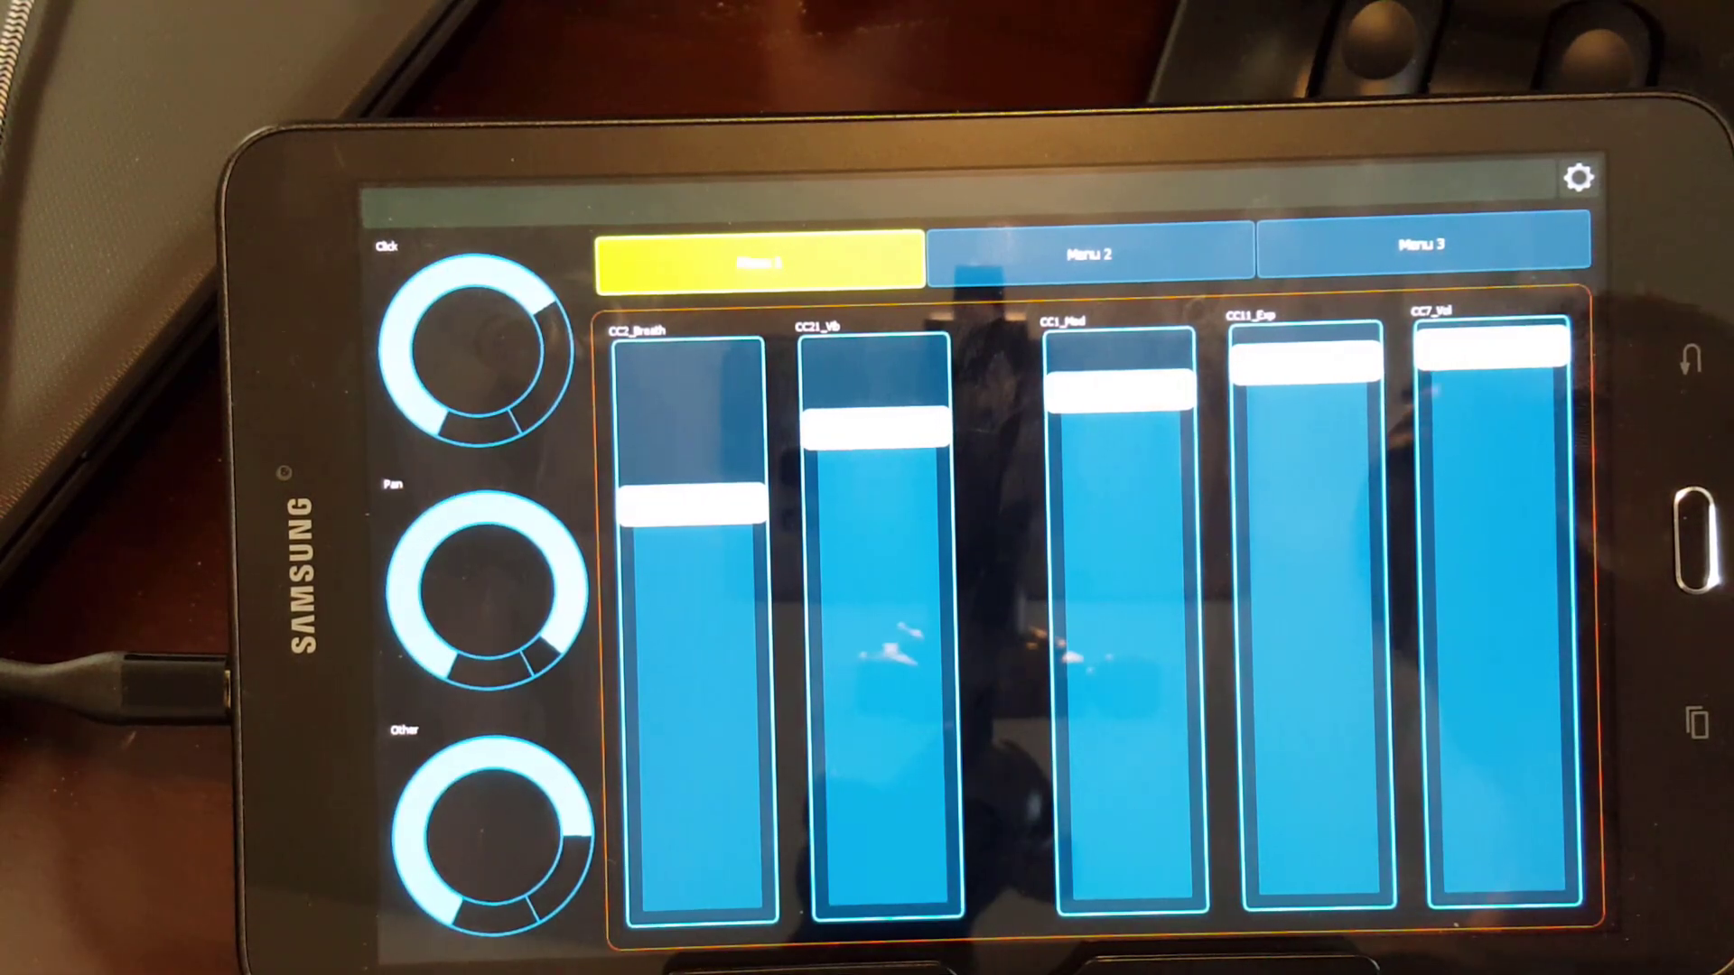
left_click_drag(484, 328, 535, 360)
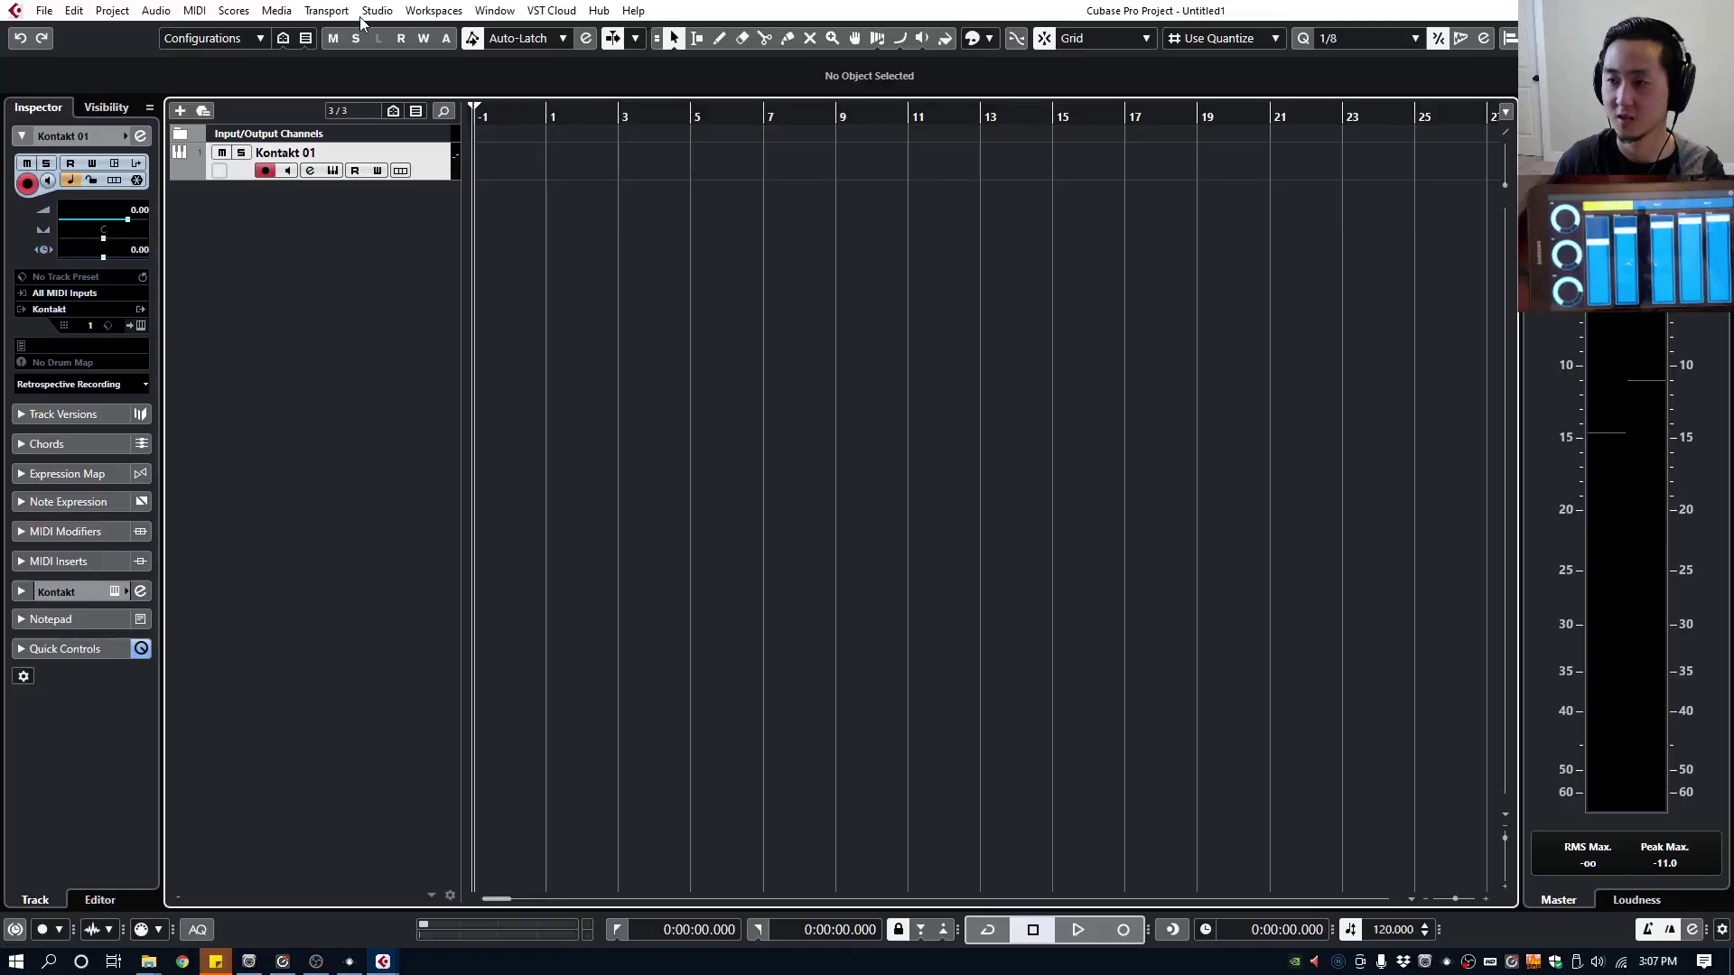
left_click(375, 11)
left_click(462, 318)
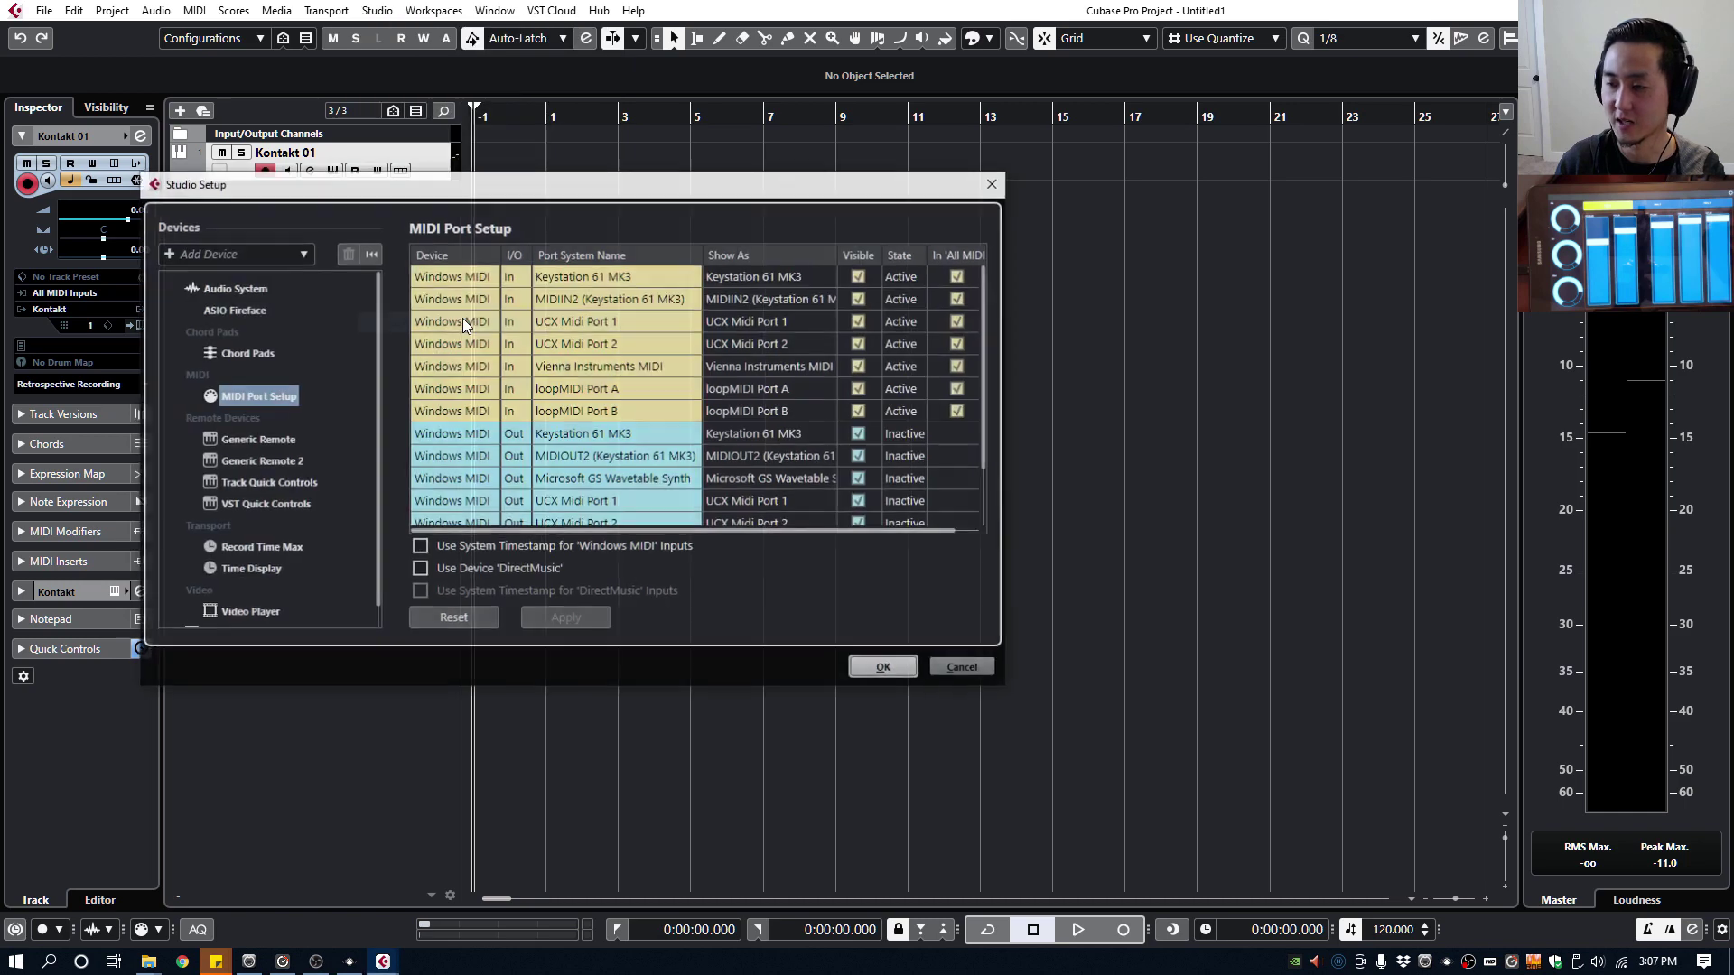
left_click(252, 461)
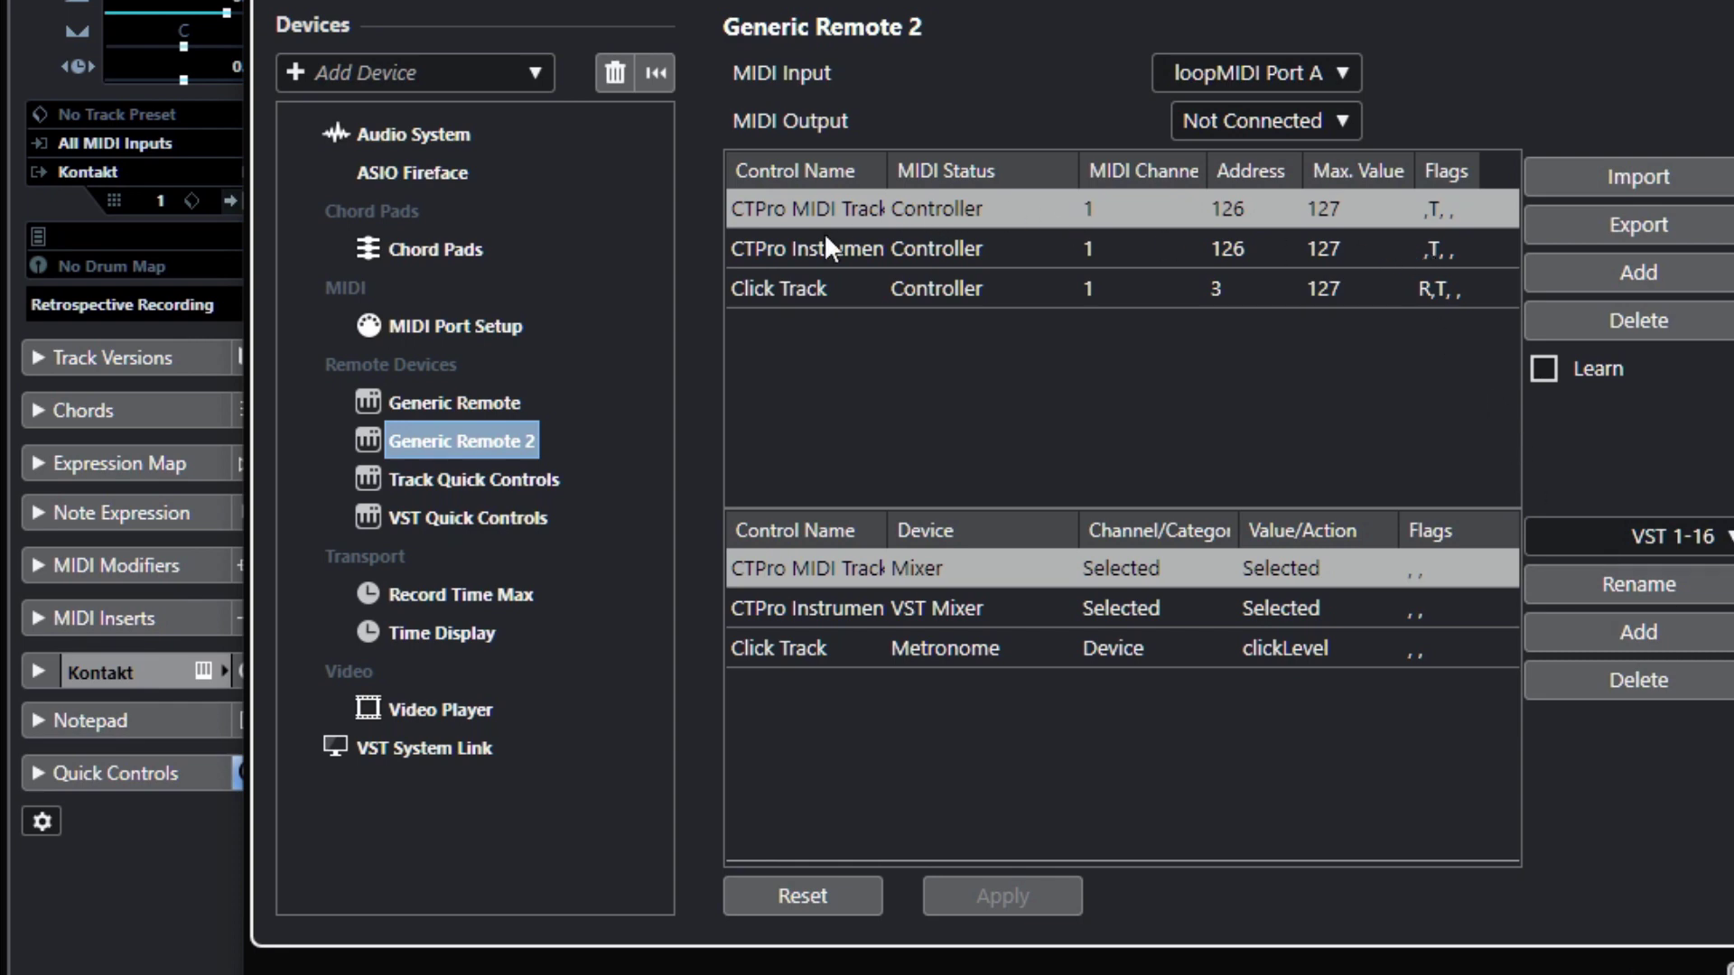
left_click(810, 285)
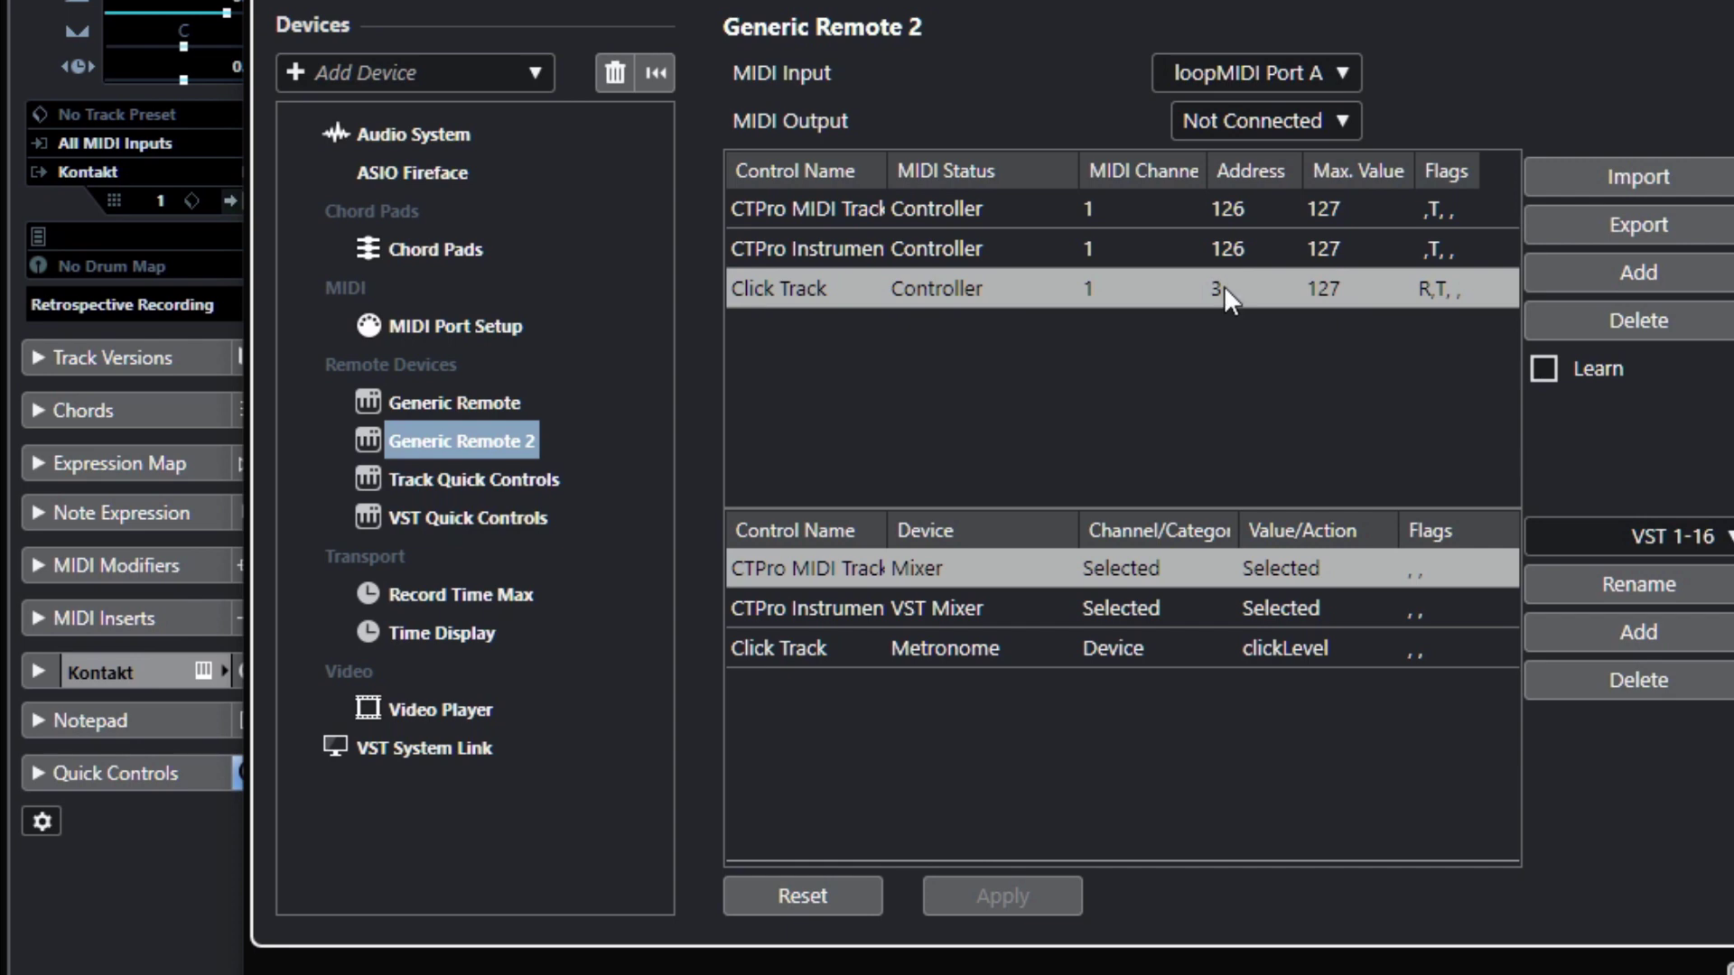
left_click(1427, 295)
key("Escape")
left_click(783, 648)
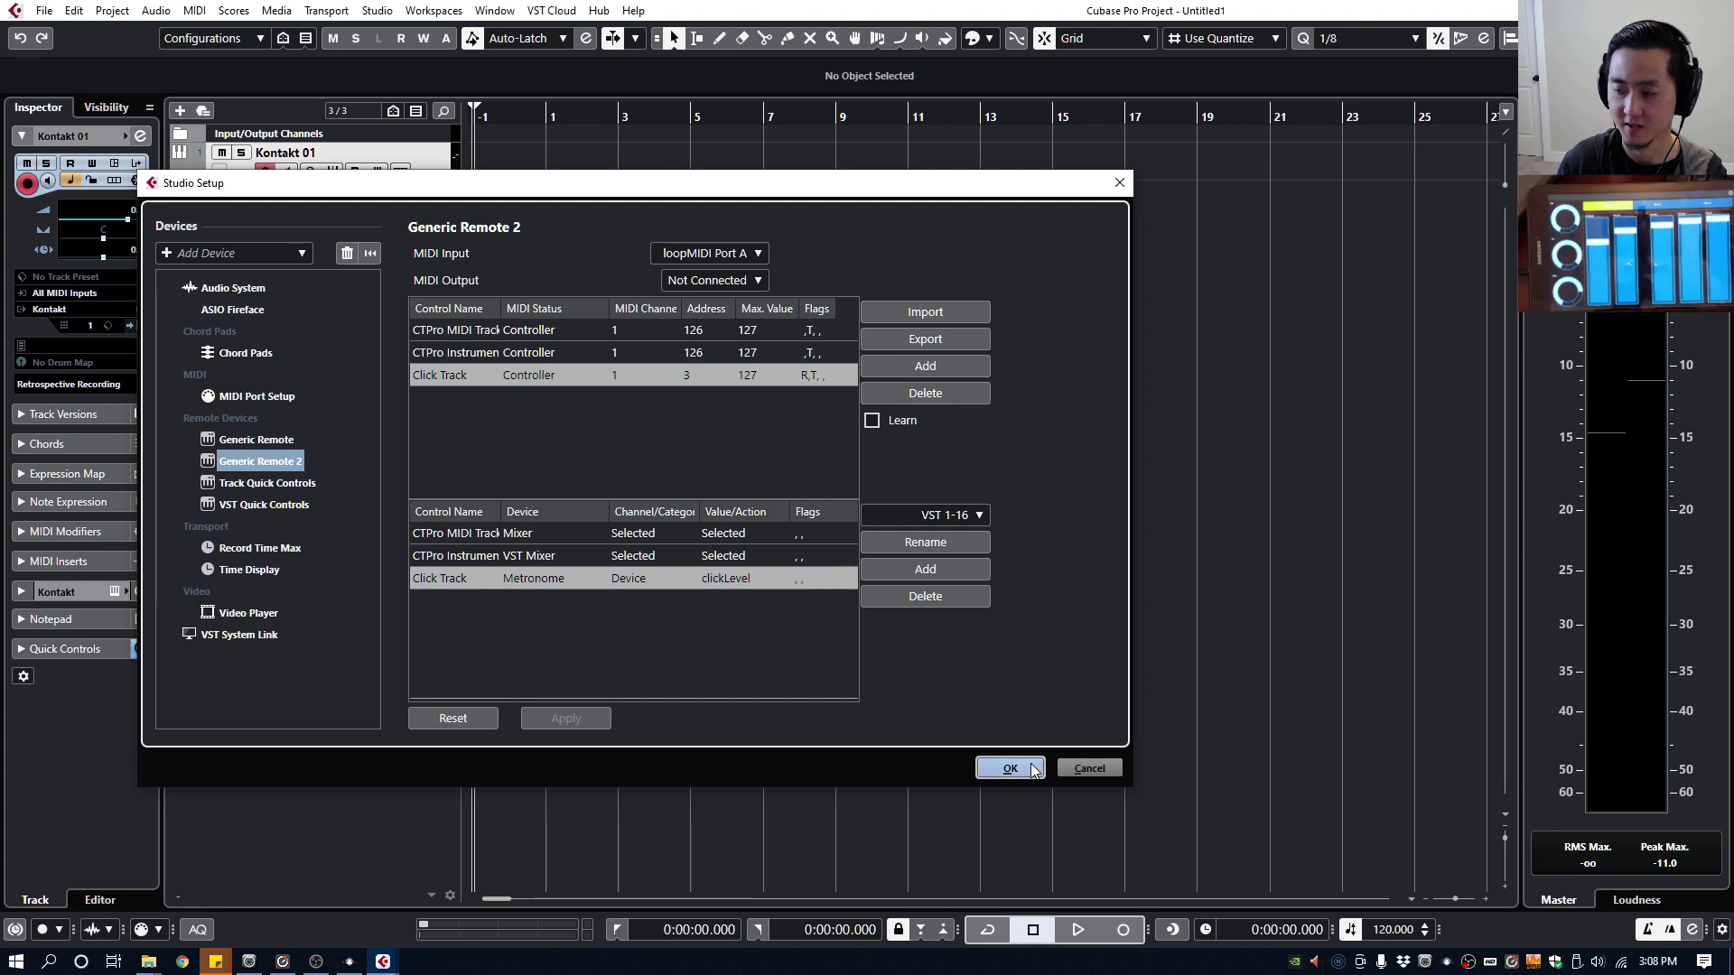
left_click(1031, 767)
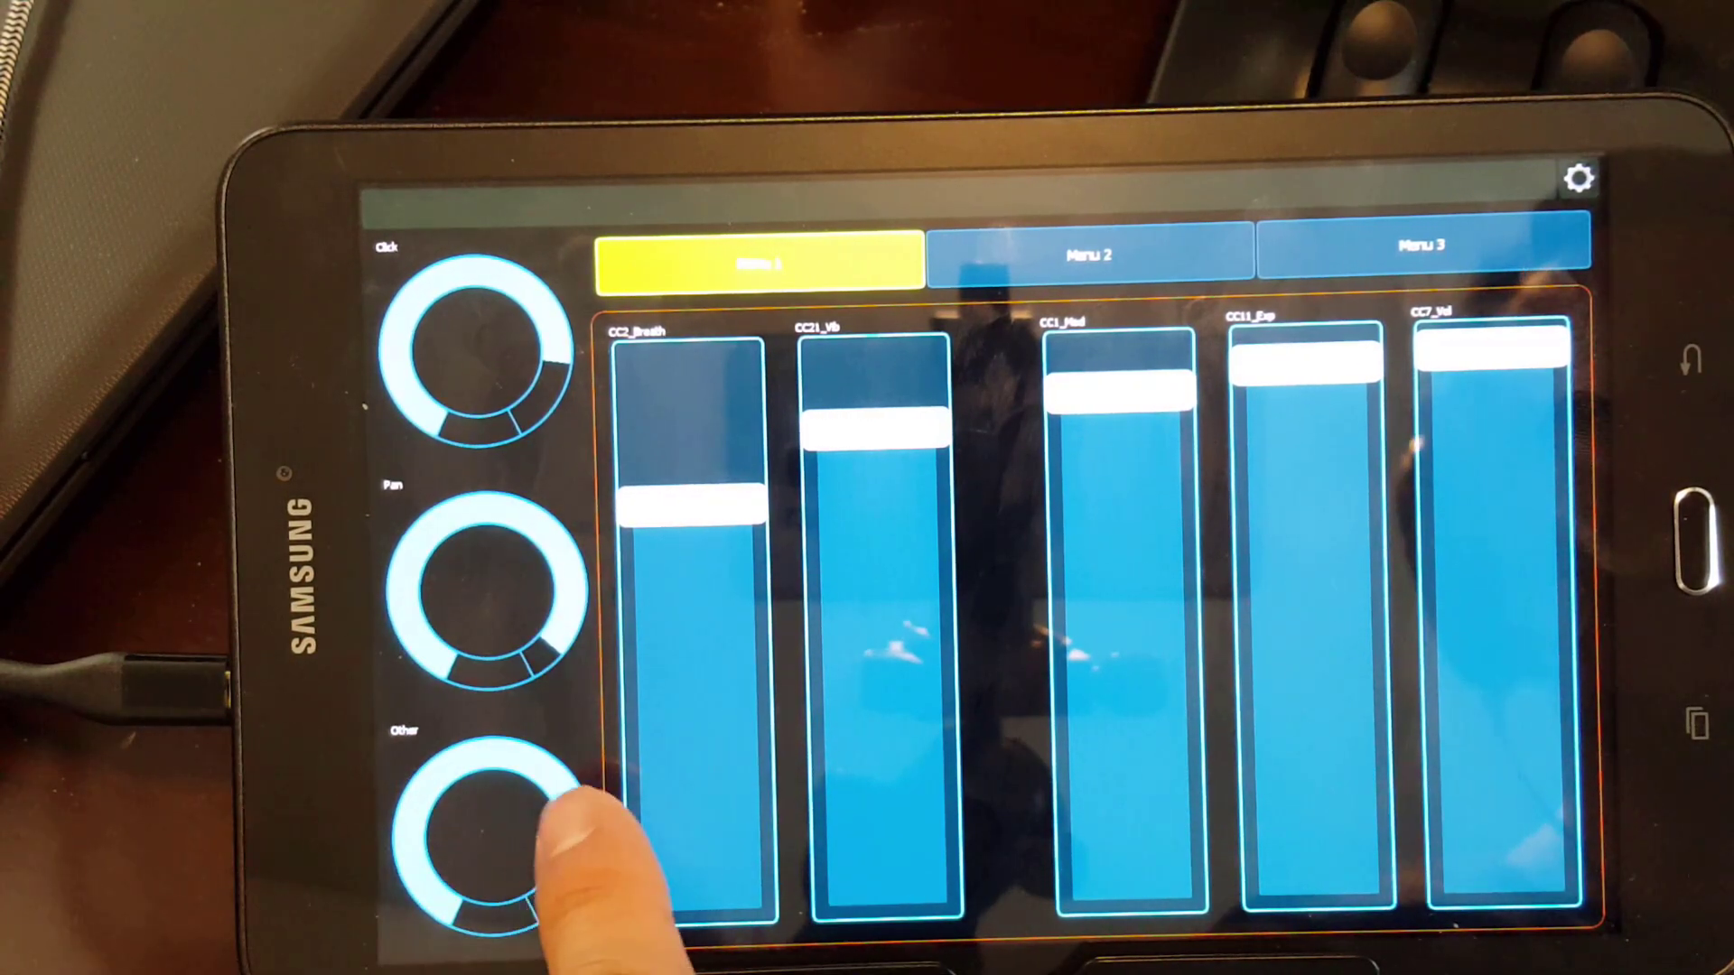
Step: Turn the Other knob almost fully down, then flip back and forth between Menu 2 and Menu 3
left_click_drag(470, 763, 578, 903)
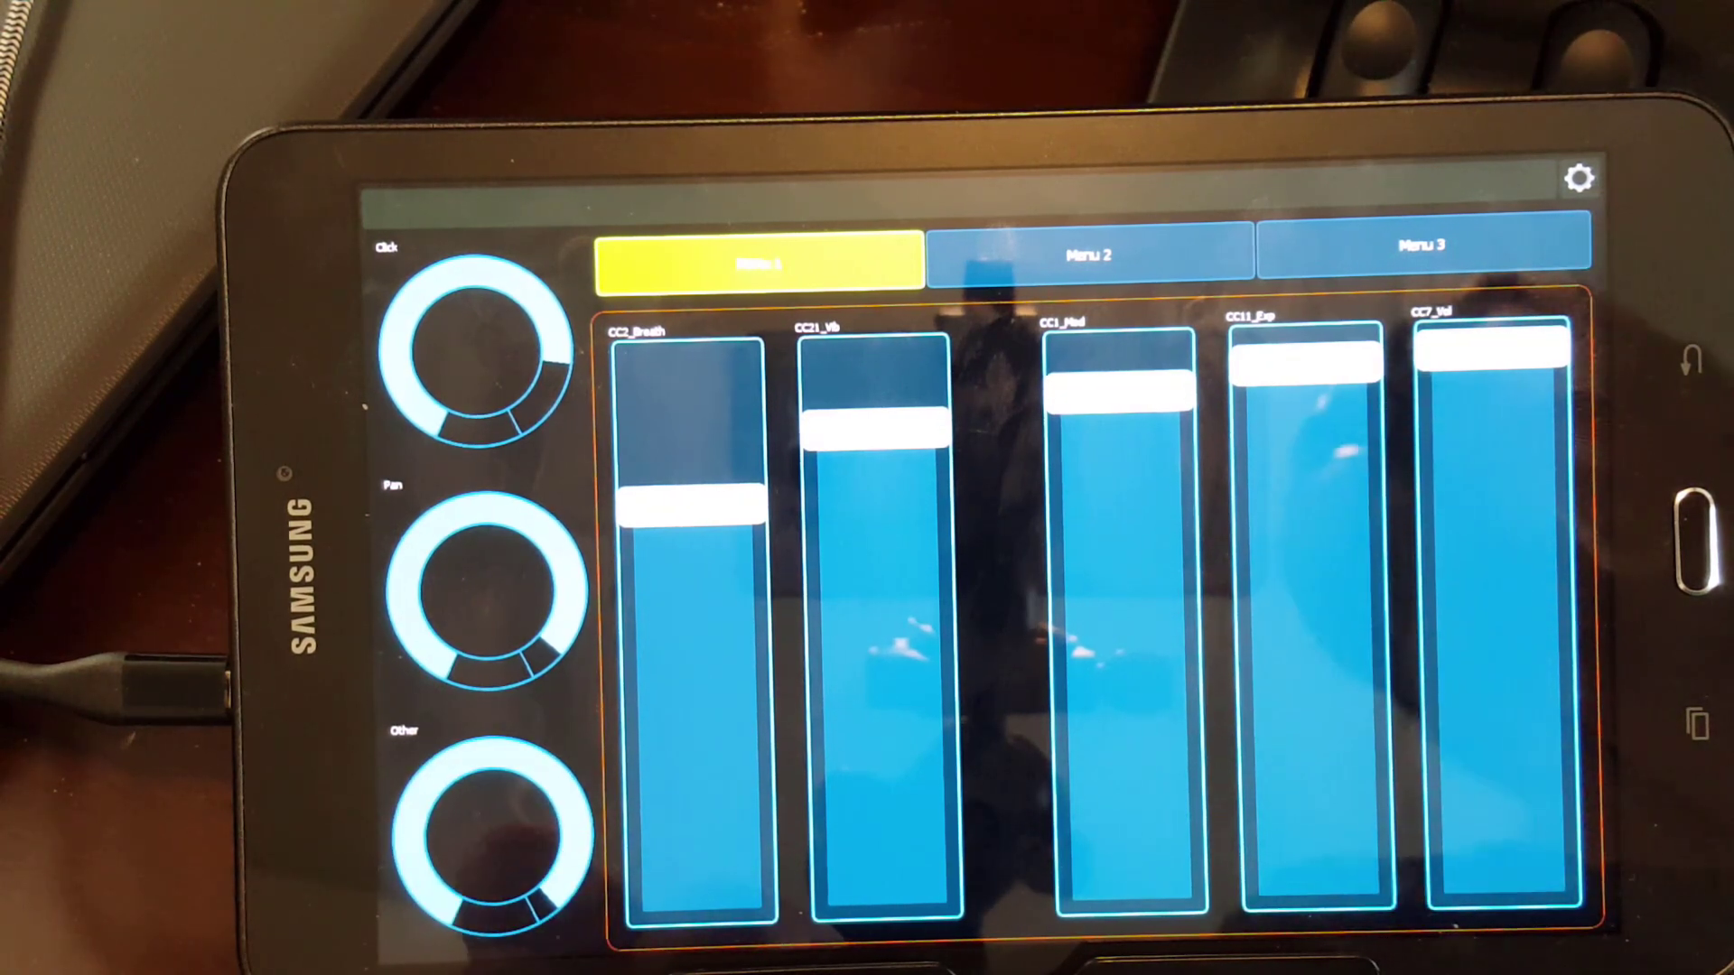
left_click(1089, 255)
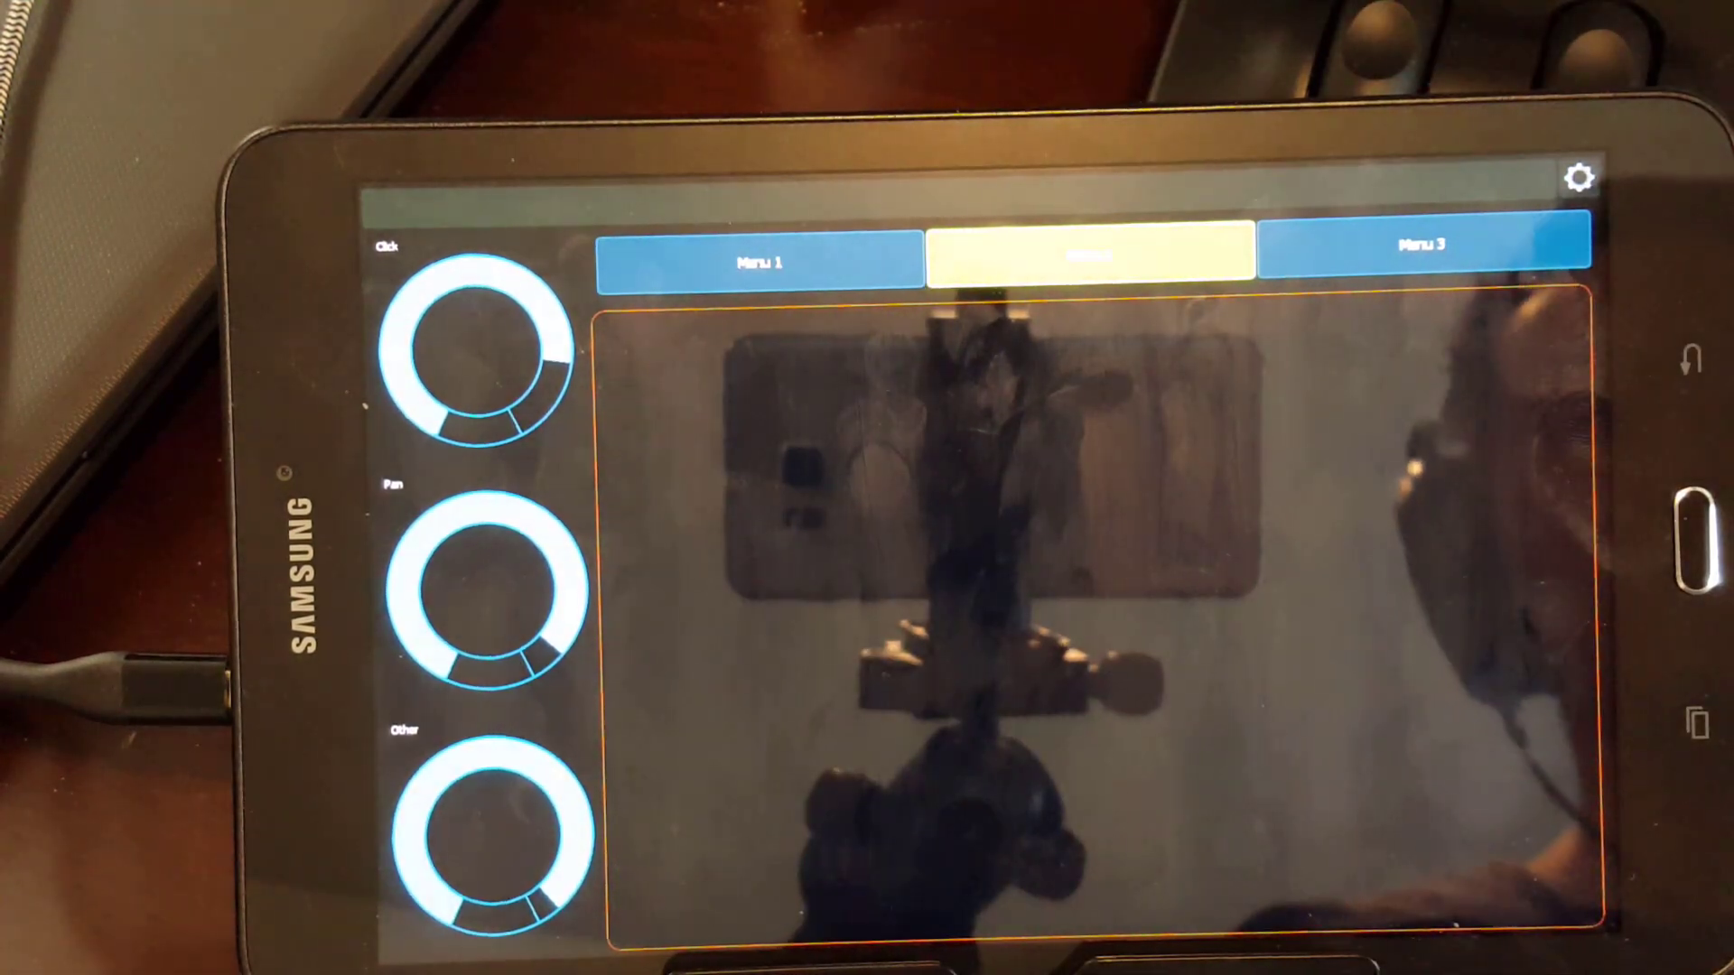
left_click(1445, 245)
left_click(1089, 254)
left_click(1445, 246)
Step: Keep cycling through the Menu 1, Menu 2 and Menu 3 pages, finishing on Menu 1
left_click(759, 261)
left_click(1089, 255)
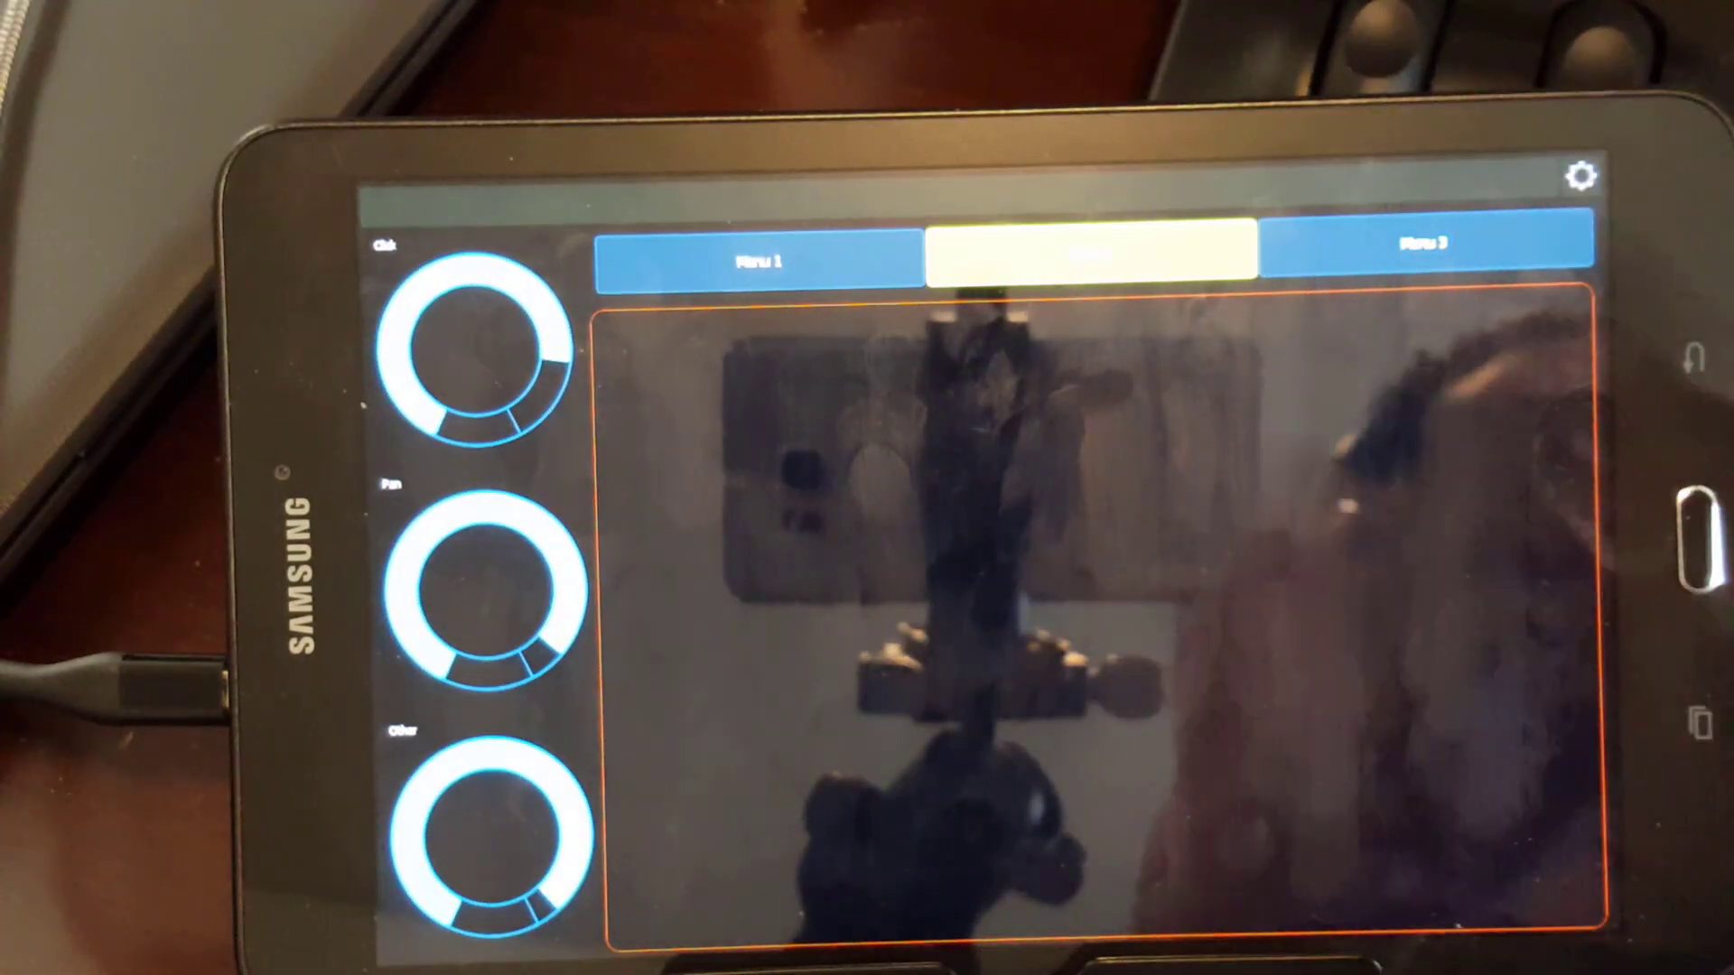
left_click(1427, 244)
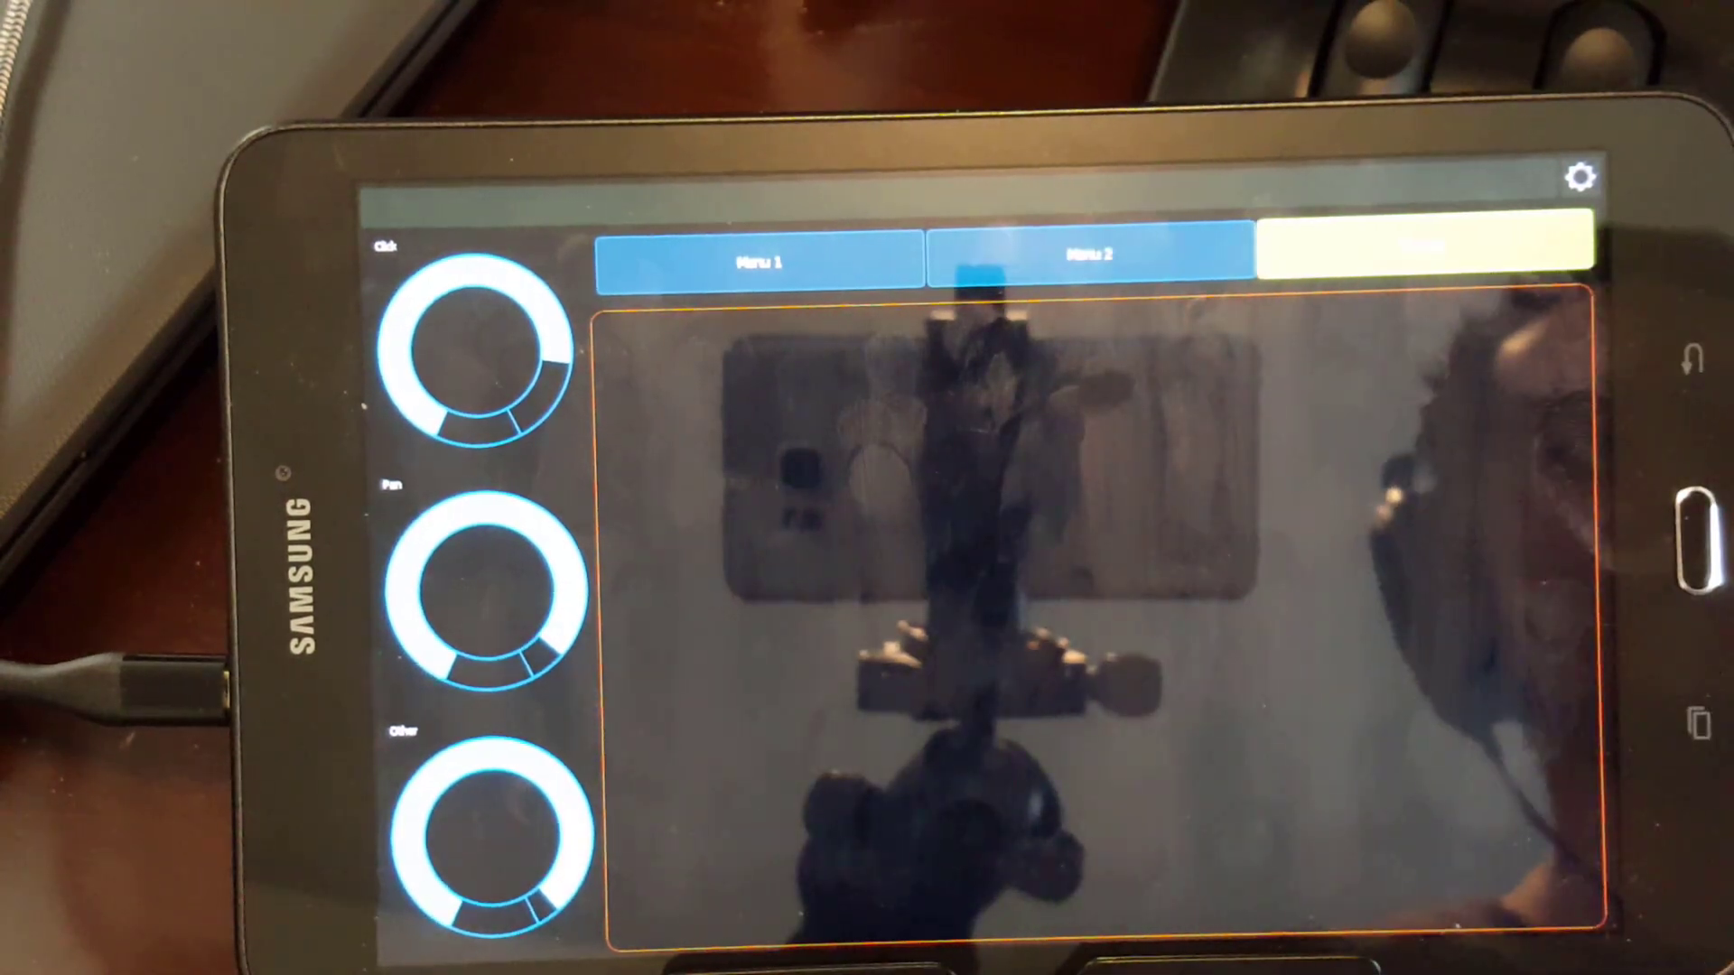
left_click(1174, 255)
left_click(759, 262)
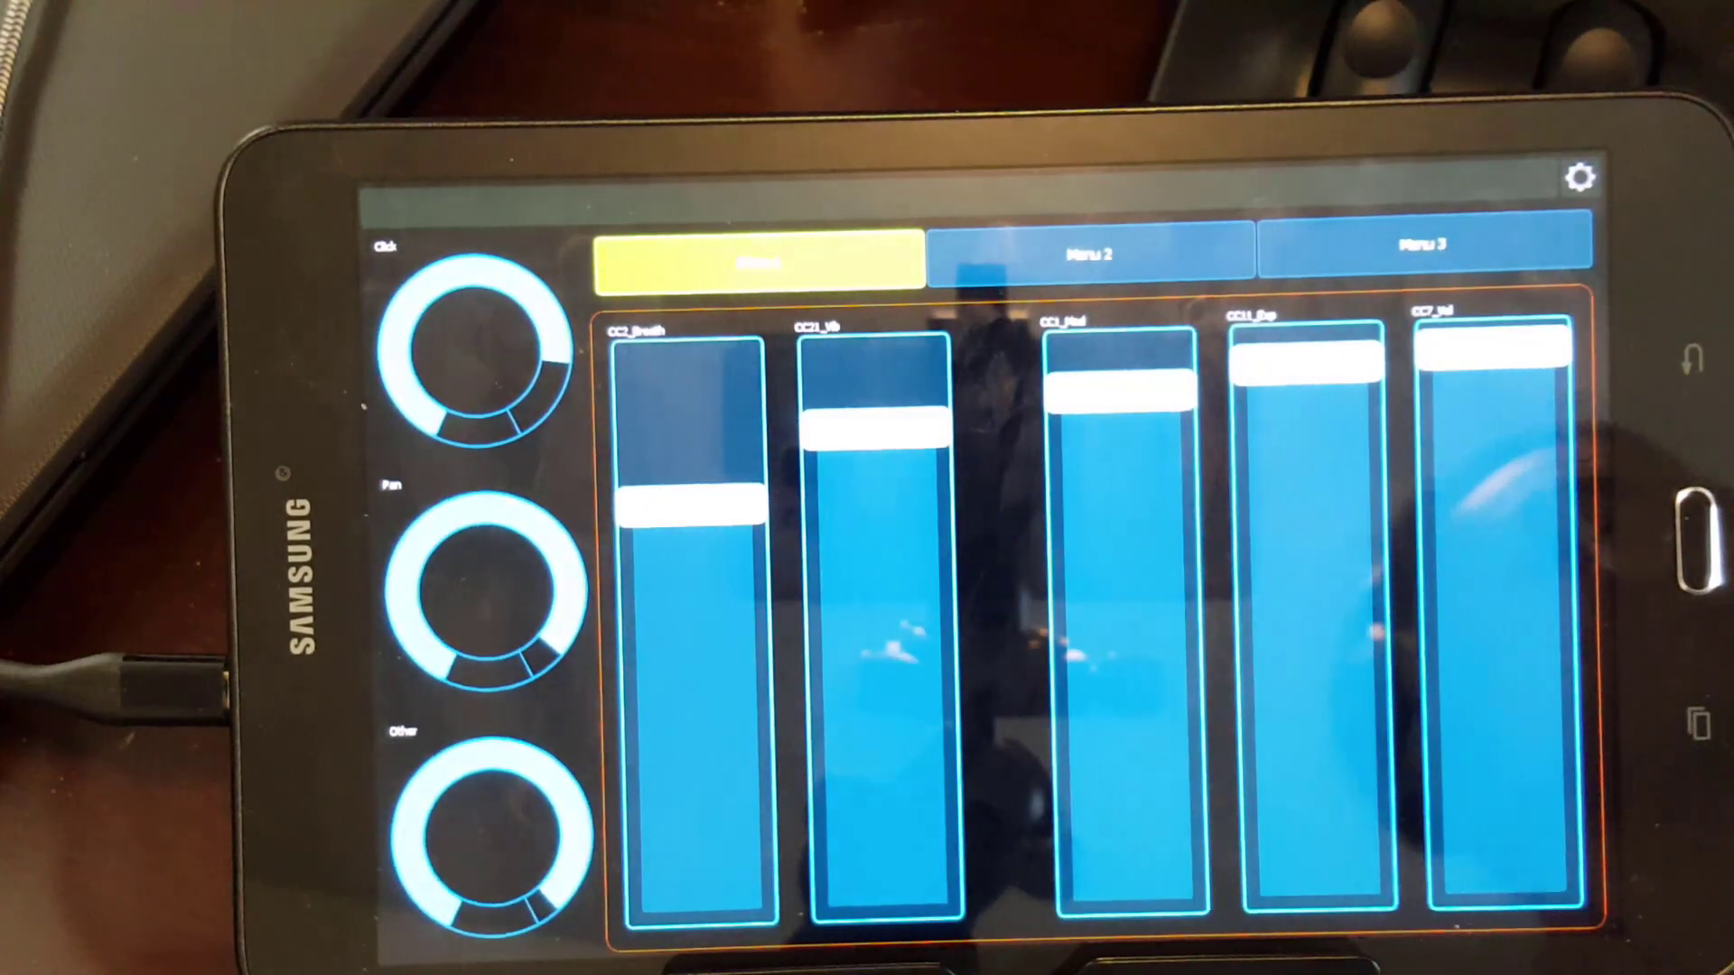